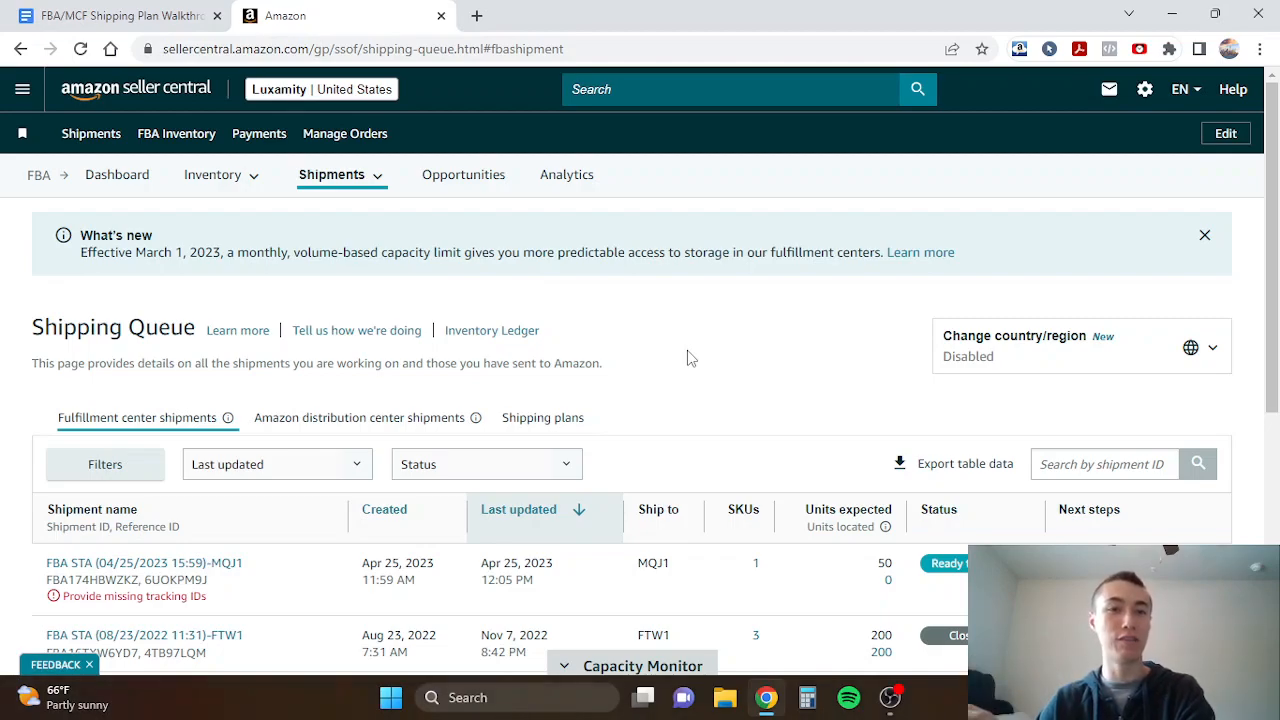
Step: View the opening page of the FBA/MCF Shipping Plan Walkthrough document, then return to the Amazon Shipping Queue
left_click(3, 5)
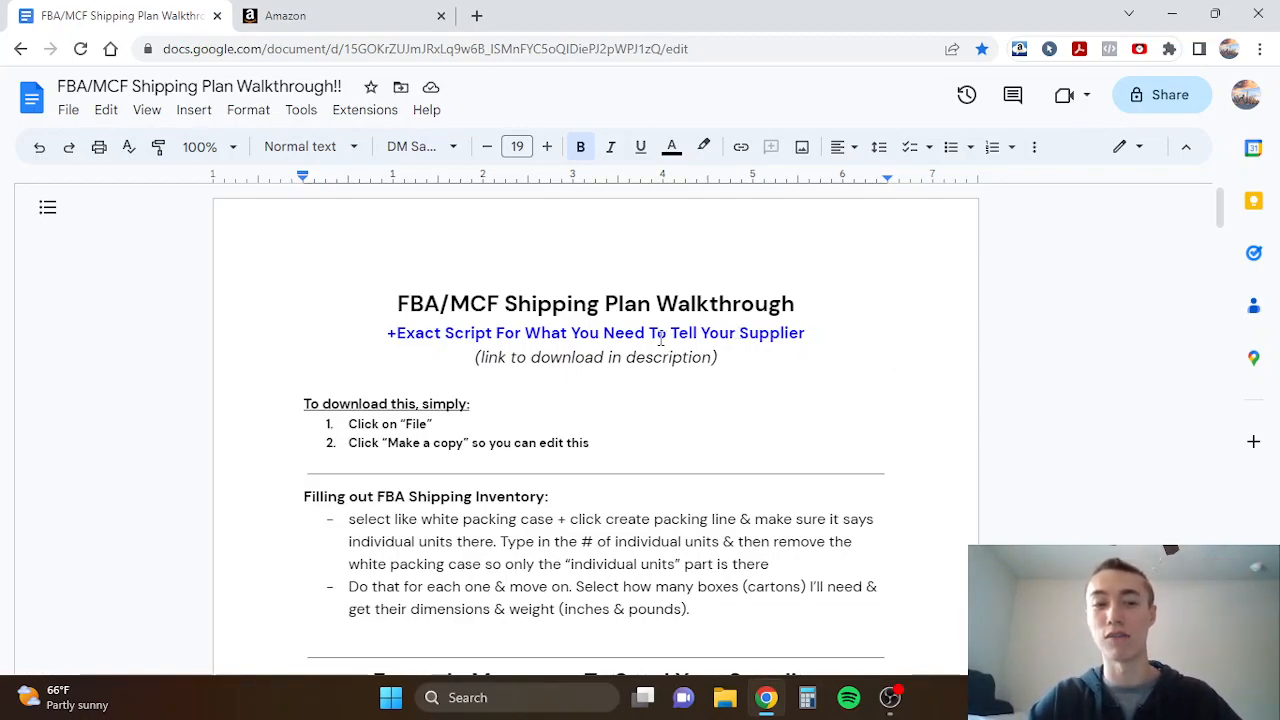
left_click(340, 15)
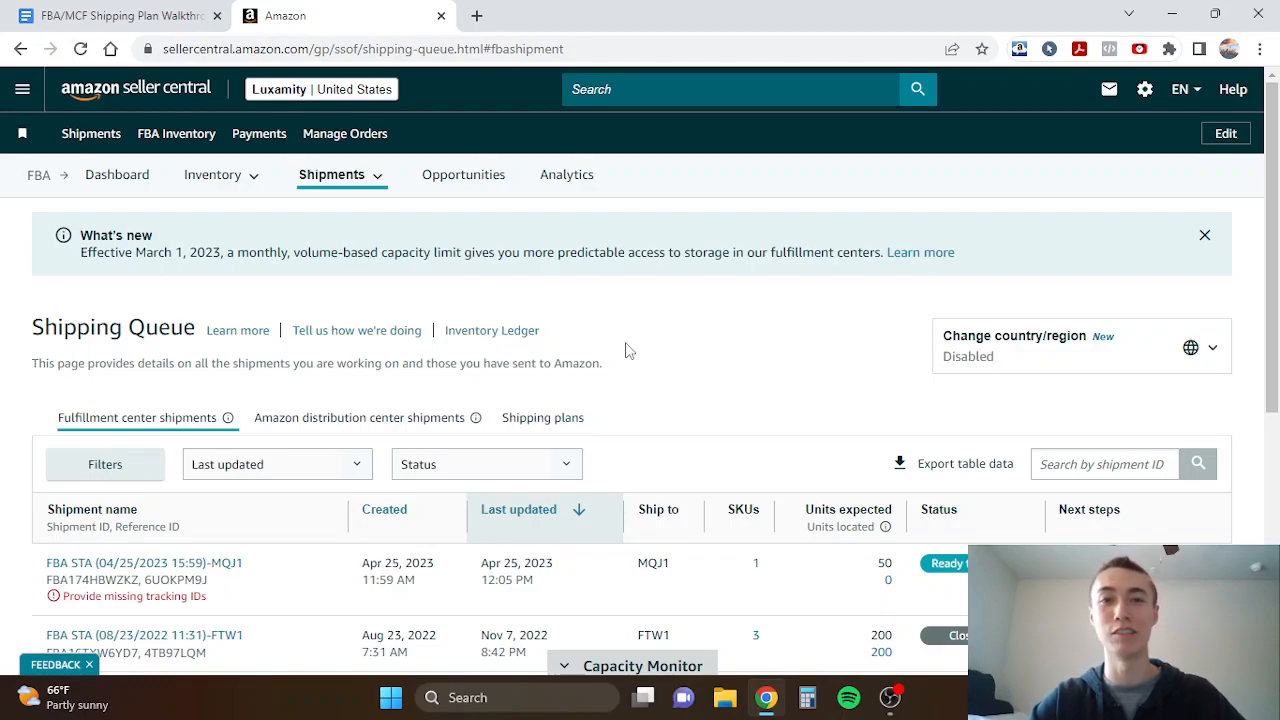
scroll(628, 350, "down", 1)
scroll(628, 350, "up", 1)
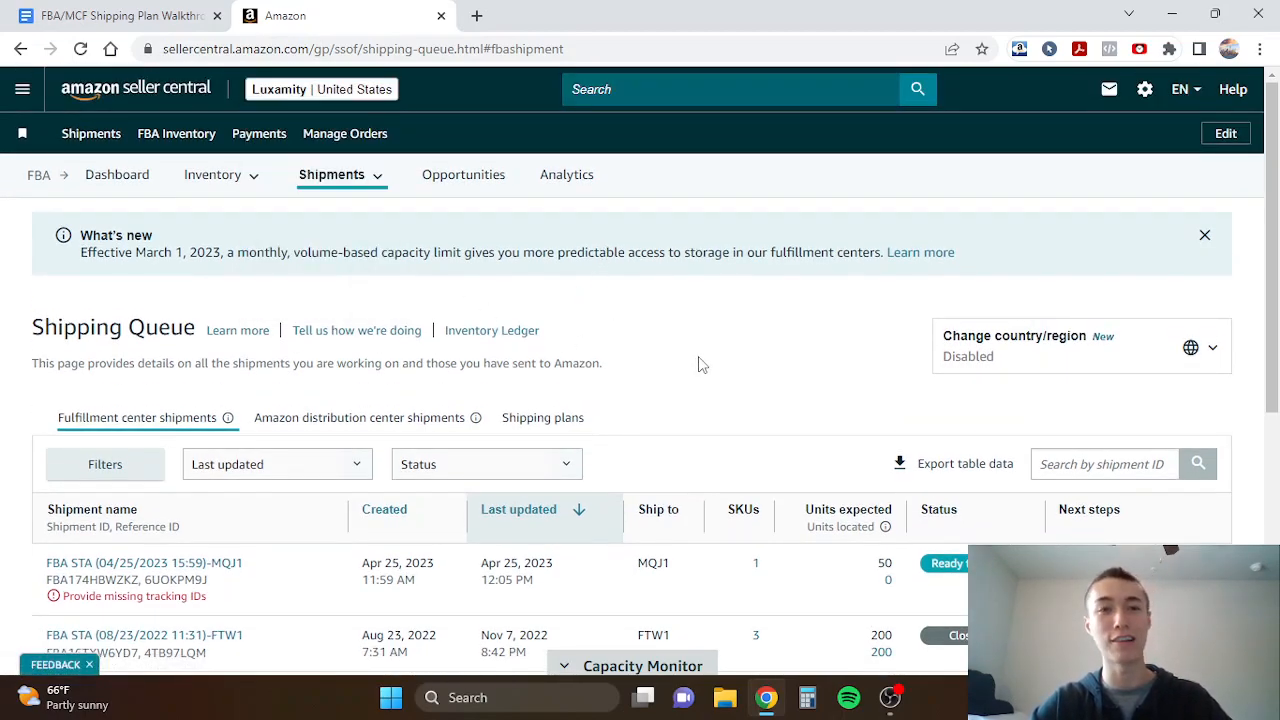
Step: Reload the shipments page and open the Send to Amazon shipment creation workflow
left_click(118, 136)
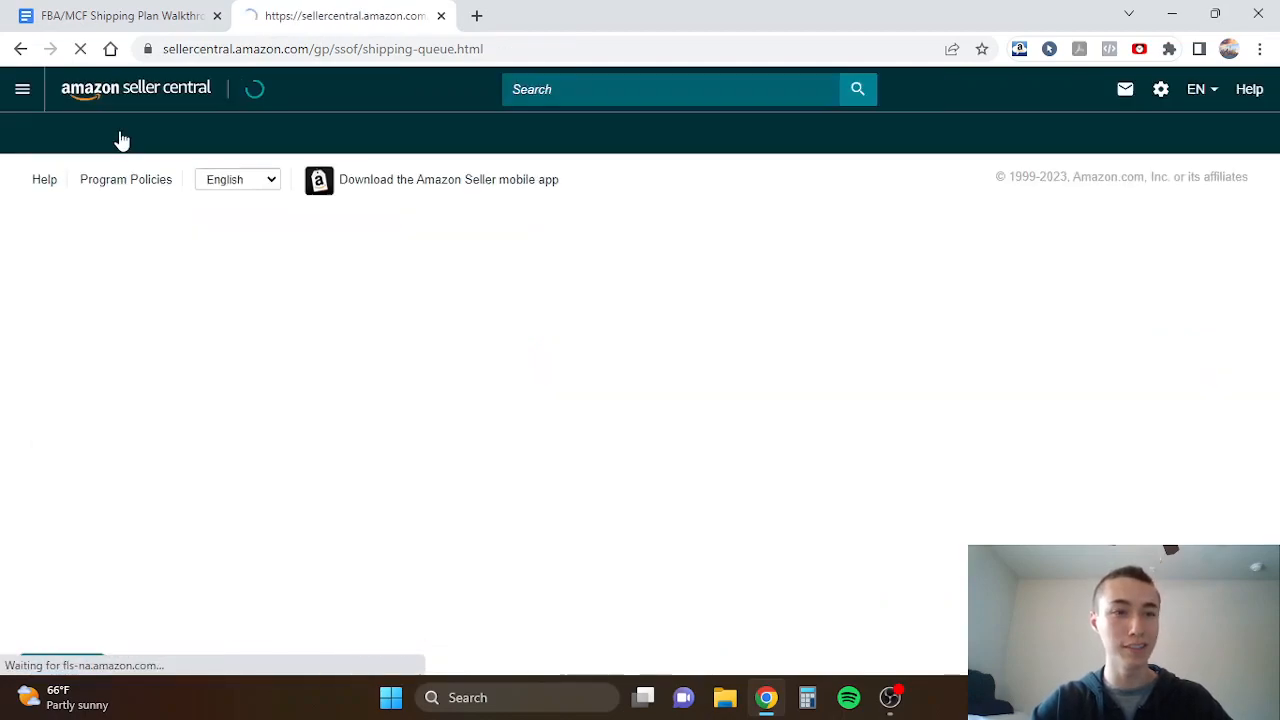
mouse_move(341, 180)
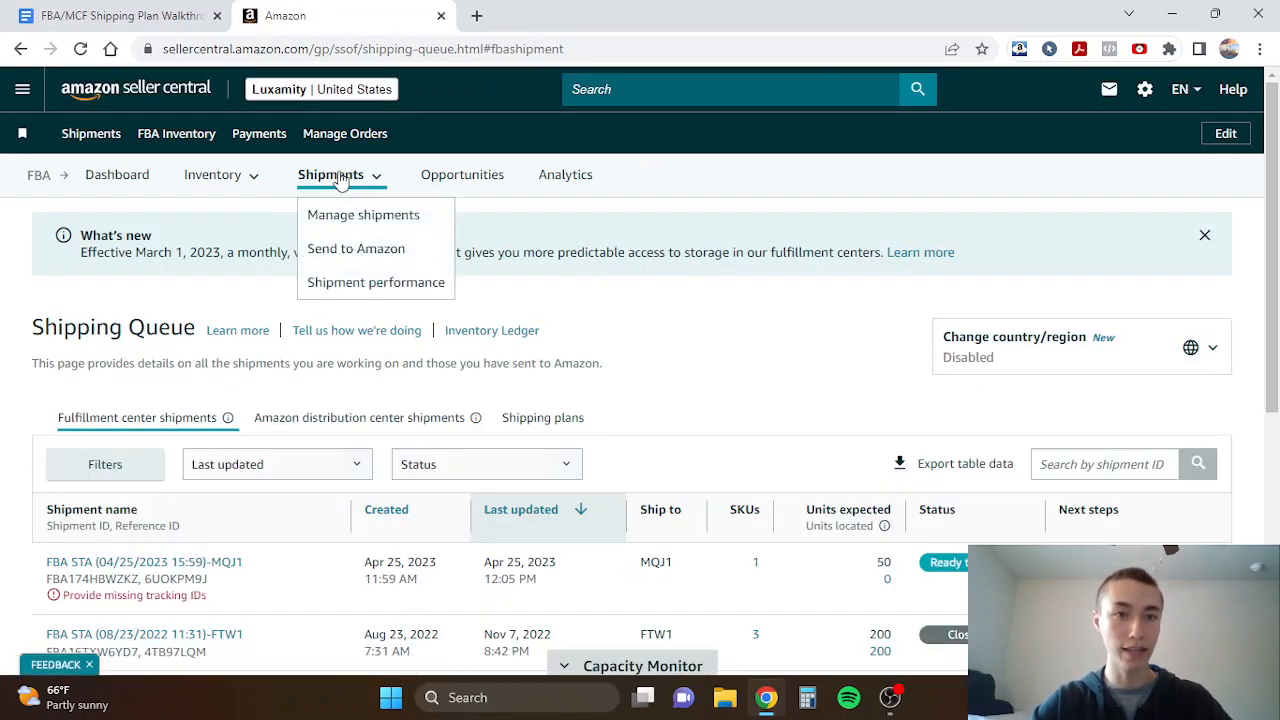
left_click(345, 249)
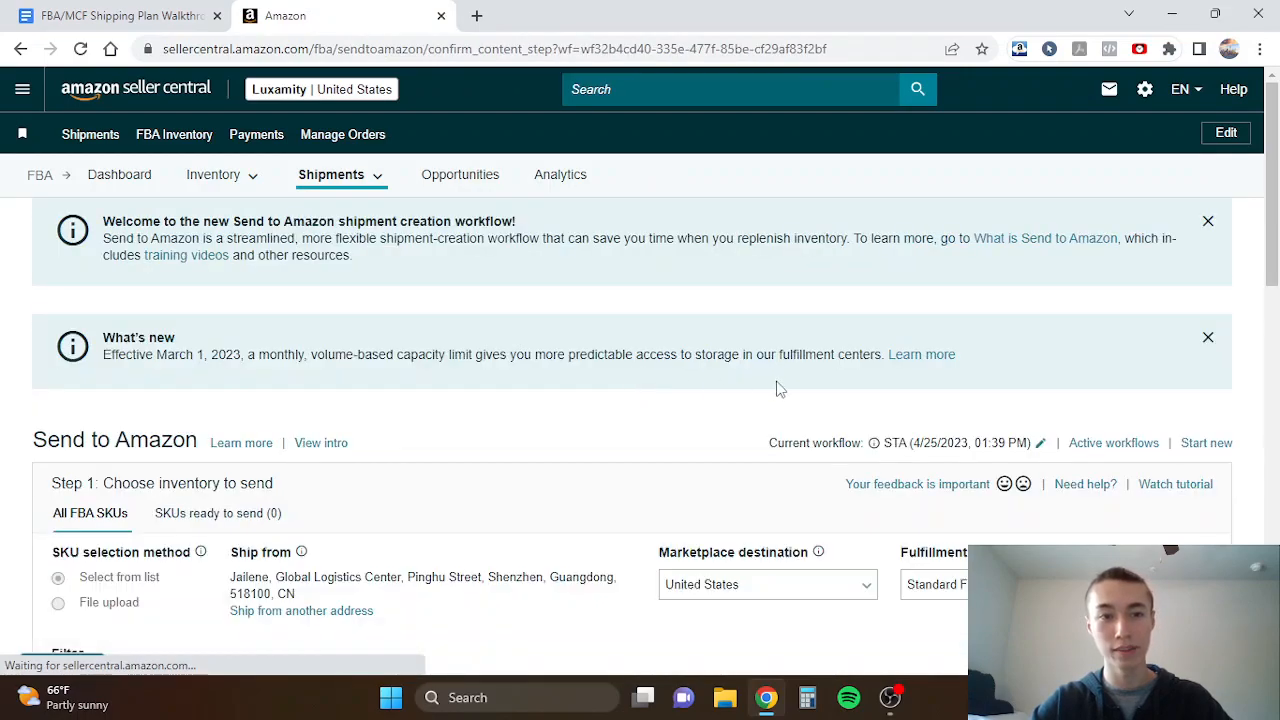
Step: Examine the inventory selection step of Send to Amazon, including the SKU list and the ship-from details
scroll(776, 387, "down", 4)
scroll(778, 388, "down", 1)
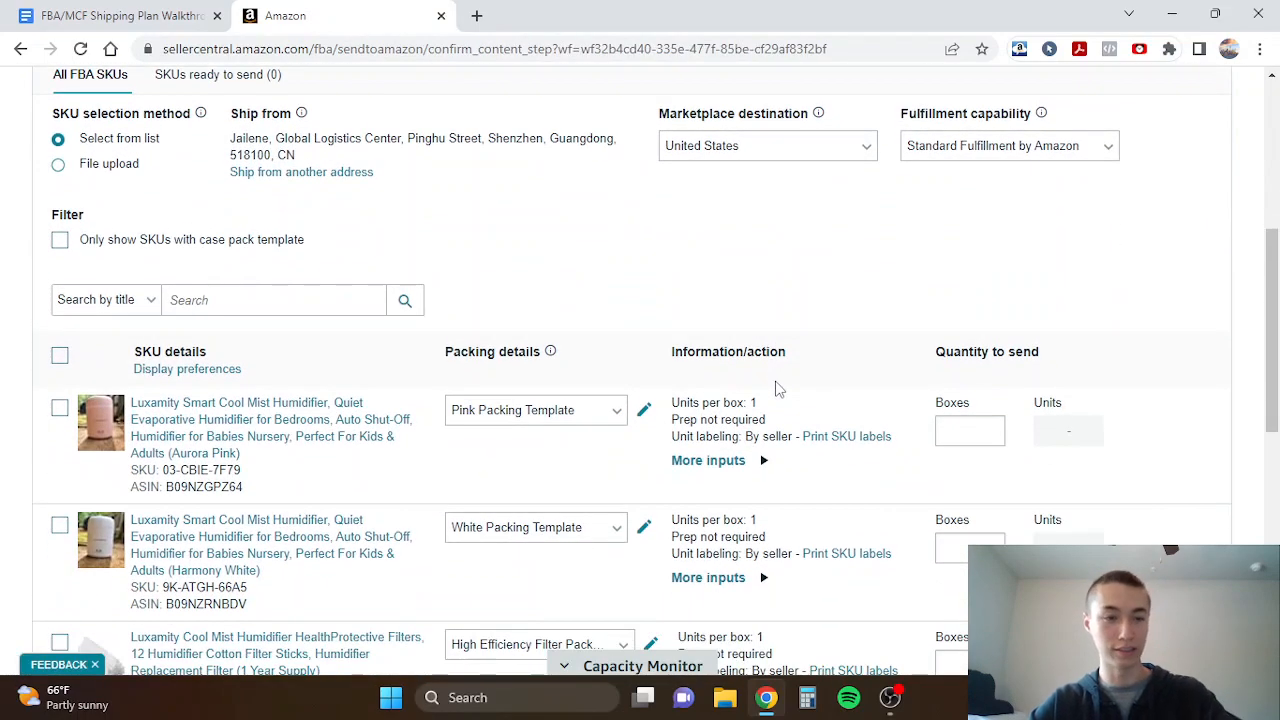
scroll(514, 320, "down", 2)
scroll(514, 320, "up", 3)
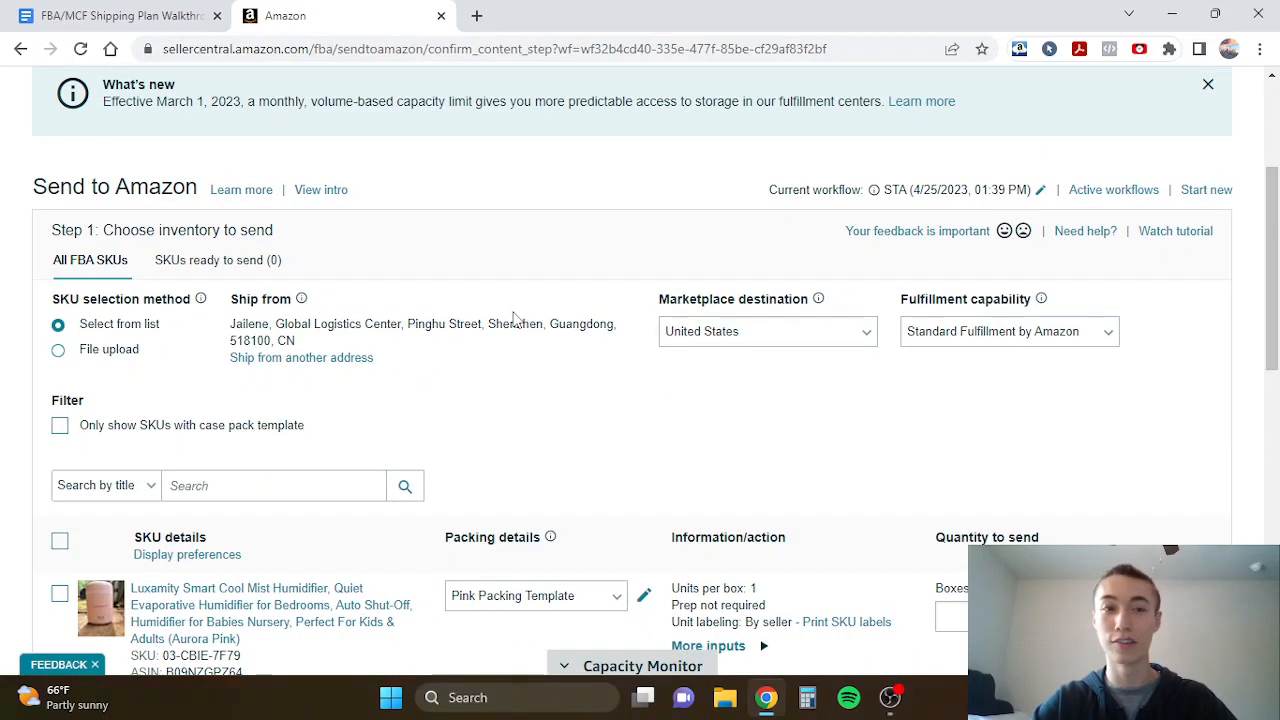
scroll(514, 320, "up", 1)
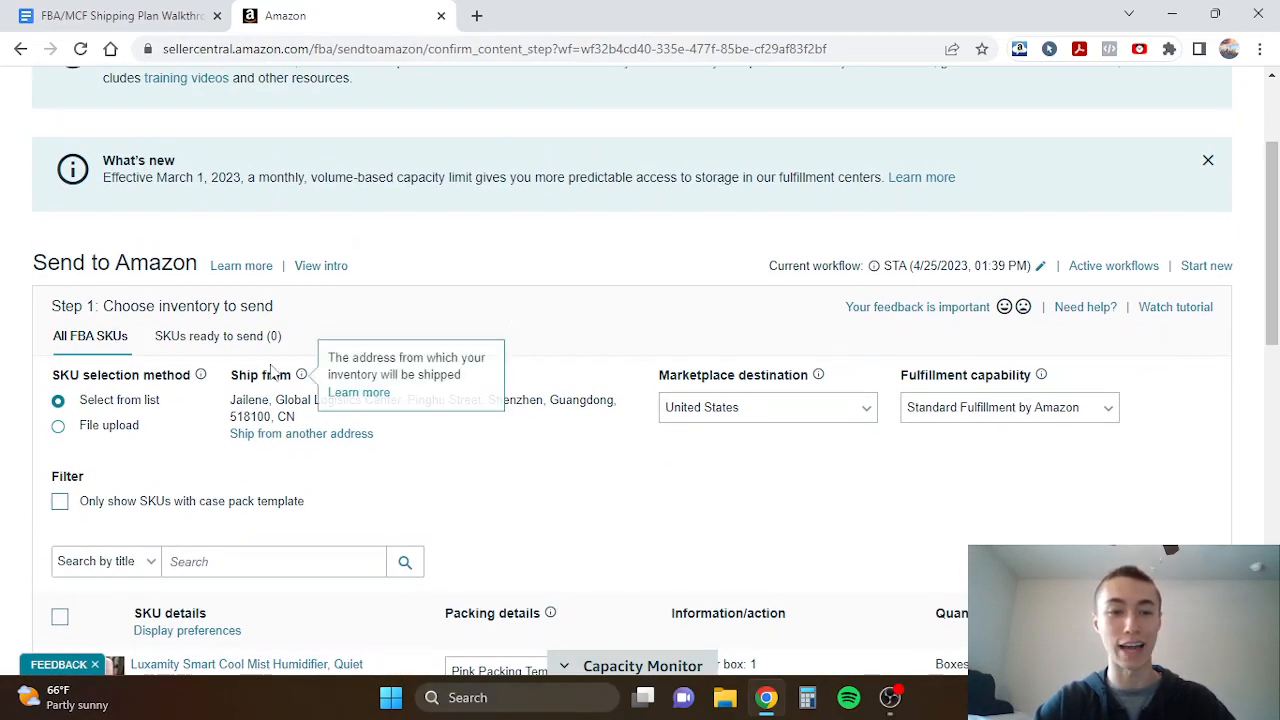
scroll(280, 370, "down", 2)
scroll(548, 282, "up", 2)
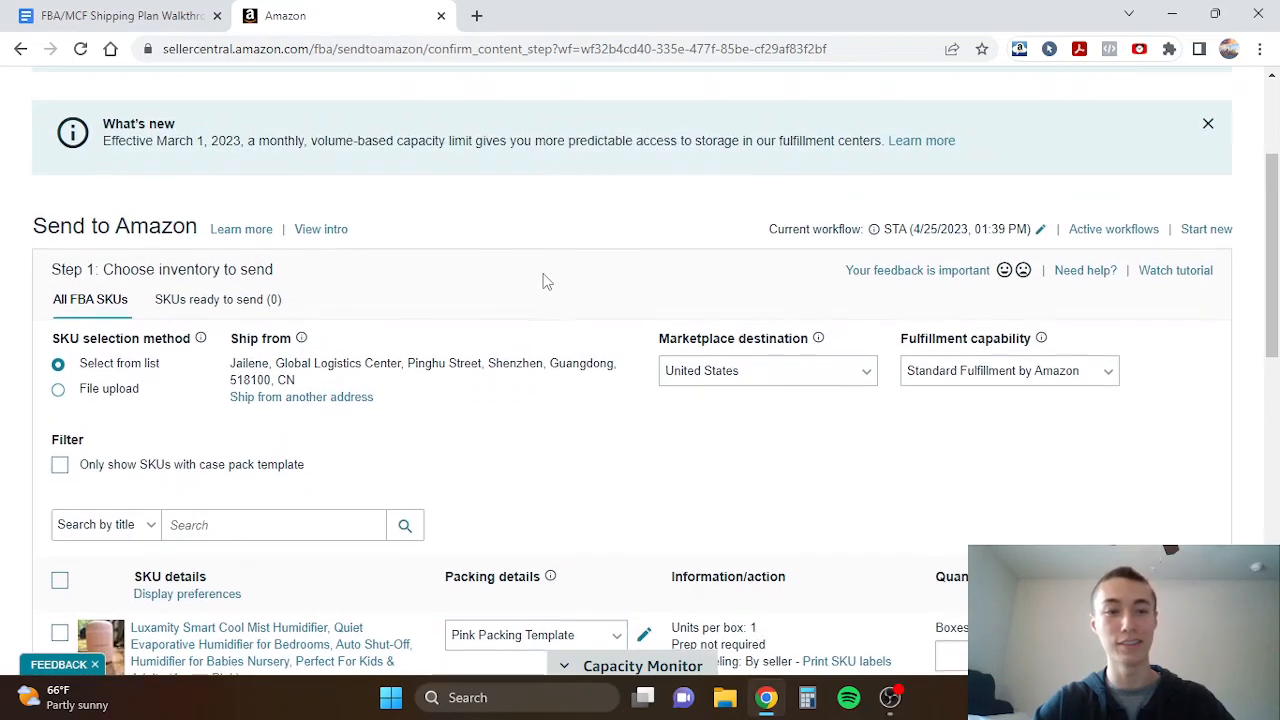
Step: Open the ship-from address choices and view the blank form for adding a new contact
left_click(250, 399)
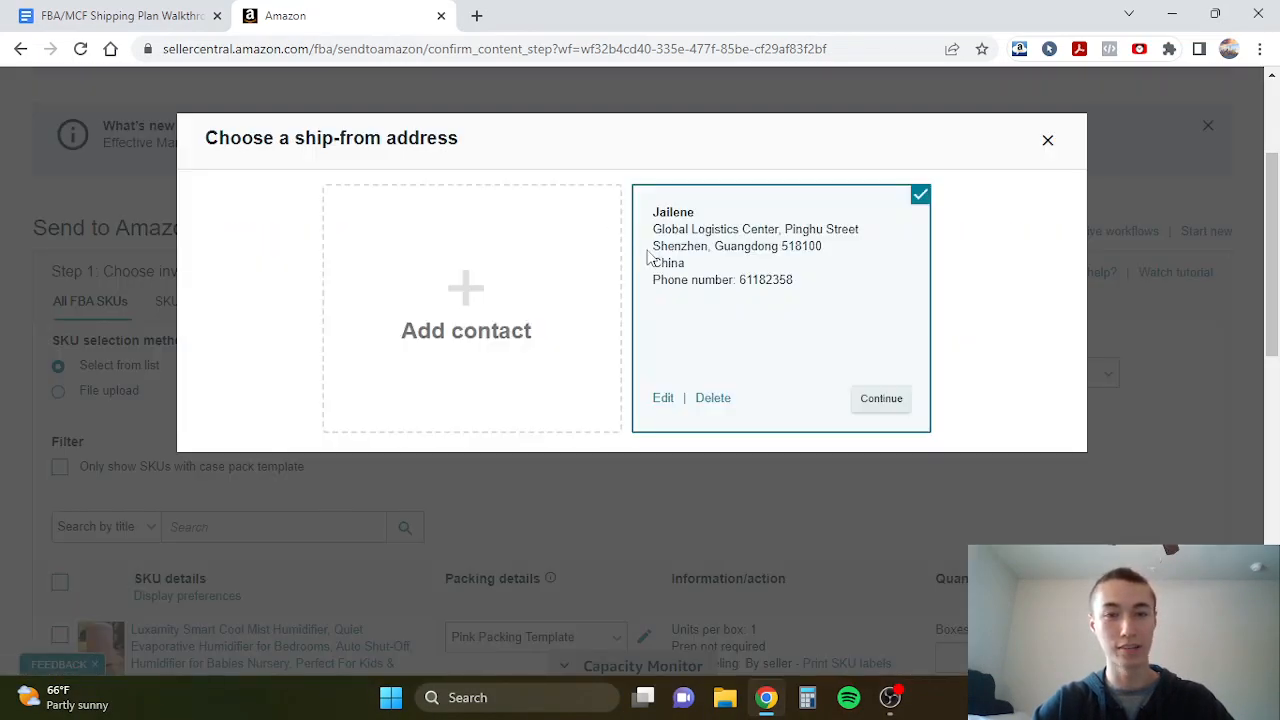
left_click(480, 310)
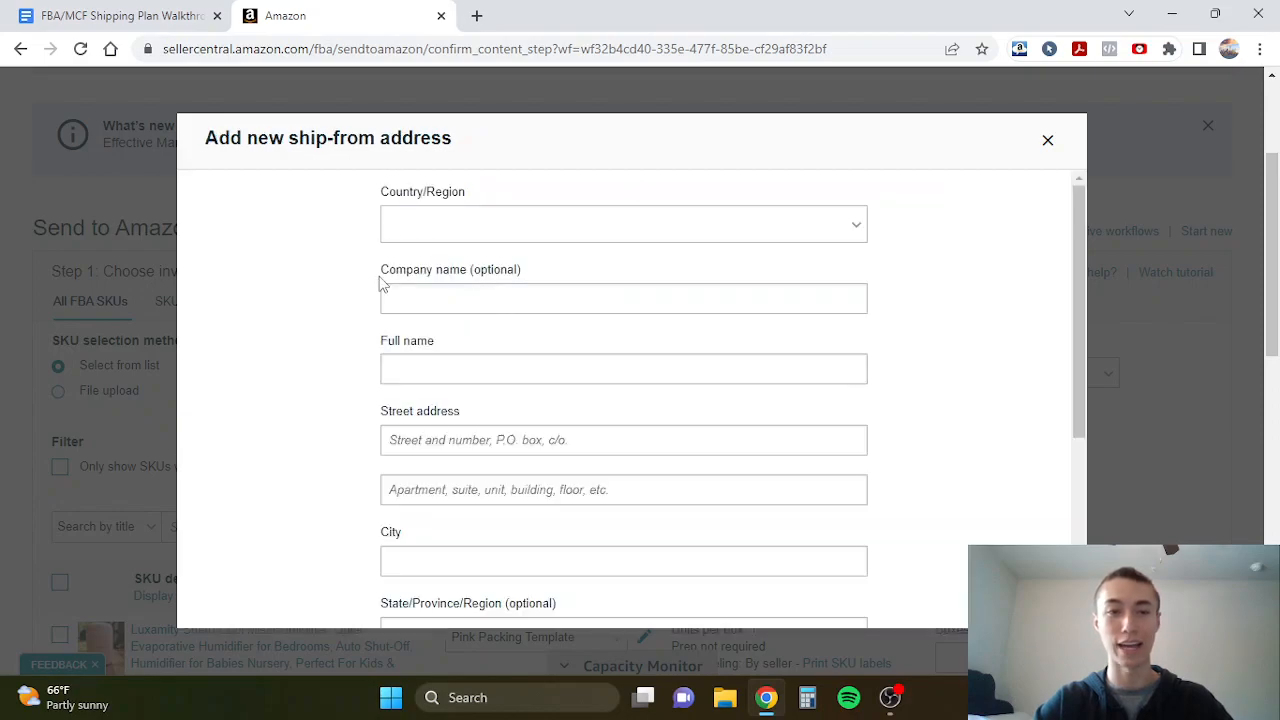
scroll(383, 284, "down", 1)
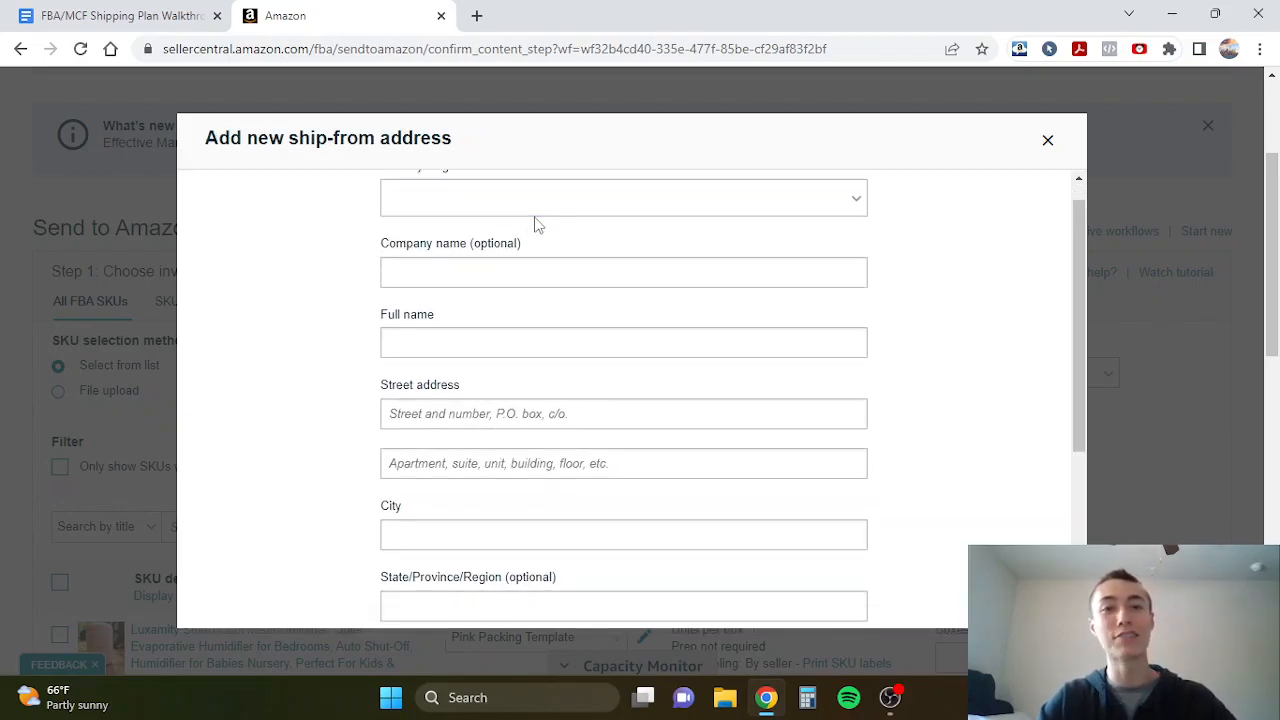
Step: Switch to the walkthrough document in Google Docs and highlight the example Shipping Plan Info message for the supplier
left_click(115, 15)
scroll(714, 480, "down", 3)
scroll(717, 479, "down", 3)
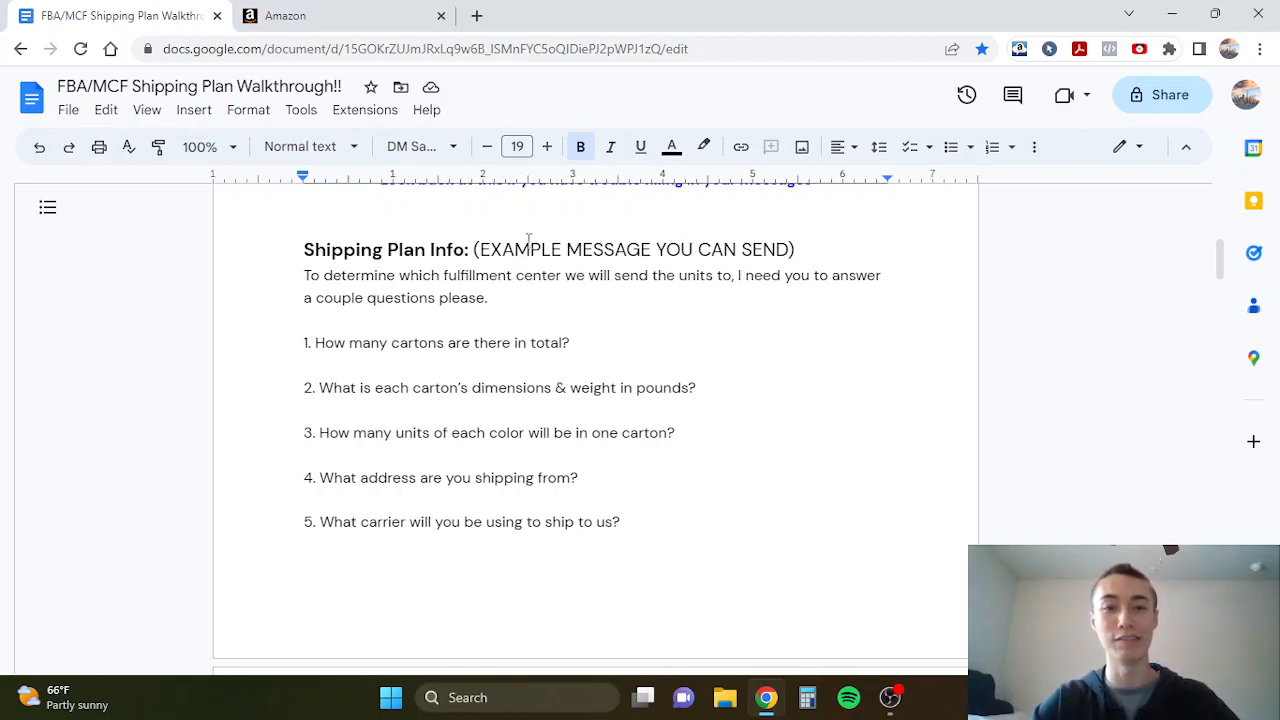
scroll(540, 292, "down", 1)
left_click_drag(296, 205, 683, 470)
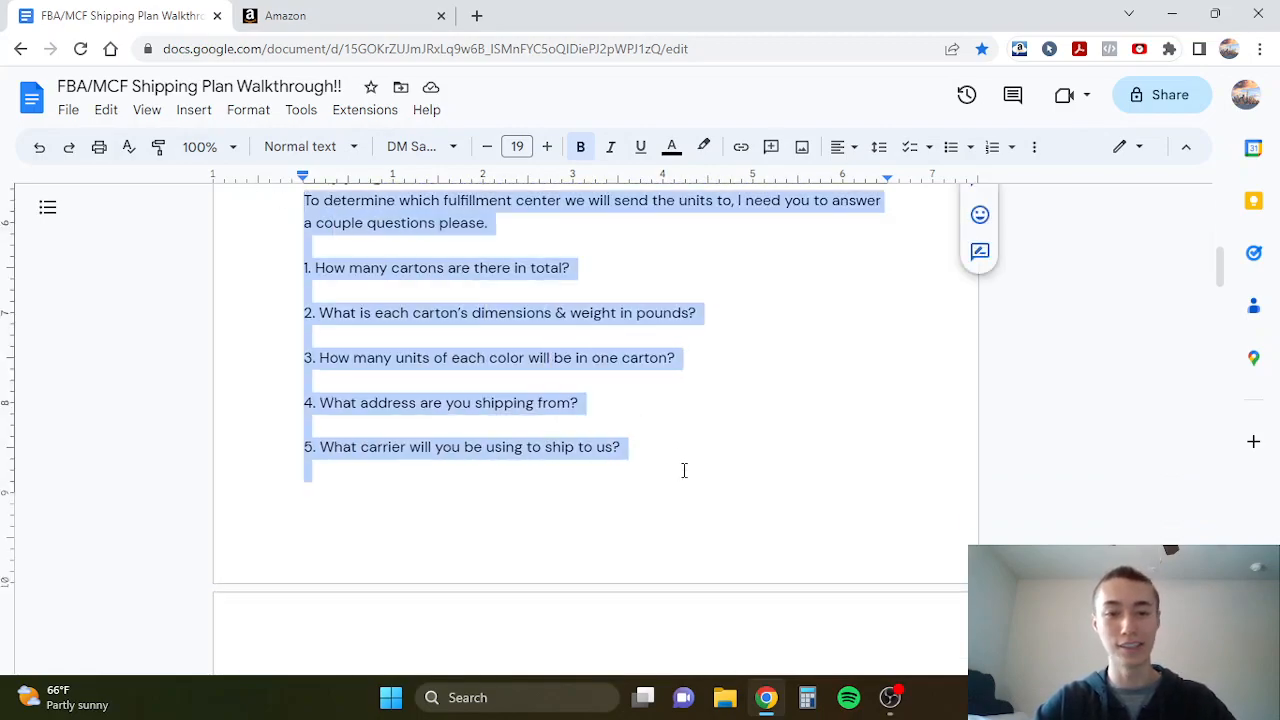
scroll(683, 468, "up", 3)
left_click(560, 434)
Step: Review the supplier questions on carton dimensions and weight, units of each color per carton, and the shipping address
scroll(560, 434, "down", 1)
scroll(620, 422, "down", 1)
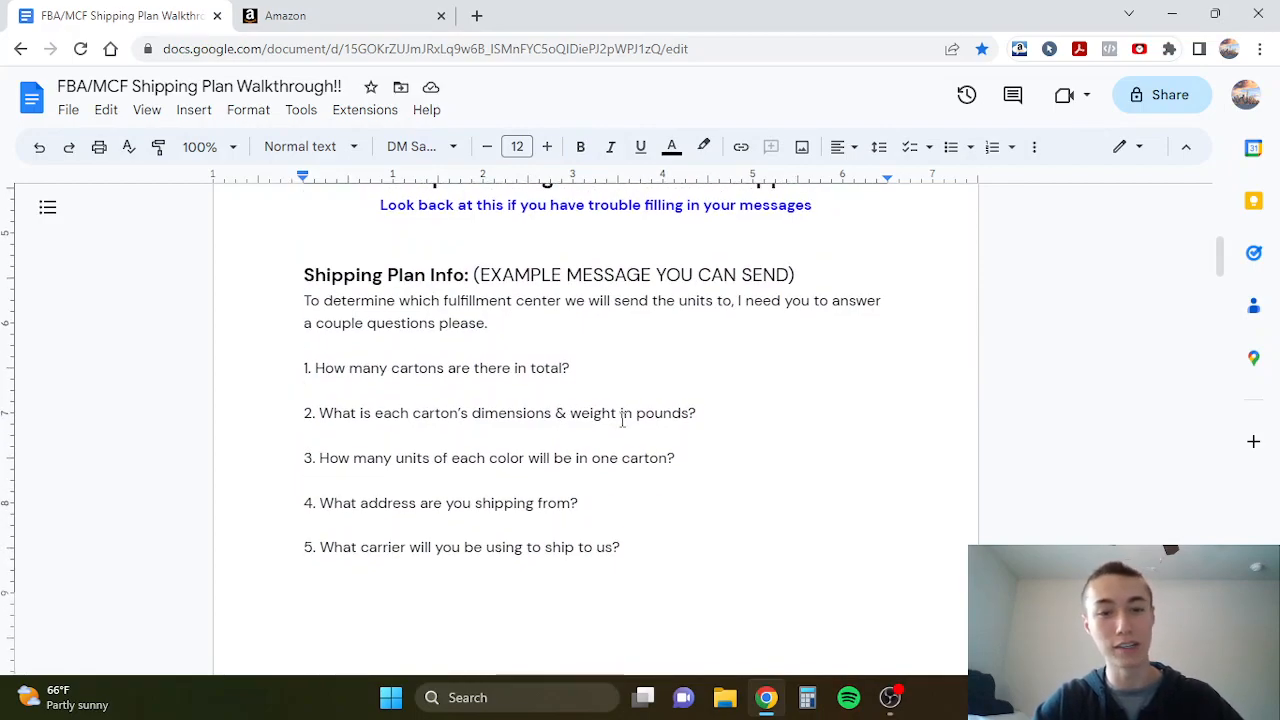
scroll(680, 415, "down", 1)
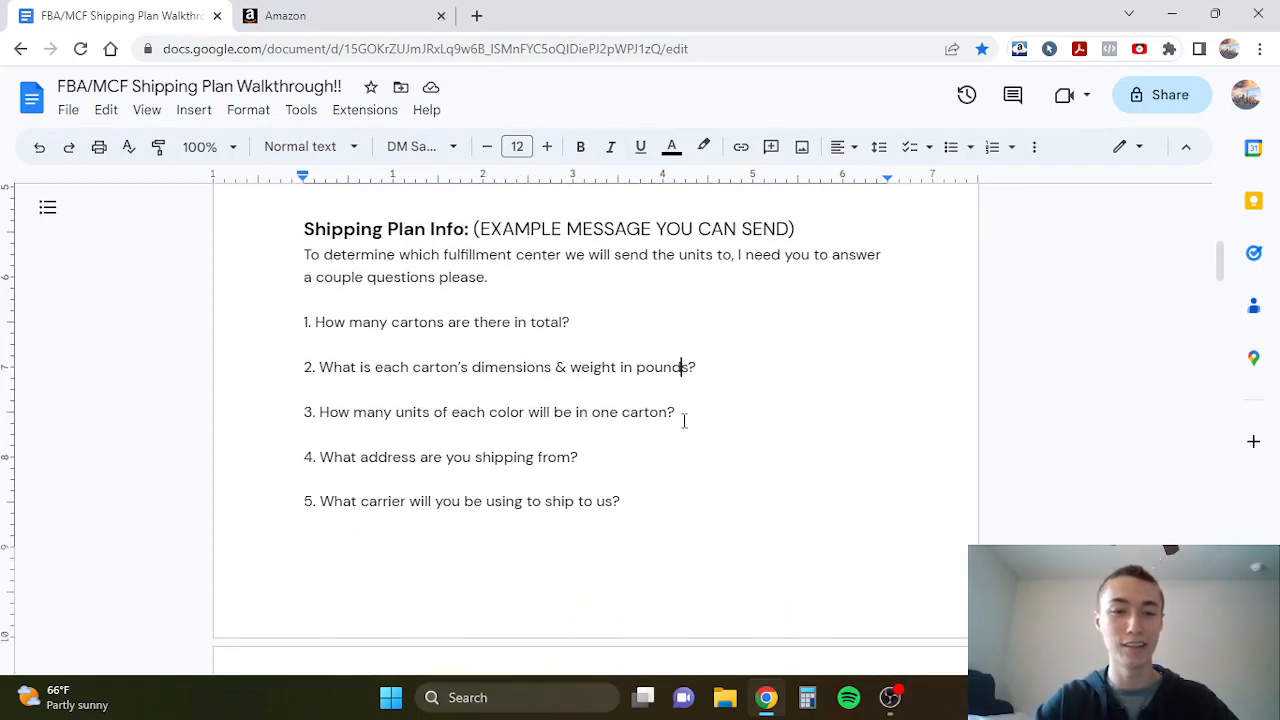
left_click(680, 414)
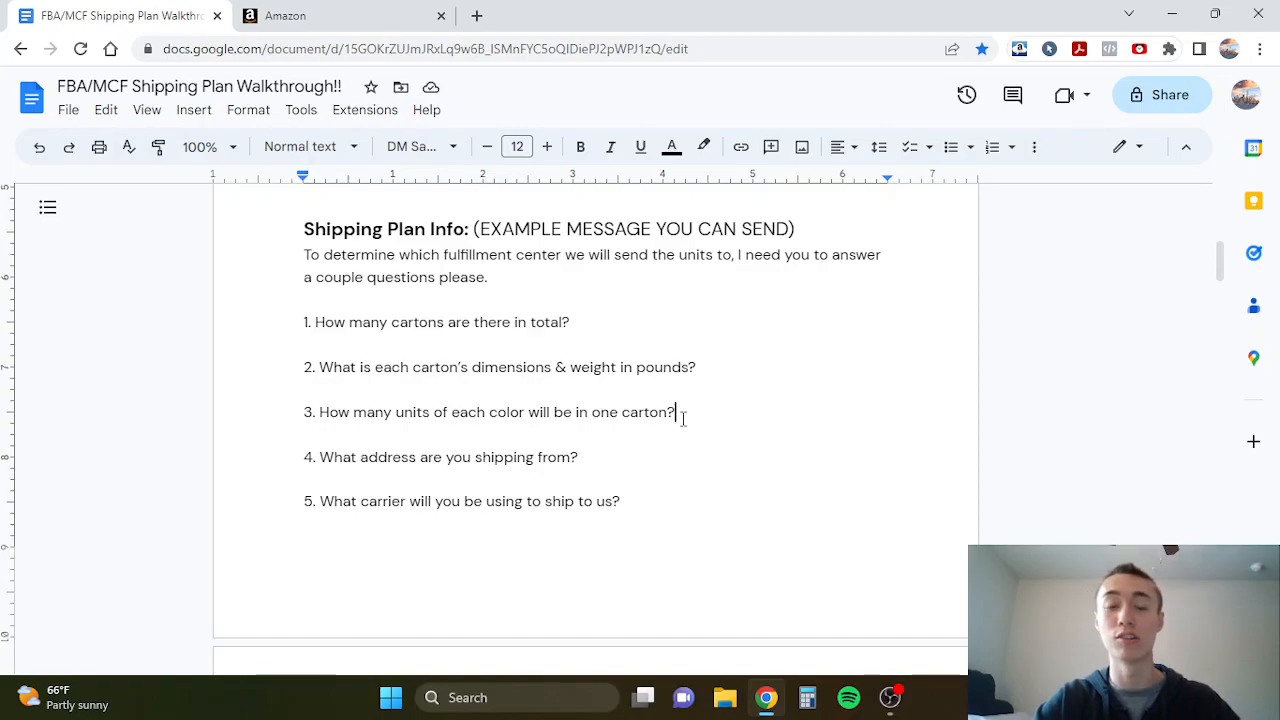
scroll(683, 419, "down", 1)
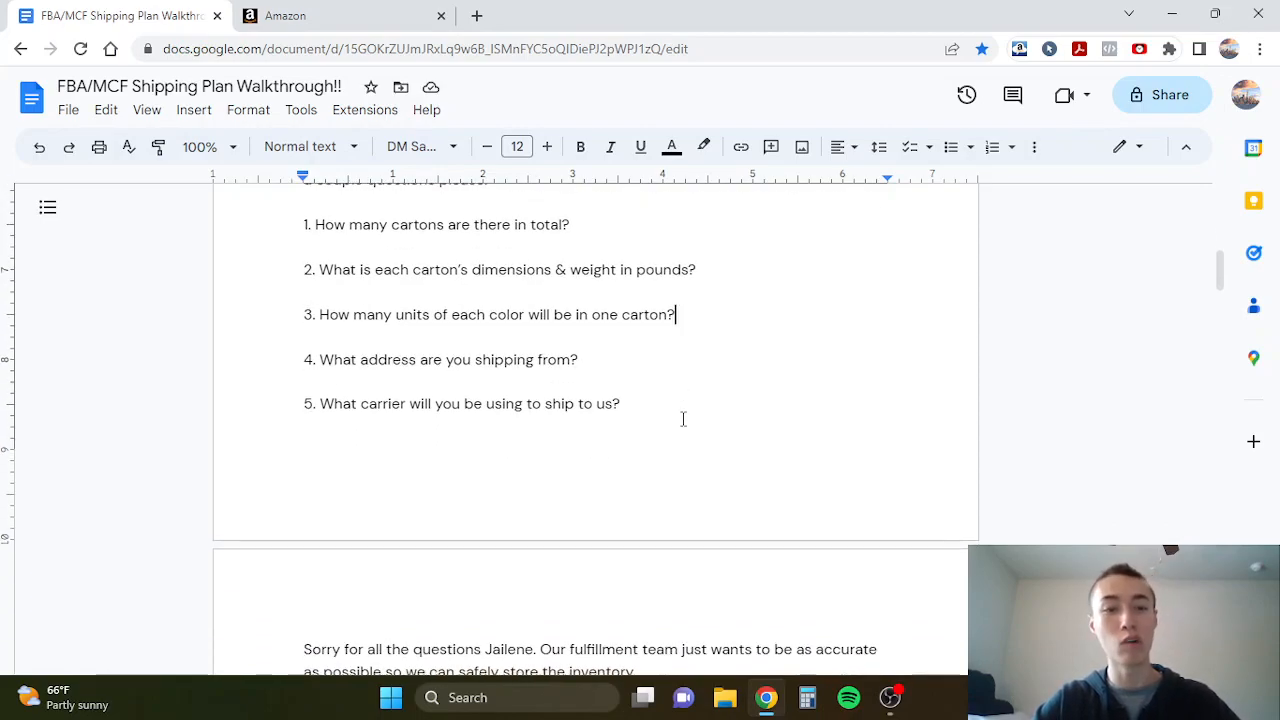
scroll(683, 419, "down", 1)
double_click(531, 264)
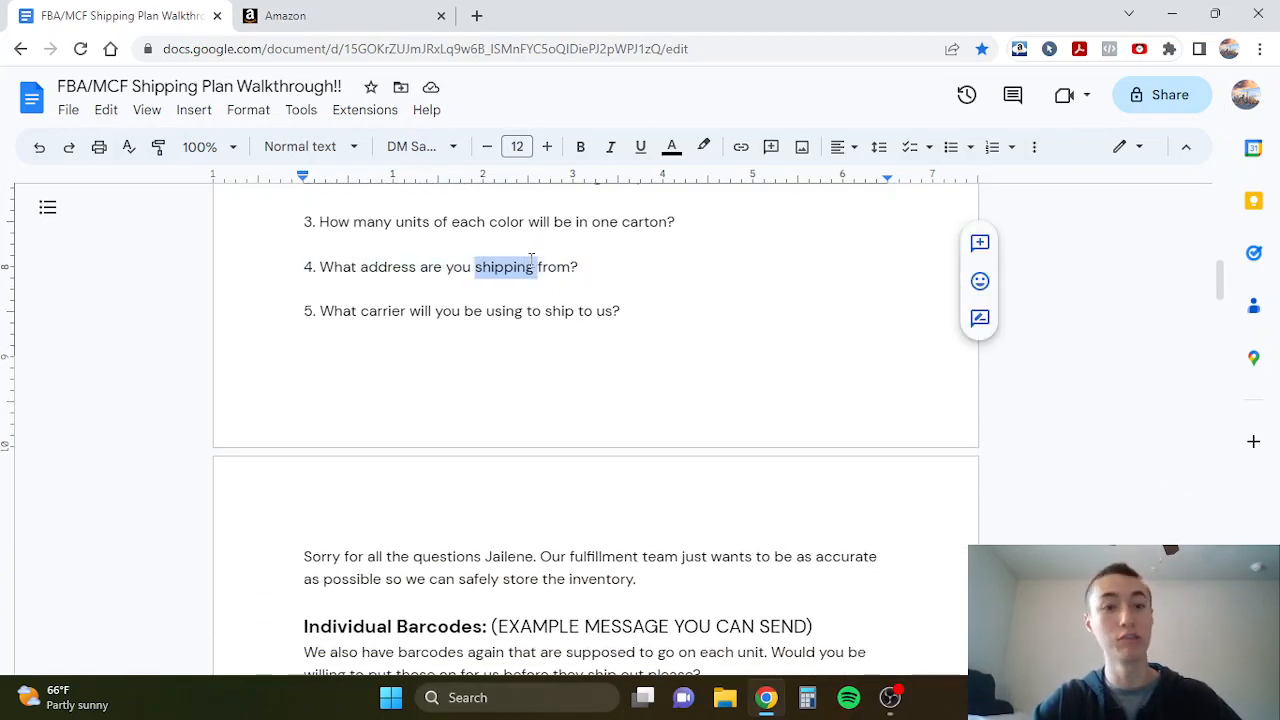
Step: Compare the document's question about the supplier's address with Amazon's new ship-from address form, and close the form without adding an address
left_click(350, 15)
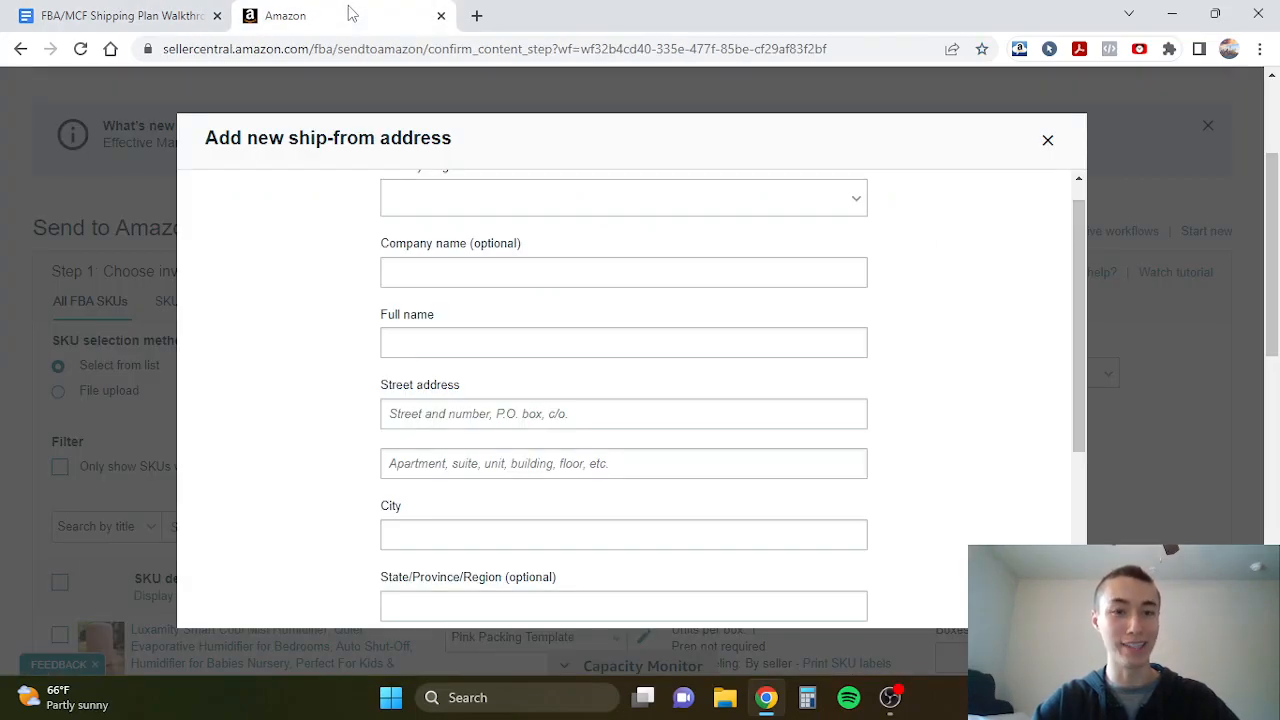
scroll(550, 330, "up", 1)
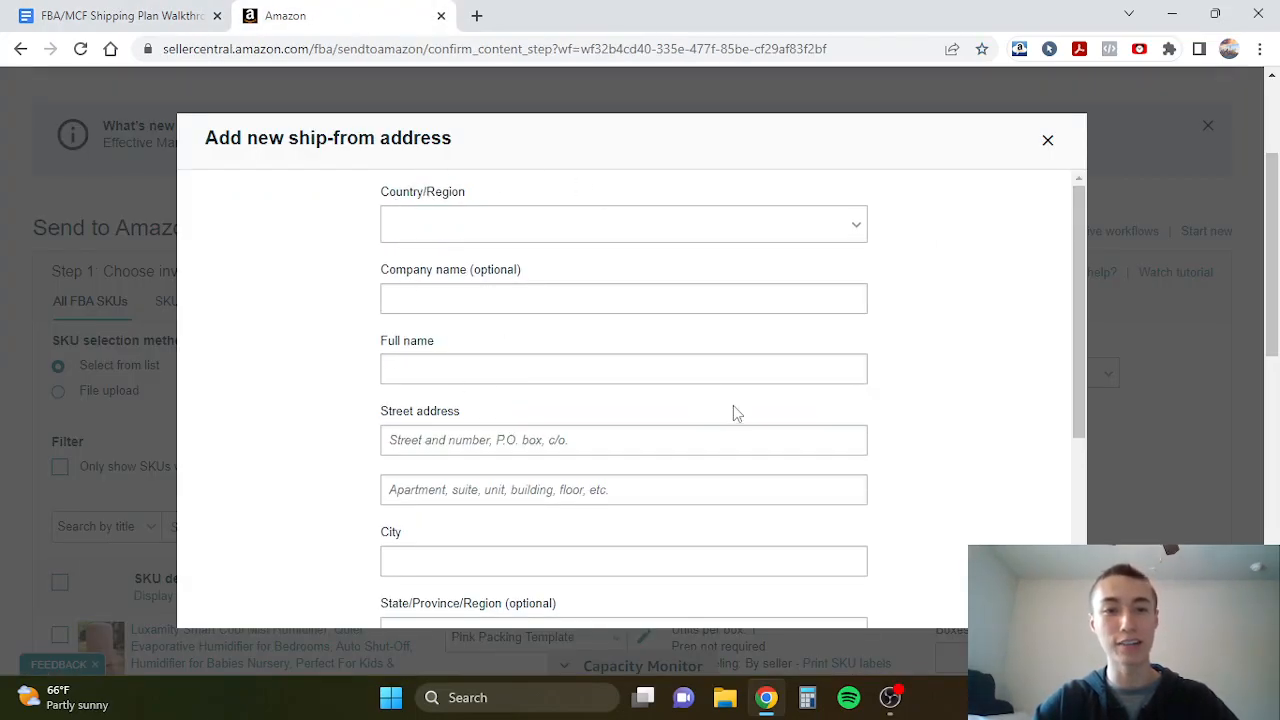
left_click(205, 12)
triple_click(449, 275)
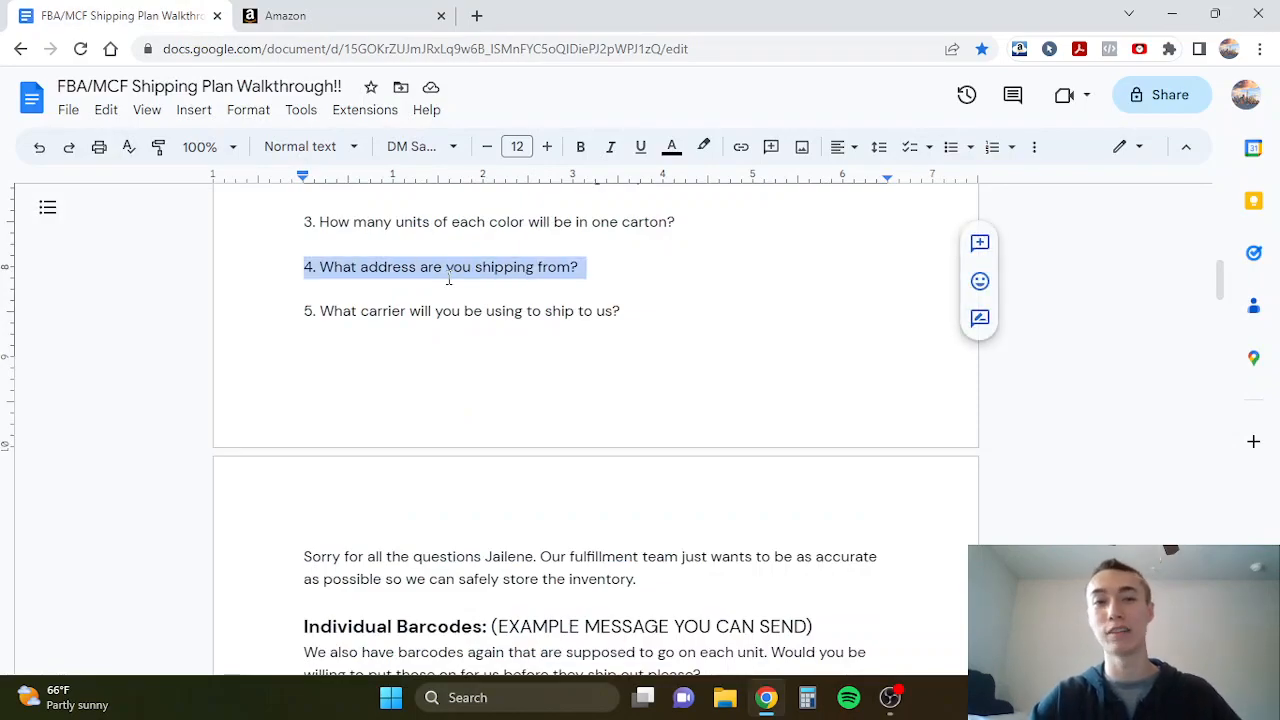
scroll(560, 423, "down", 1)
left_click(476, 521)
scroll(474, 526, "up", 3)
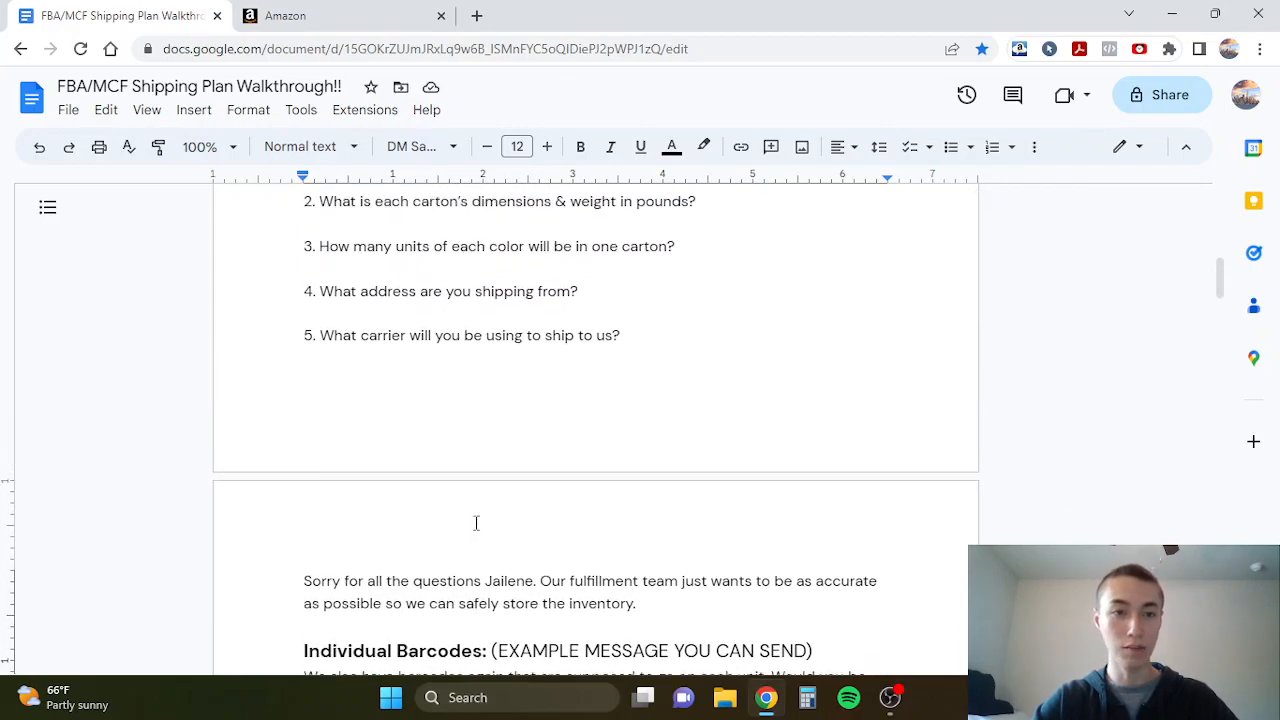
left_click(365, 12)
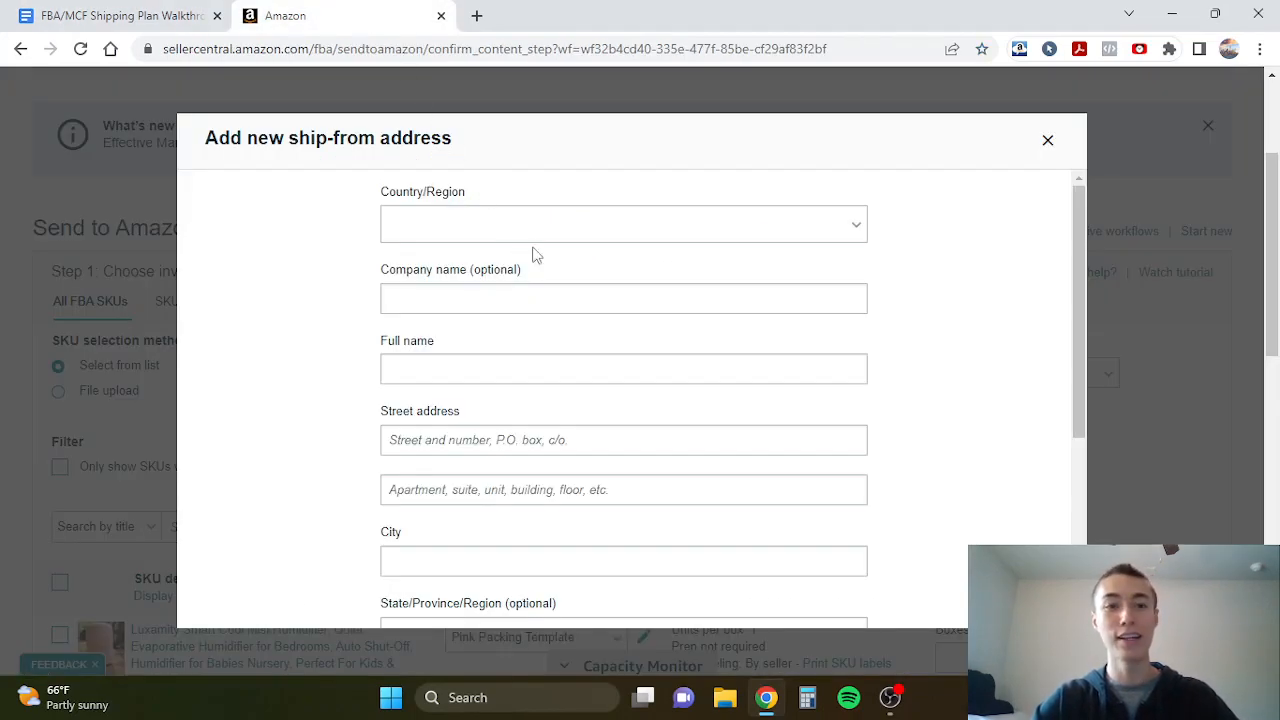
left_click(1047, 140)
Step: Start a new packing template for the Aurora Pink humidifier in the SKU list
scroll(485, 432, "down", 3)
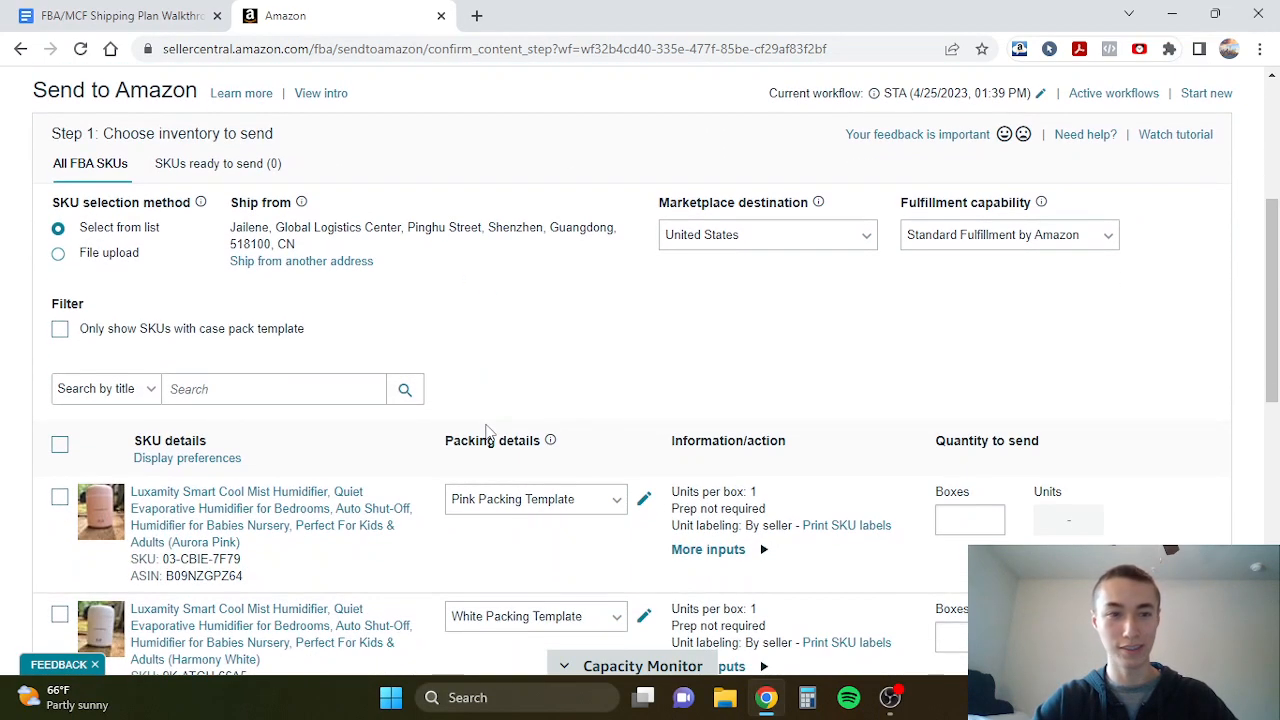
scroll(470, 213, "down", 1)
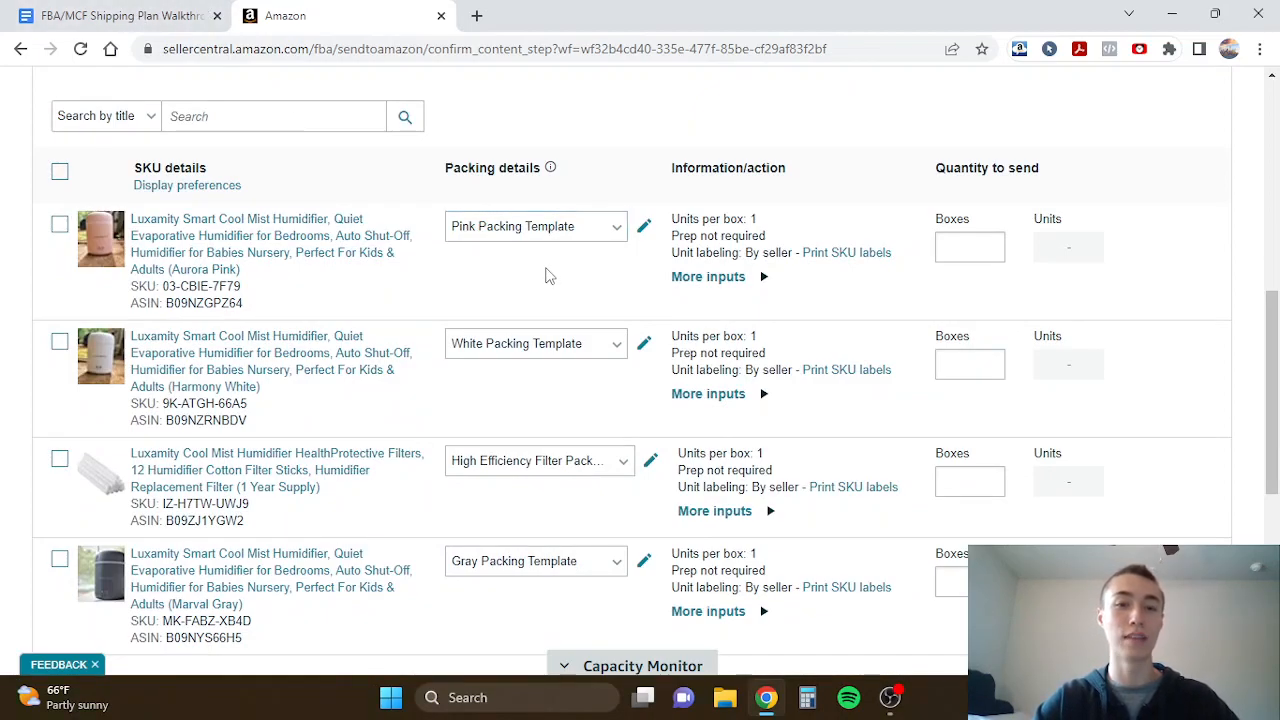
left_click(500, 230)
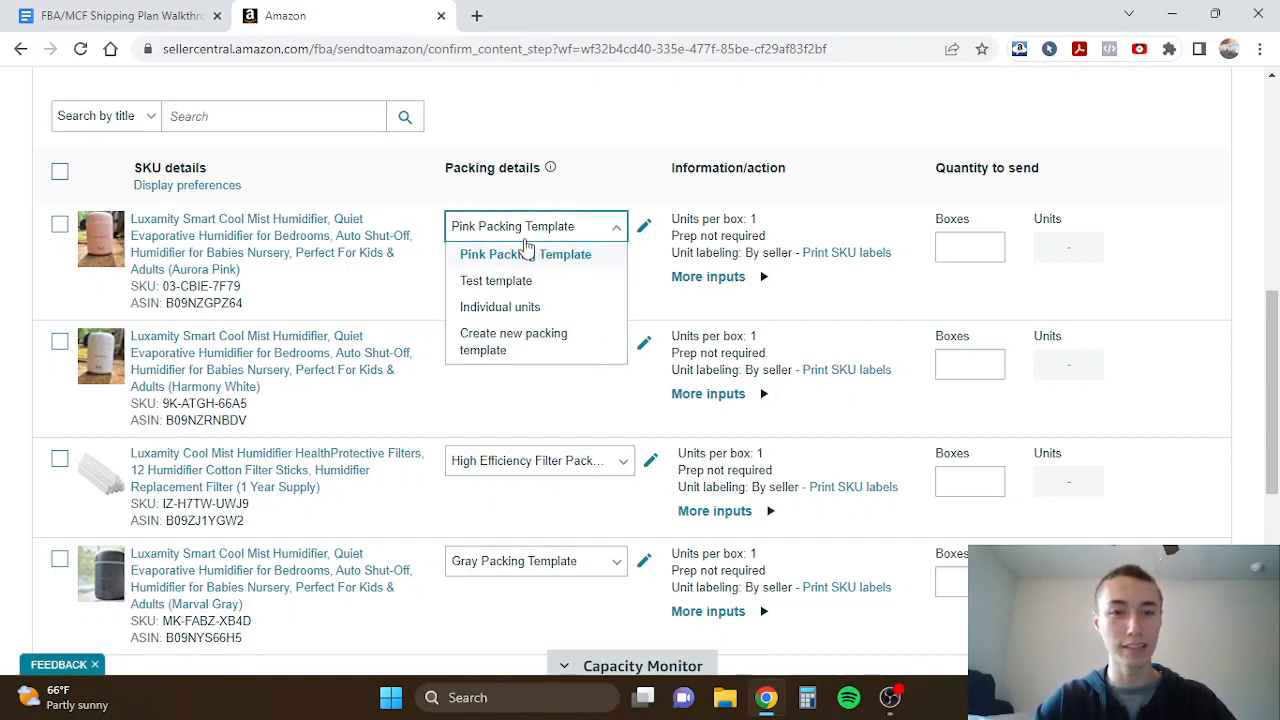
left_click(476, 340)
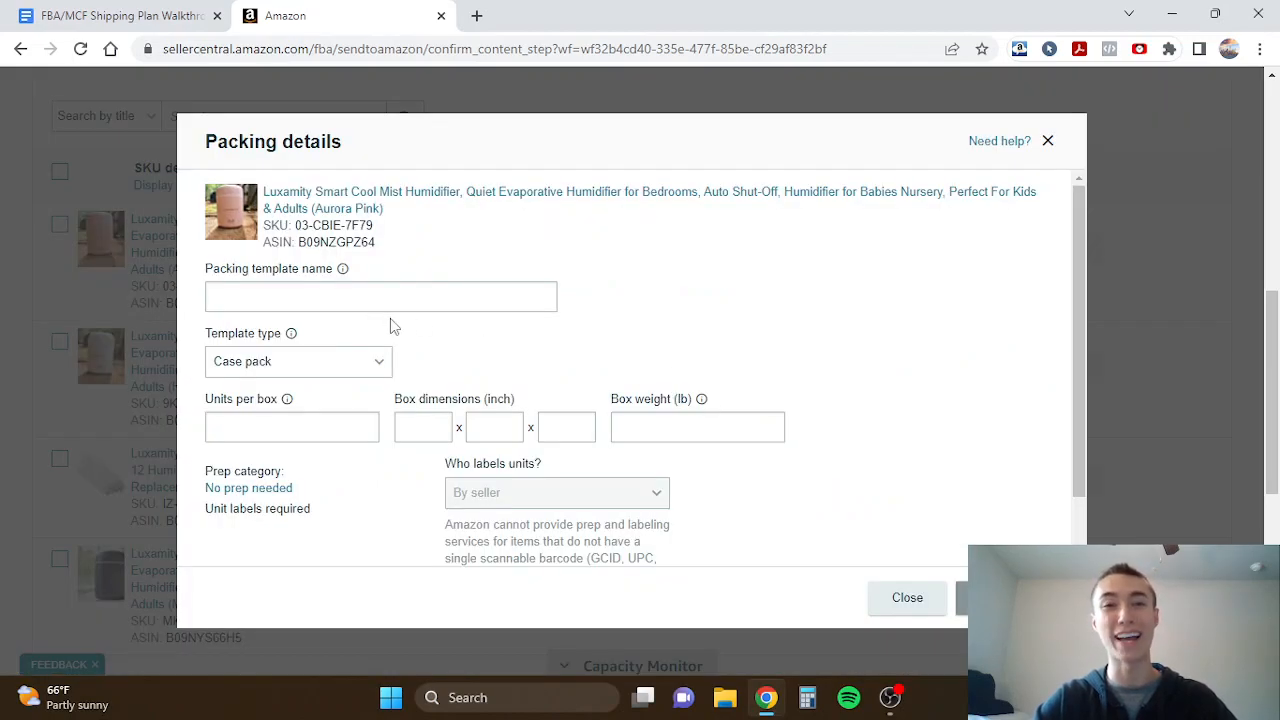
Step: Name the Aurora Pink humidifier's new packing template "Test template1"
left_click(356, 305)
type("T")
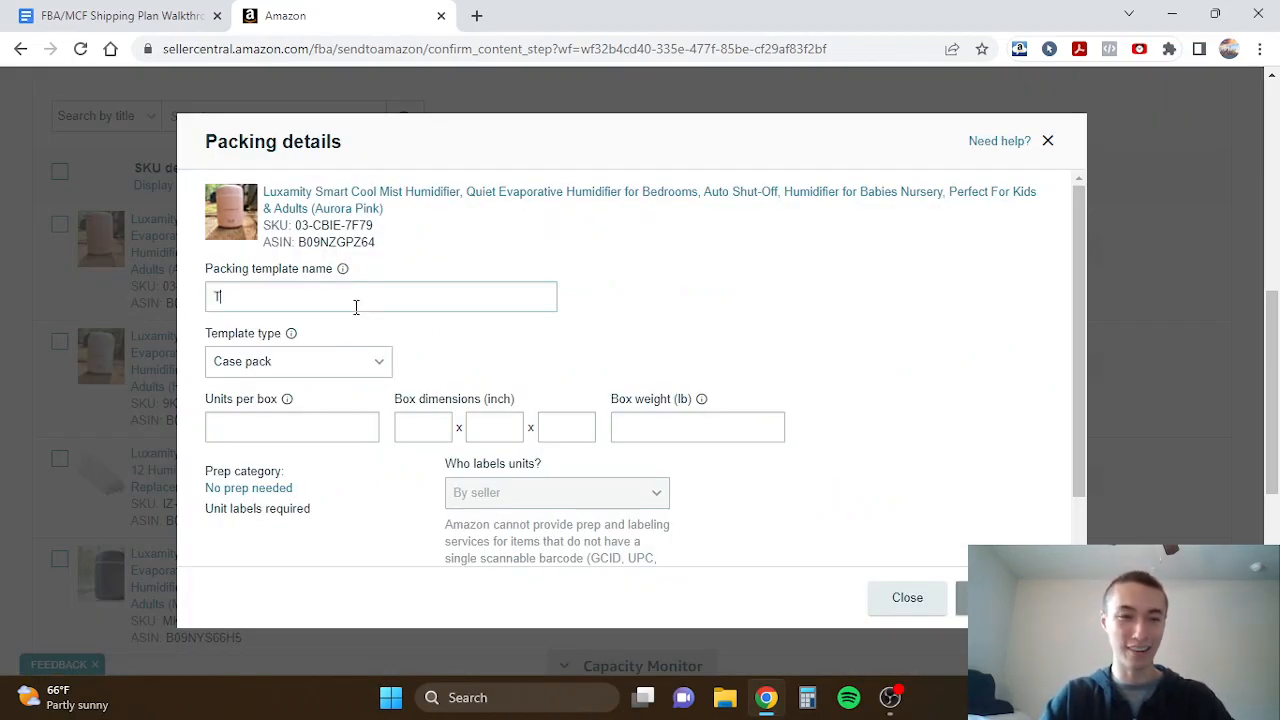
type("est template")
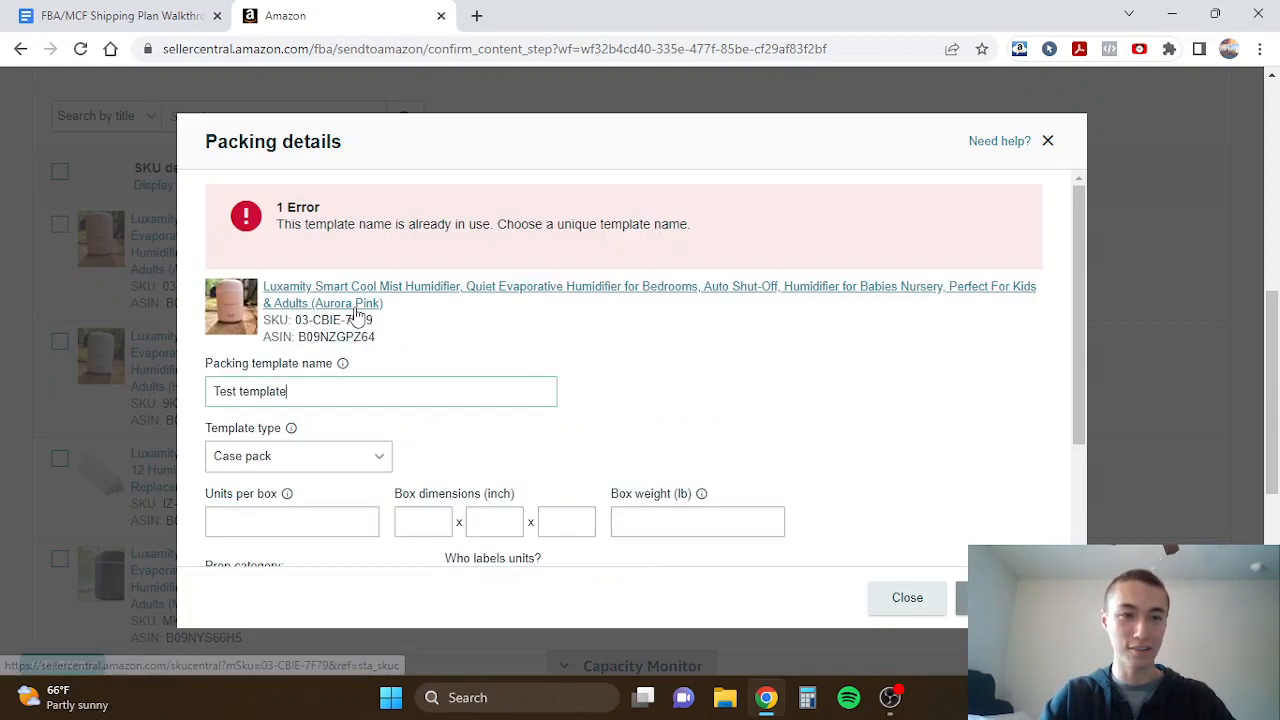
type("e")
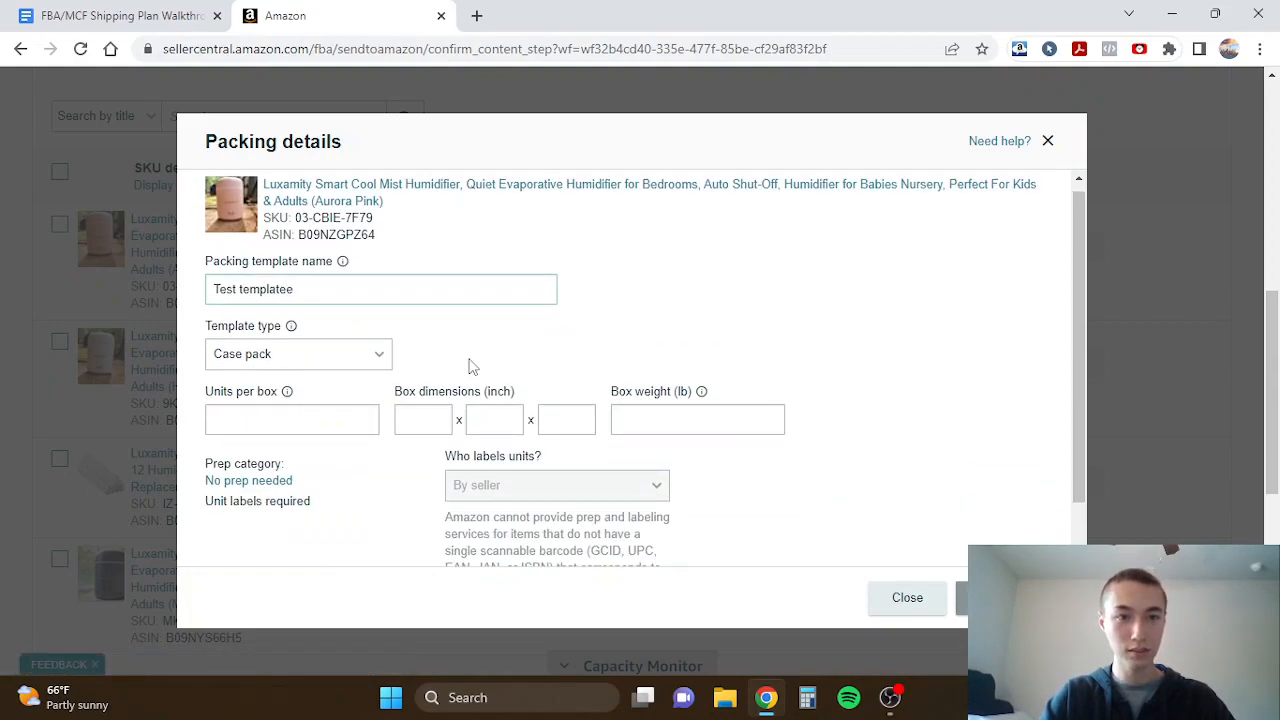
scroll(422, 320, "down", 1)
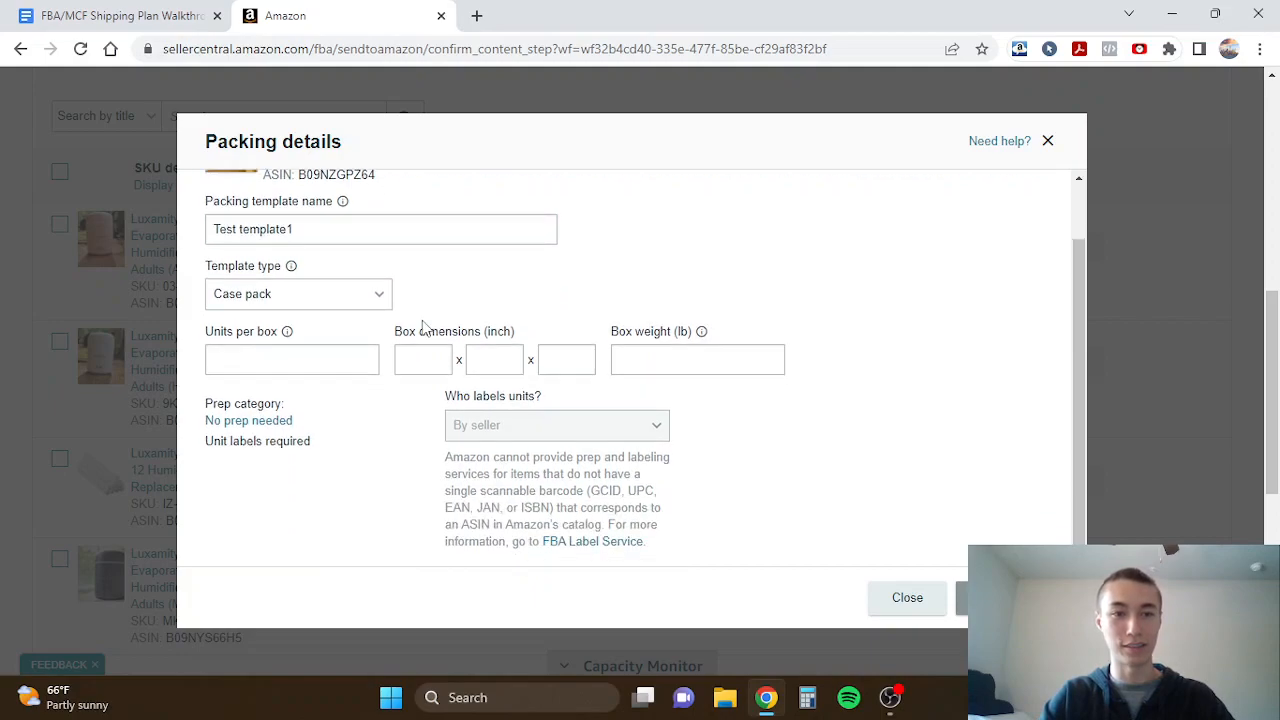
Step: Check which template types are available for the new packing template
left_click(281, 297)
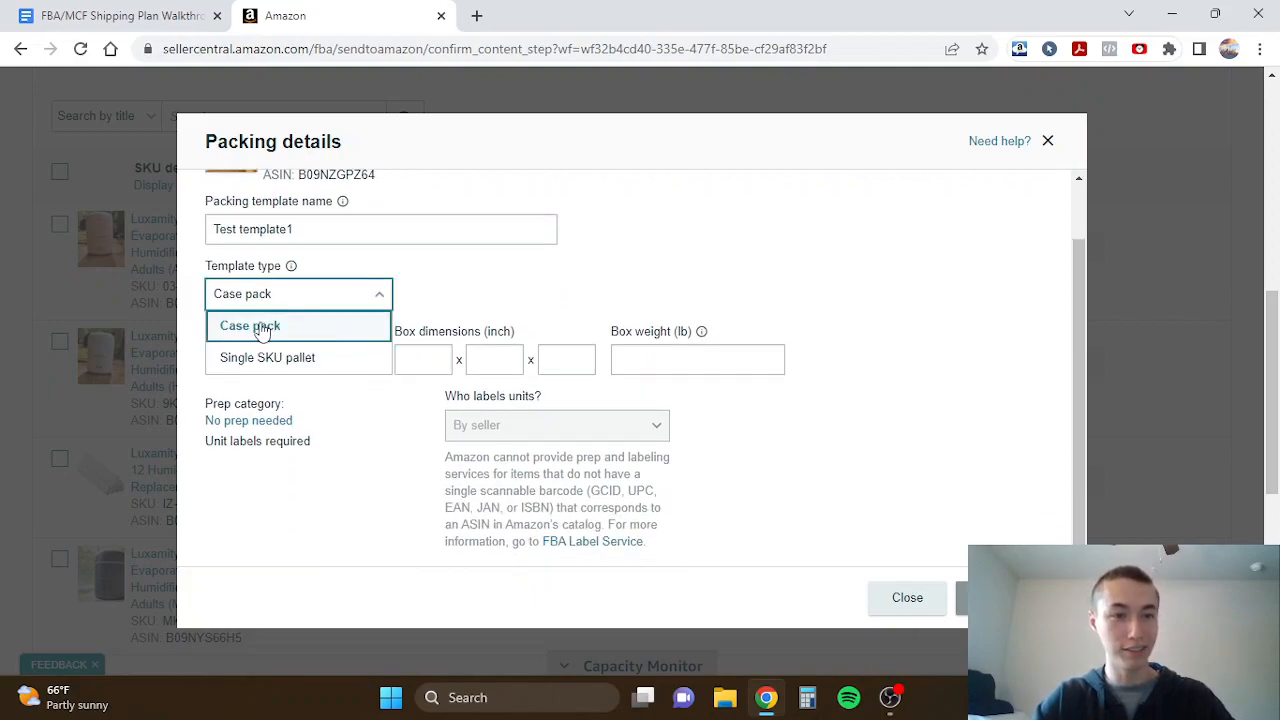
mouse_move(290, 265)
left_click(577, 283)
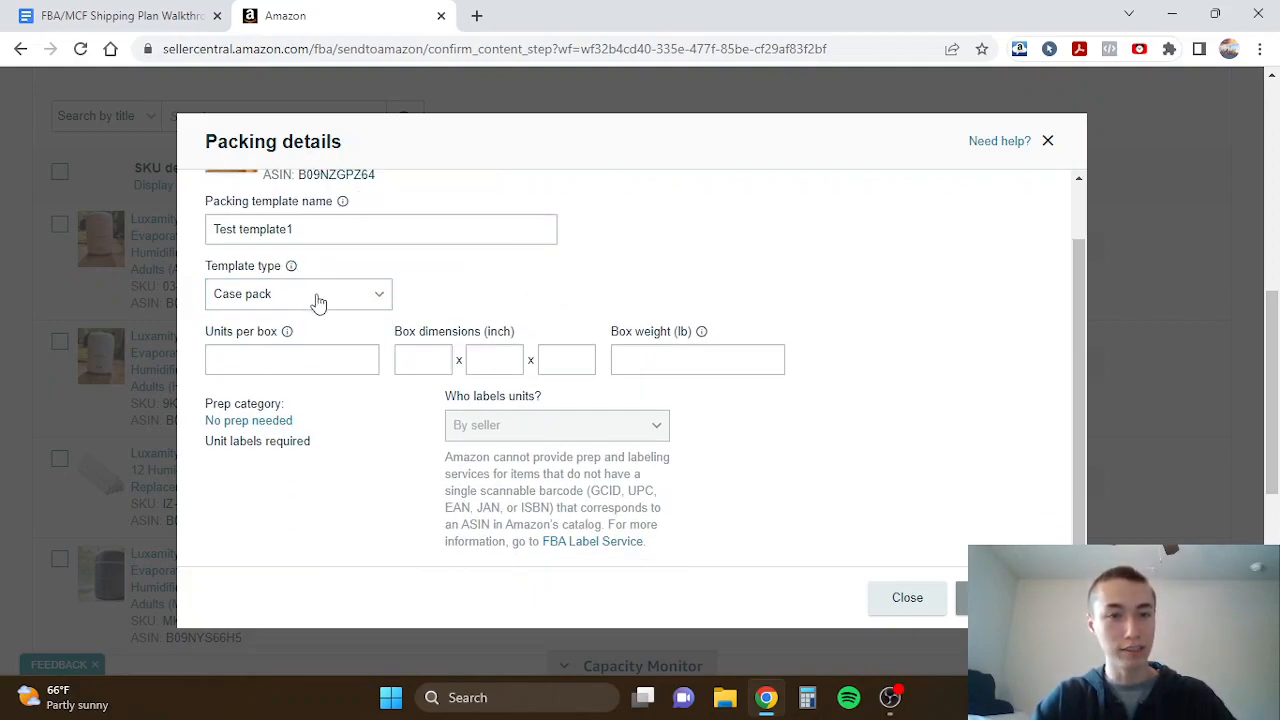
Step: Compare the available template types for the Aurora Pink packing template and keep Case pack
left_click(272, 298)
left_click(266, 296)
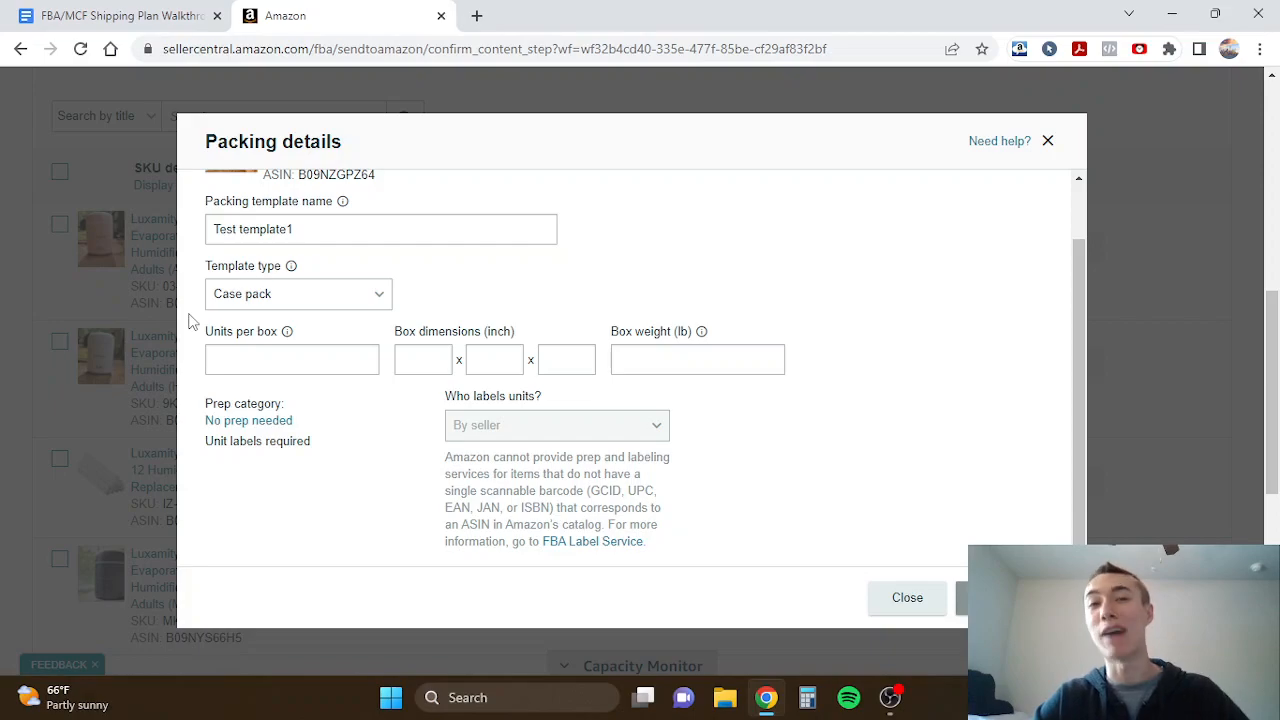
left_click(237, 300)
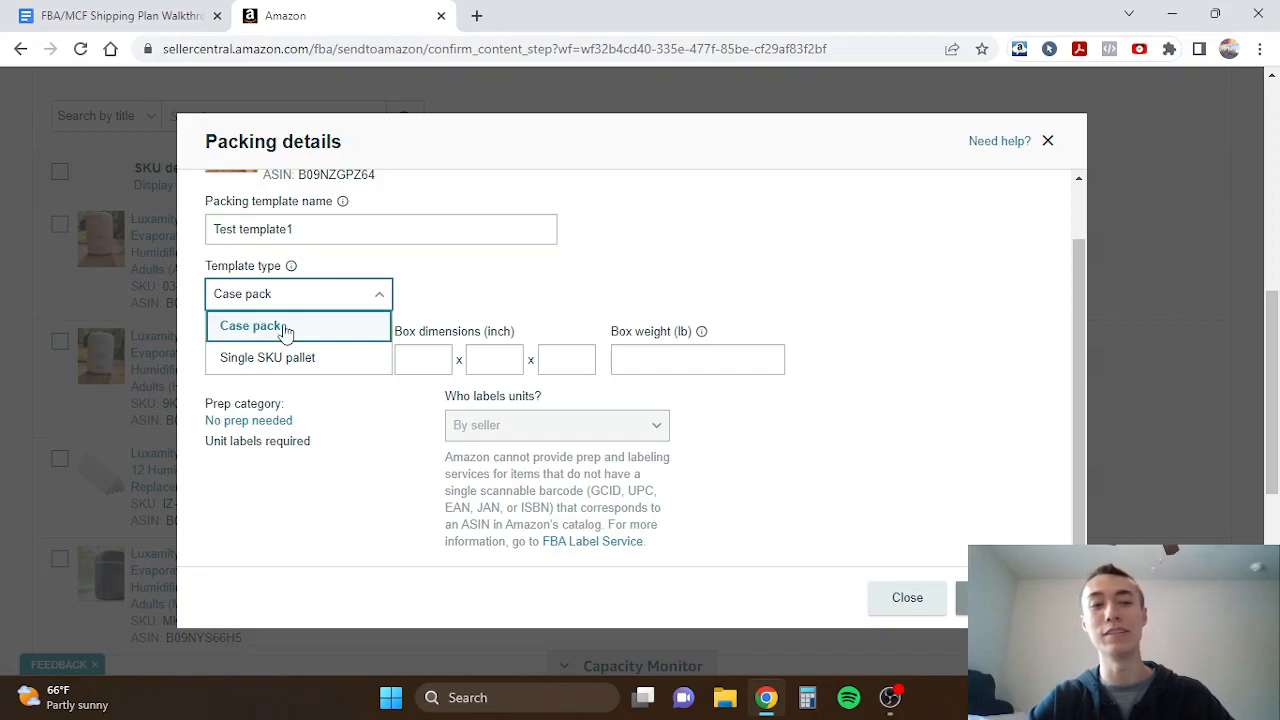
left_click(450, 317)
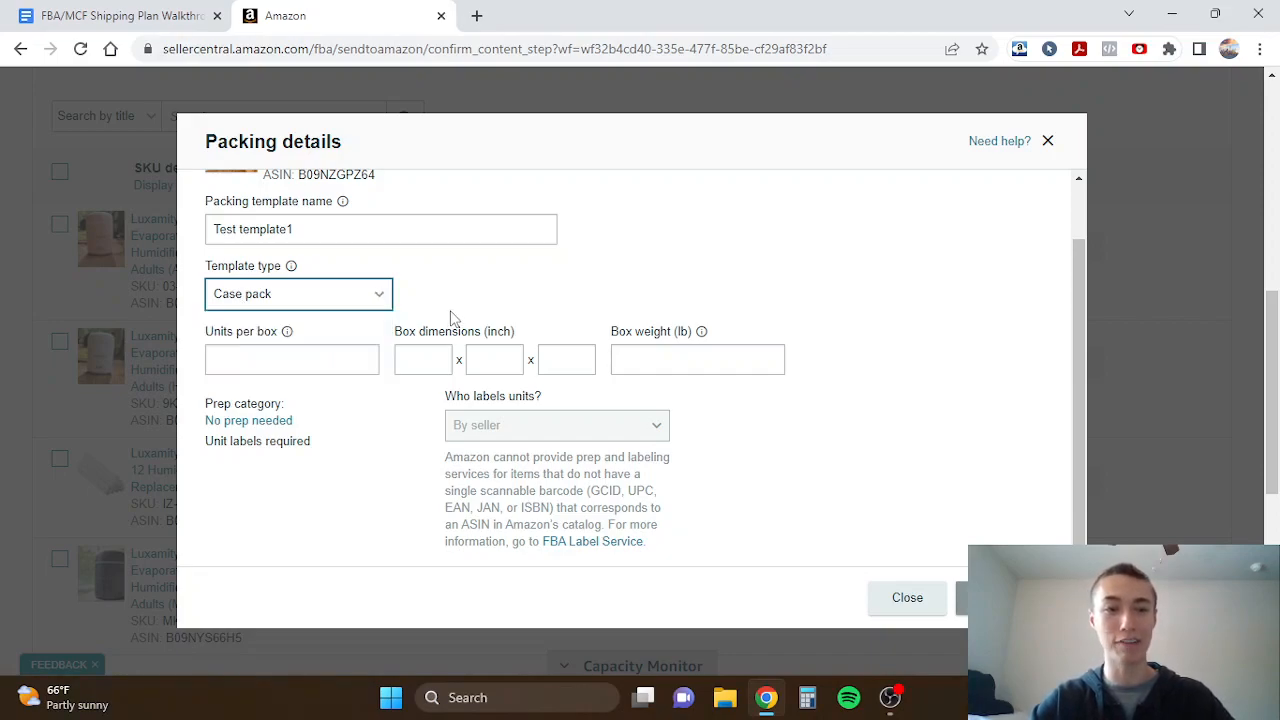
left_click(300, 294)
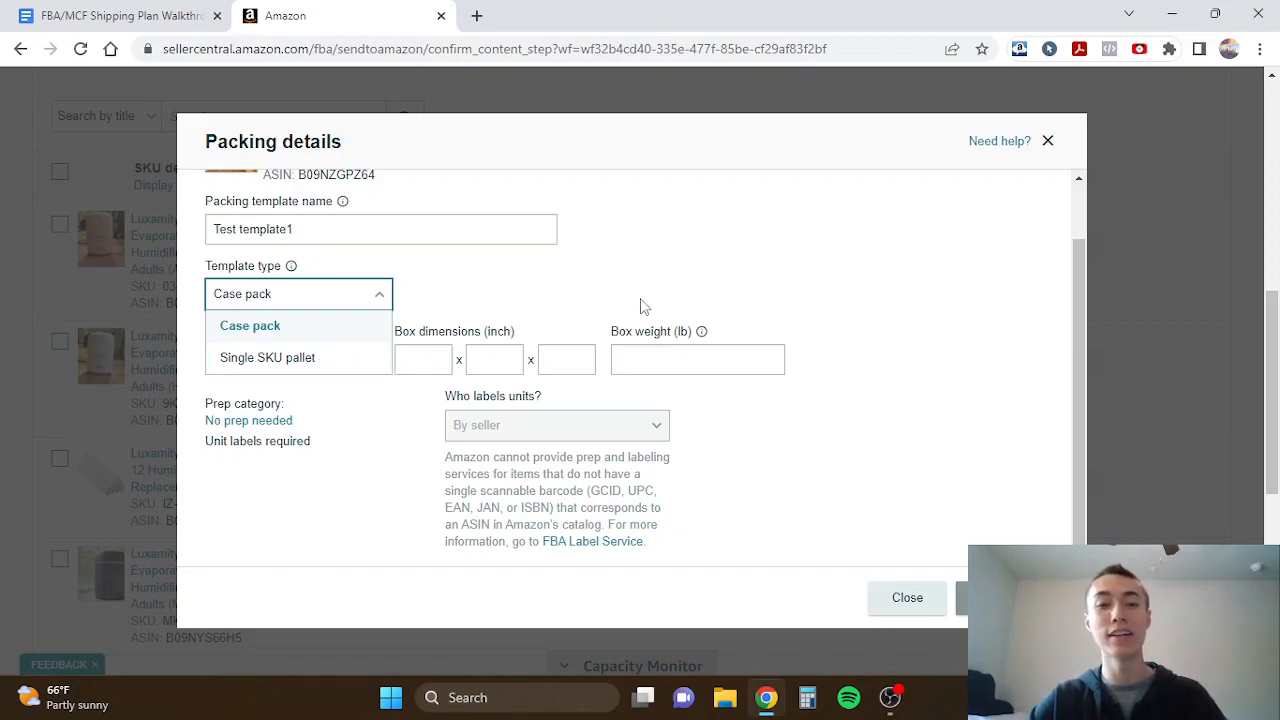
left_click(505, 291)
Step: Set the template's units per box to 1 and review the box weight and unit labeling fields
left_click(317, 357)
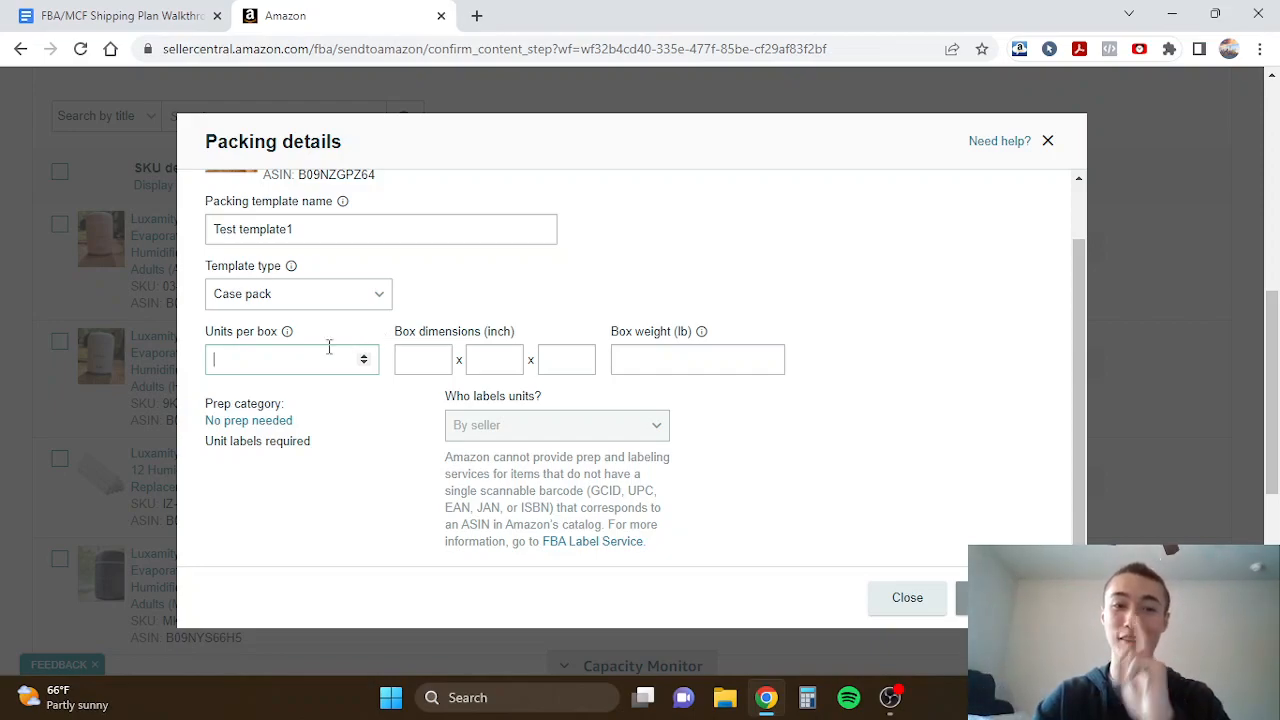
type("1")
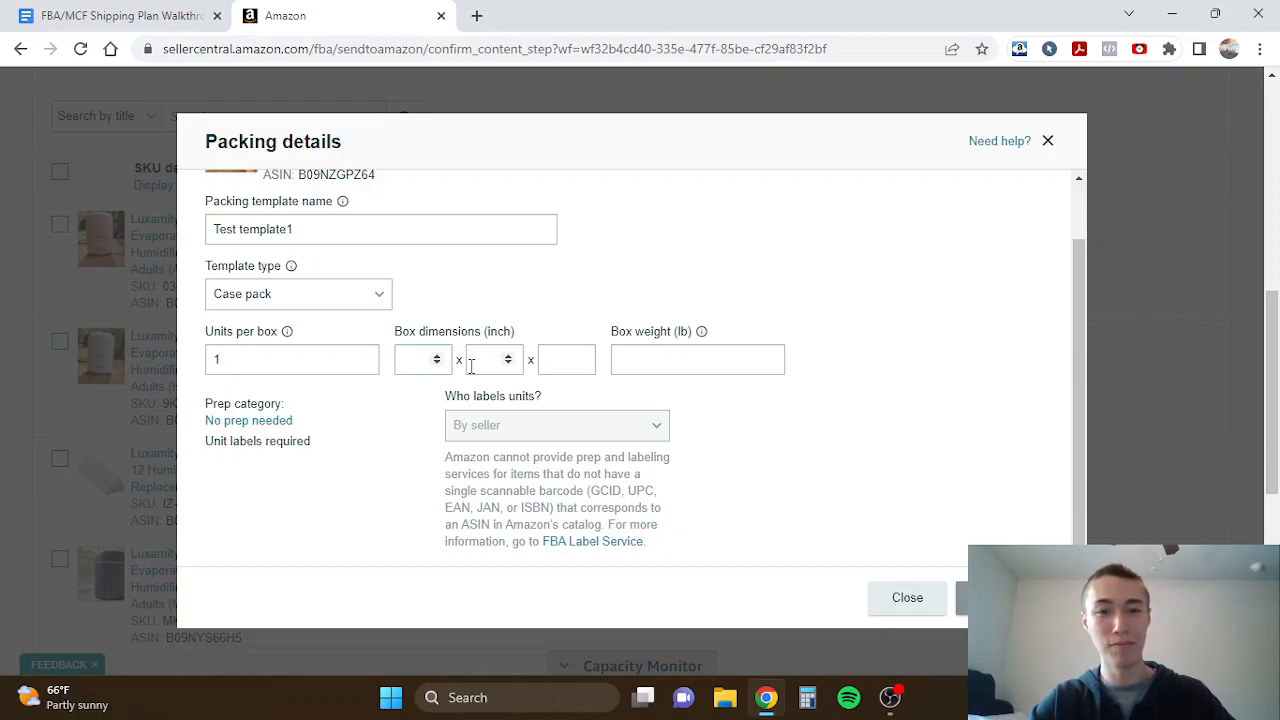
left_click(728, 362)
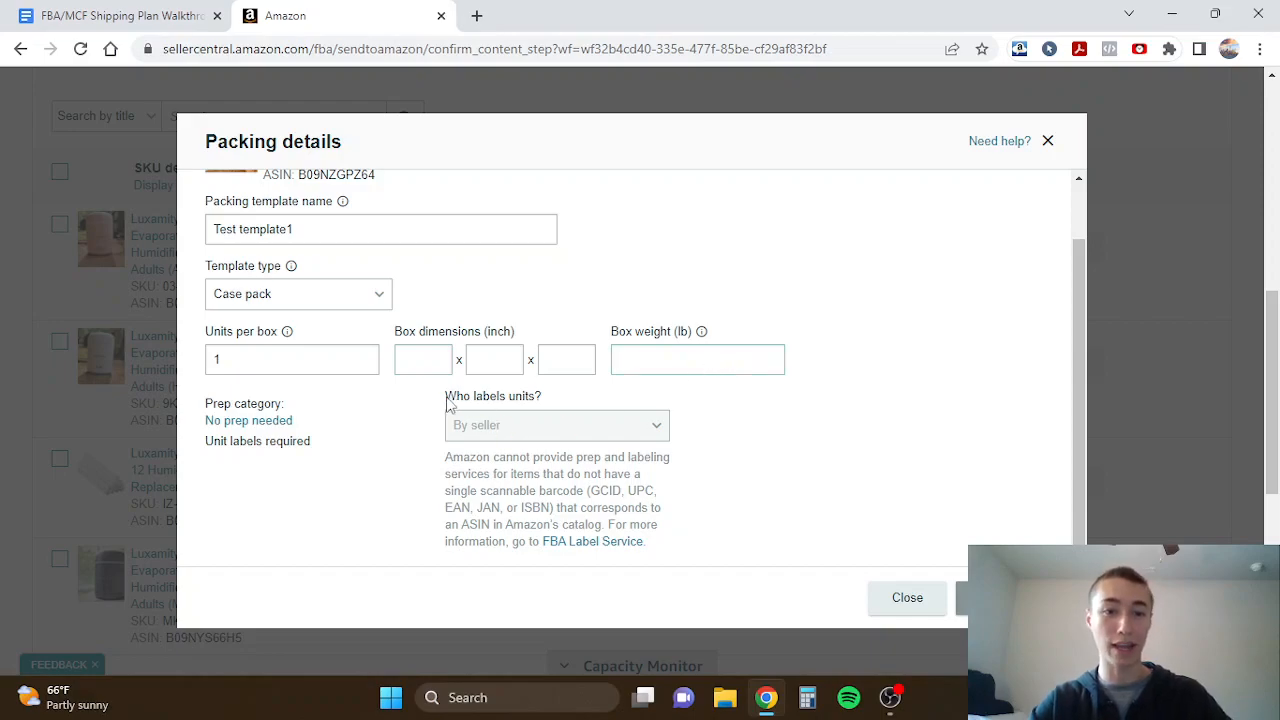
scroll(428, 420, "down", 1)
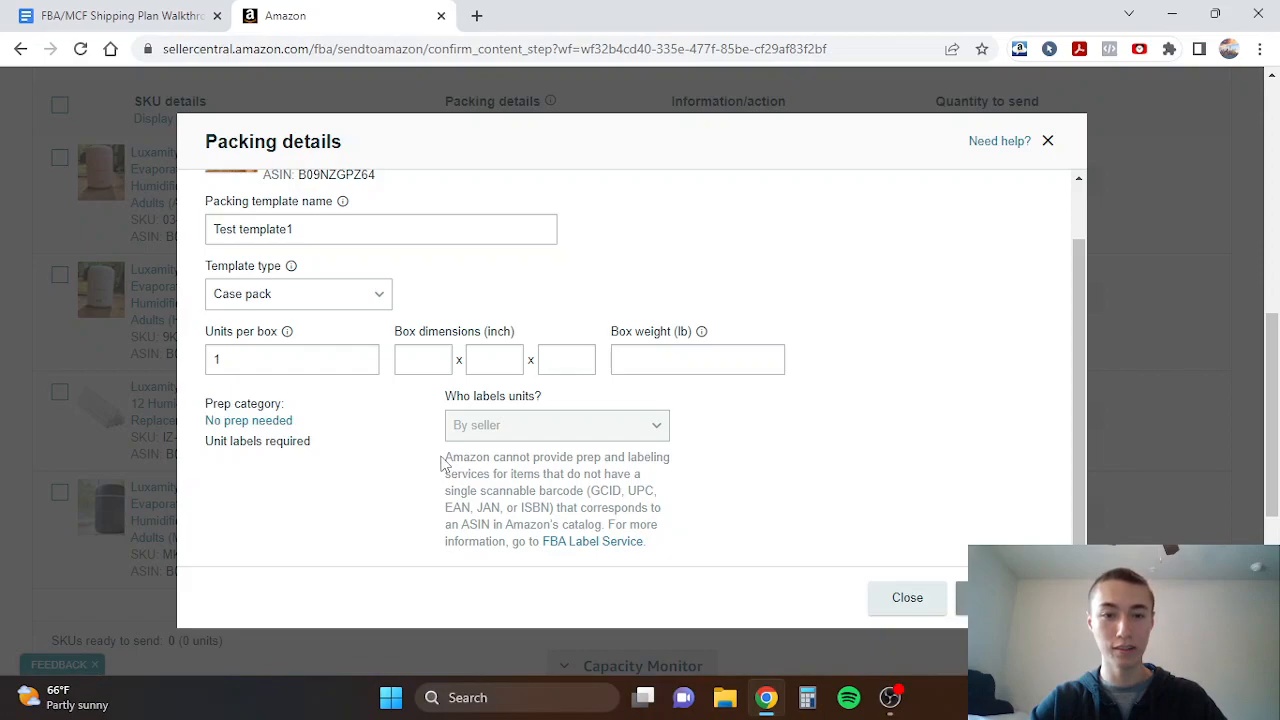
left_click(489, 421)
left_click(400, 491)
scroll(397, 494, "up", 1)
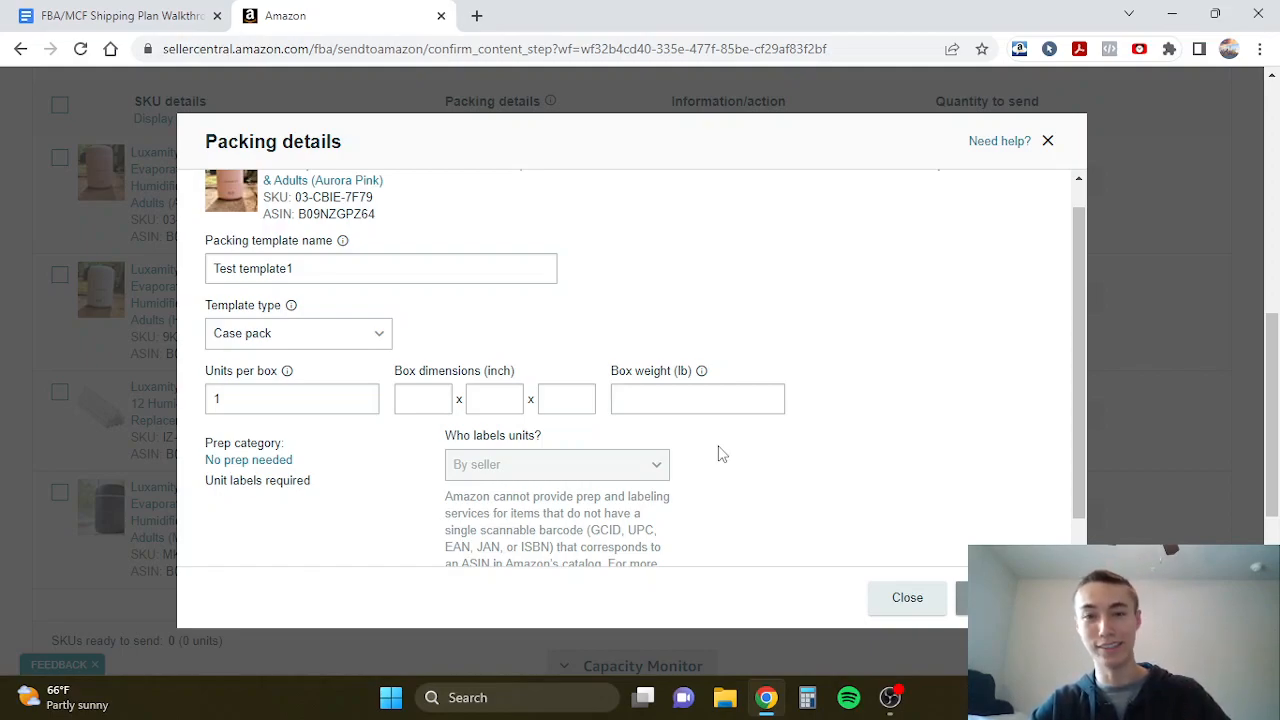
scroll(815, 404, "up", 1)
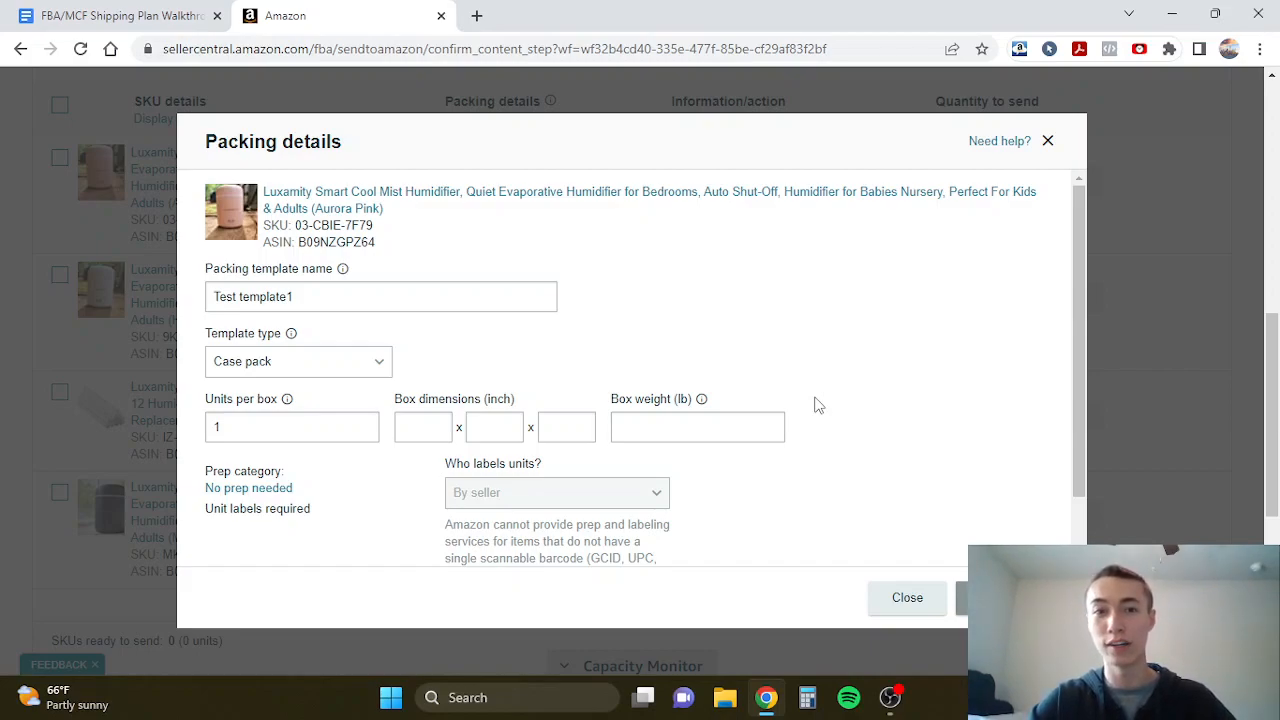
Step: In the walkthrough document's Individual Barcodes message, remove the word "again" from the first sentence
left_click(165, 10)
scroll(665, 427, "down", 4)
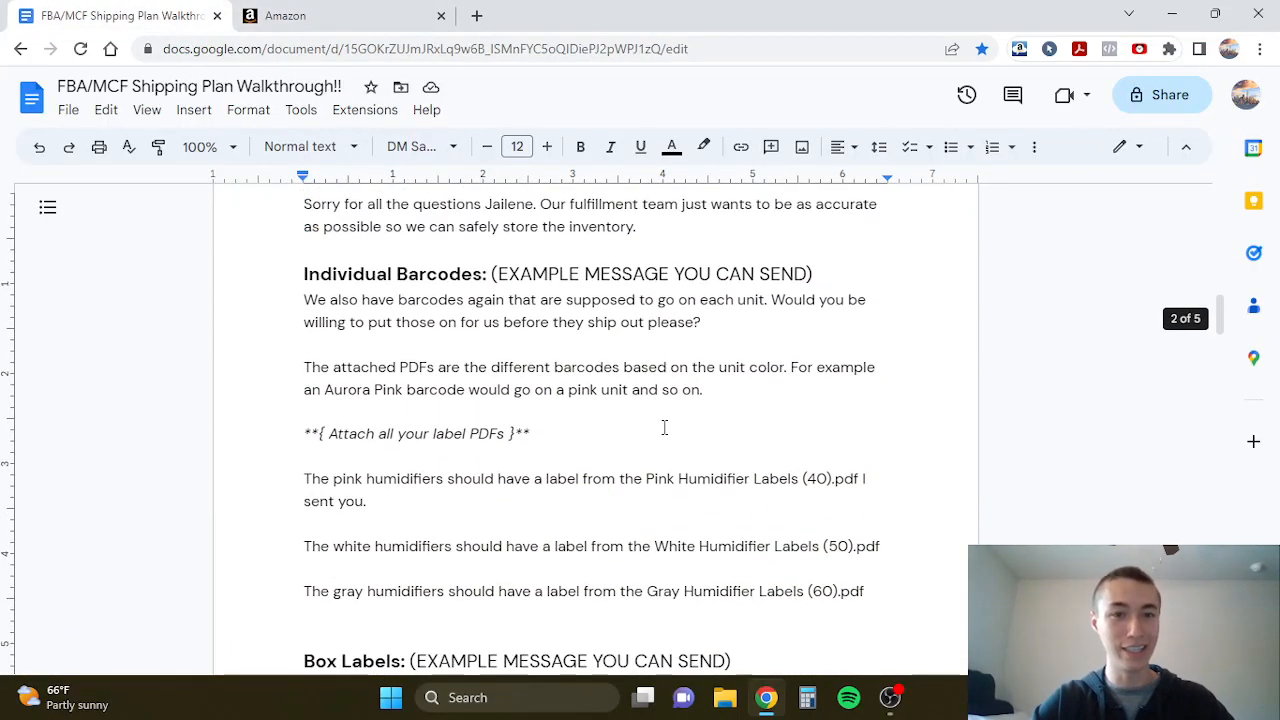
scroll(737, 487, "down", 1)
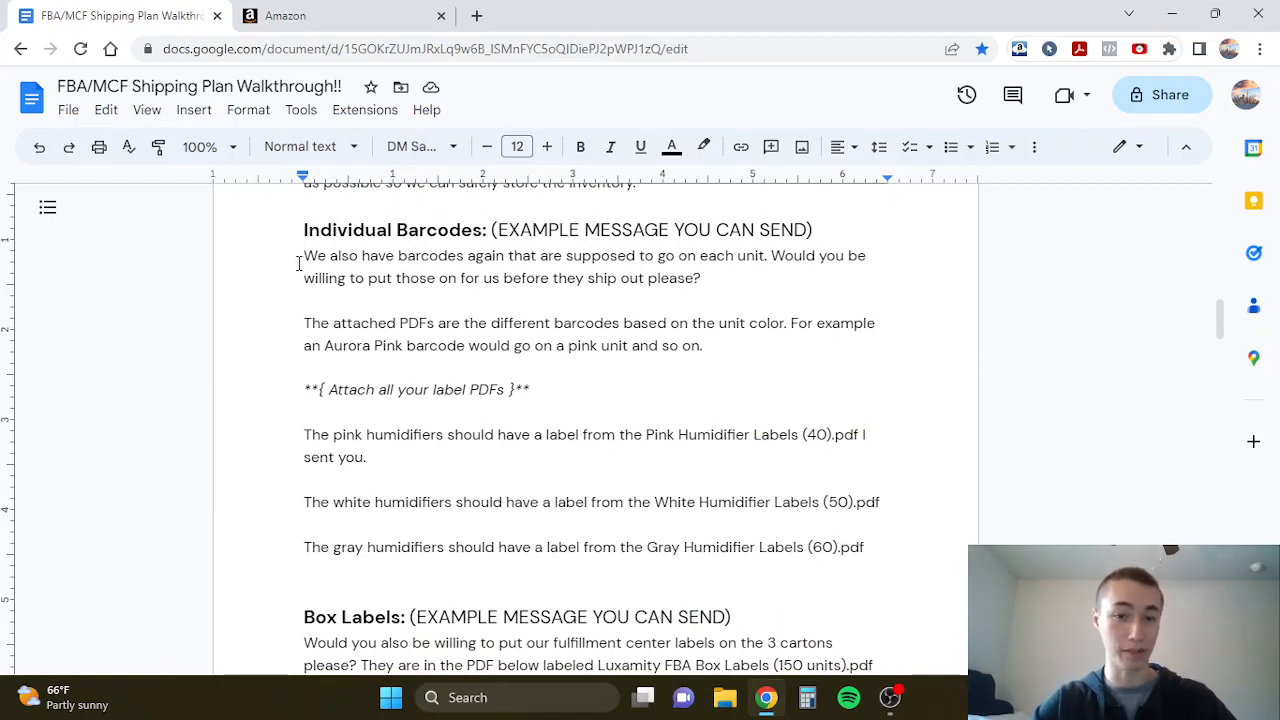
scroll(437, 392, "down", 1)
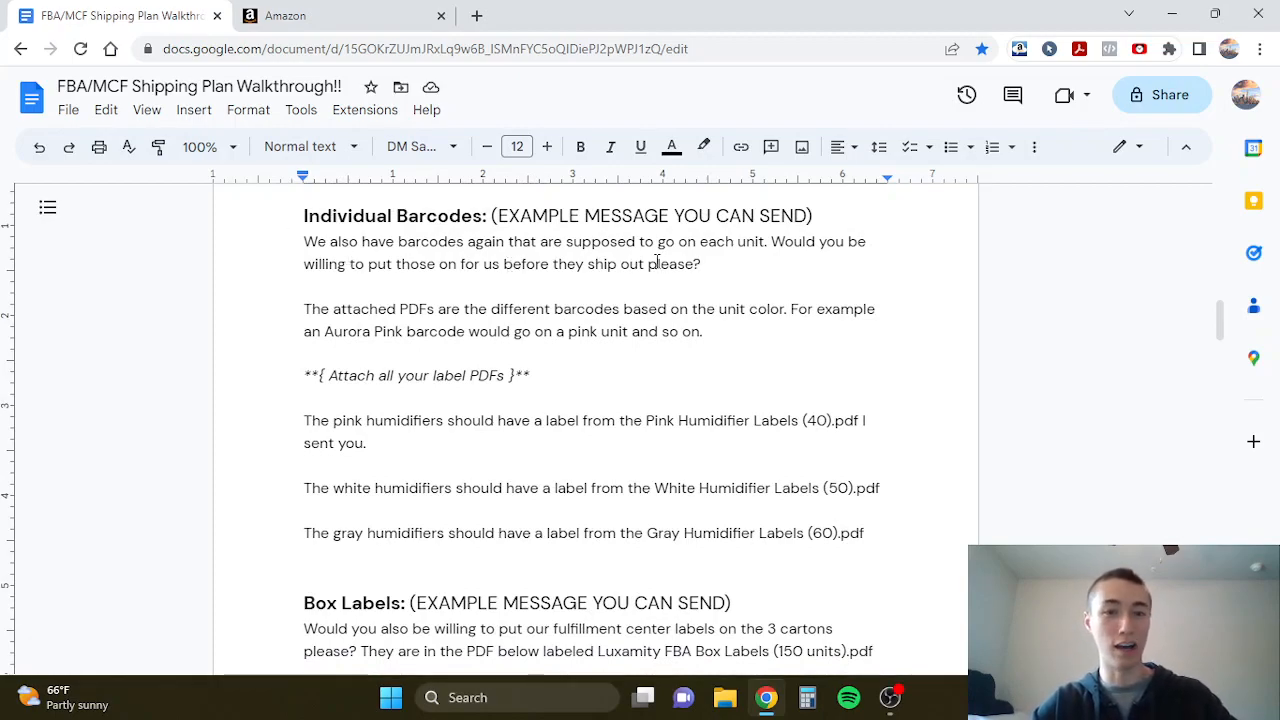
double_click(488, 244)
key("BackSpace")
left_click(704, 285)
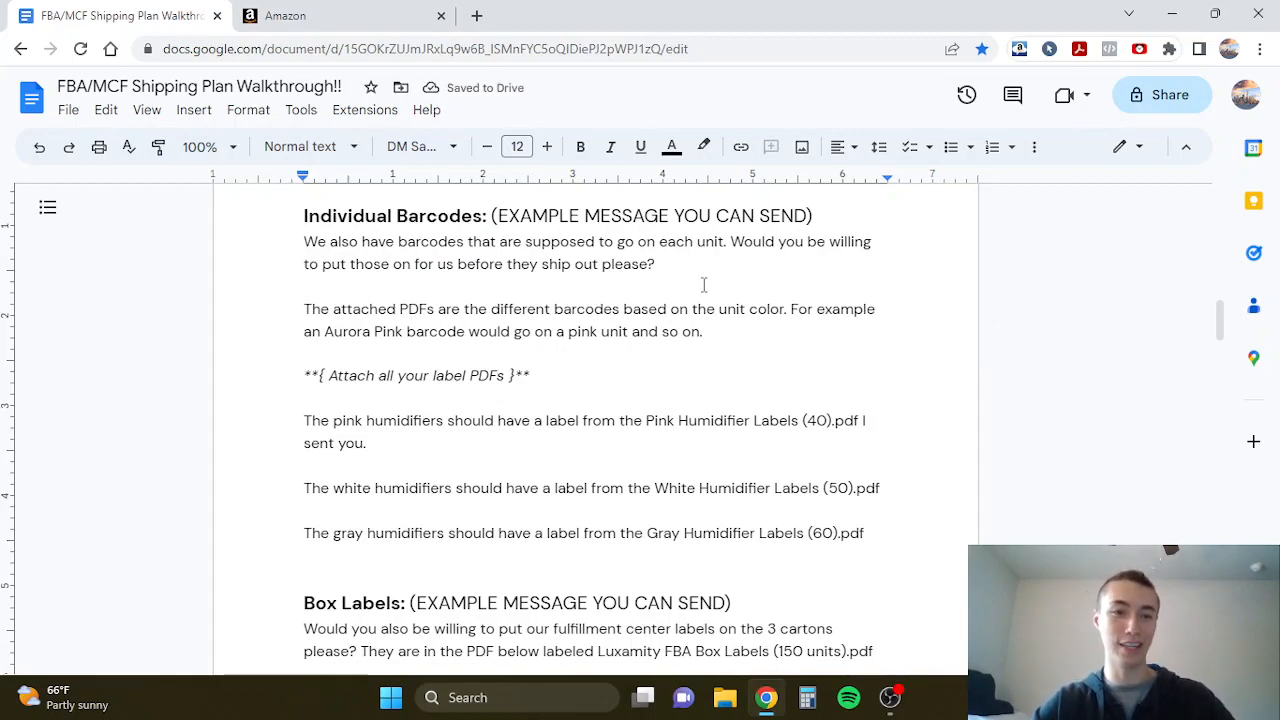
Step: Return to the Amazon page and close the Aurora Pink packing details without saving the new template
left_click(372, 12)
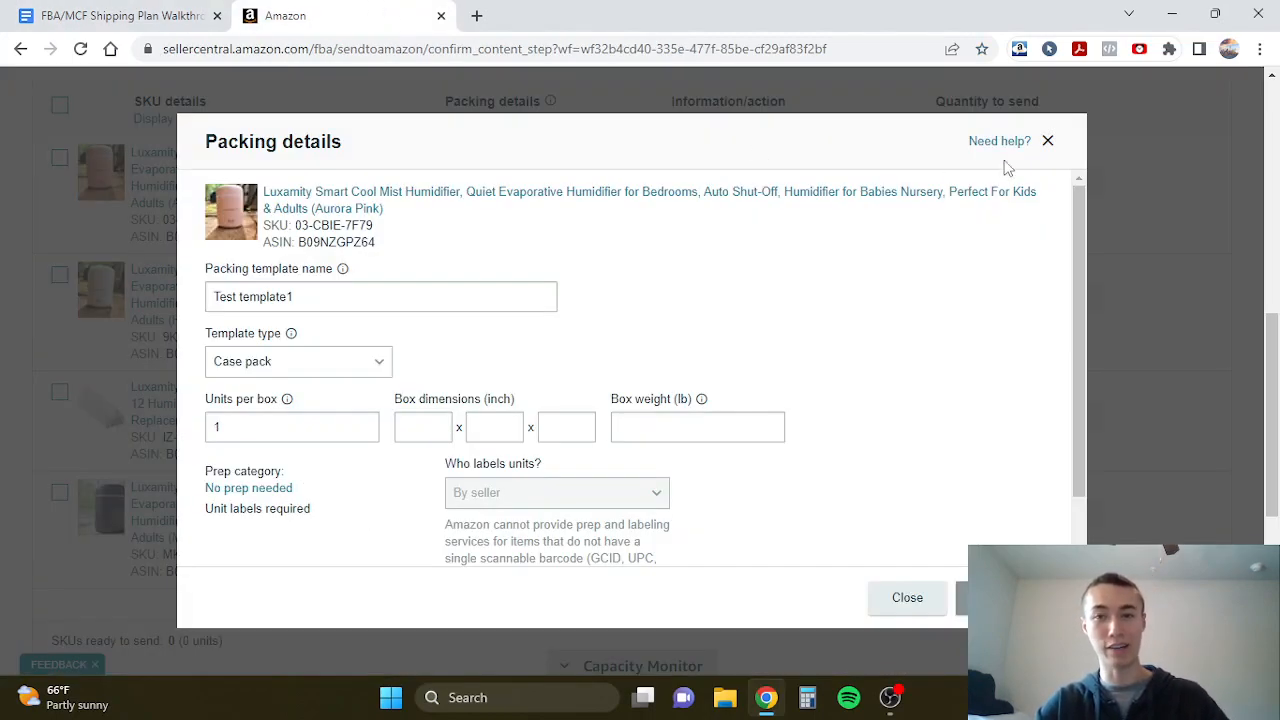
scroll(891, 443, "down", 1)
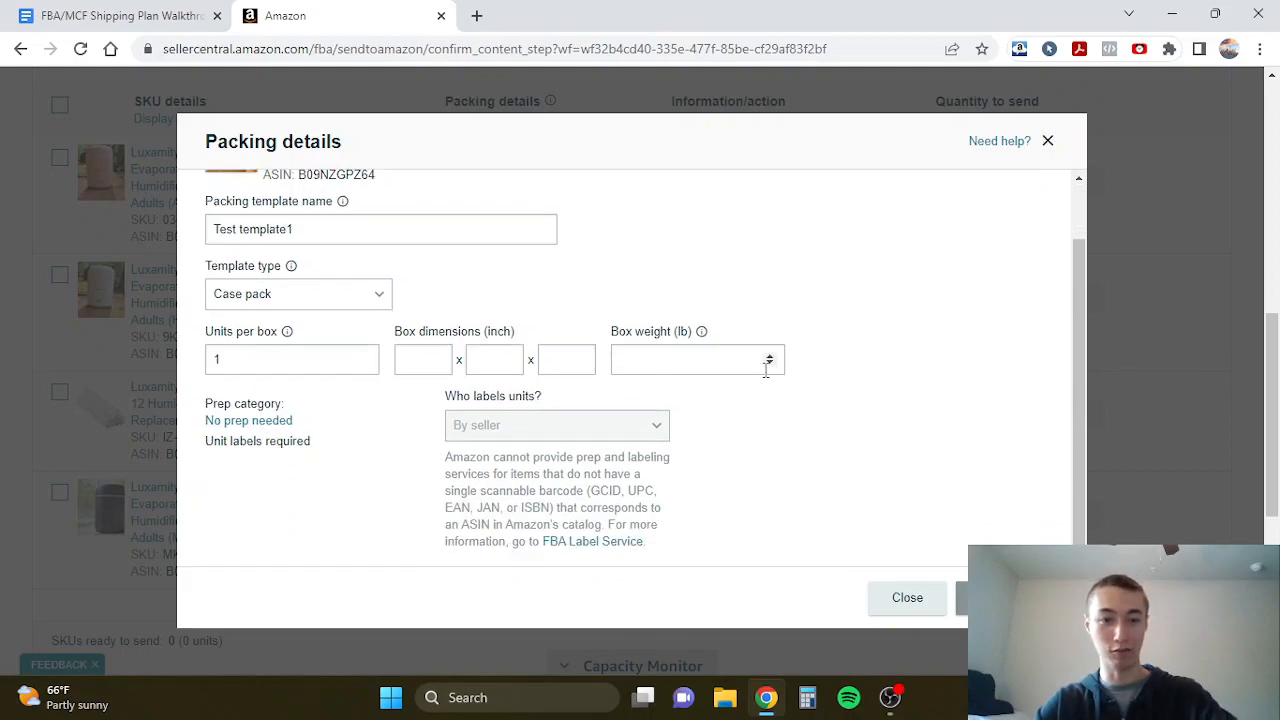
left_click(1048, 141)
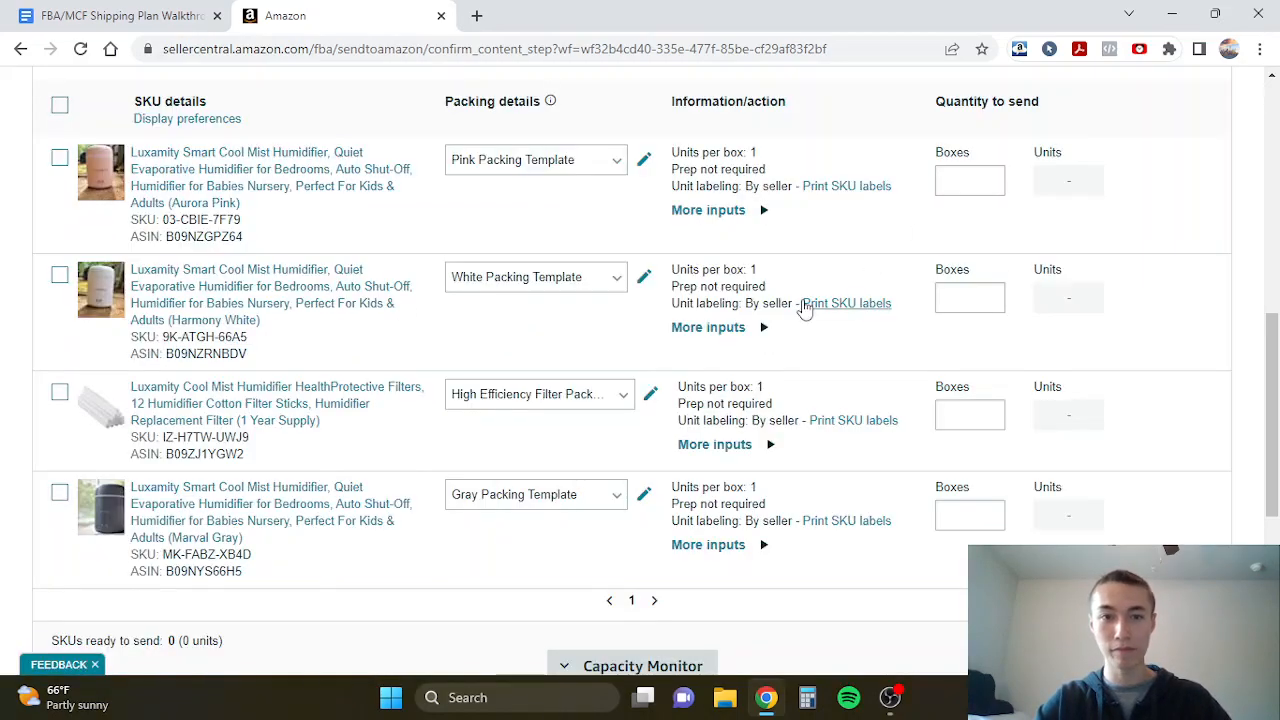
Step: Print 100 SKU labels for the Aurora Pink humidifier
scroll(805, 310, "up", 1)
left_click(843, 266)
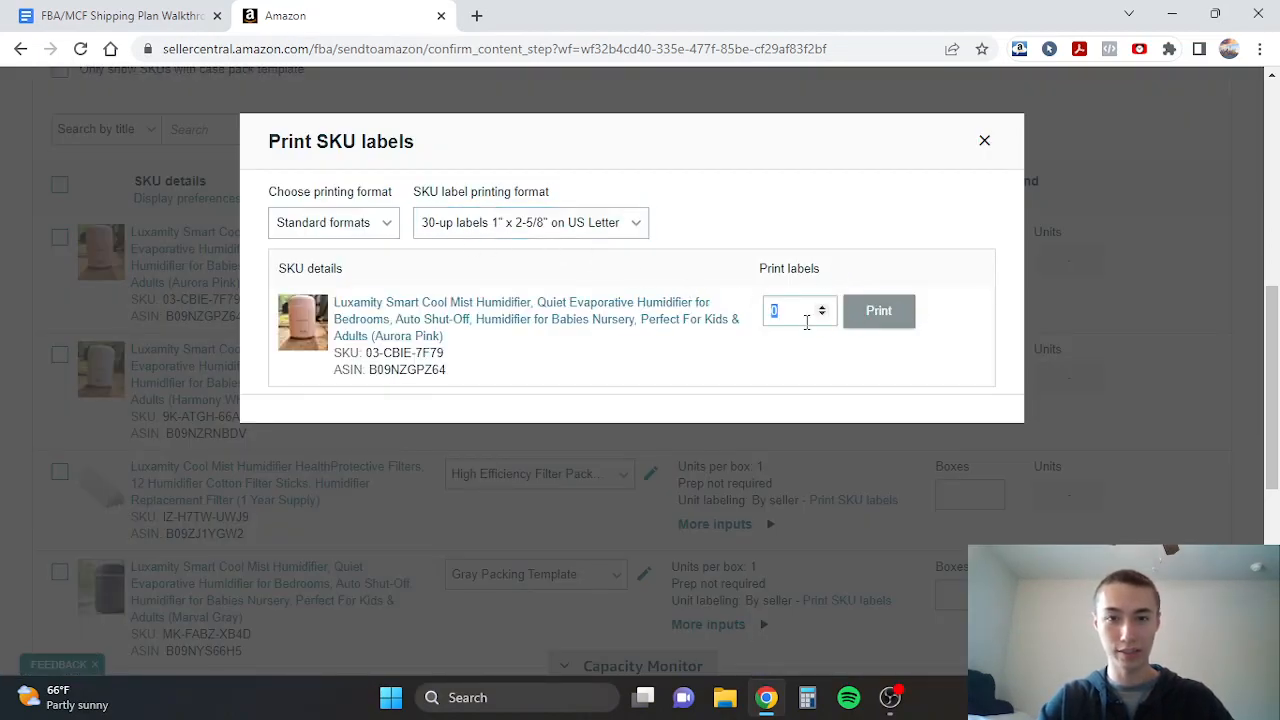
type("6")
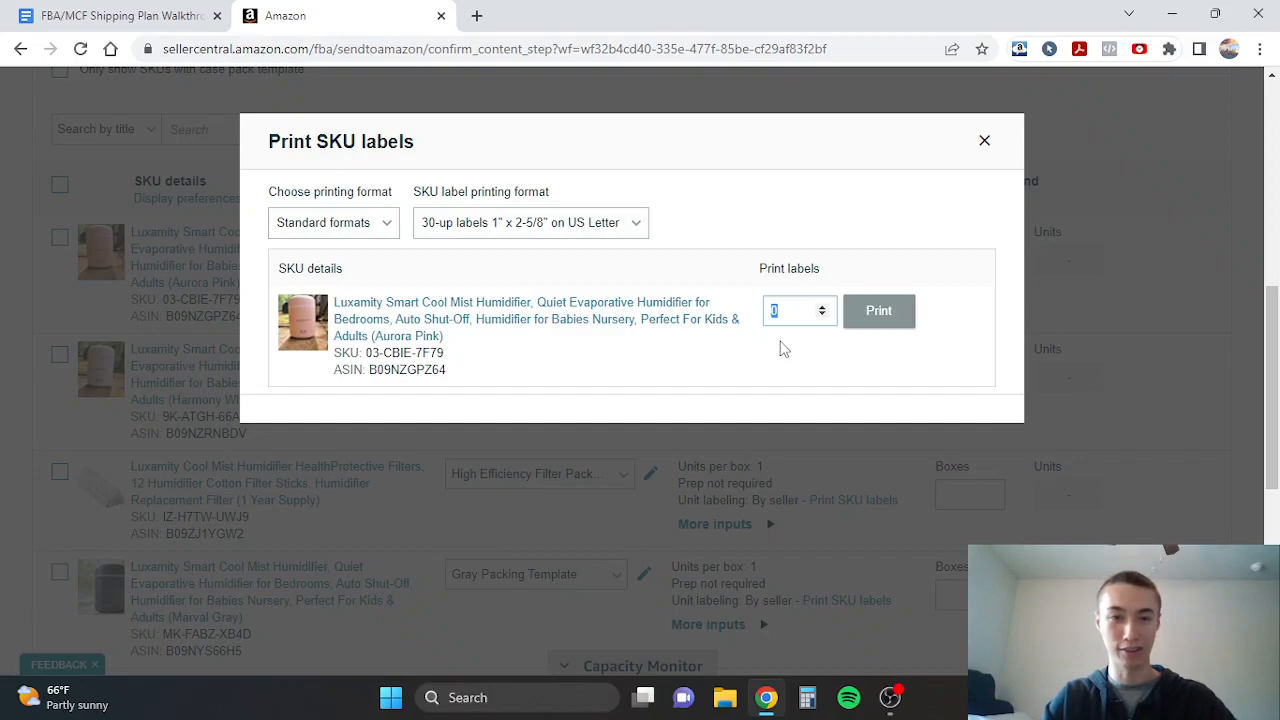
type("100")
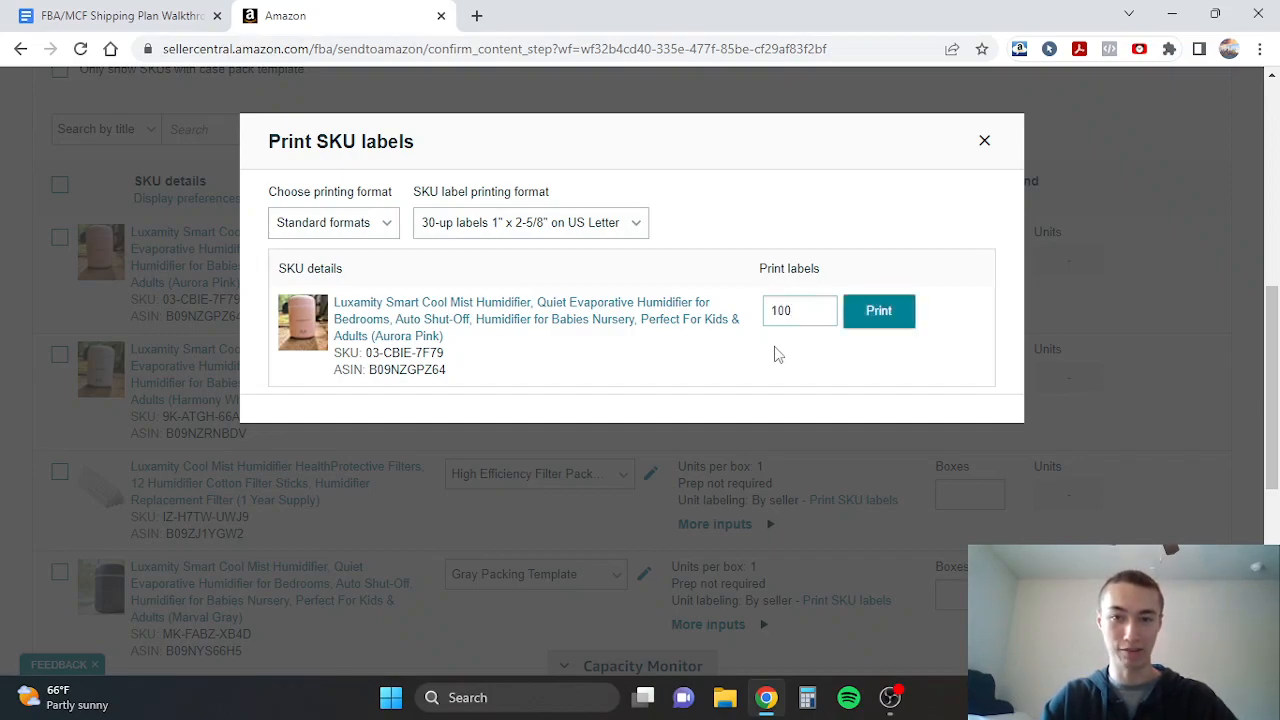
left_click(891, 312)
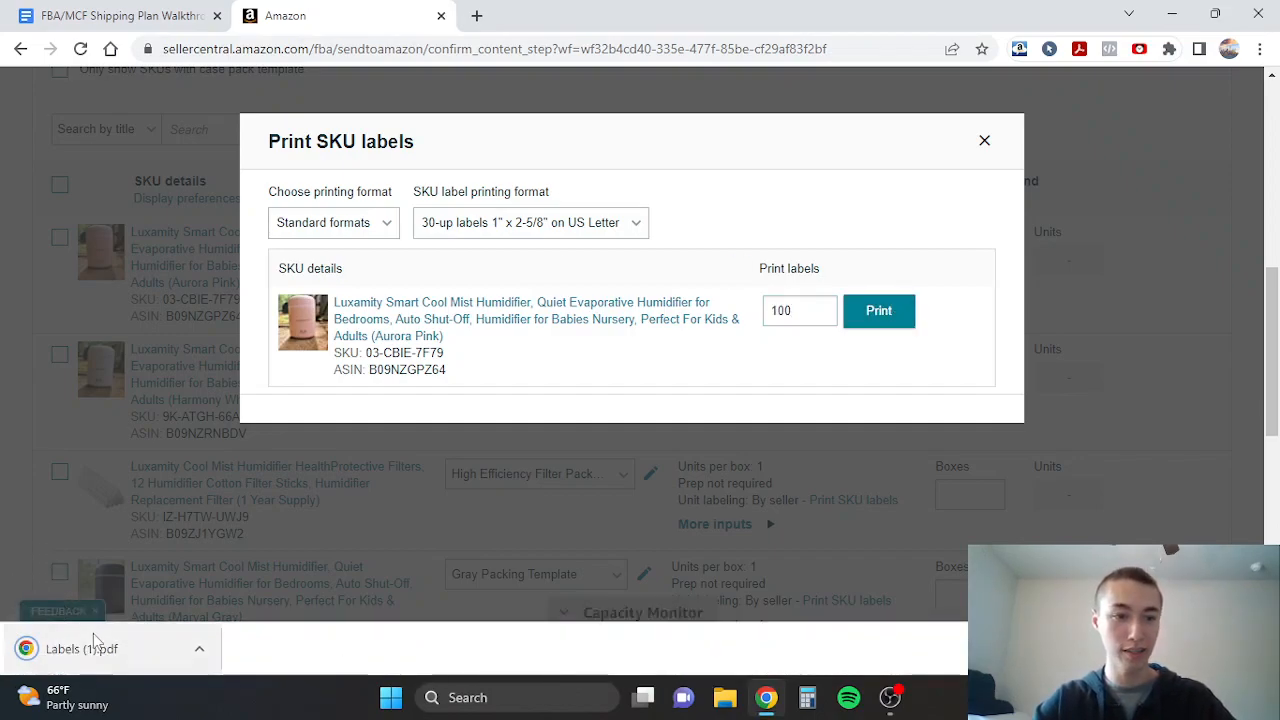
Step: Open the downloaded Labels (1).pdf and look through its pages of Aurora Pink barcode labels
left_click(89, 648)
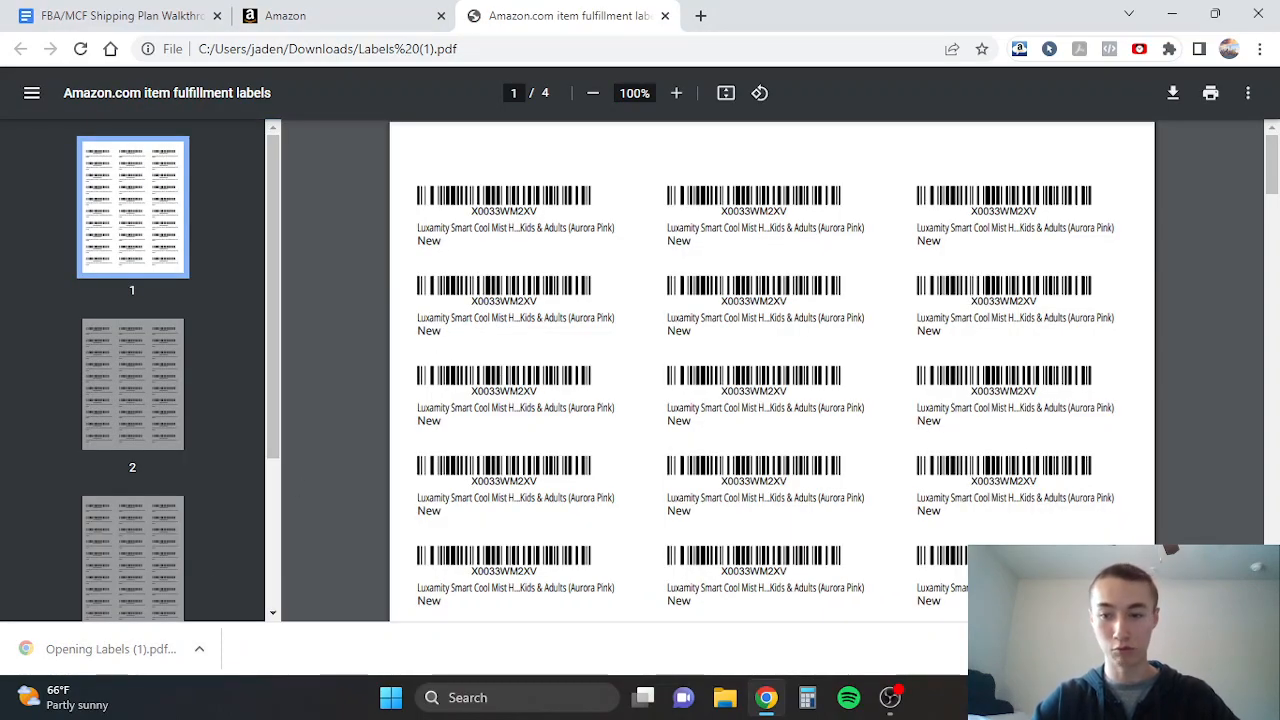
scroll(829, 420, "down", 20)
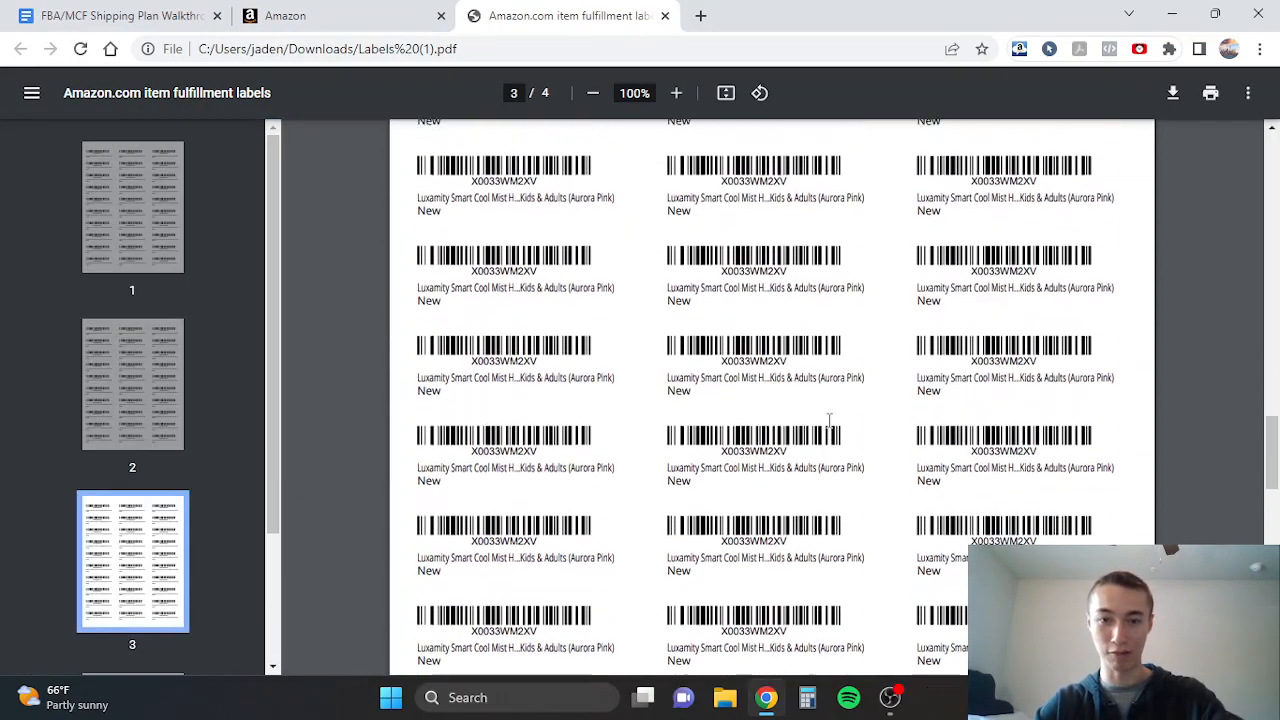
scroll(829, 420, "up", 20)
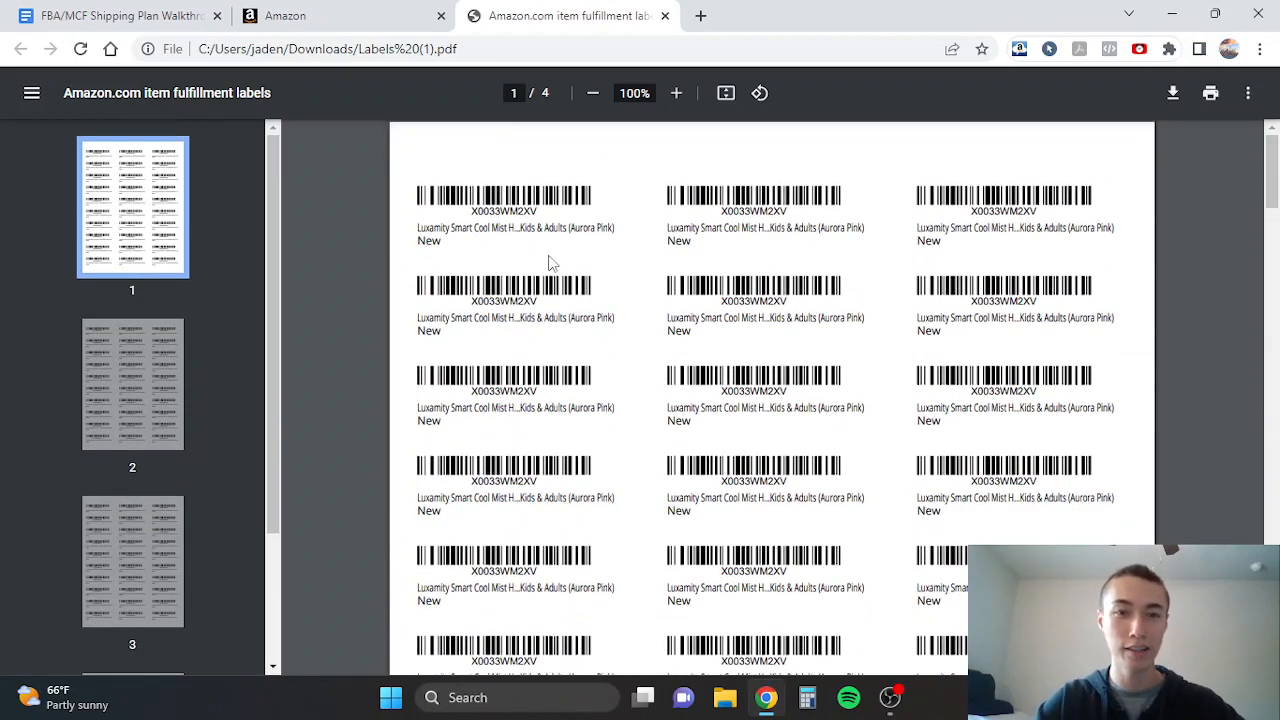
scroll(466, 239, "down", 1)
scroll(466, 239, "up", 1)
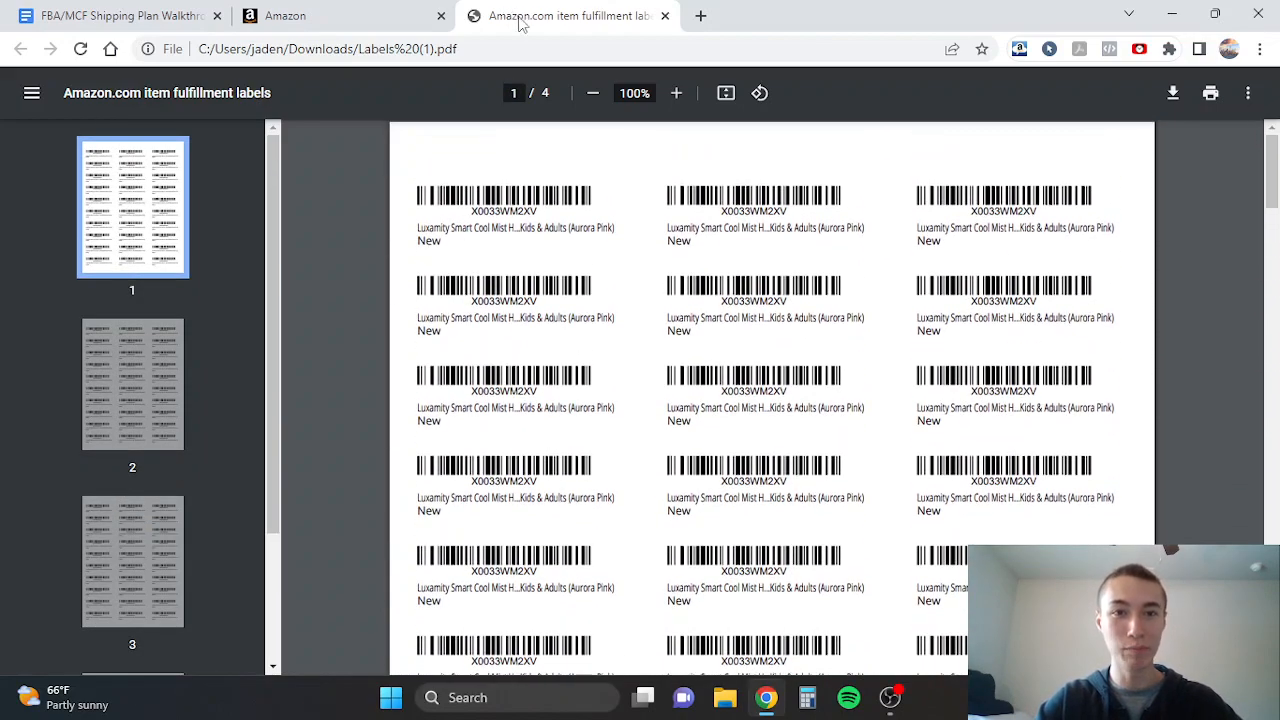
Step: Compare the document's Individual Barcodes message with the Aurora Pink label PDF, checking the label quantity in the pink file name
left_click(282, 10)
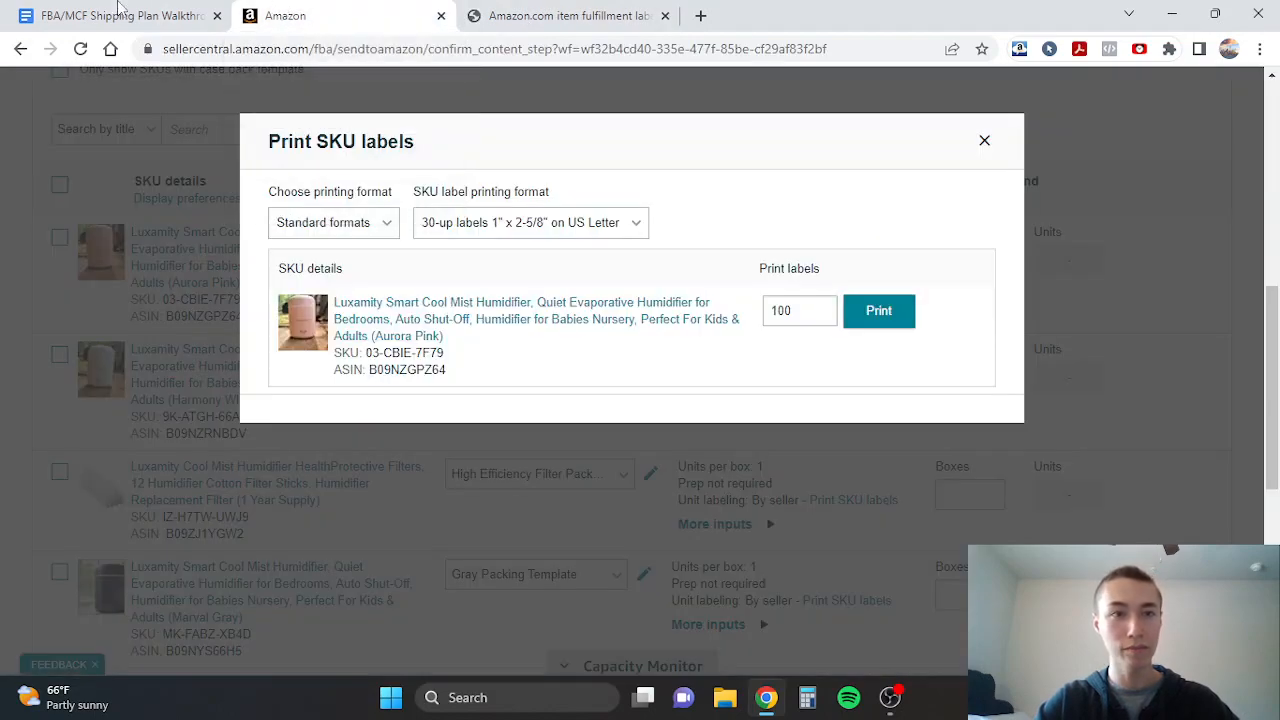
left_click(162, 14)
scroll(548, 402, "down", 1)
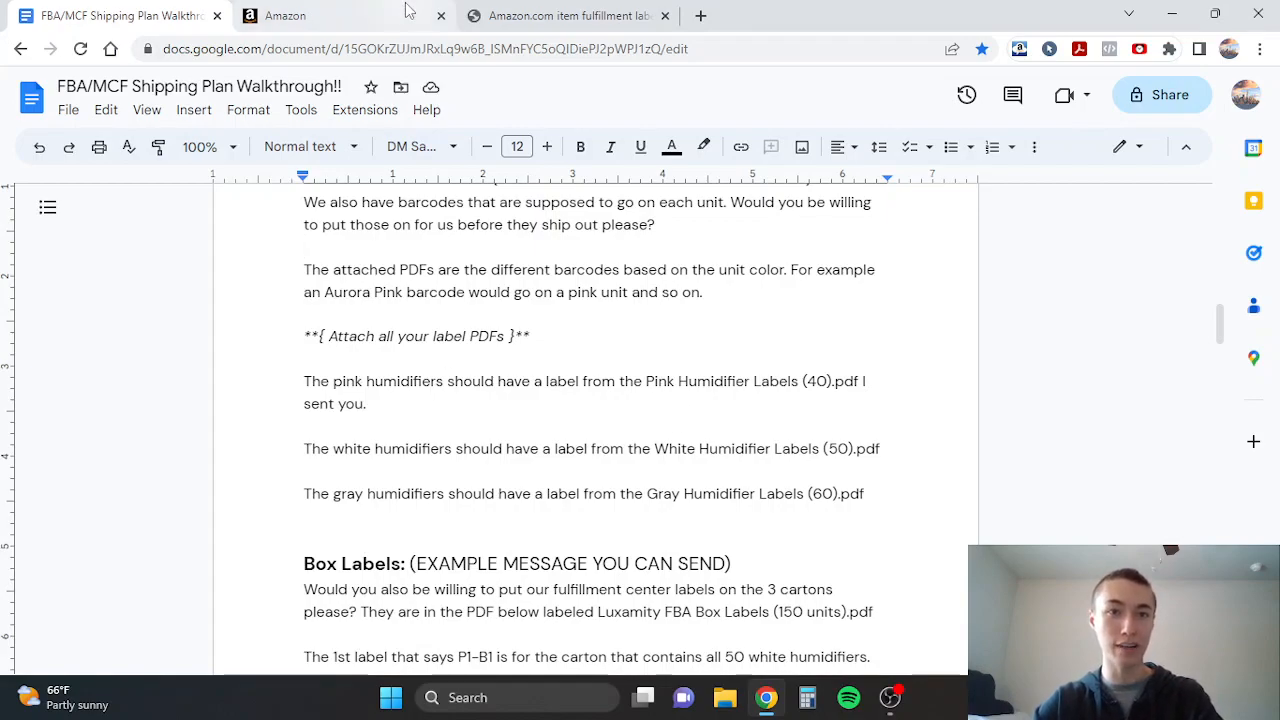
left_click(520, 15)
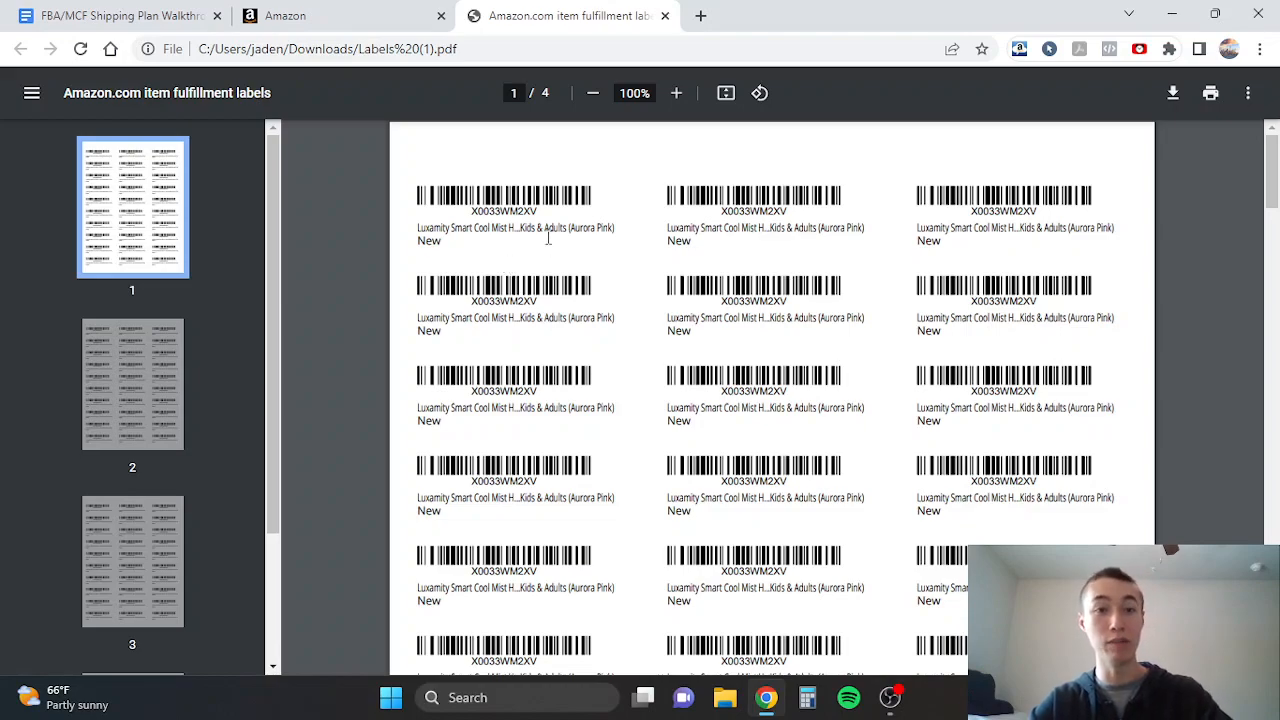
left_click(205, 12)
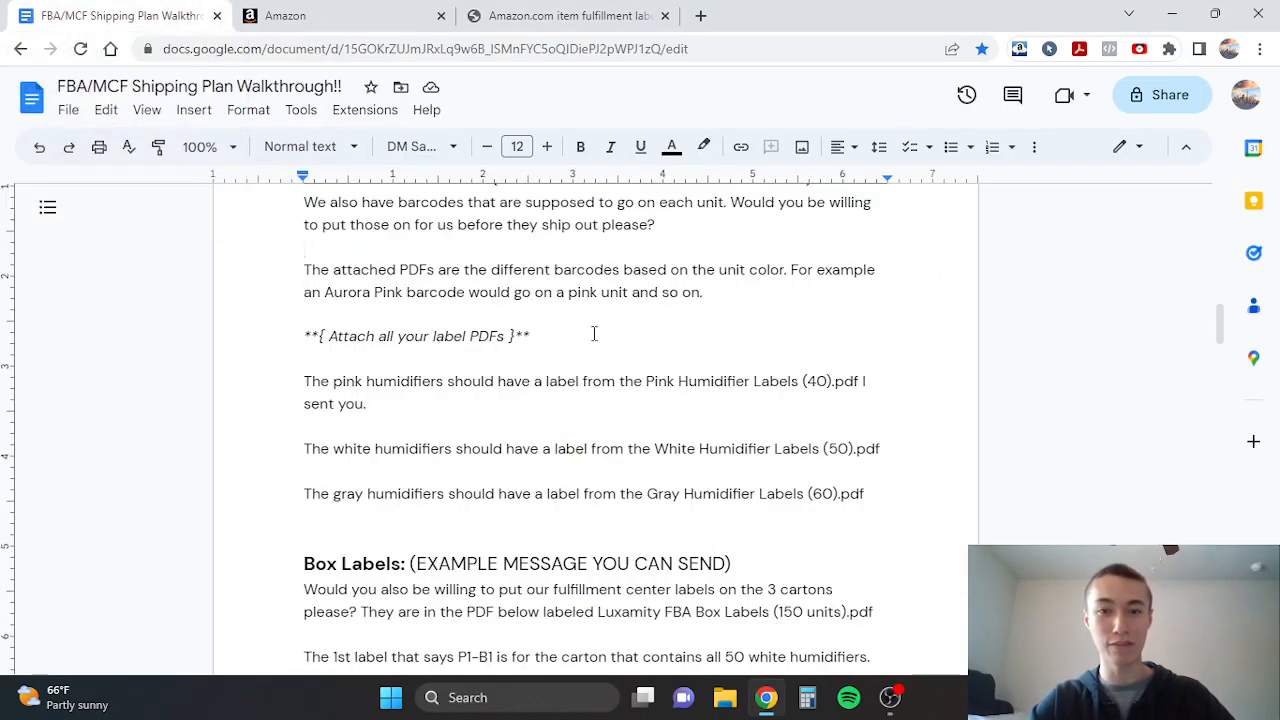
left_click(817, 397)
left_click_drag(817, 397, 806, 397)
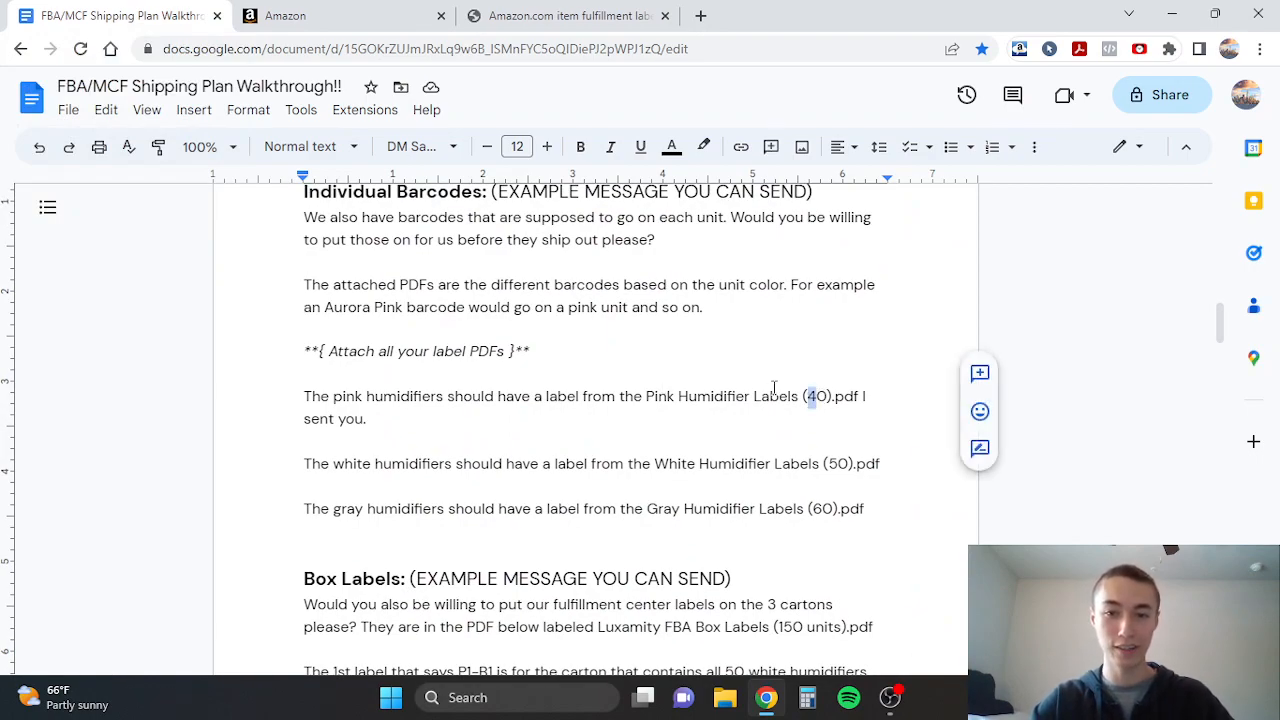
left_click(802, 397)
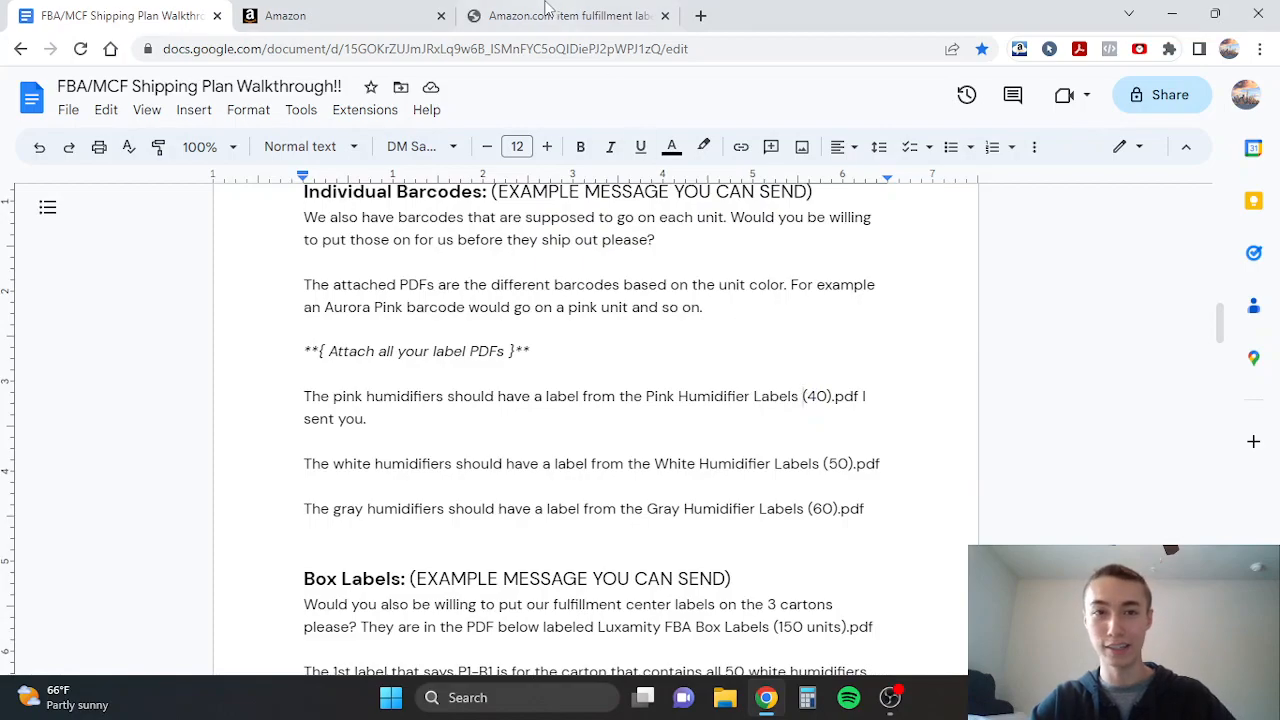
Step: Recheck the Aurora Pink label PDF and read the document's label instructions through to the Box Labels message
left_click(504, 12)
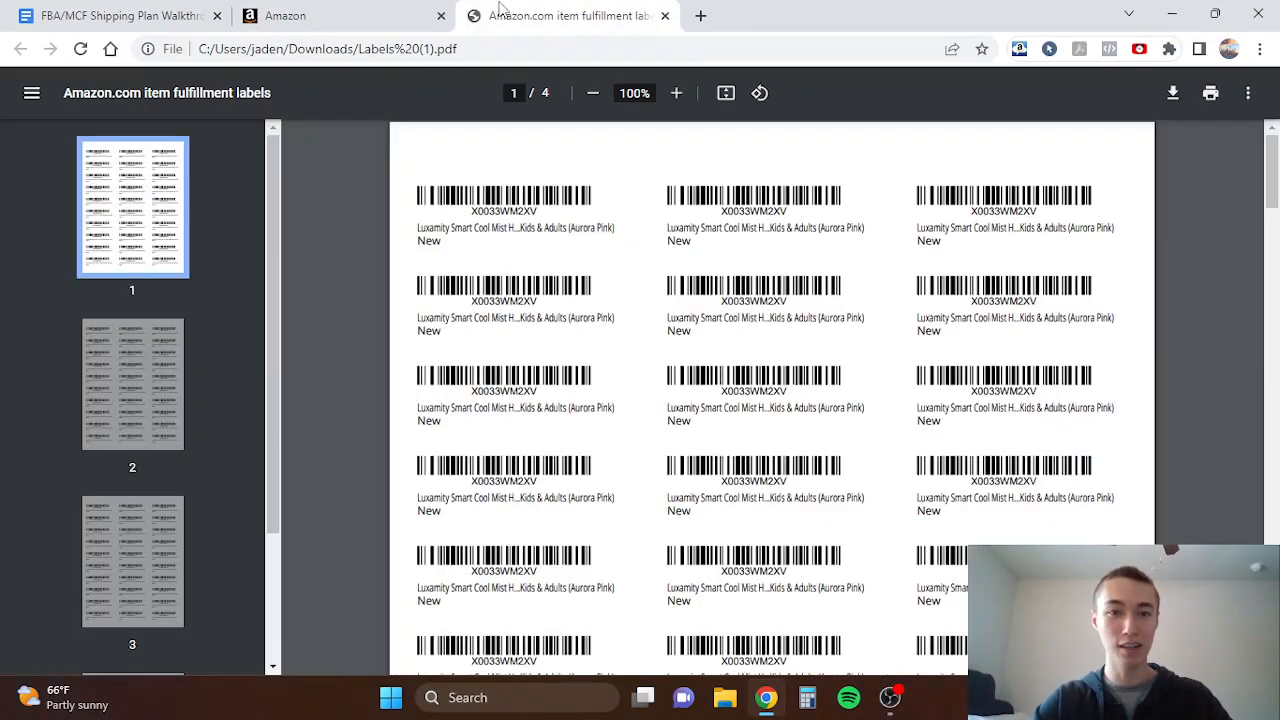
scroll(597, 347, "down", 10)
left_click(120, 15)
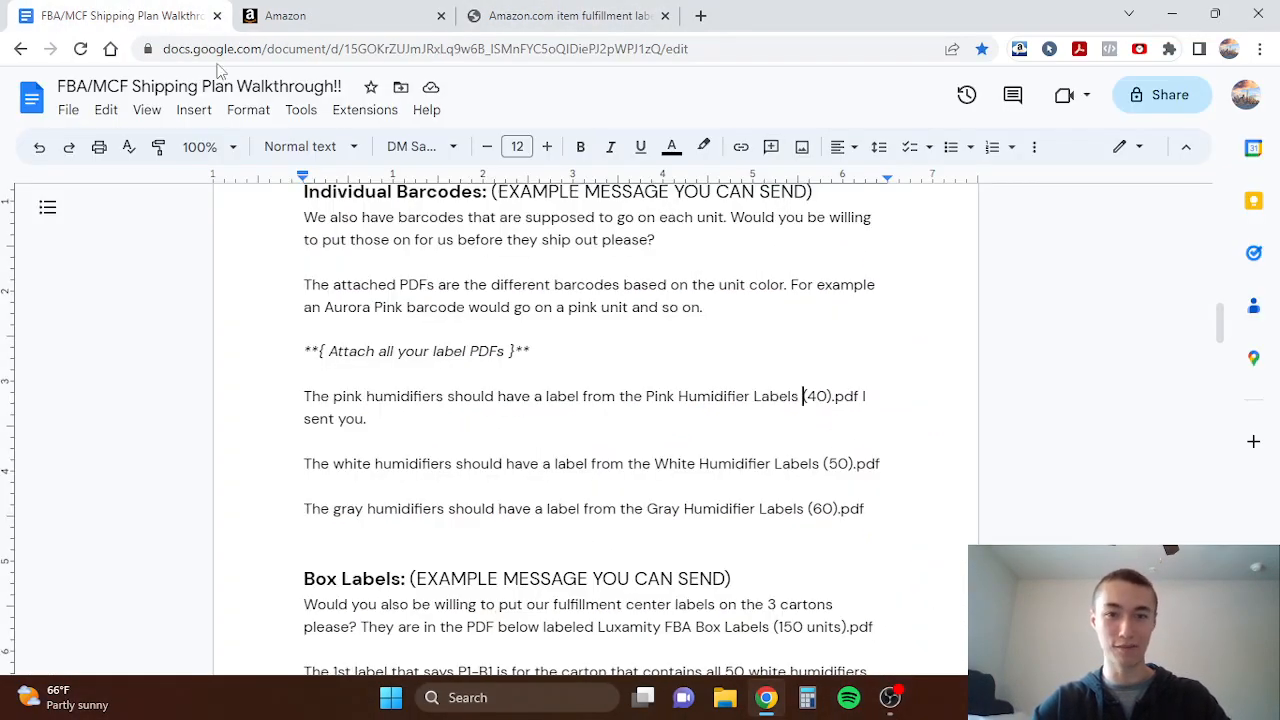
left_click(497, 375)
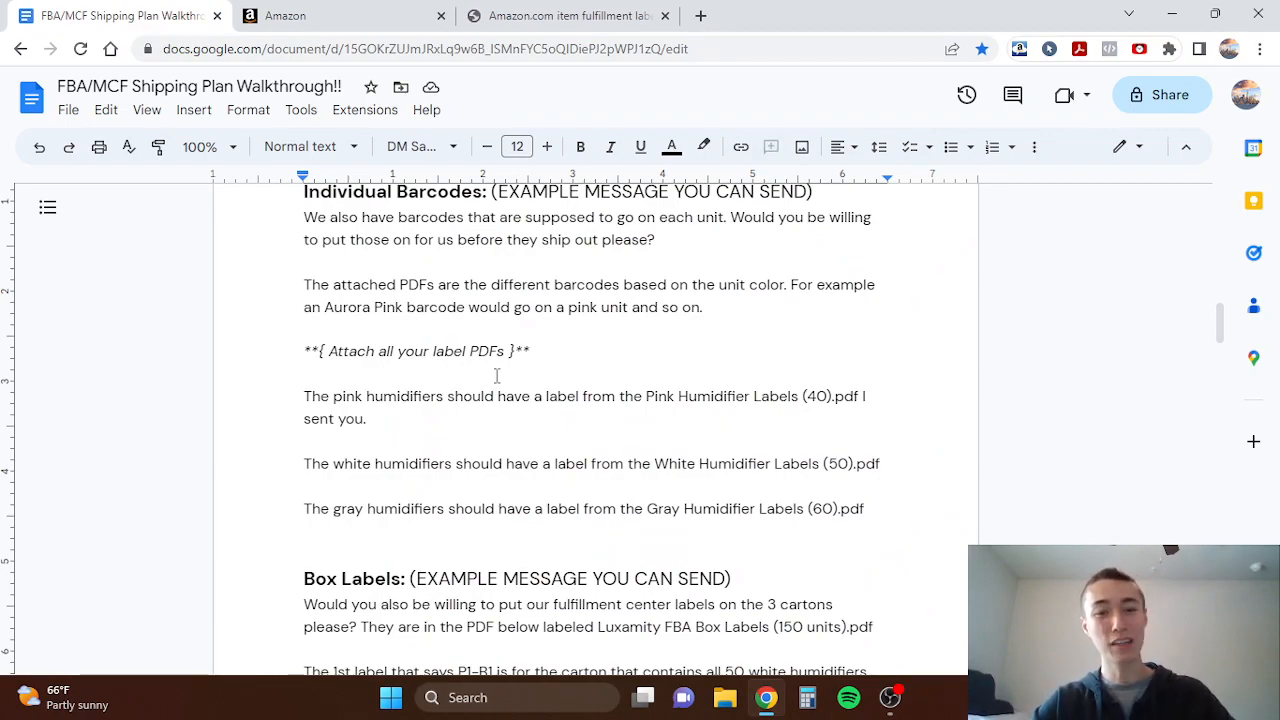
scroll(497, 375, "down", 1)
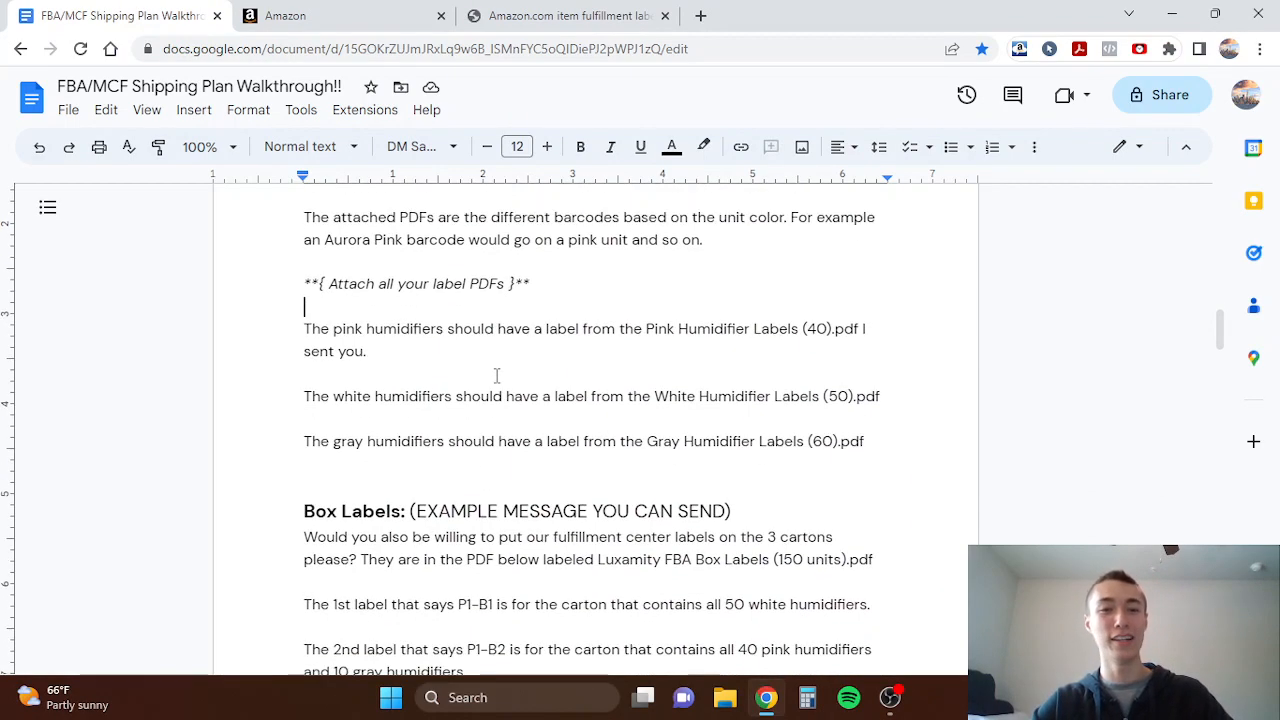
Step: Read the document's label instructions for the pink and white humidifiers
triple_click(332, 336)
left_click(370, 350)
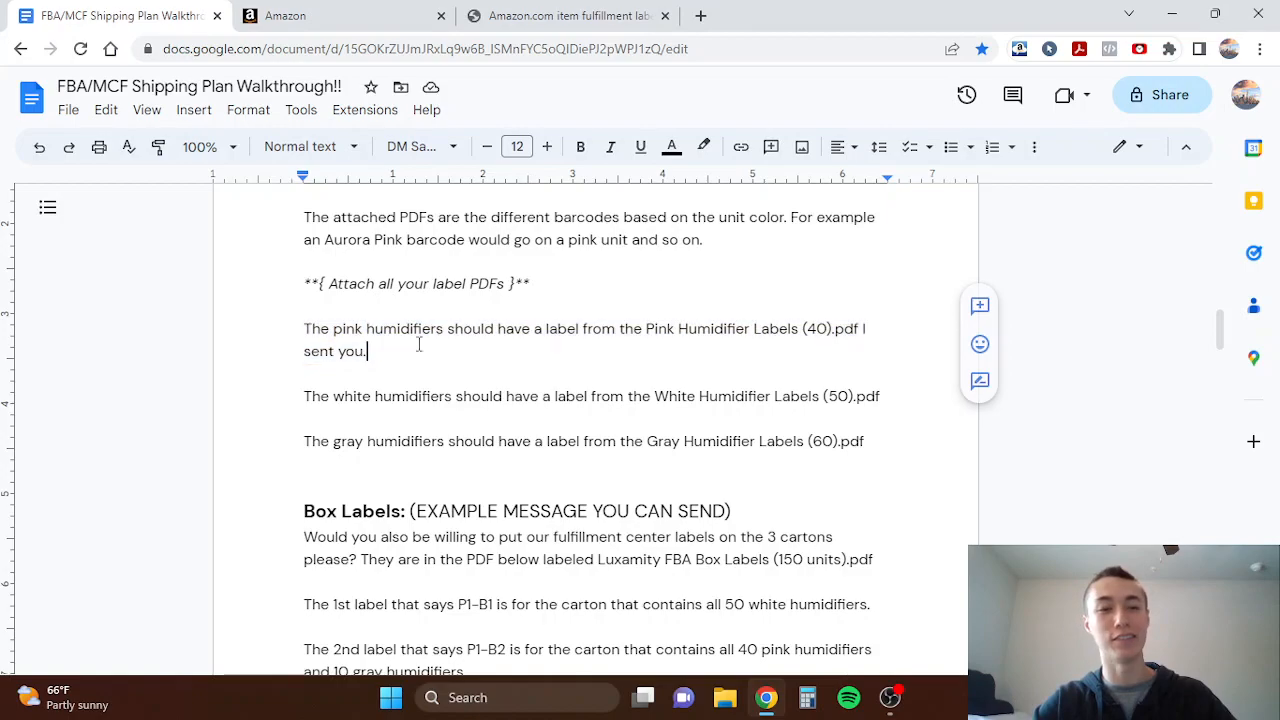
double_click(362, 400)
left_click(638, 388)
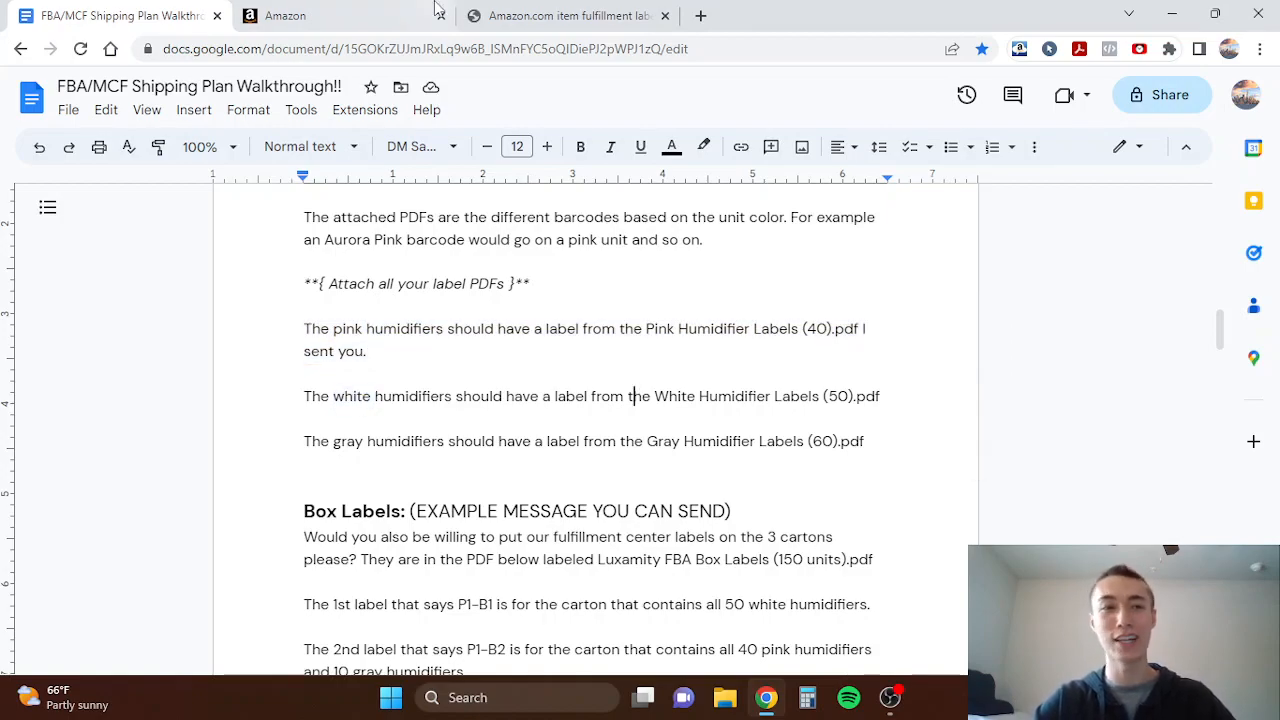
Step: Return to the Send to Amazon page and print 100 SKU labels for the Harmony White humidifier
left_click(285, 15)
left_click(984, 137)
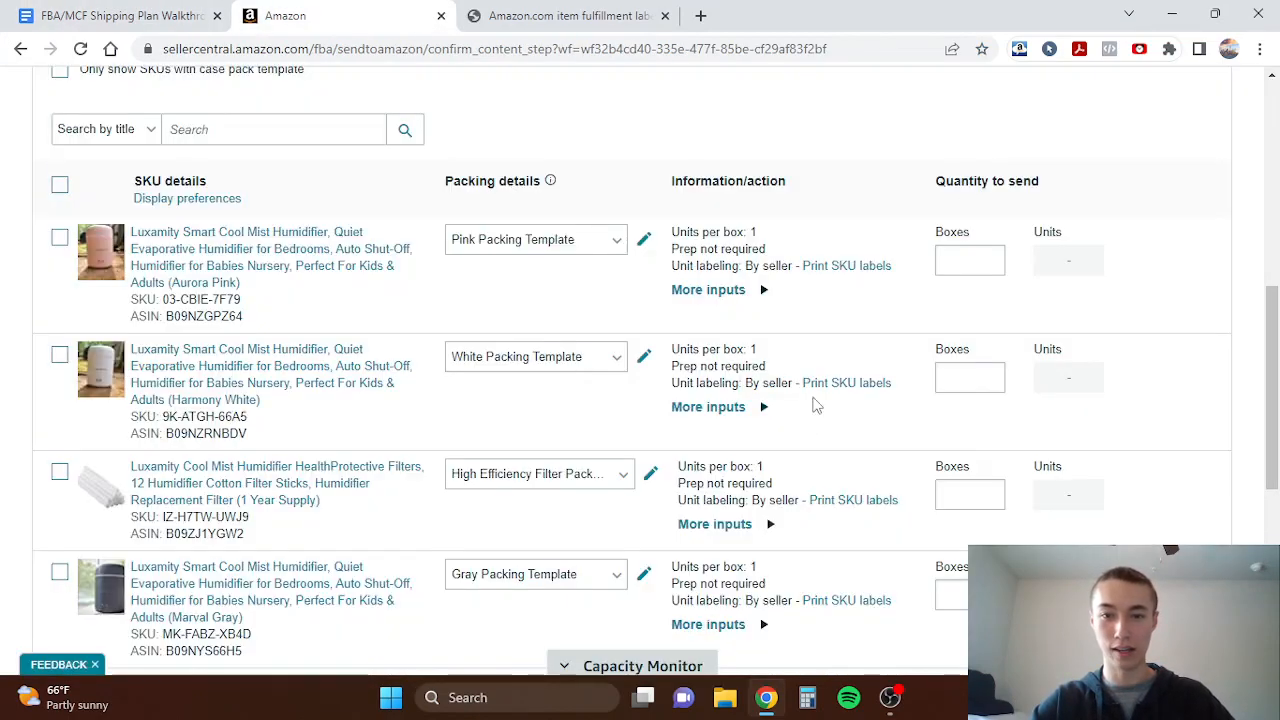
left_click(828, 387)
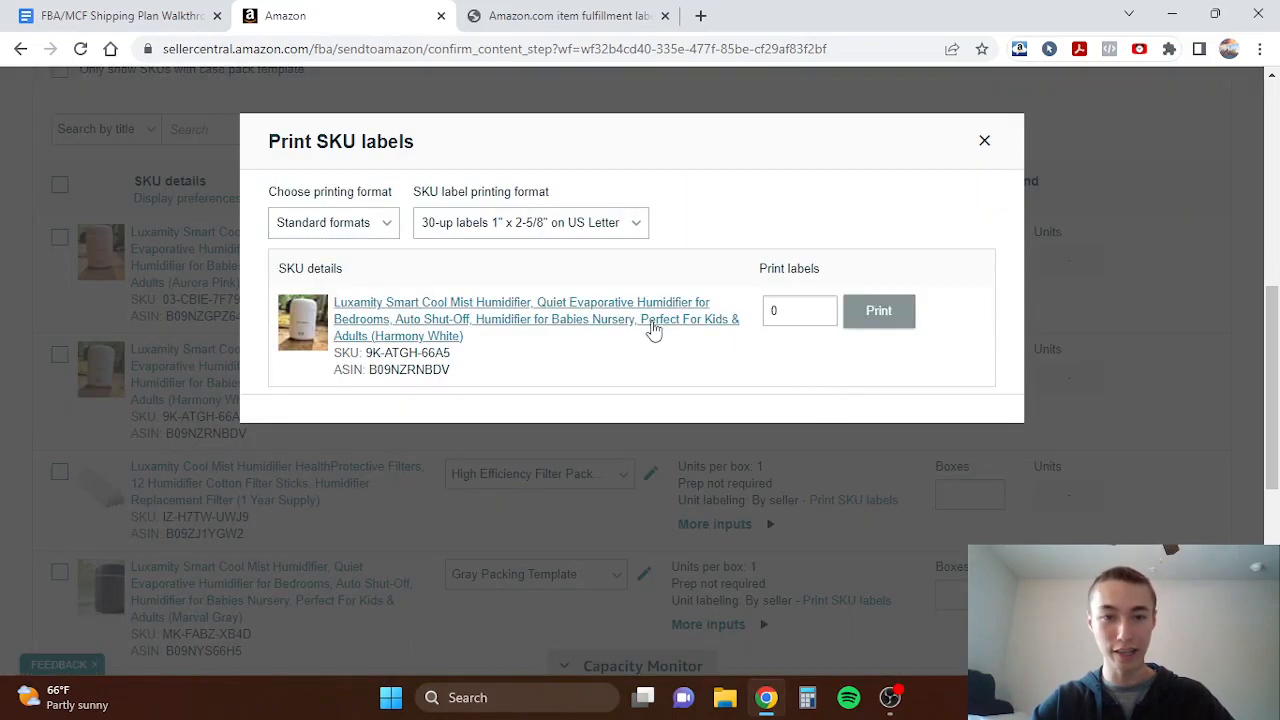
left_click(768, 313)
type("100")
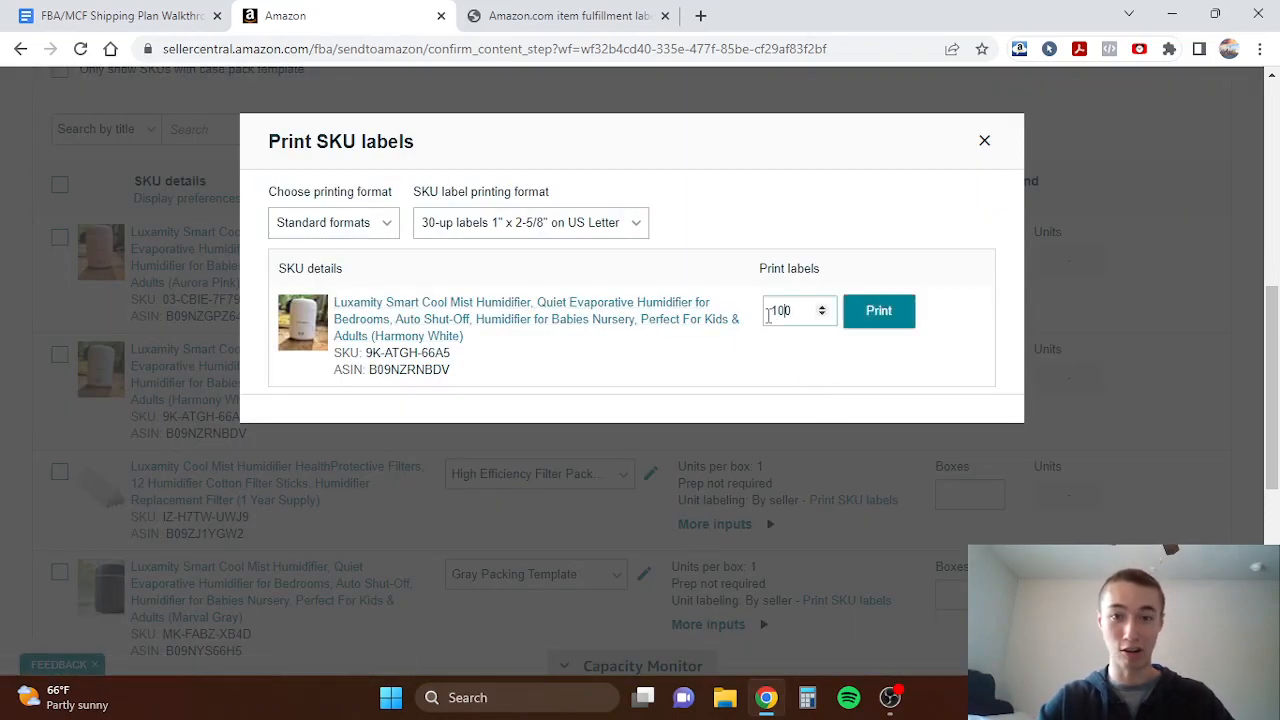
left_click(902, 322)
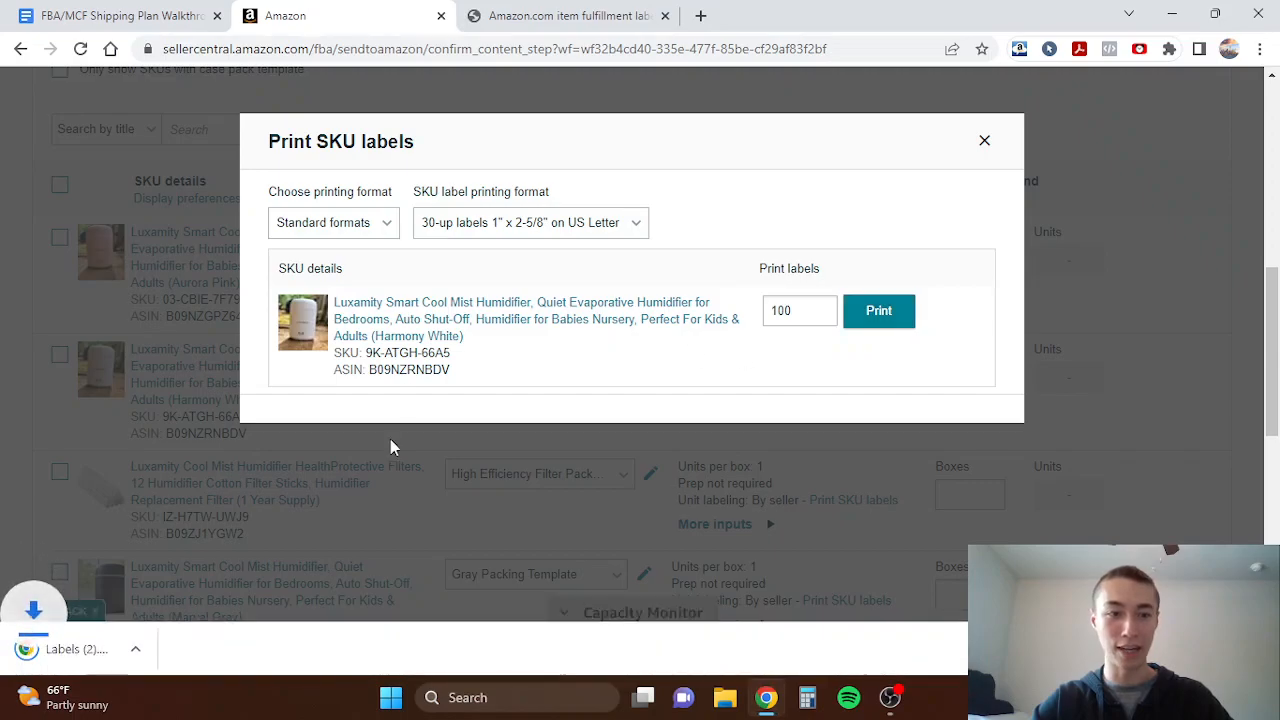
Step: Look through the Harmony White barcode labels in Labels (2).pdf and close the SKU label printing dialog
scroll(492, 297, "down", 20)
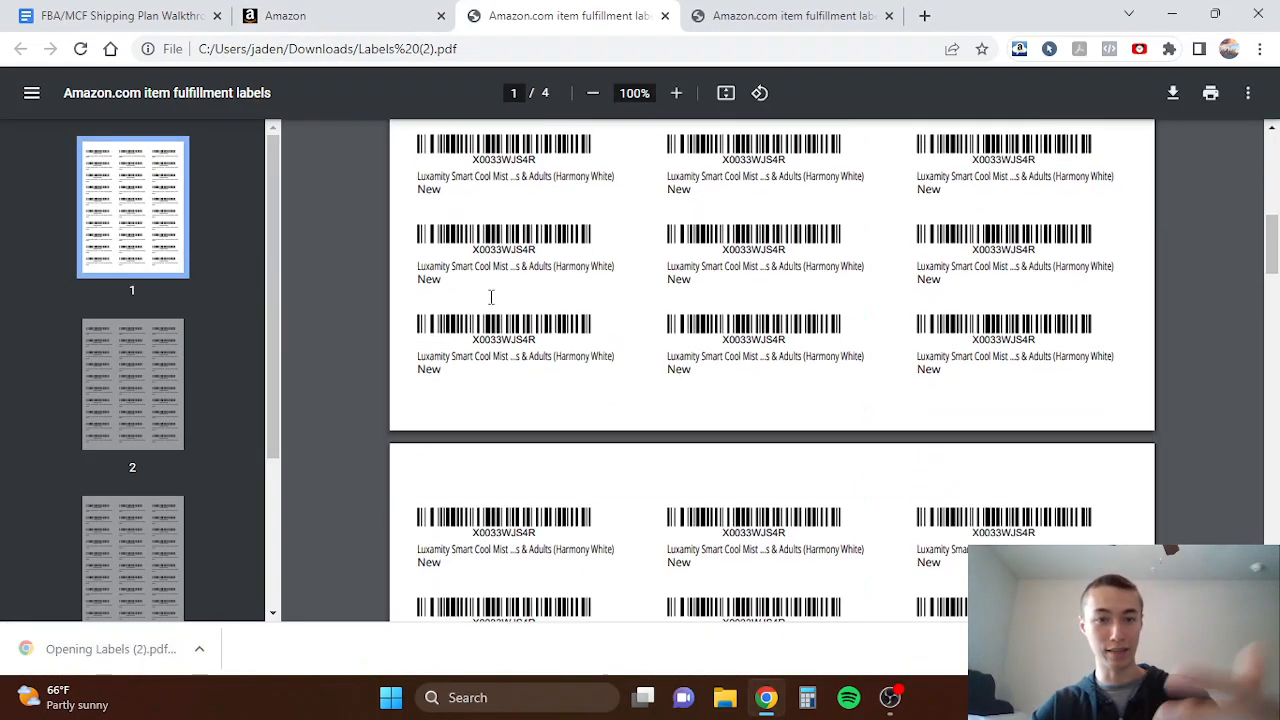
scroll(492, 297, "up", 20)
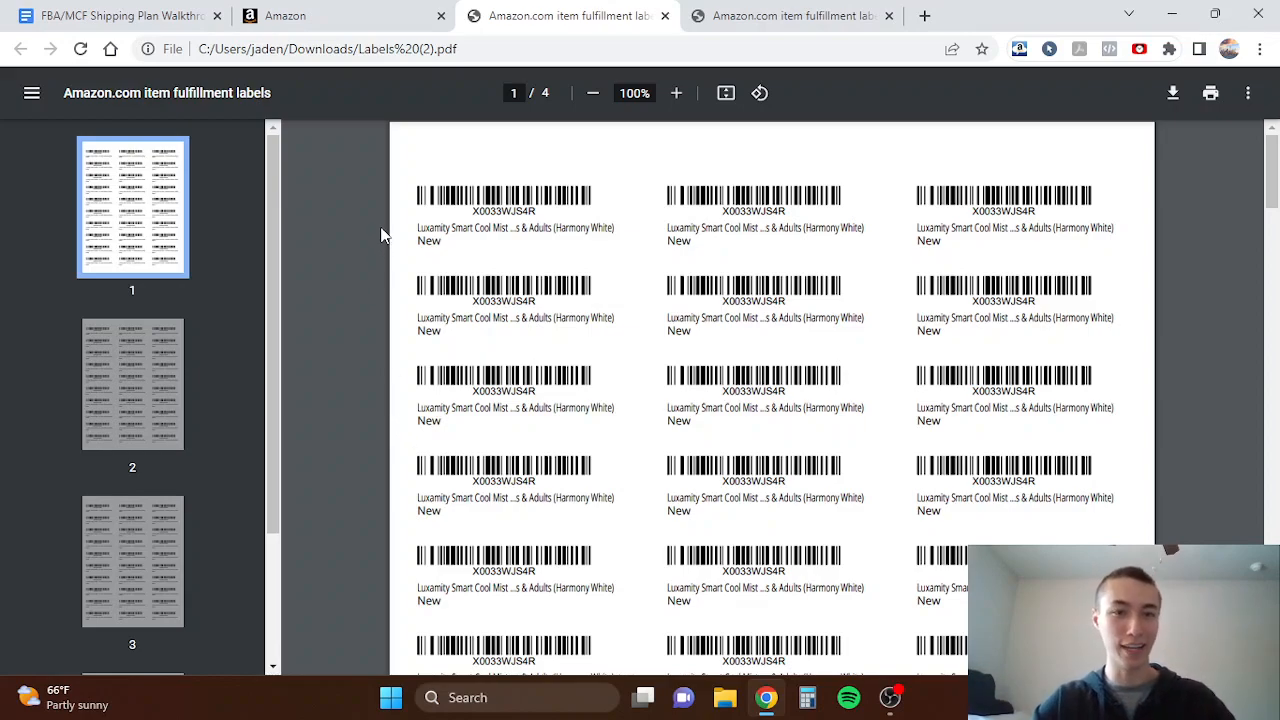
left_click(356, 12)
left_click(984, 140)
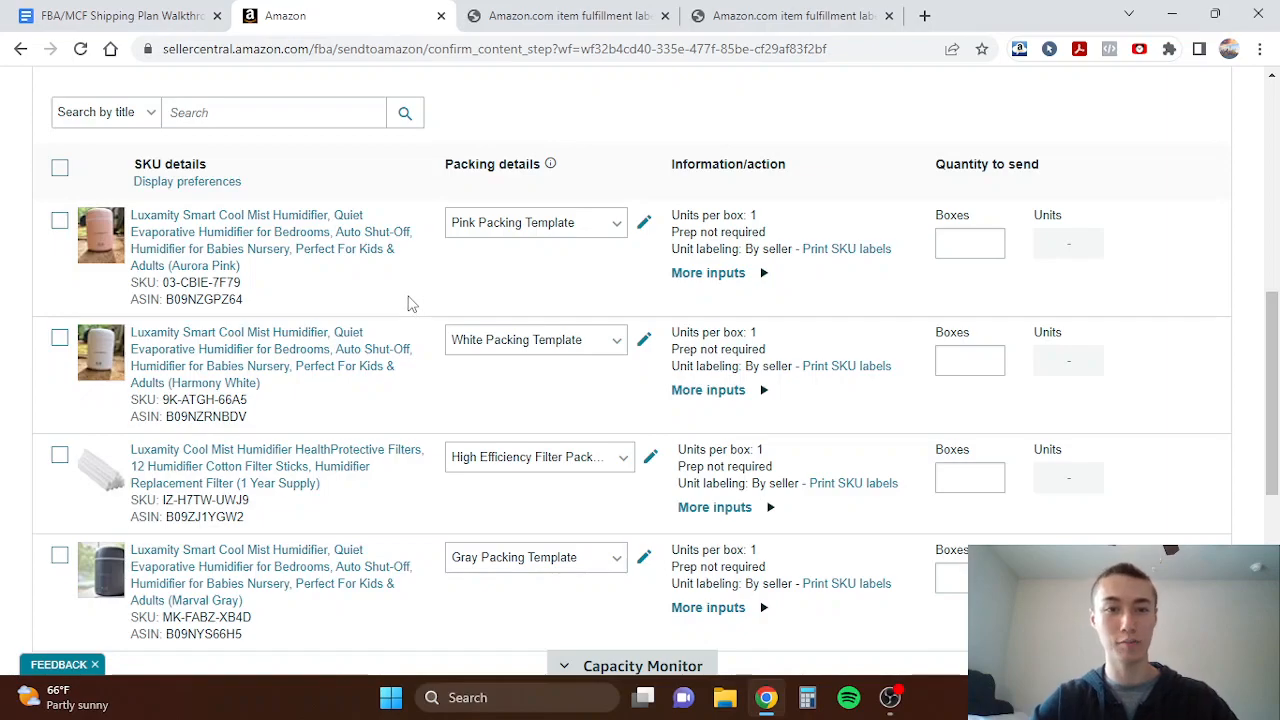
Step: Examine the packing template choices for the Aurora Pink humidifier, reloading the workflow page in between
left_click(560, 222)
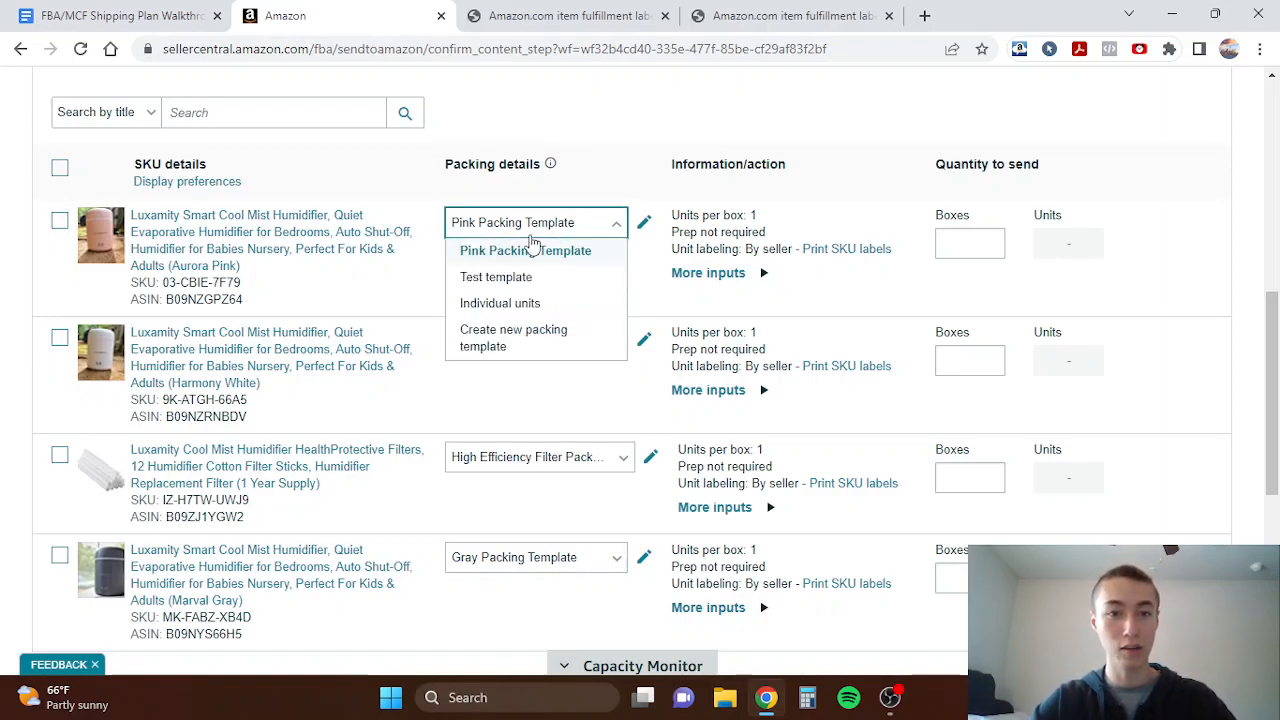
left_click(533, 246)
scroll(505, 223, "up", 1)
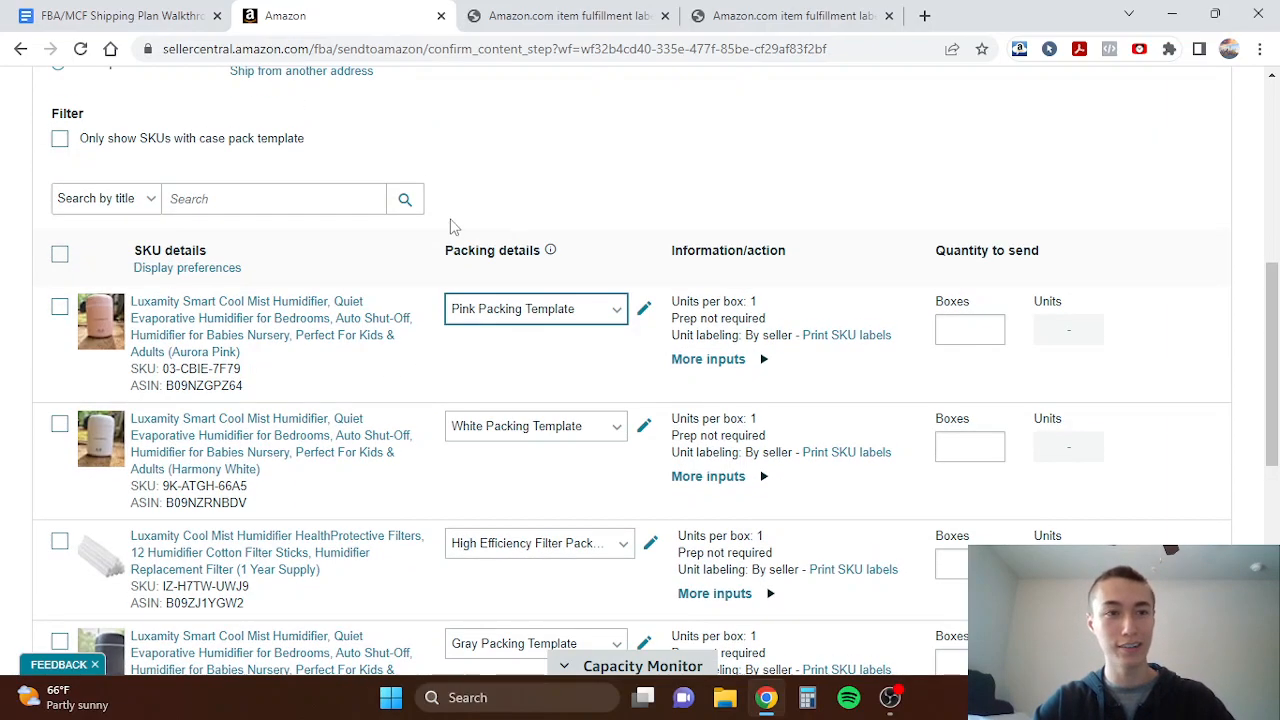
left_click(82, 49)
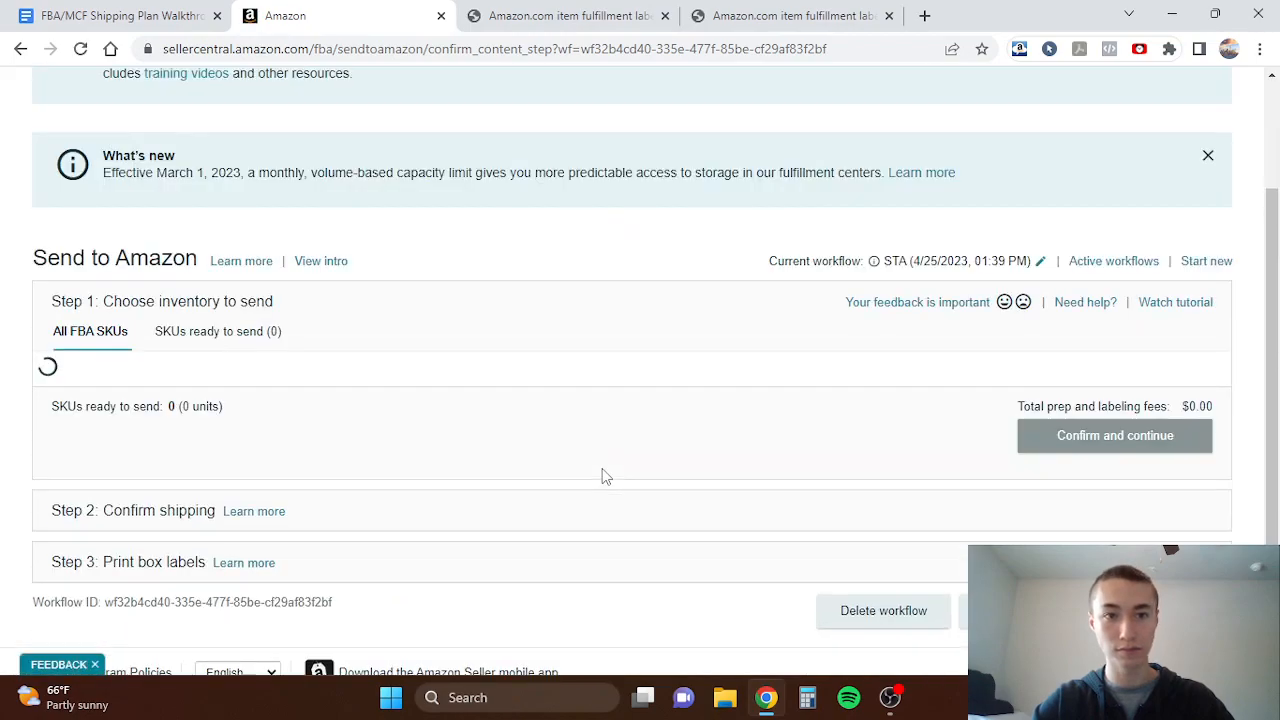
scroll(603, 480, "down", 2)
left_click(486, 282)
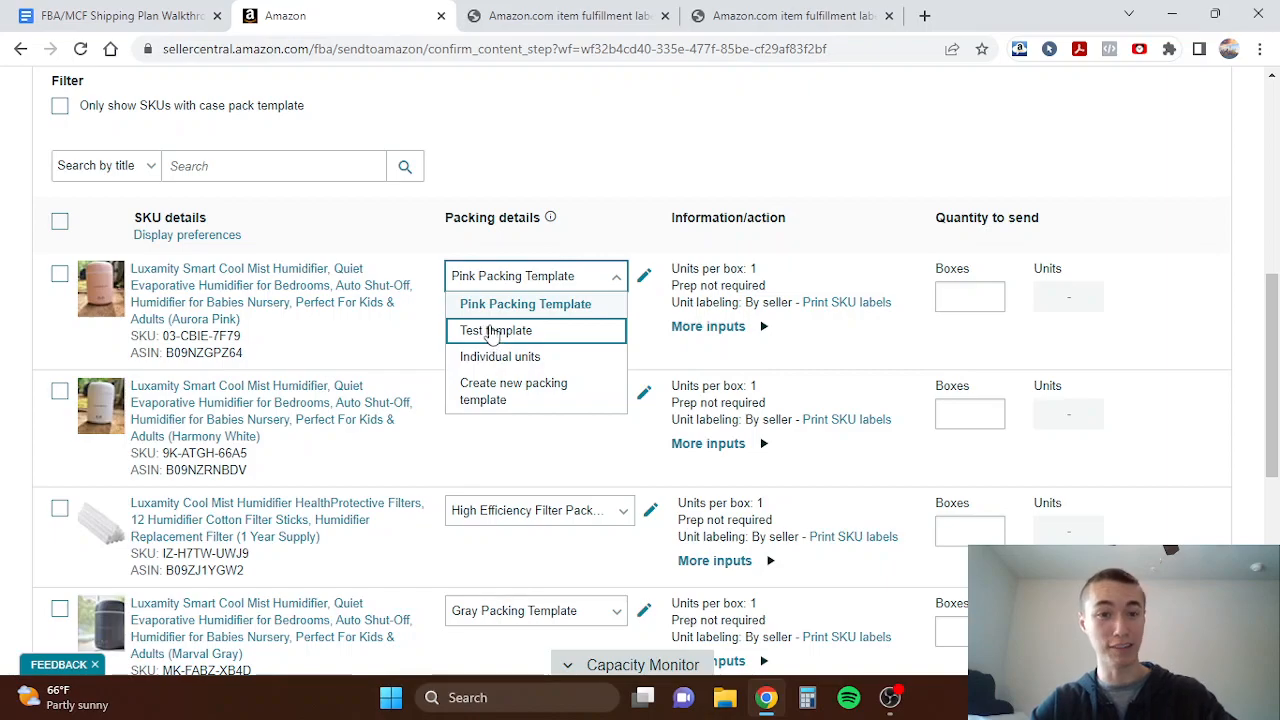
left_click(497, 278)
left_click(490, 283)
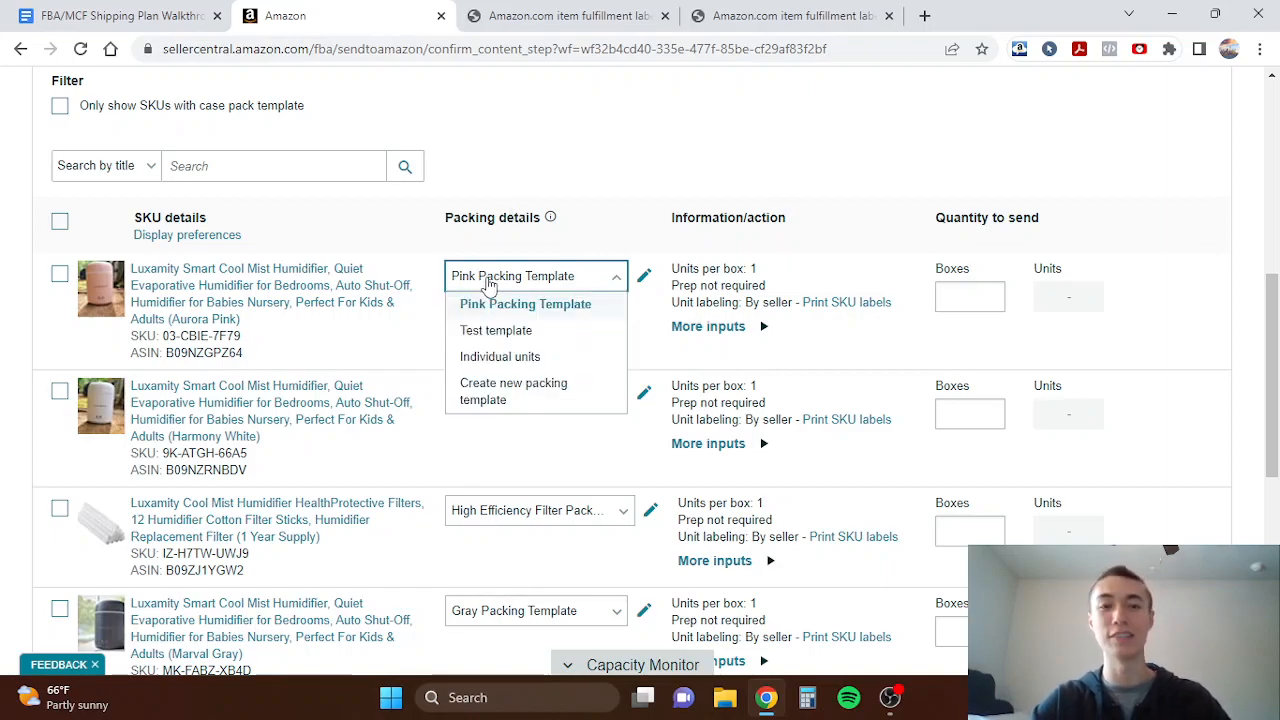
left_click(505, 303)
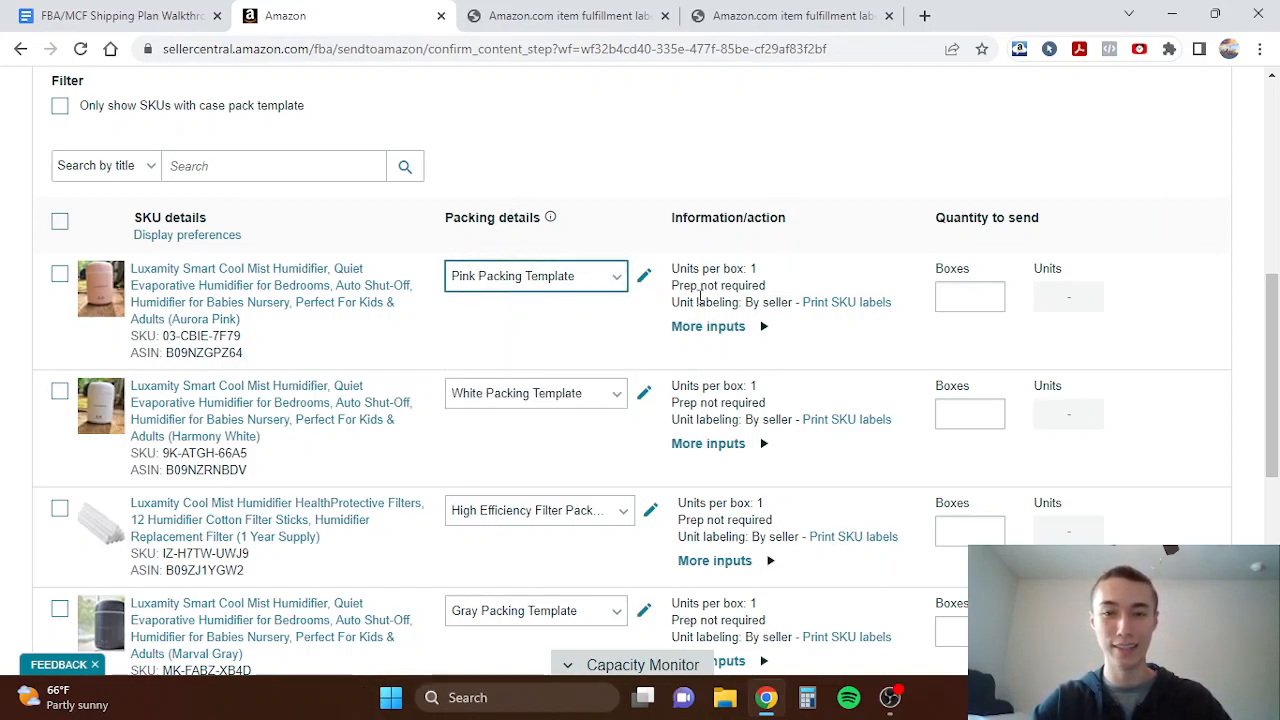
Step: Set the Aurora Pink humidifier's packing details to Individual units and mark 100 units as ready to pack
left_click(512, 288)
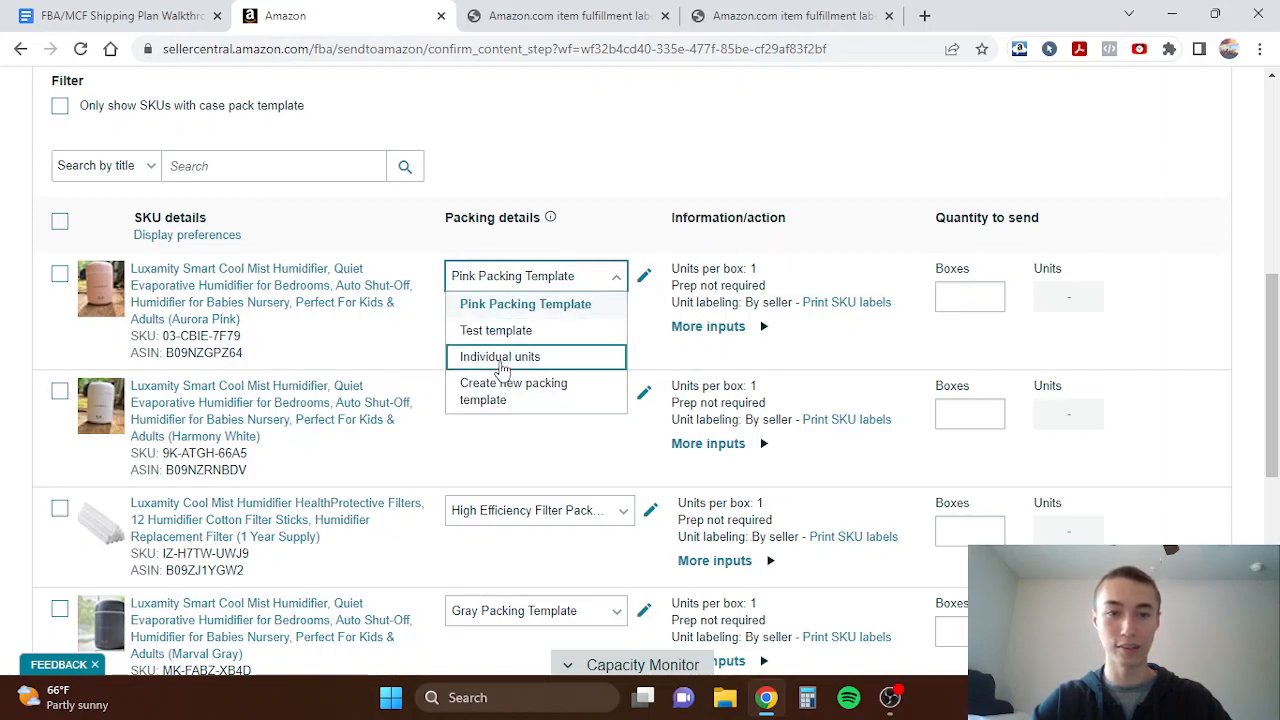
left_click(499, 360)
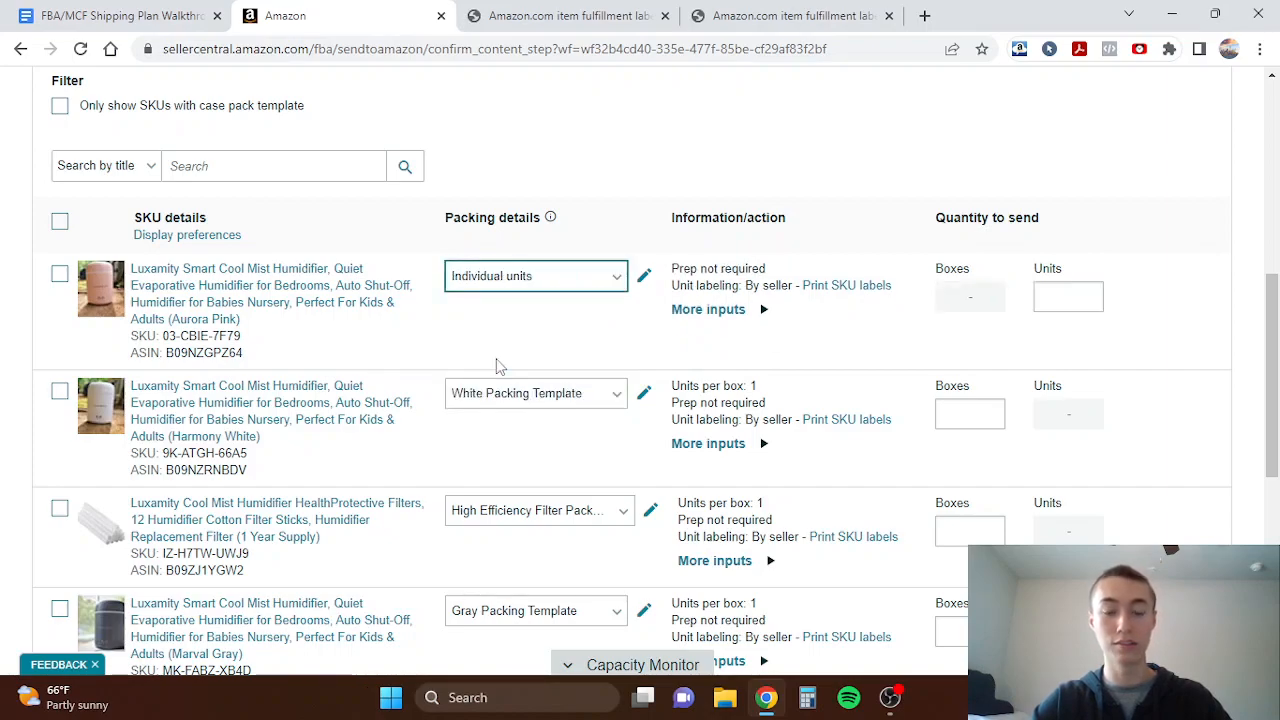
left_click(1047, 303)
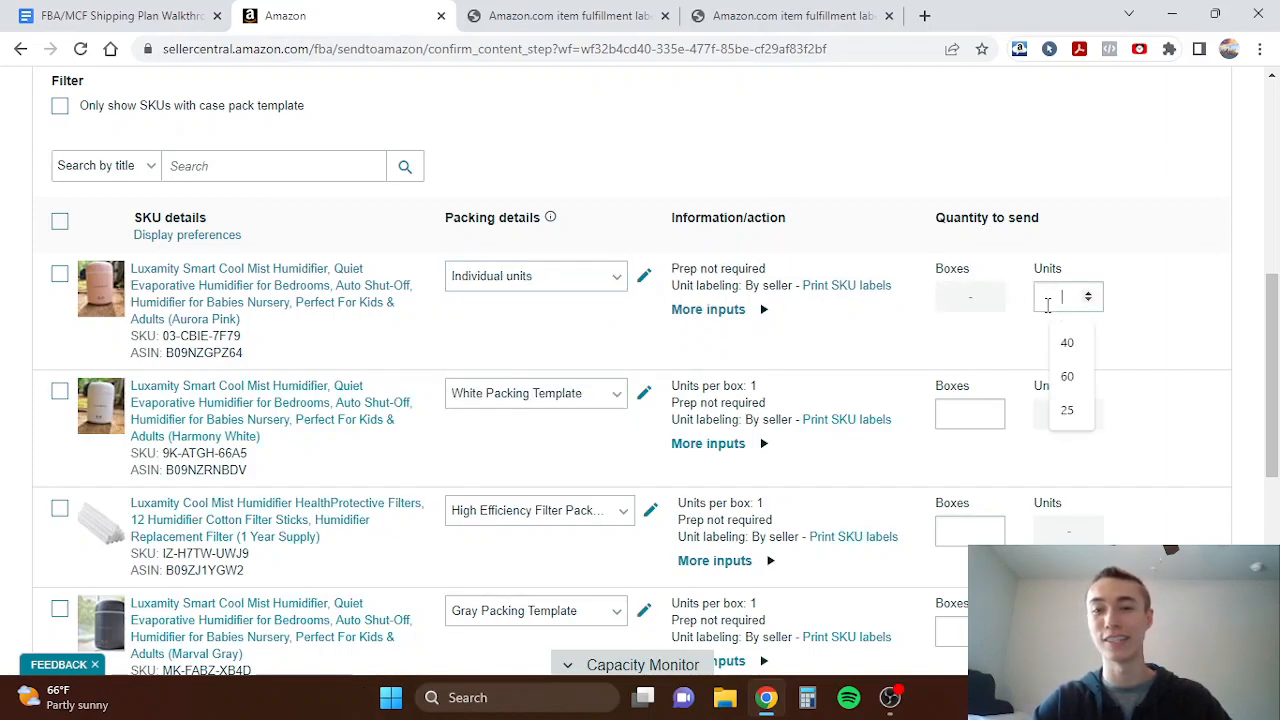
type("100")
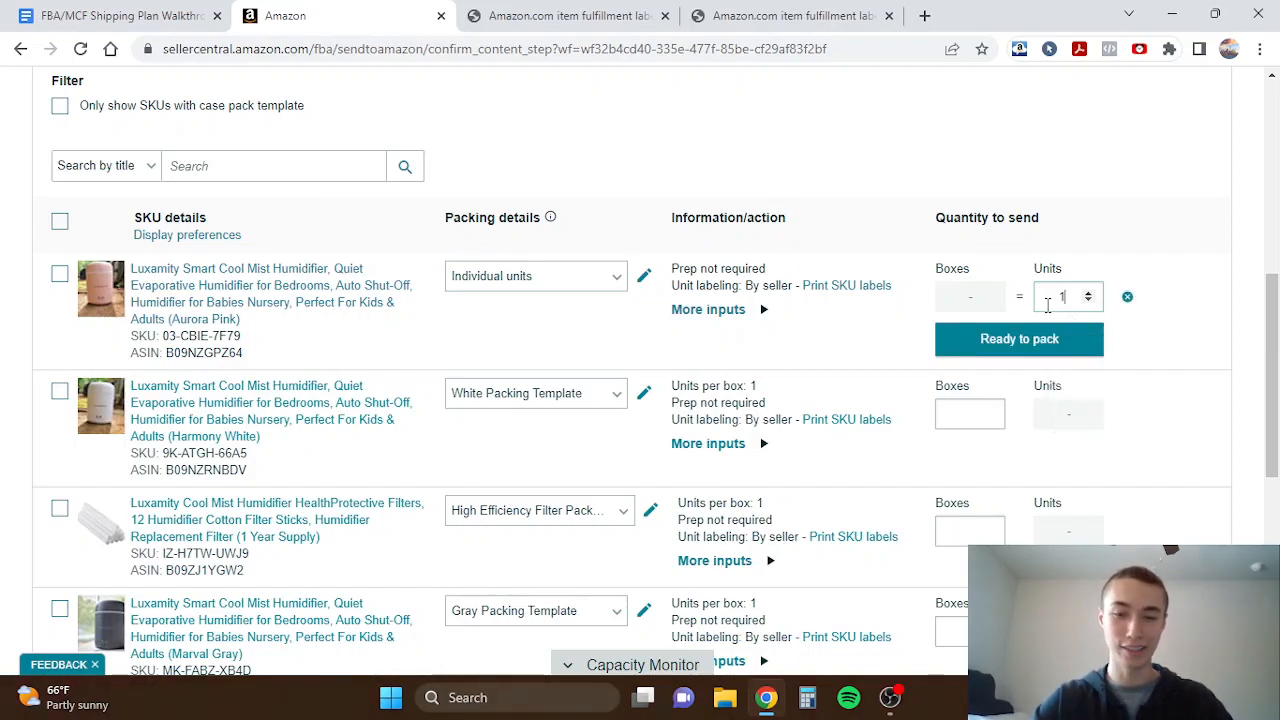
left_click(1020, 338)
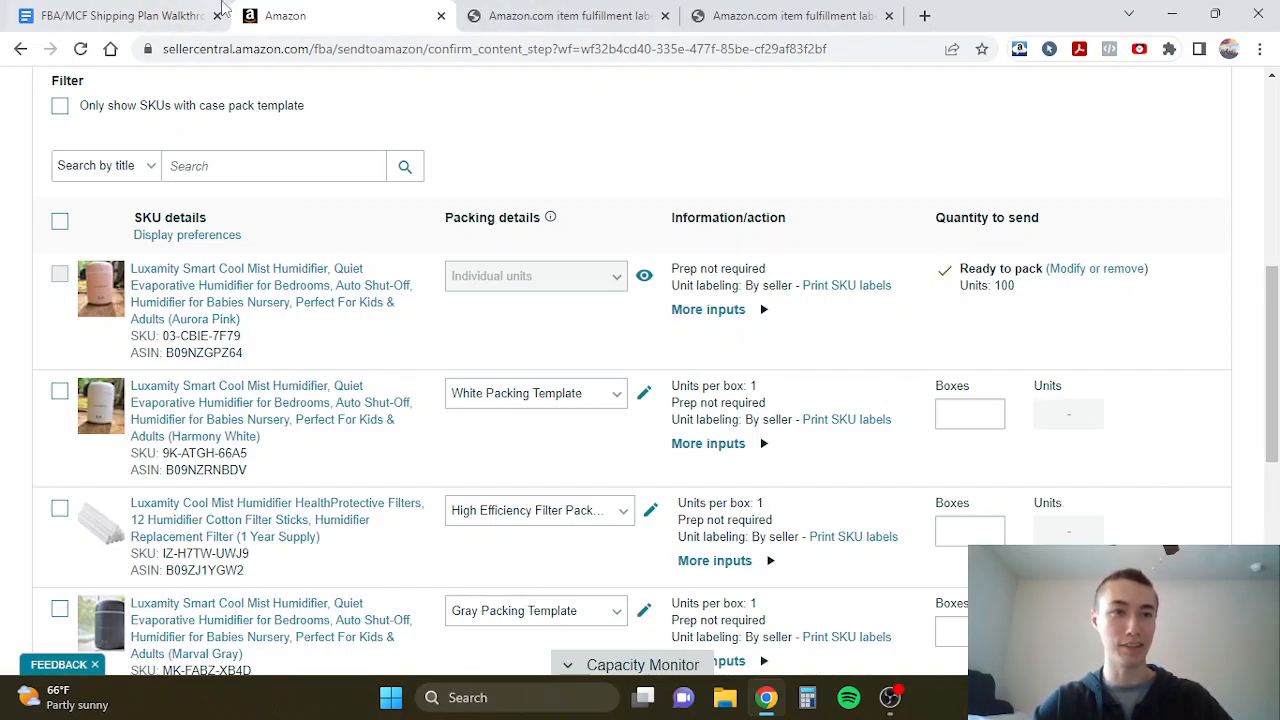
Step: Check the document's Shipping Plan Info question about the total number of cartons and return to the Send to Amazon page
left_click(185, 15)
scroll(533, 403, "up", 5)
scroll(533, 403, "up", 3)
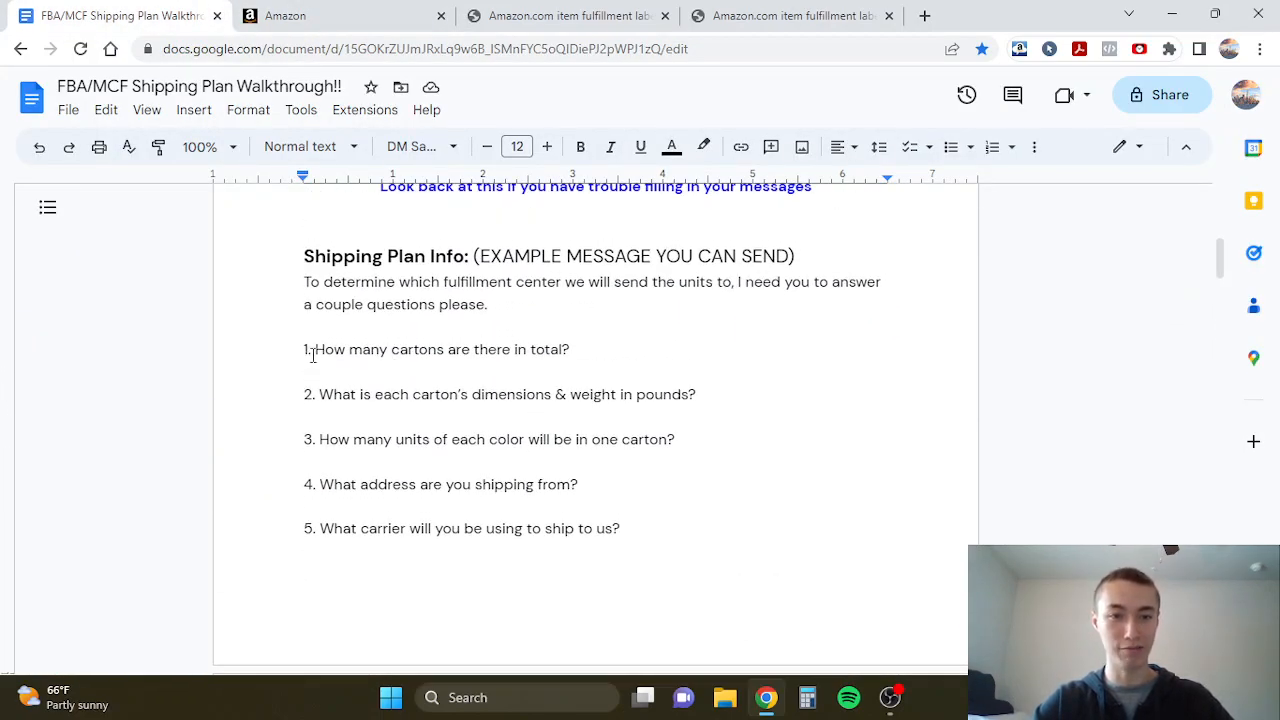
left_click_drag(318, 352, 583, 356)
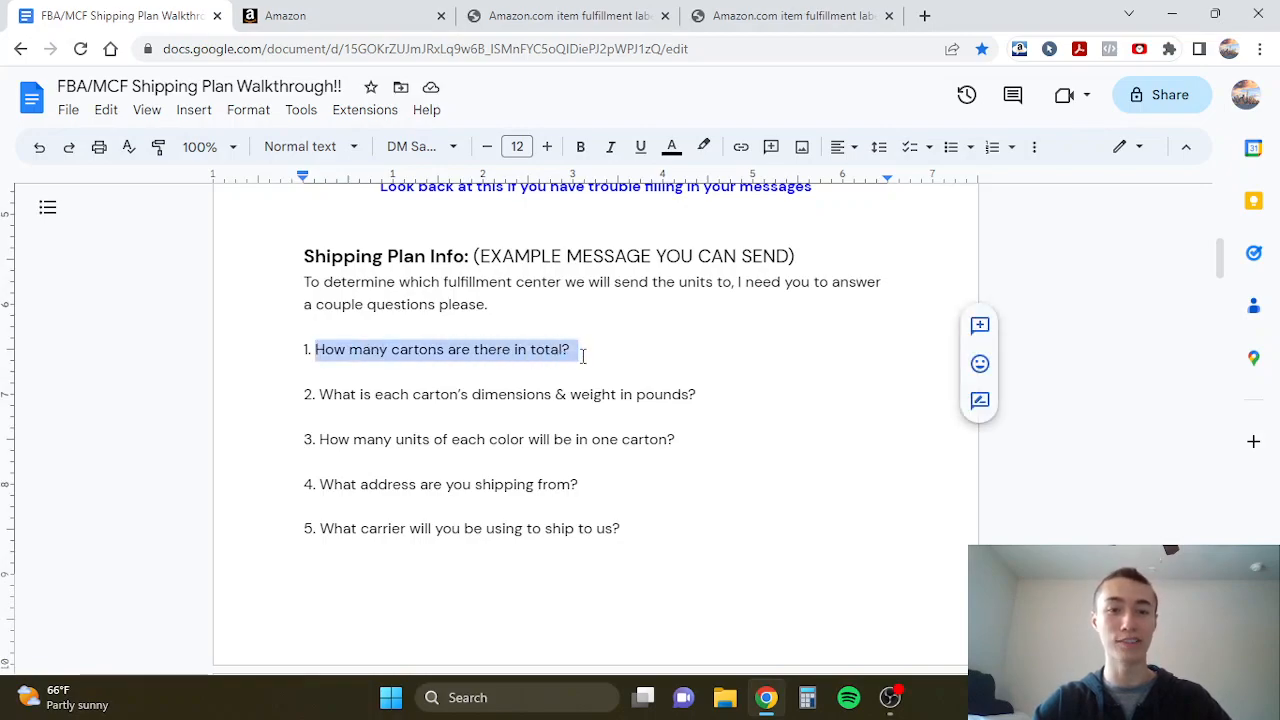
left_click(583, 356)
left_click(363, 10)
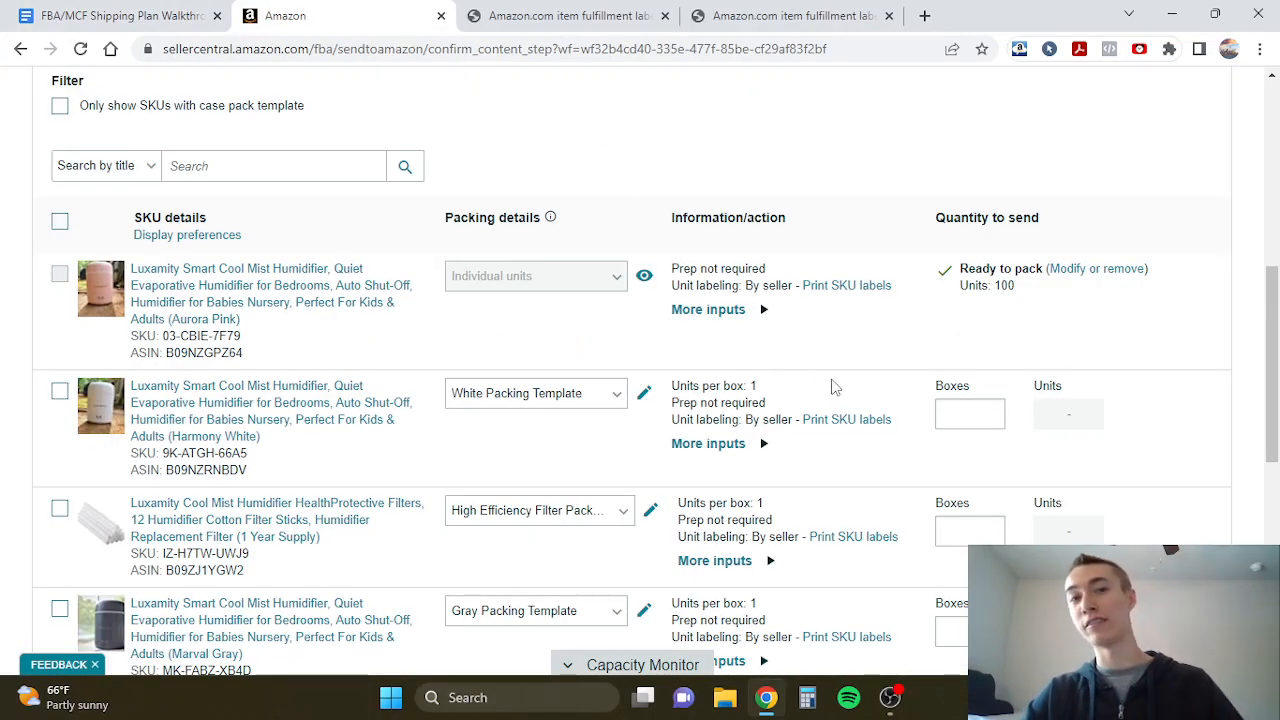
scroll(928, 374, "down", 1)
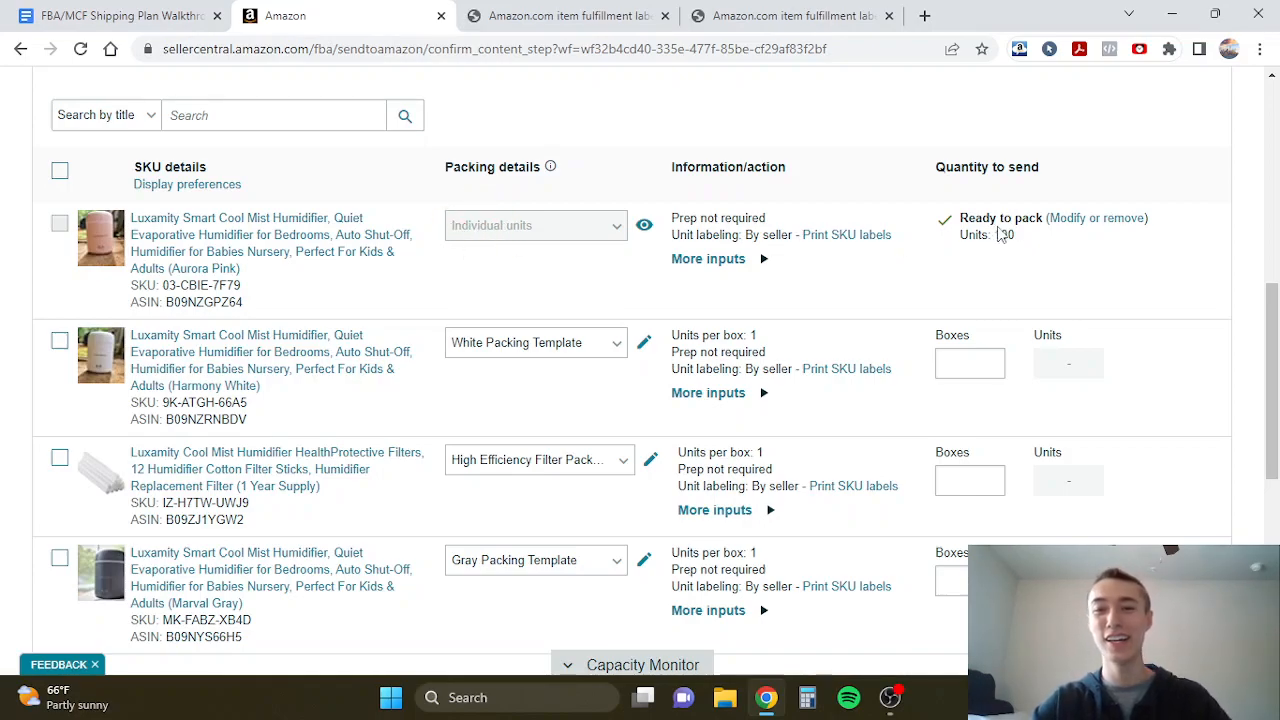
left_click(969, 364)
type("100")
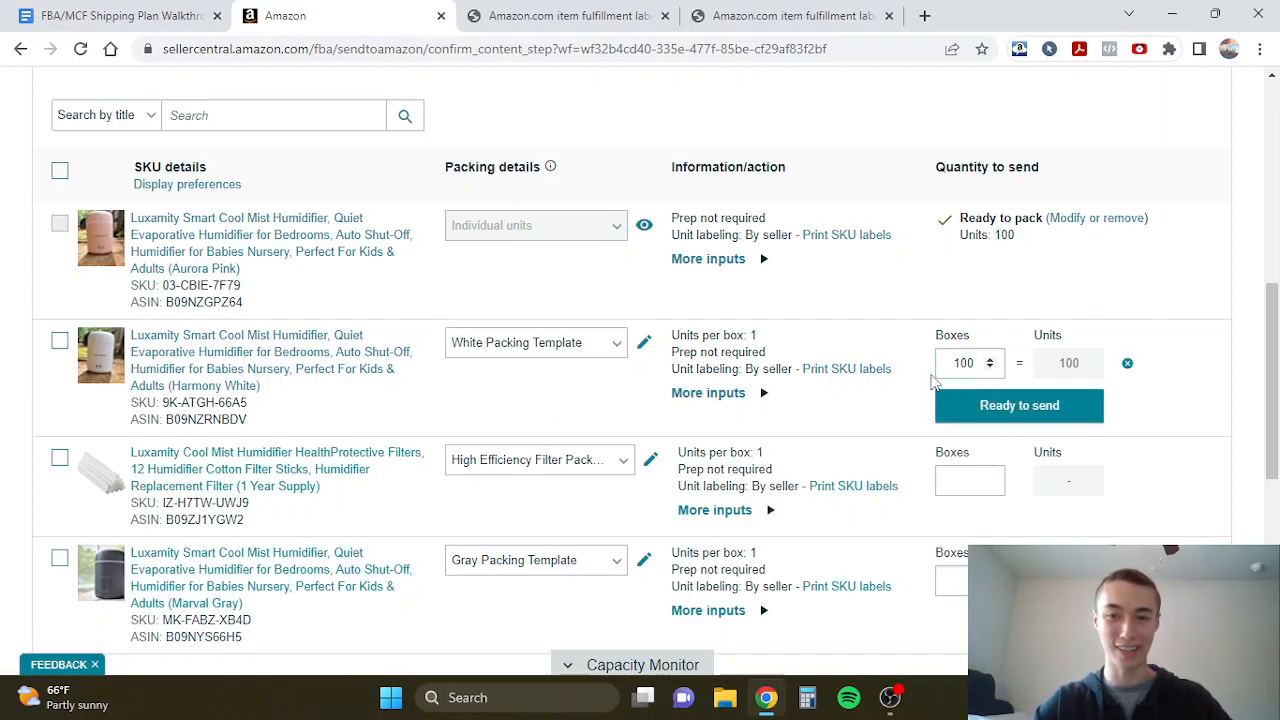
double_click(950, 368)
key("BackSpace")
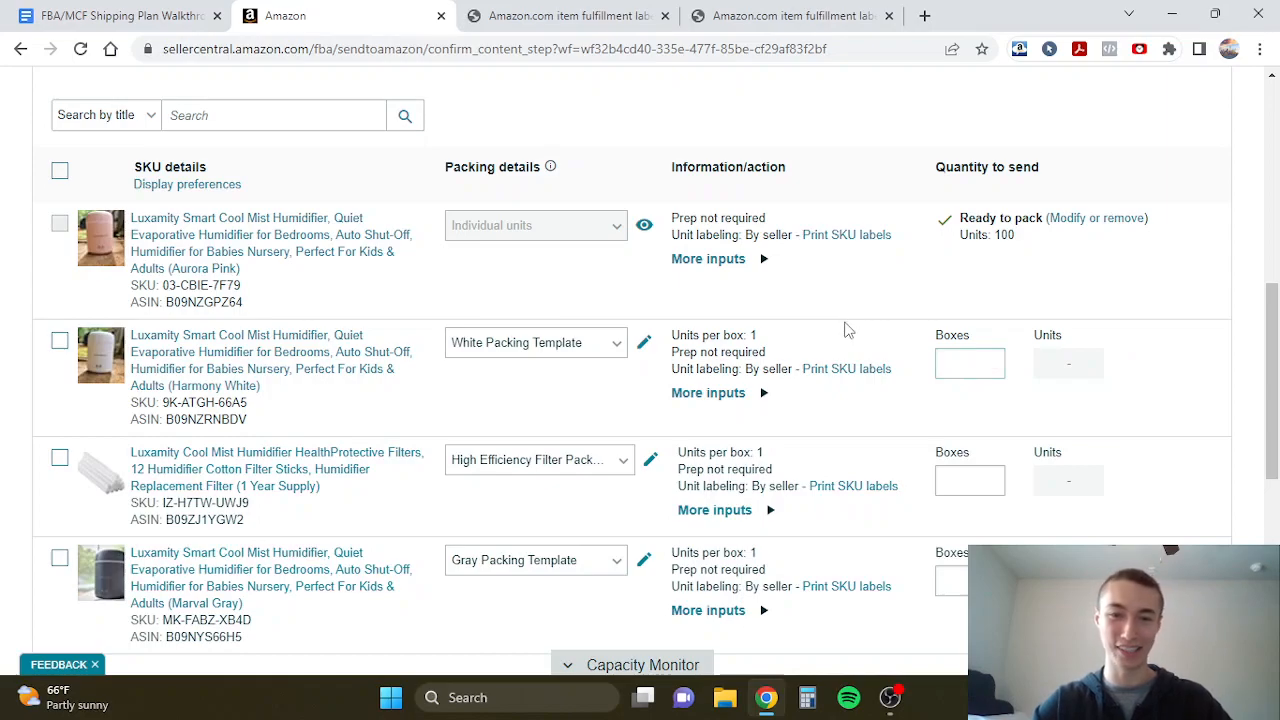
Step: Set the packing details of the Harmony White and Marval Gray humidifiers to Individual units
left_click(523, 352)
left_click(486, 398)
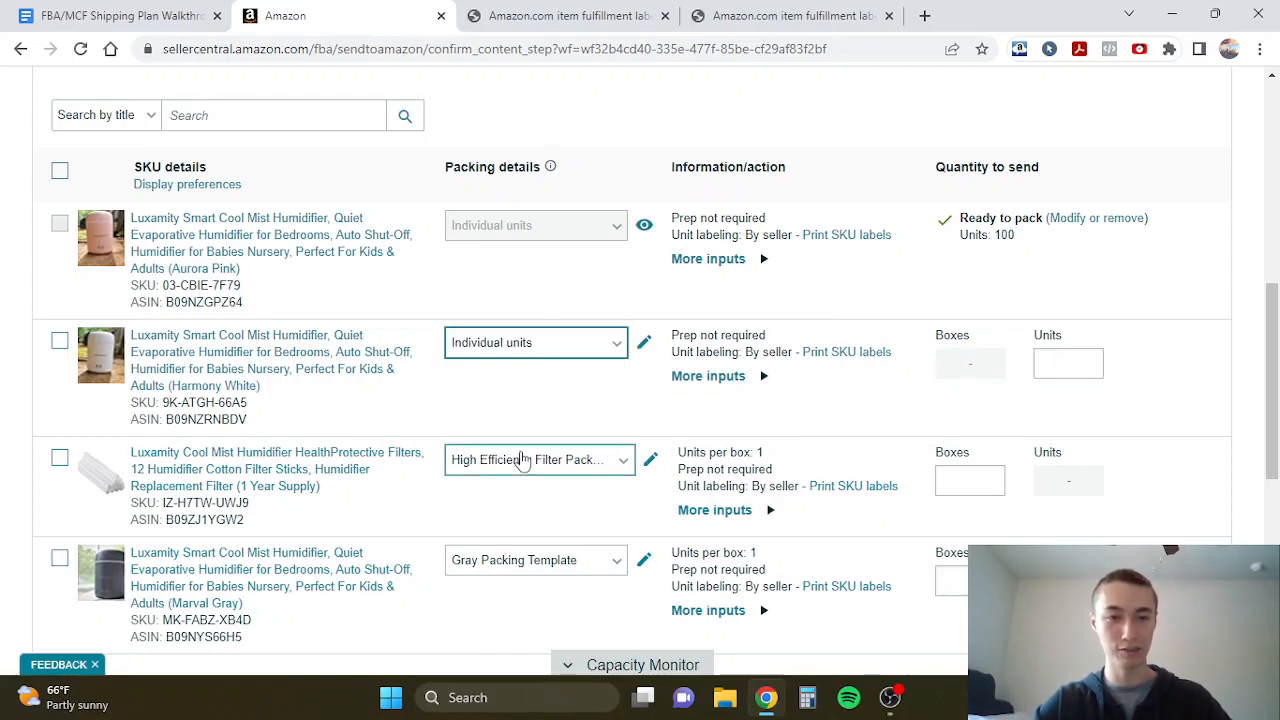
left_click(531, 561)
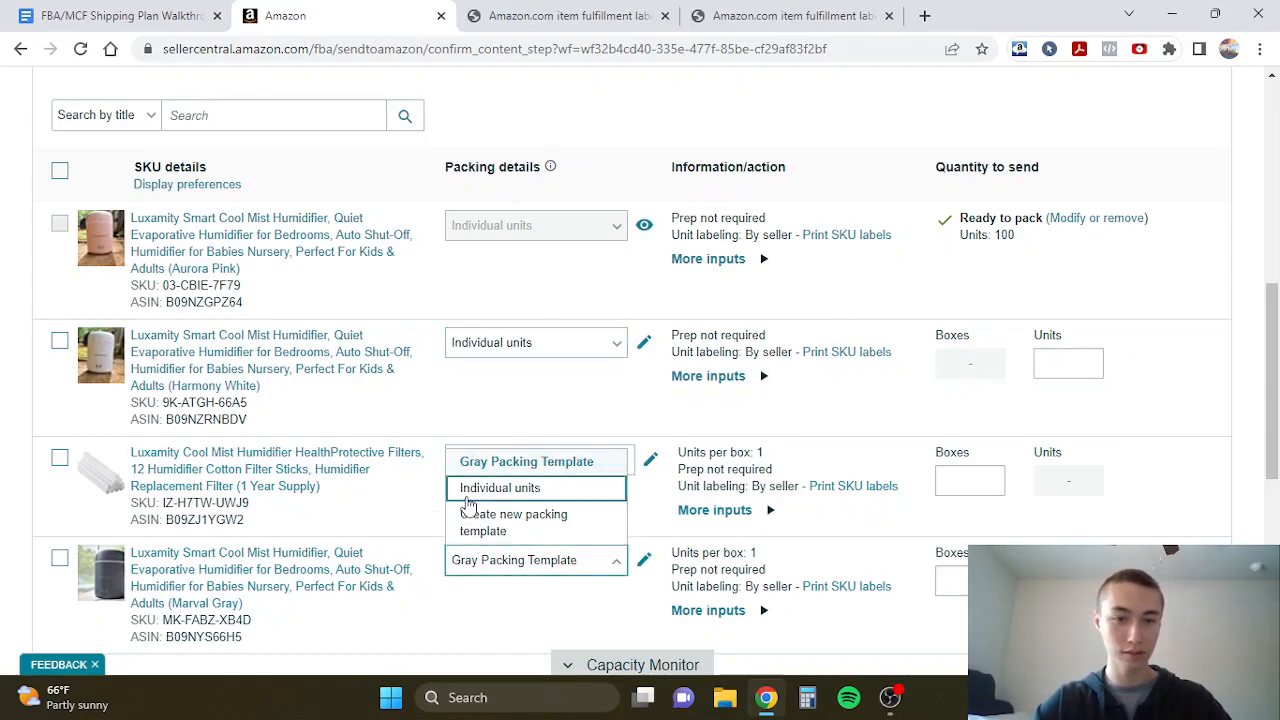
left_click(560, 487)
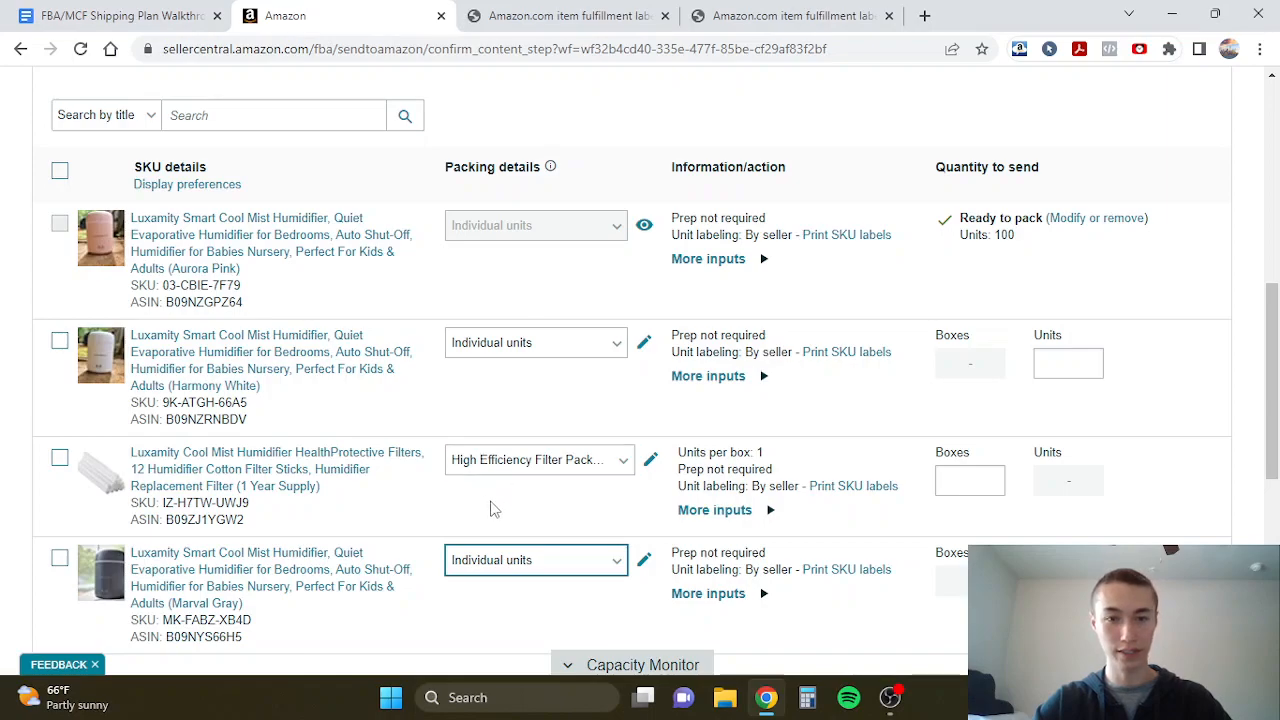
Step: Mark 100 units of the Harmony White humidifier as ready to pack
left_click(1027, 365)
left_click(1043, 365)
type("100")
left_click(994, 421)
Step: Try to mark 100 units of the Marval Gray humidifier as ready to pack
scroll(995, 430, "down", 1)
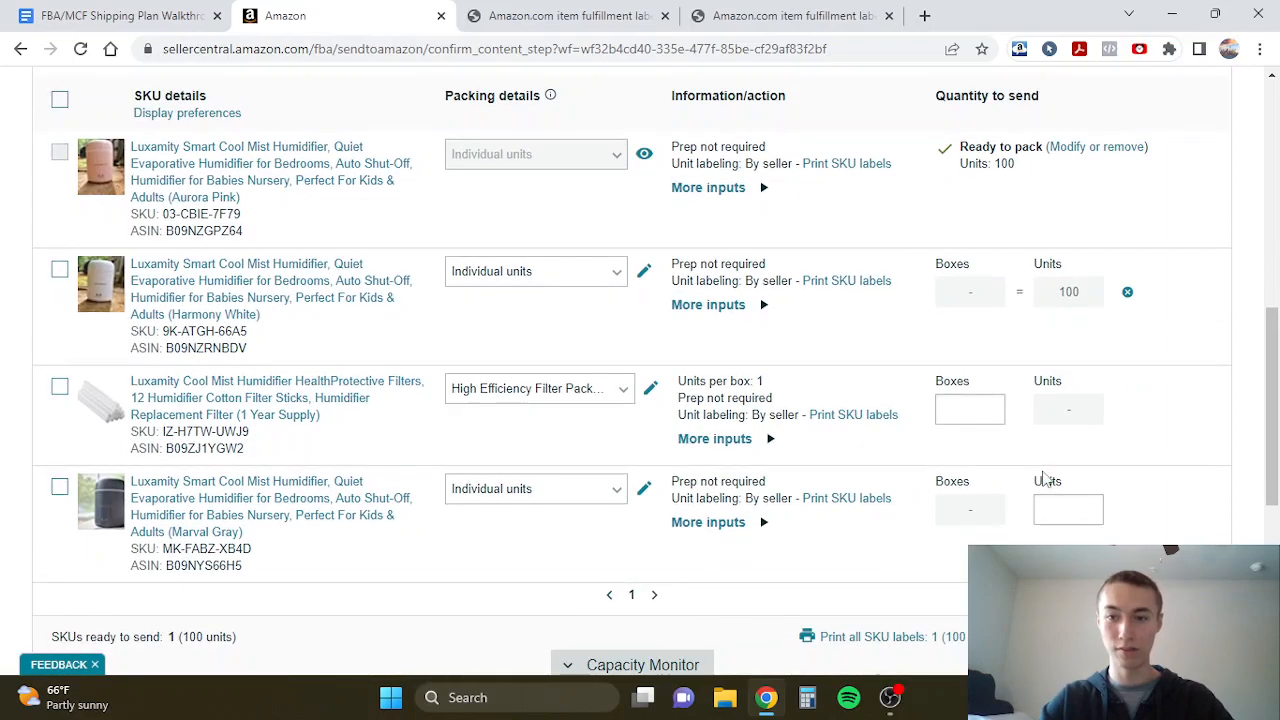
left_click(1055, 508)
type("100")
left_click(1000, 553)
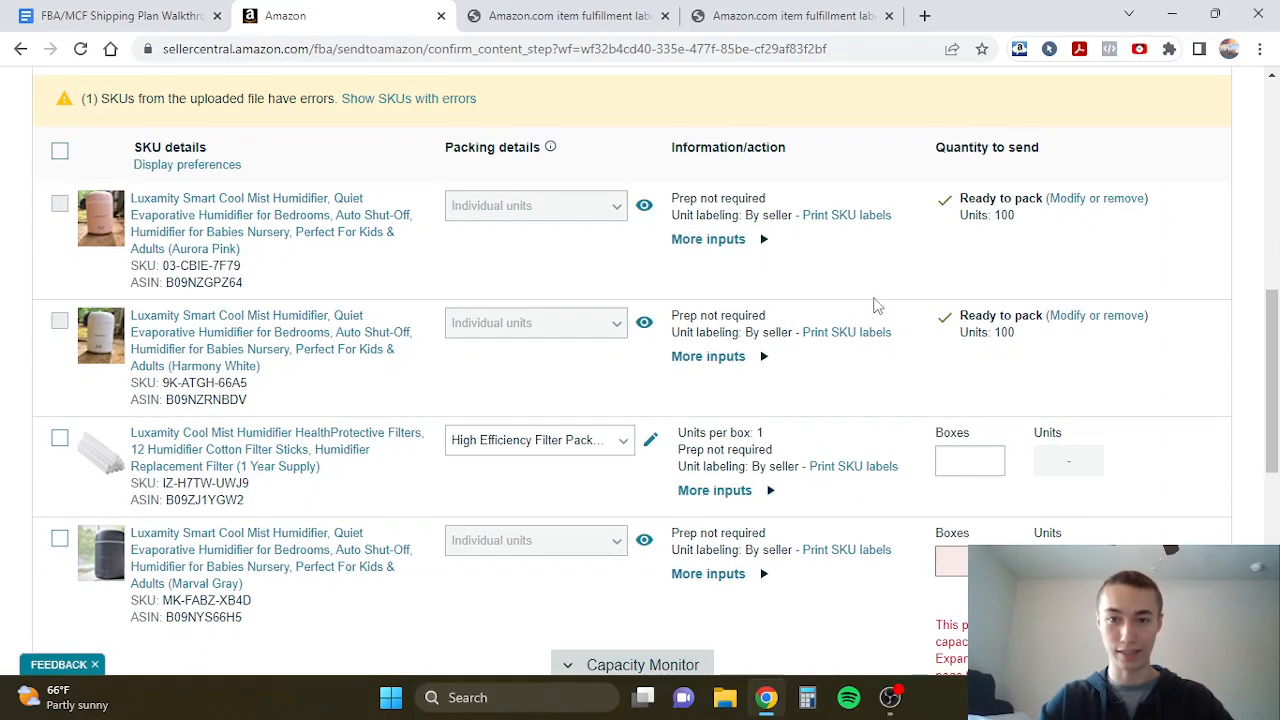
Step: Remove the rejected Marval Gray quantity and mark 50 units as ready to pack instead
scroll(830, 549, "down", 2)
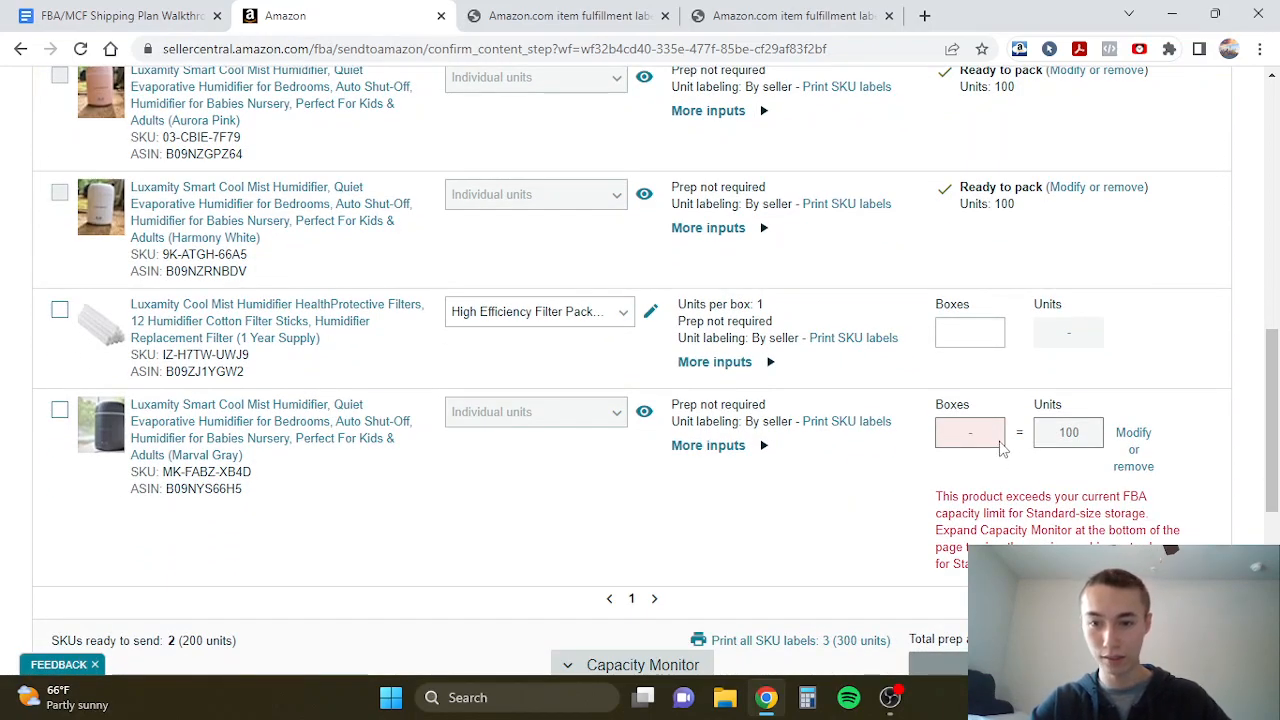
left_click(1127, 449)
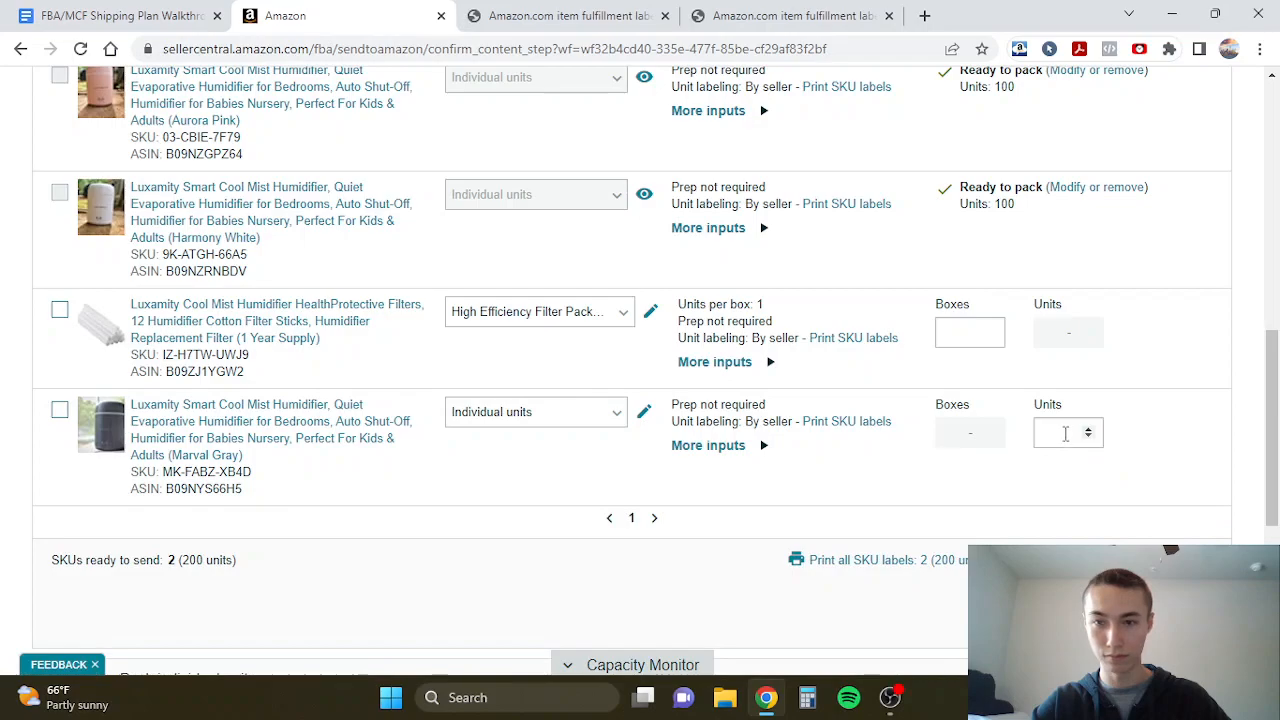
left_click(1062, 437)
type("50")
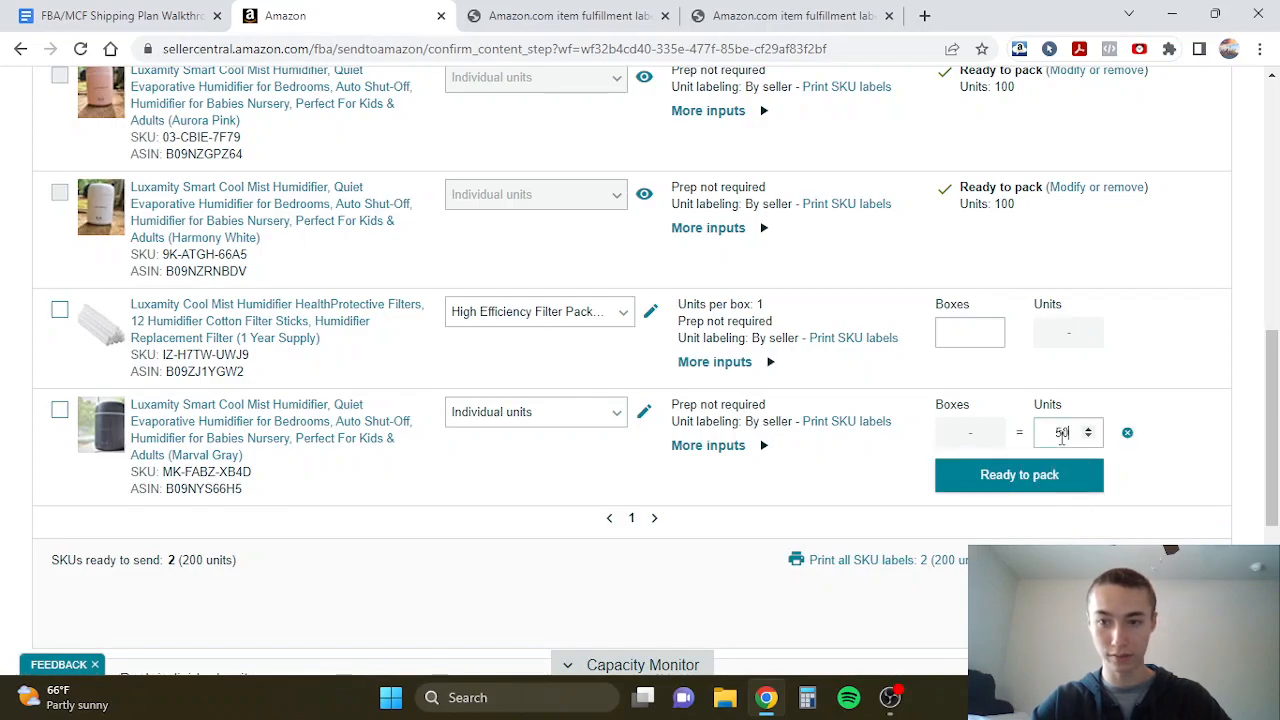
left_click(1015, 480)
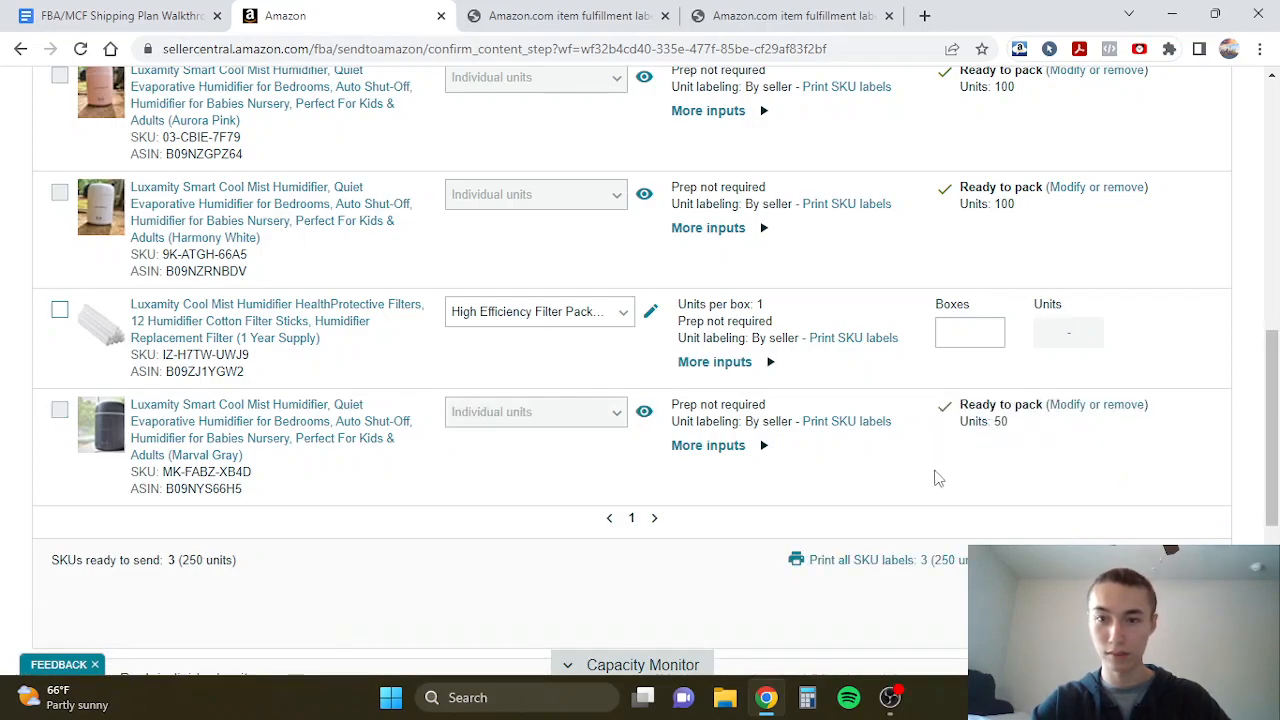
Step: Review the ready-to-pack quantities of each SKU and the total prep and labeling fees
scroll(960, 482, "up", 3)
scroll(938, 479, "down", 5)
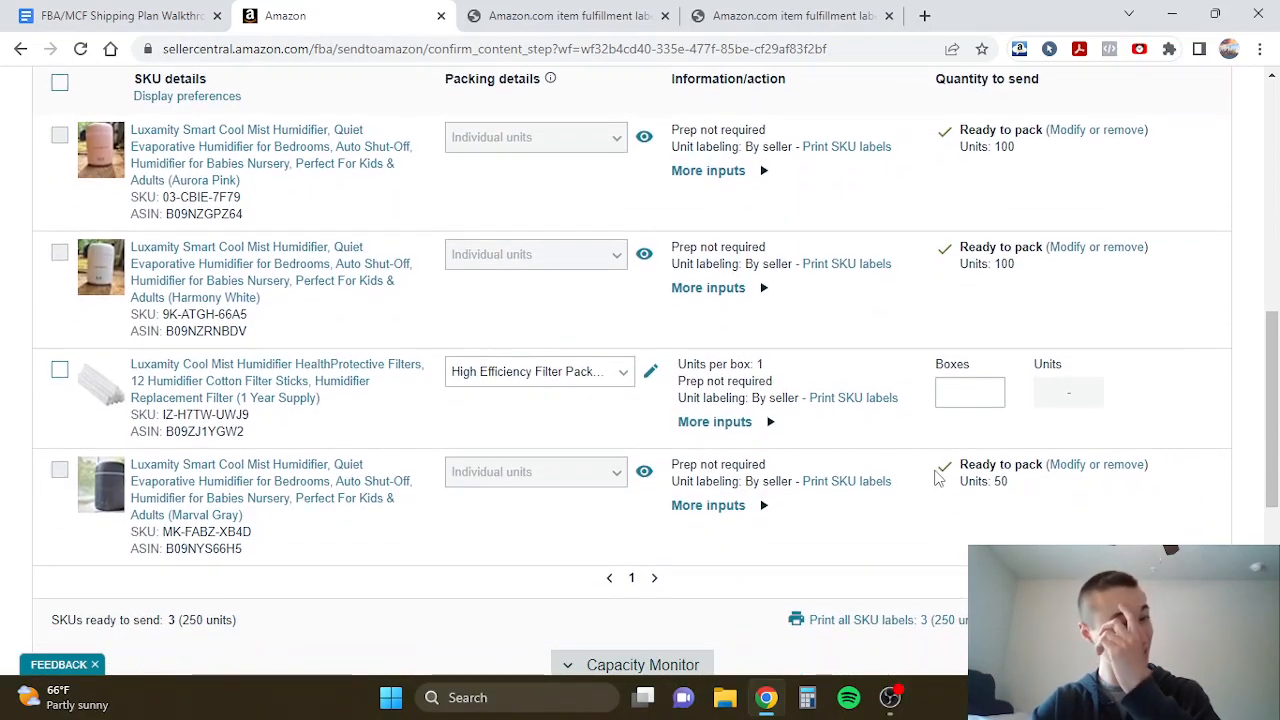
scroll(934, 477, "up", 3)
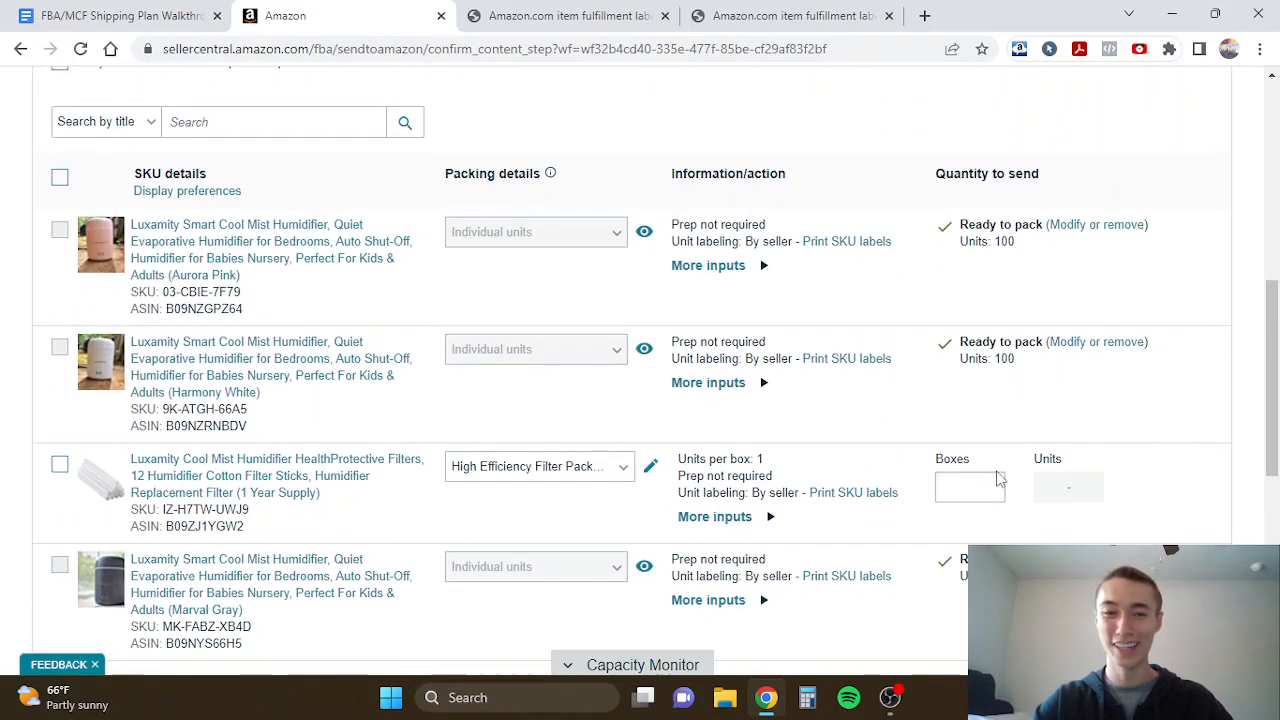
scroll(1117, 468, "up", 1)
scroll(1115, 465, "down", 5)
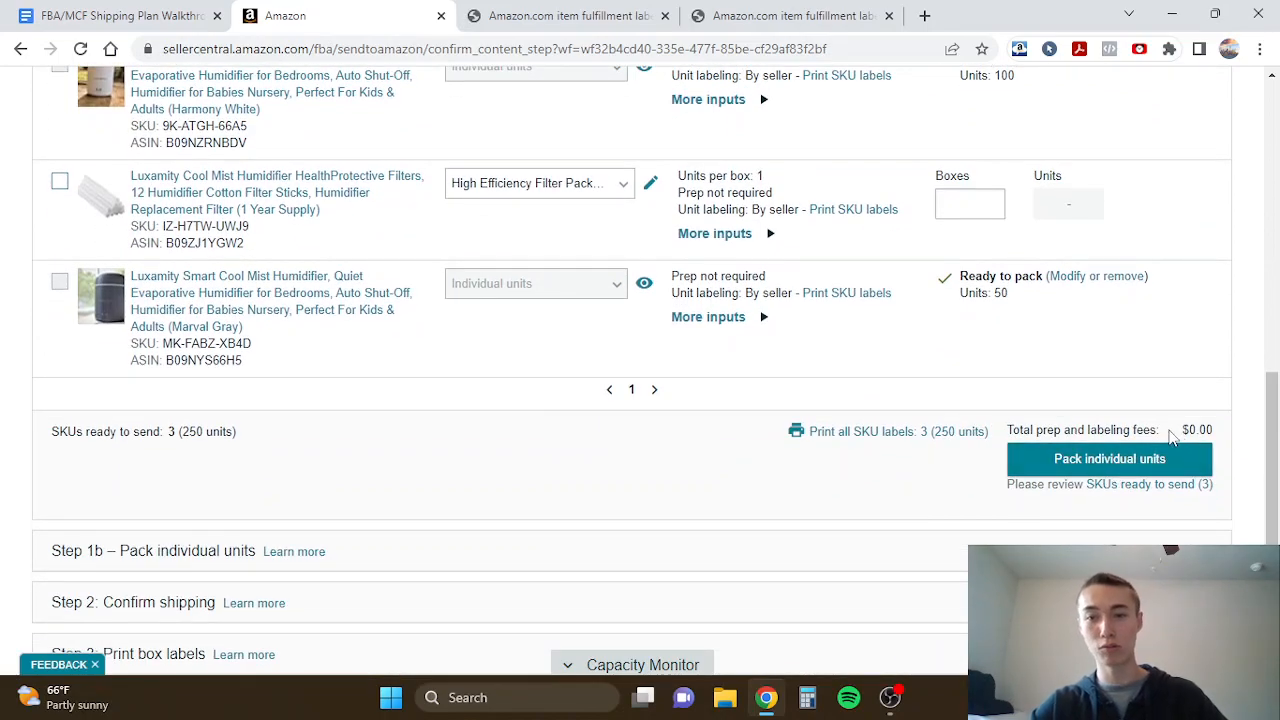
left_click_drag(1183, 430, 1222, 435)
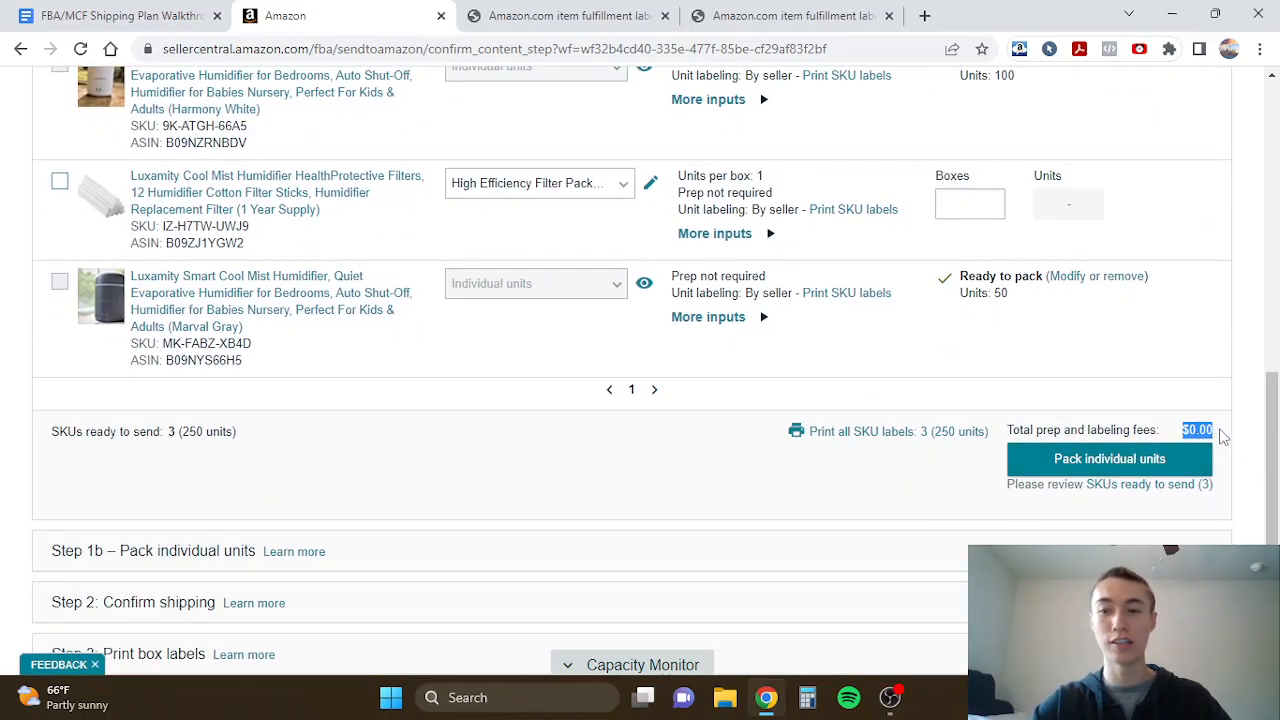
left_click(1208, 426)
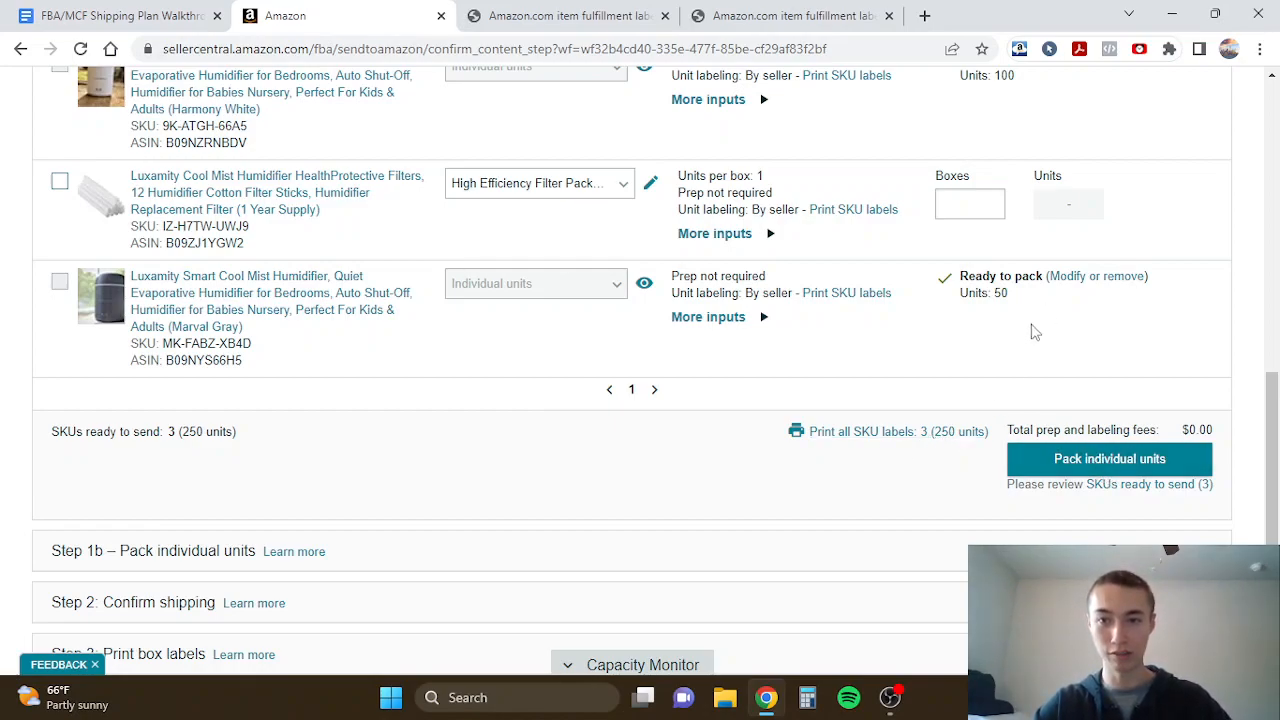
Step: Accept the ready-to-pack quantities and proceed to packing the individual units
scroll(1046, 314, "up", 3)
scroll(1006, 366, "down", 3)
left_click(1050, 471)
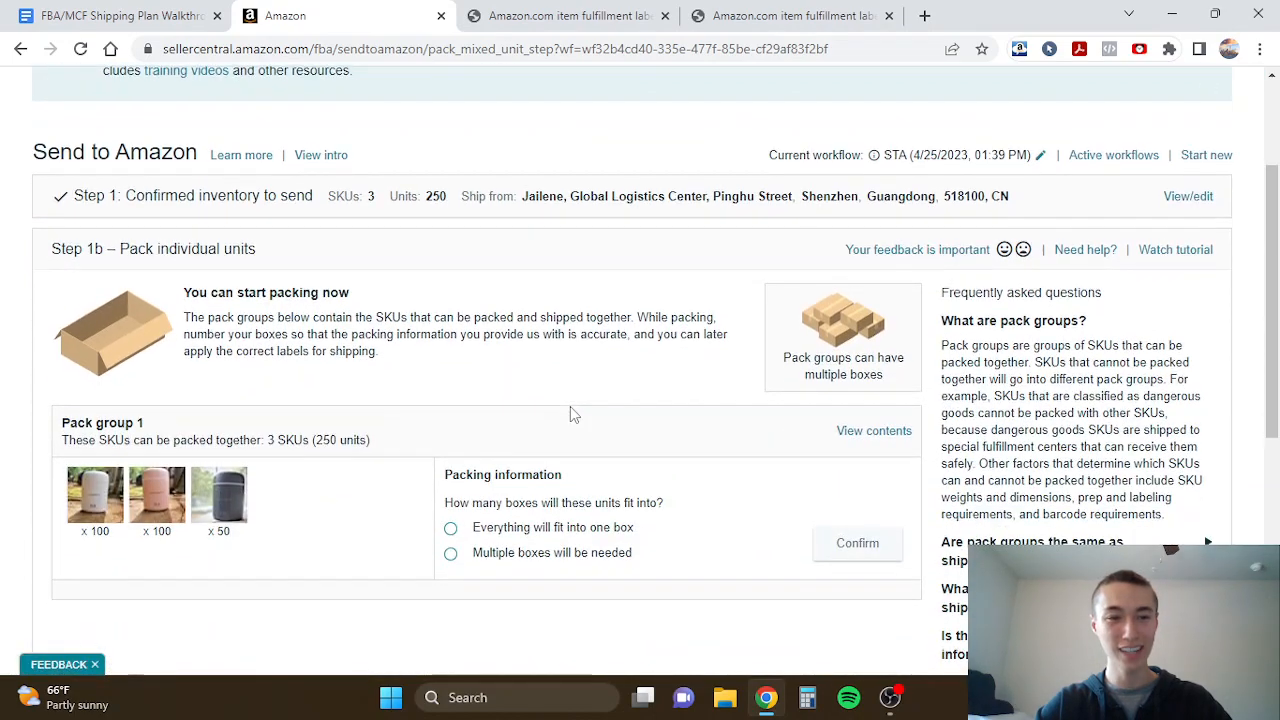
Step: Specify that pack group 1 needs multiple boxes, set 3 boxes, and open the web form for their contents
left_click(150, 14)
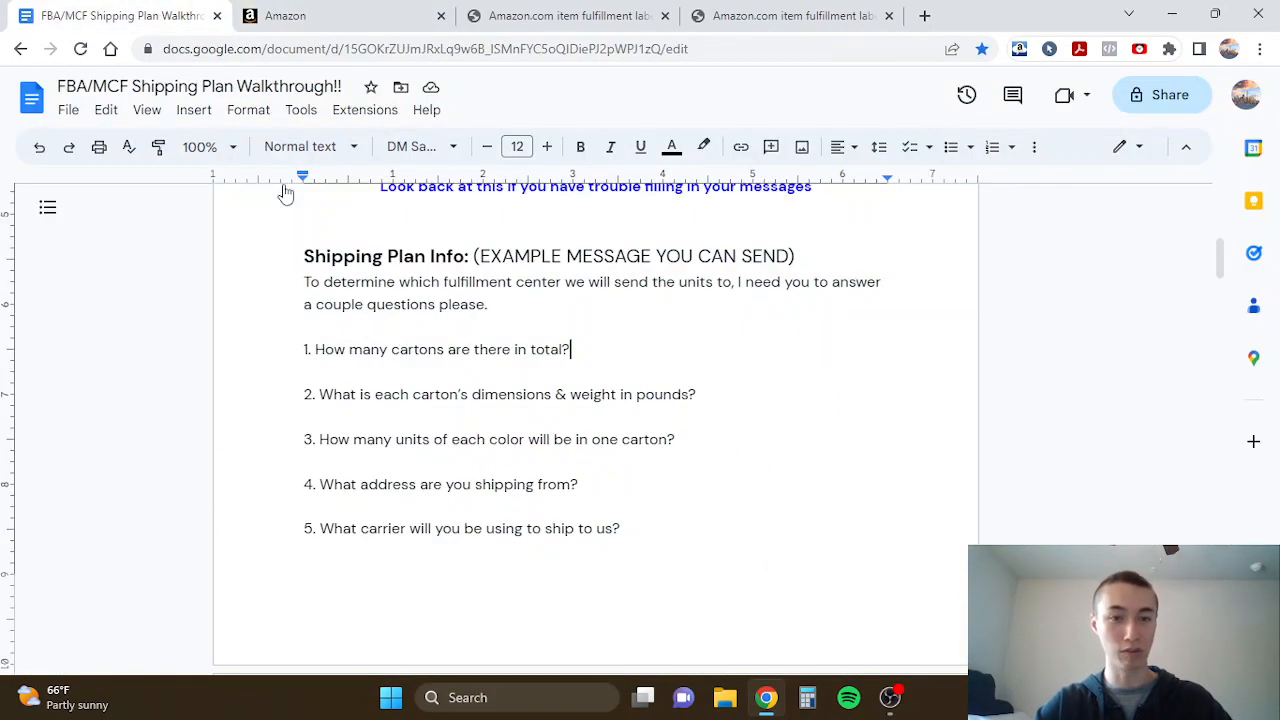
left_click(360, 12)
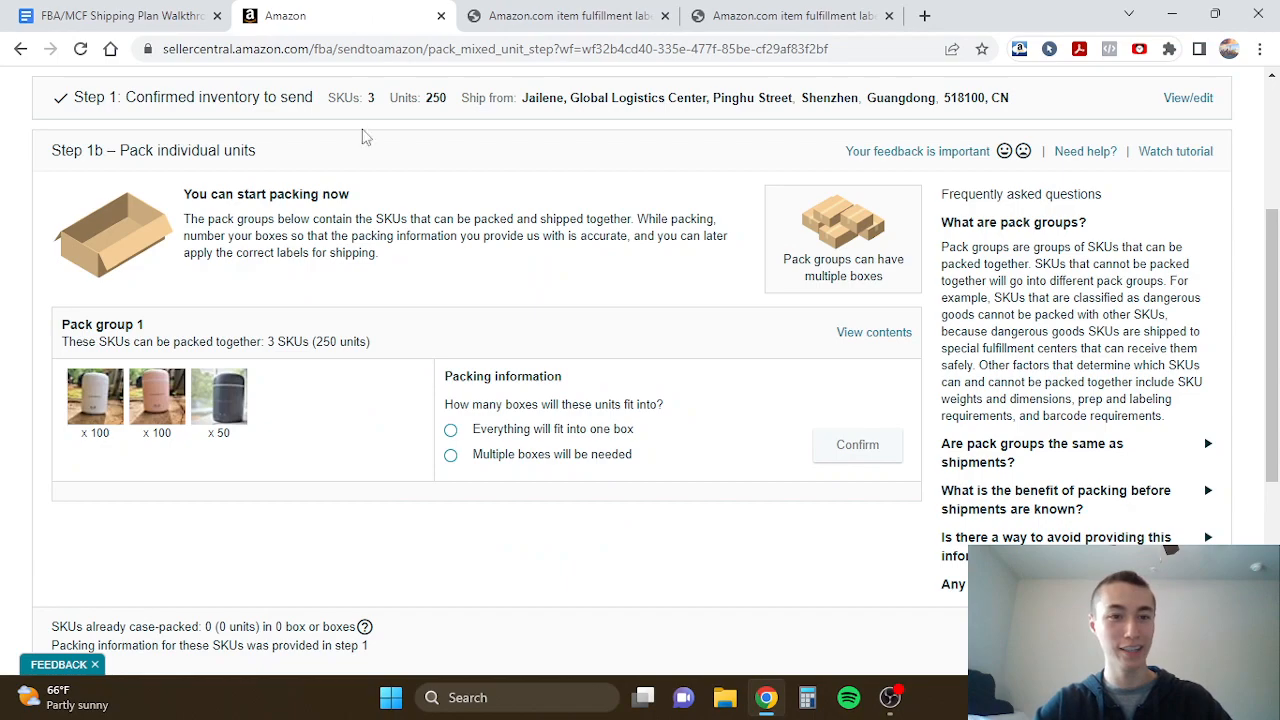
left_click(451, 456)
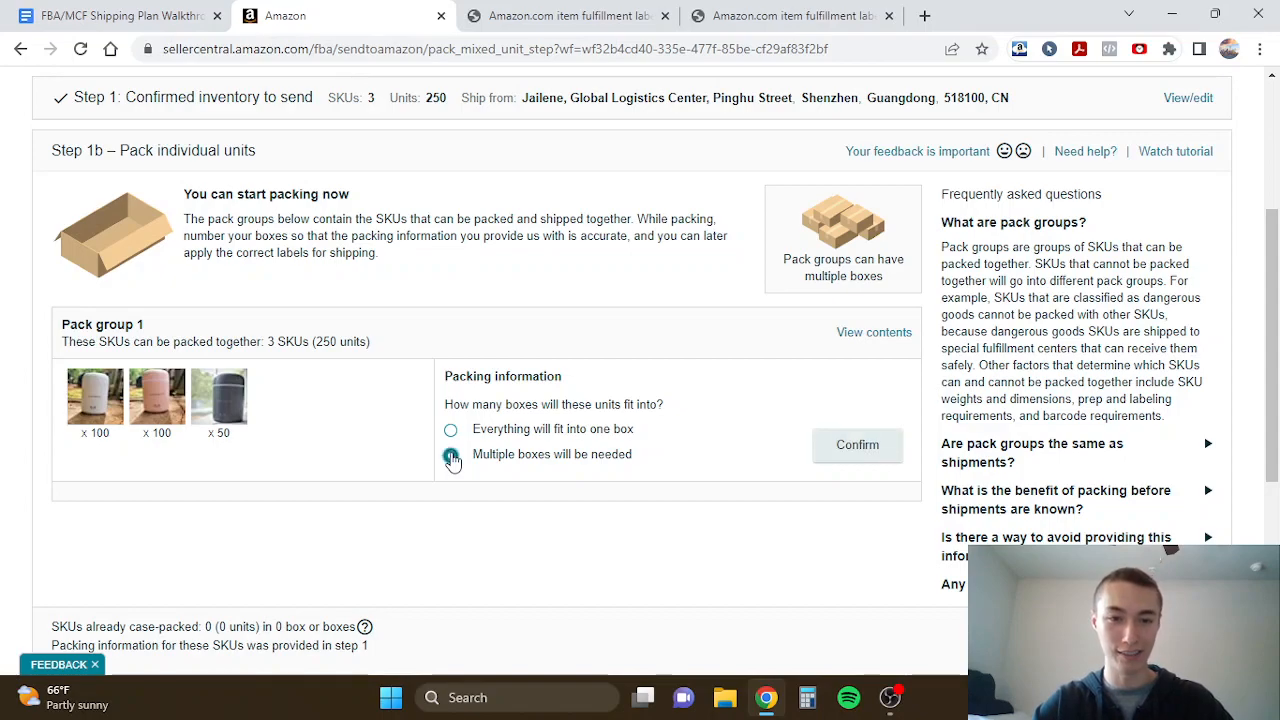
left_click(857, 446)
left_click(584, 515)
type("3")
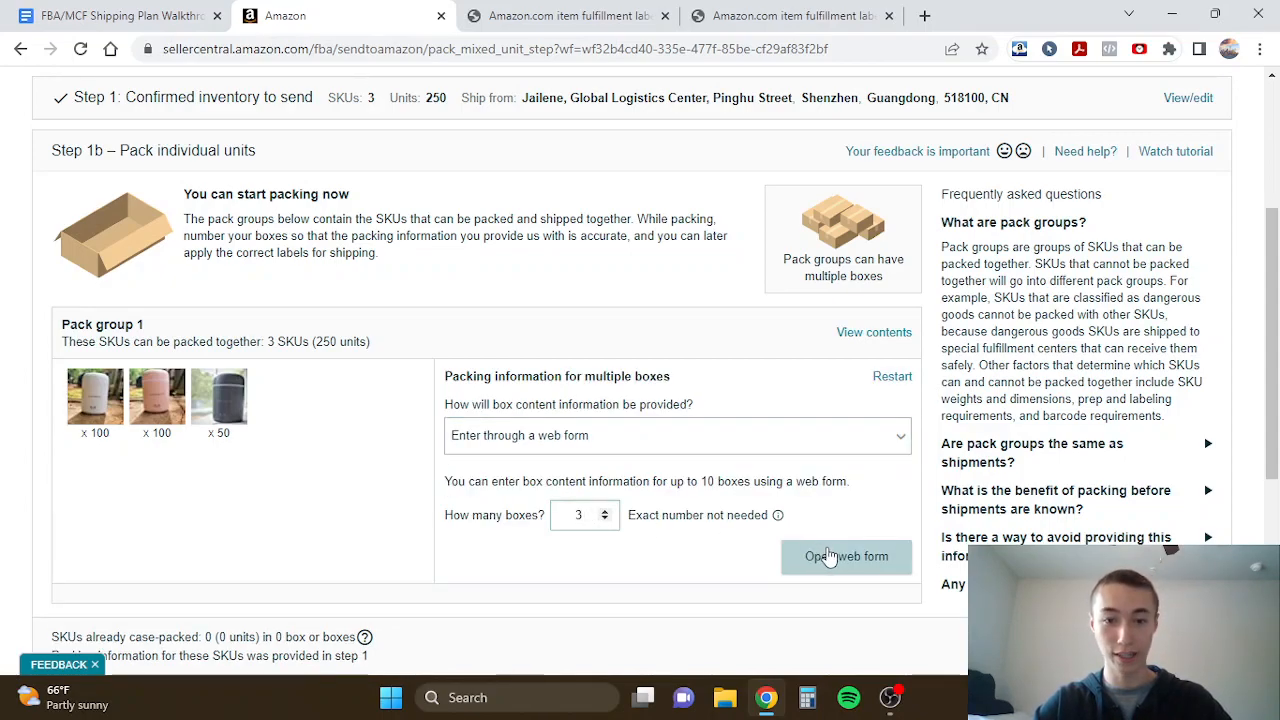
left_click(826, 557)
Step: Allocate the Harmony White humidifiers as 50 units in box 1 and 50 units in box 2
scroll(673, 360, "down", 2)
scroll(673, 360, "up", 2)
scroll(671, 358, "down", 2)
scroll(671, 358, "up", 2)
scroll(700, 342, "down", 3)
scroll(696, 338, "up", 4)
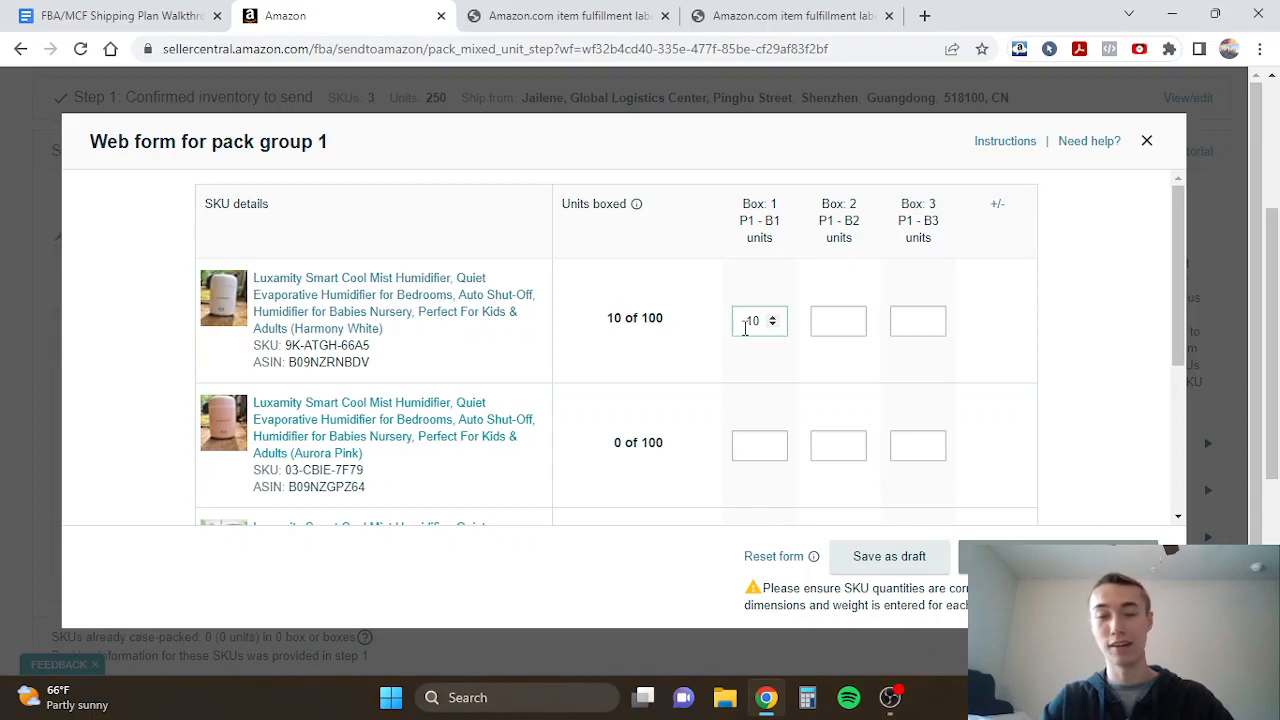
key("BackSpace")
type("50")
left_click(831, 320)
type("50")
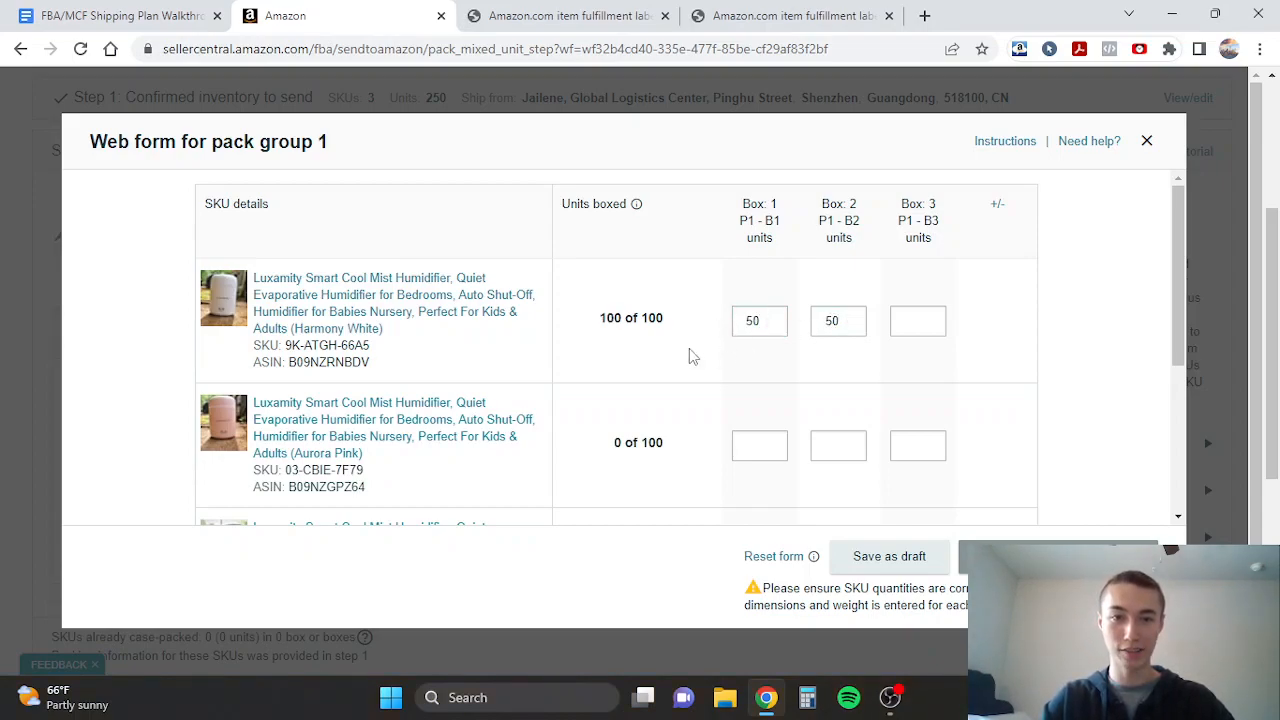
triple_click(619, 318)
left_click(708, 352)
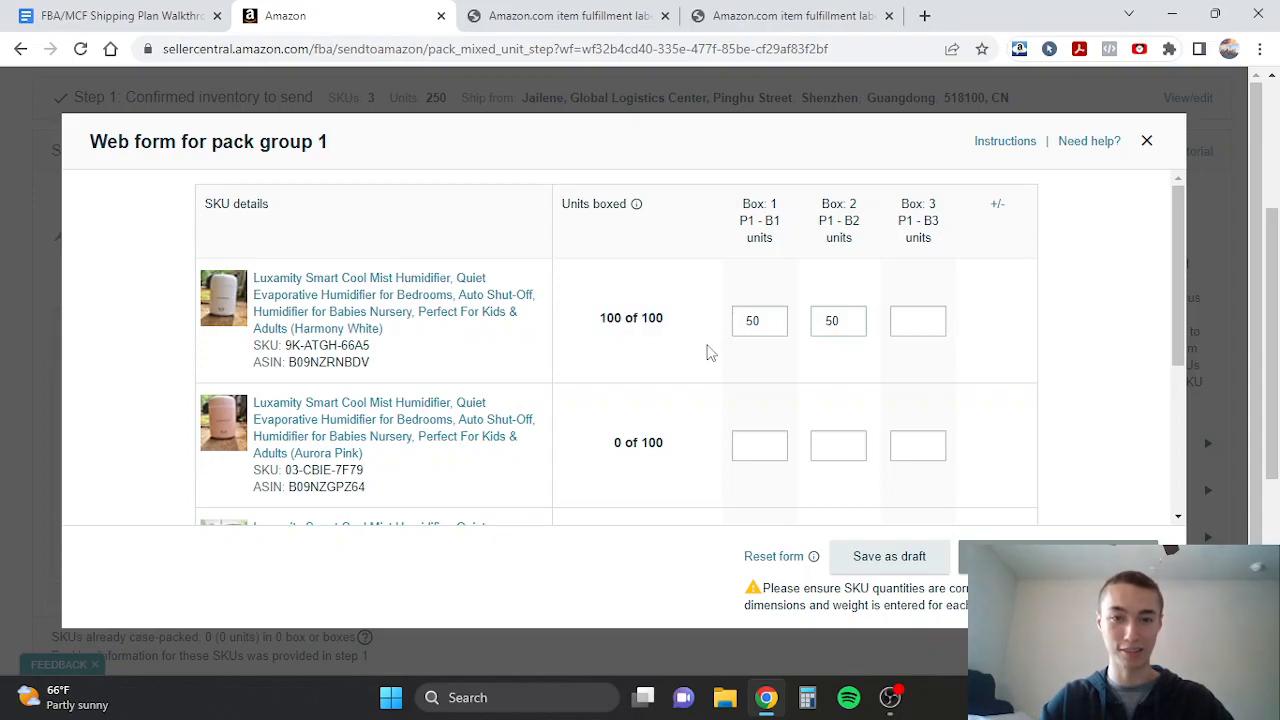
Step: Allocate 50 Aurora Pink units each to boxes 1 and 2, and 50 Marval Gray units to box 3
scroll(708, 352, "down", 1)
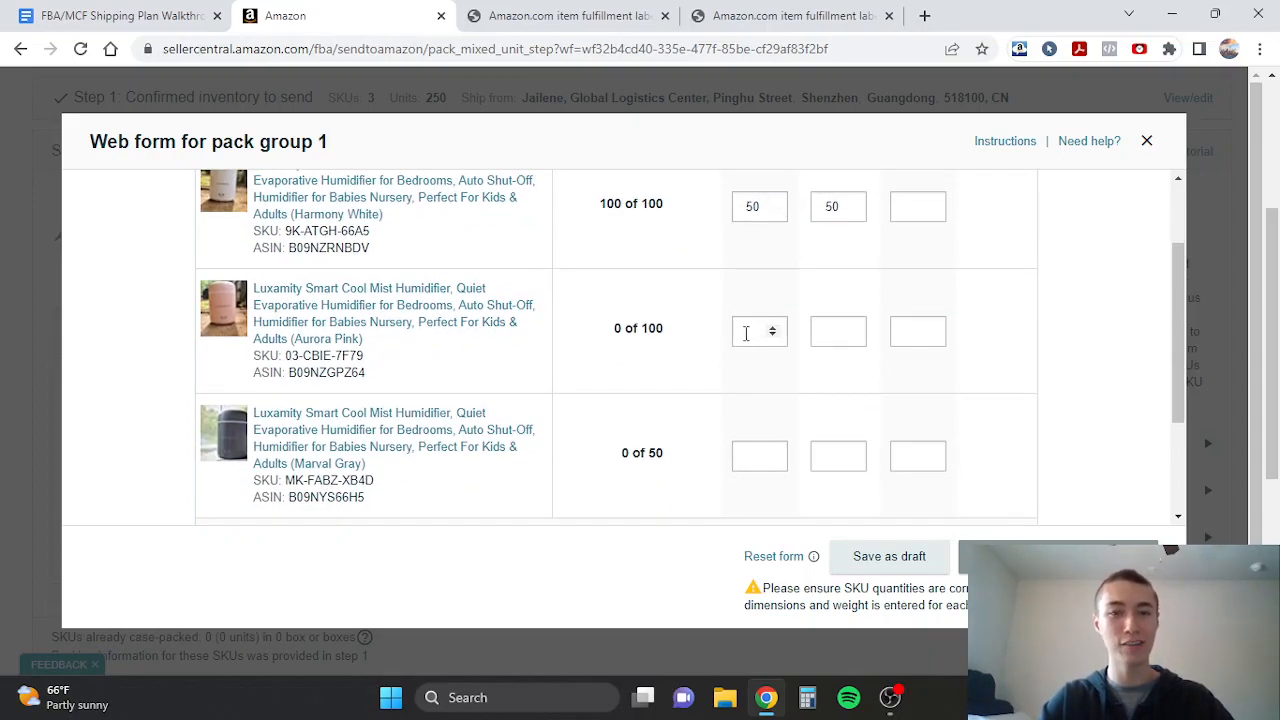
left_click(818, 331)
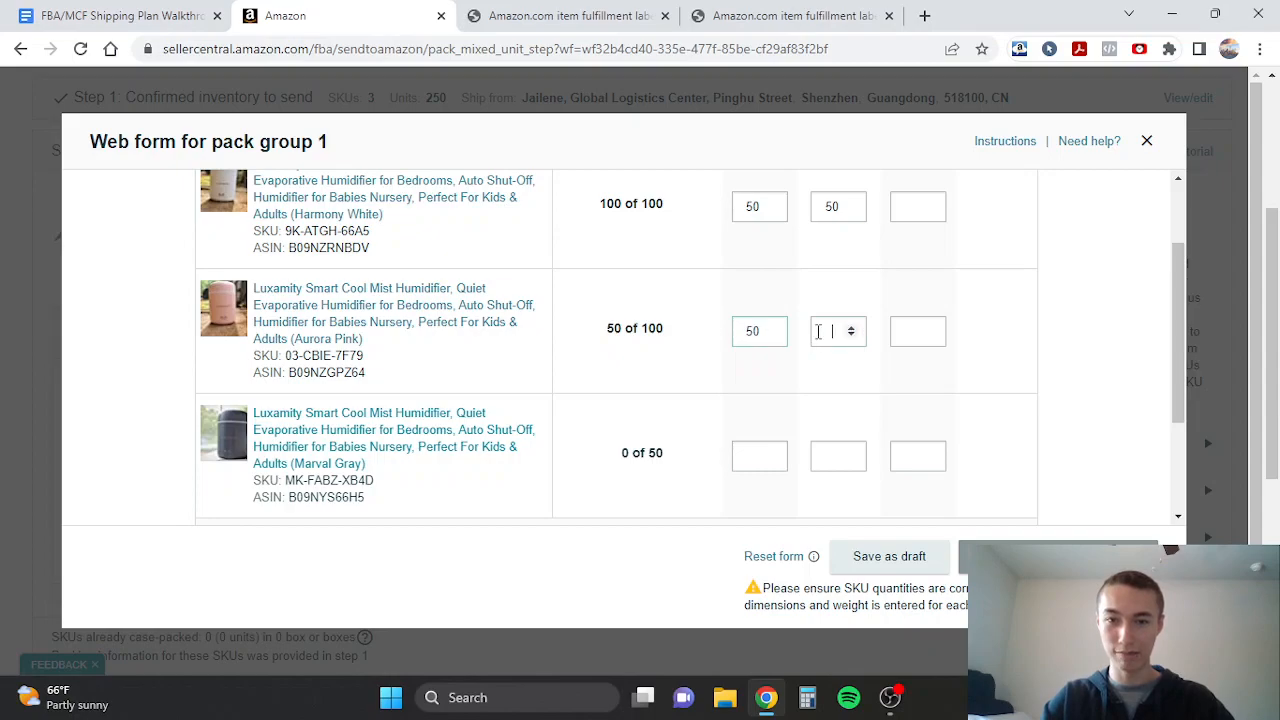
type("50")
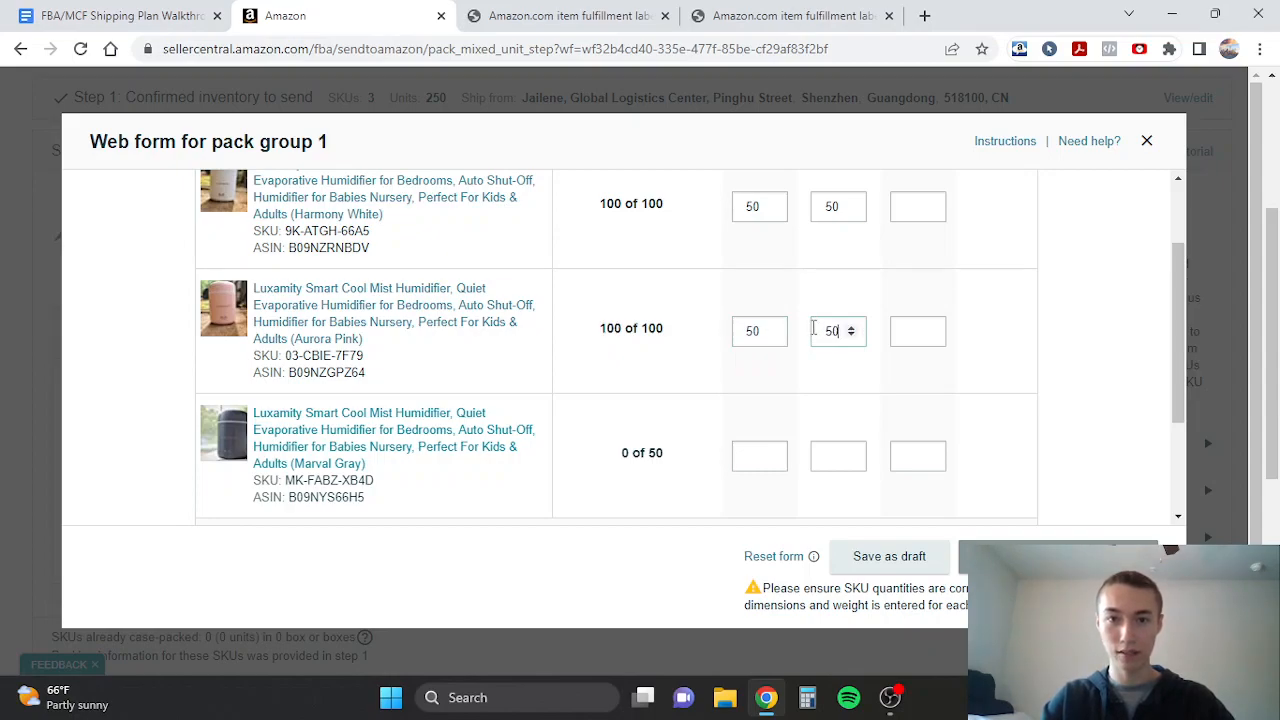
left_click(685, 380)
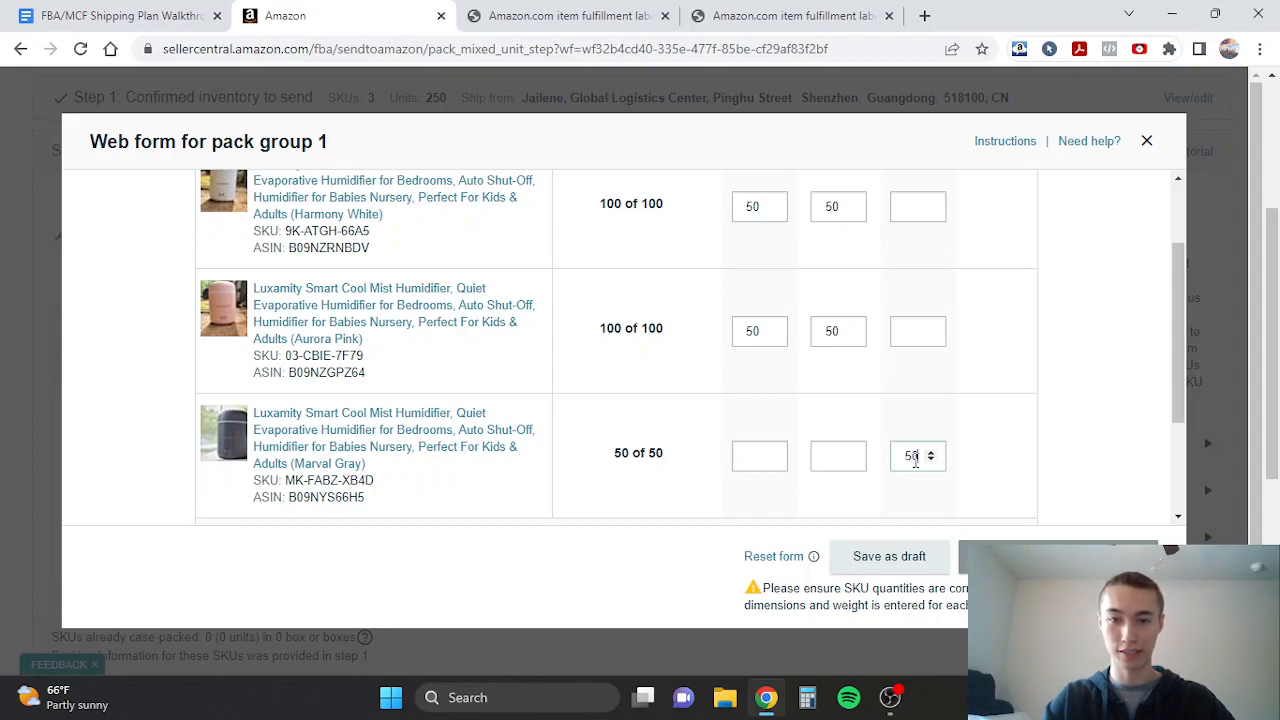
left_click(685, 446)
scroll(669, 443, "up", 2)
scroll(668, 441, "down", 3)
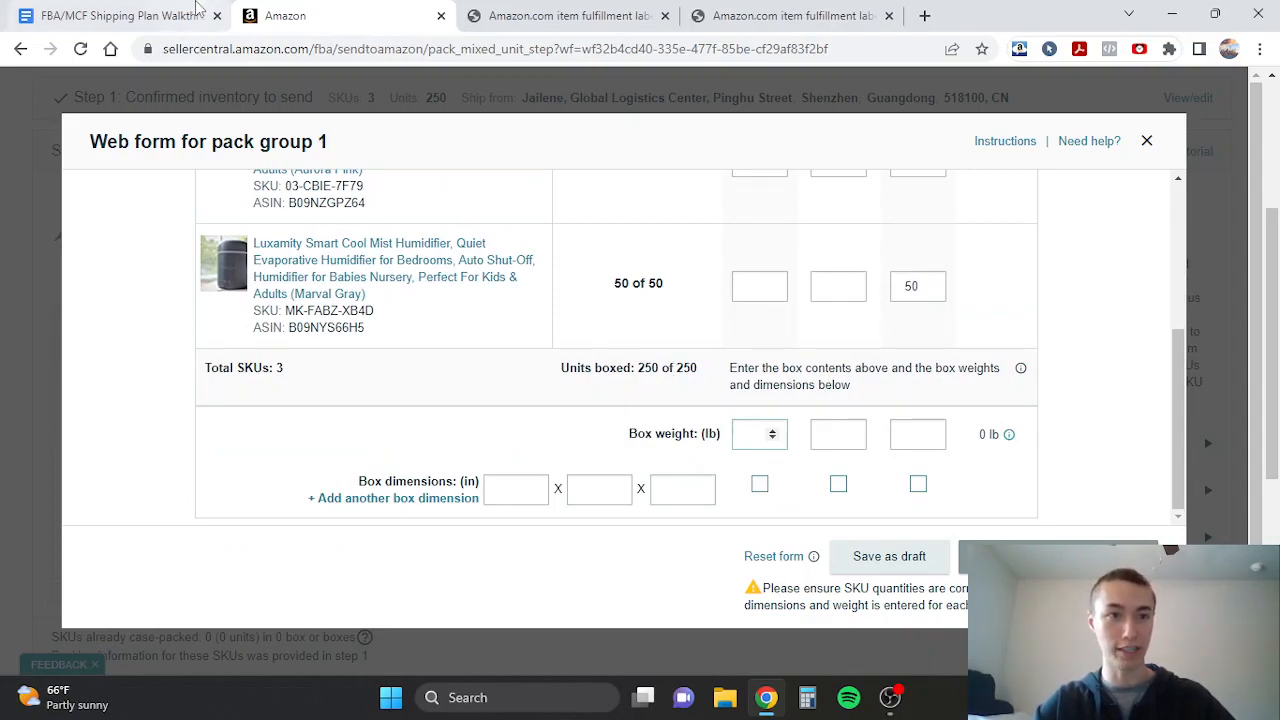
Step: Check the walkthrough's carton weight question, and set the box weights to 25, 25 and 15 lb for boxes 1 to 3
left_click(115, 15)
scroll(548, 458, "down", 1)
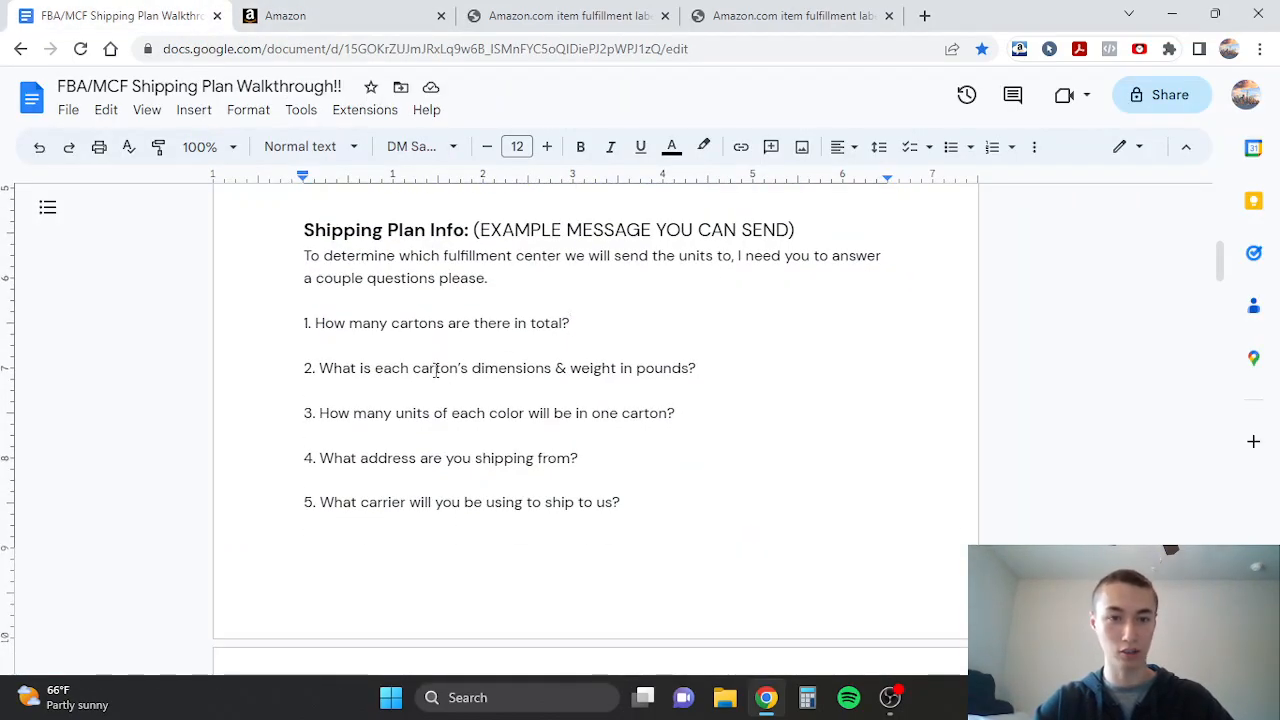
left_click(376, 9)
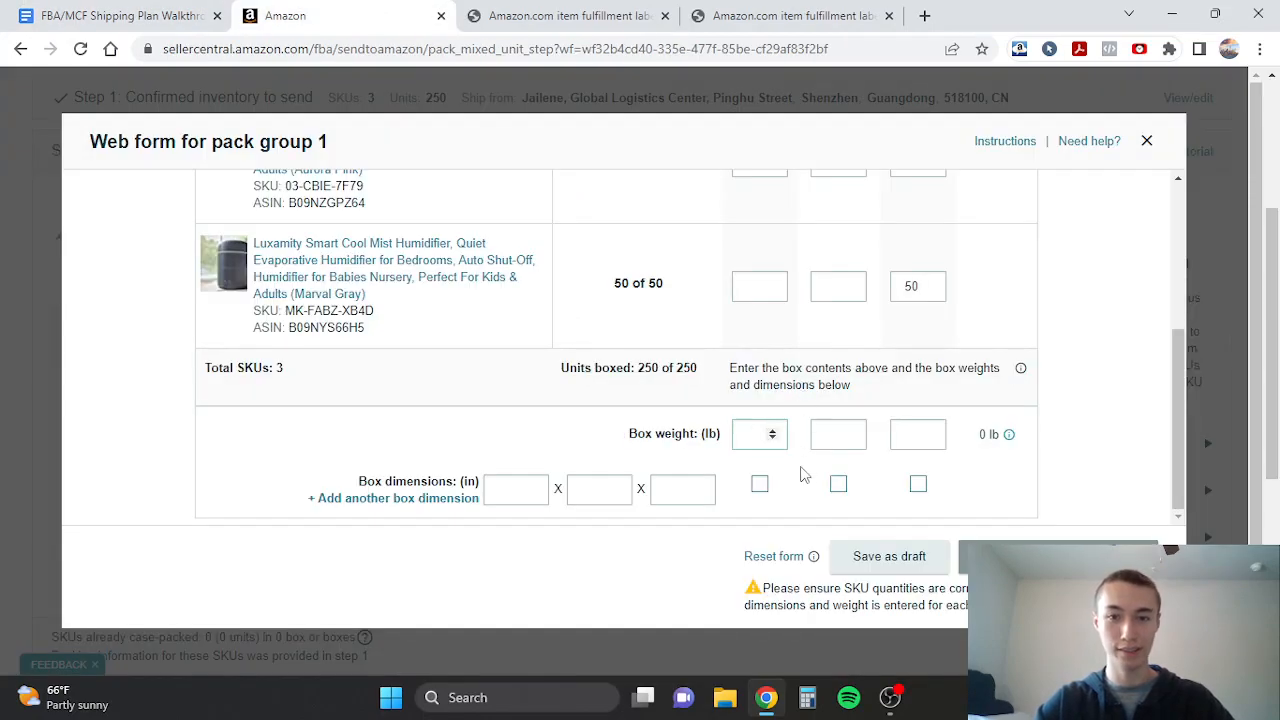
scroll(803, 474, "up", 3)
scroll(803, 474, "down", 2)
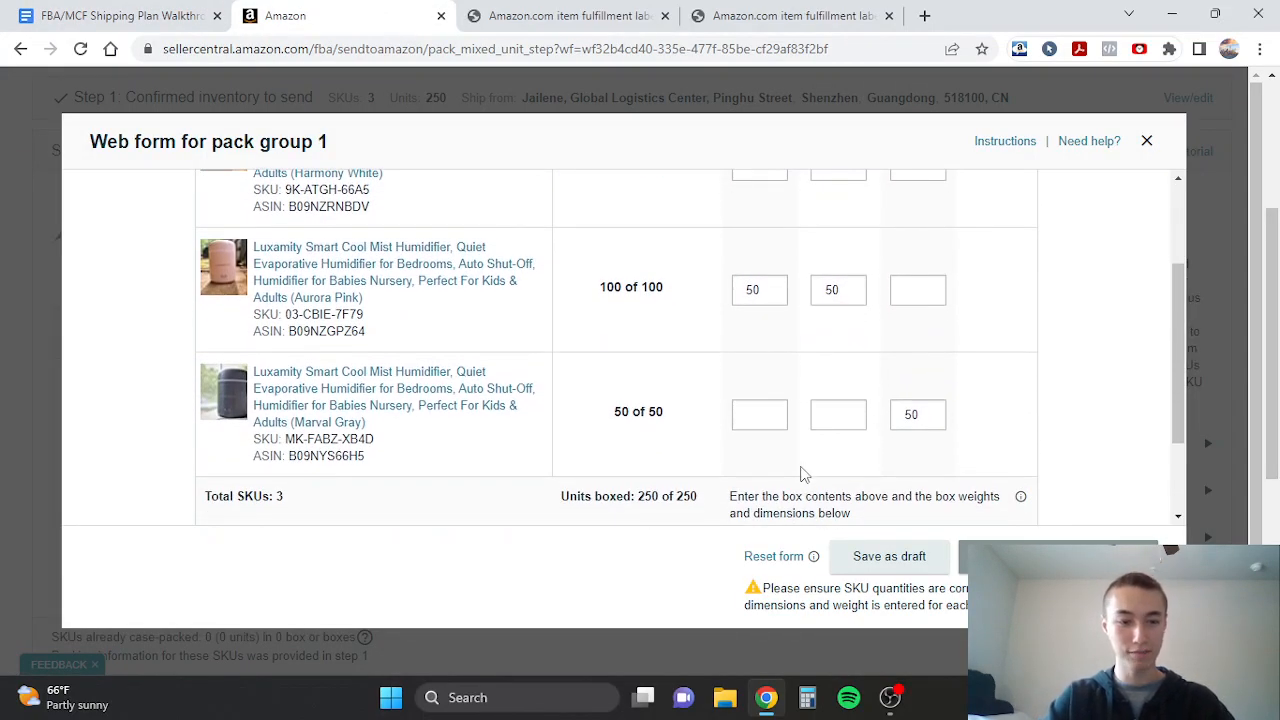
type("25")
left_click(838, 516)
type("25")
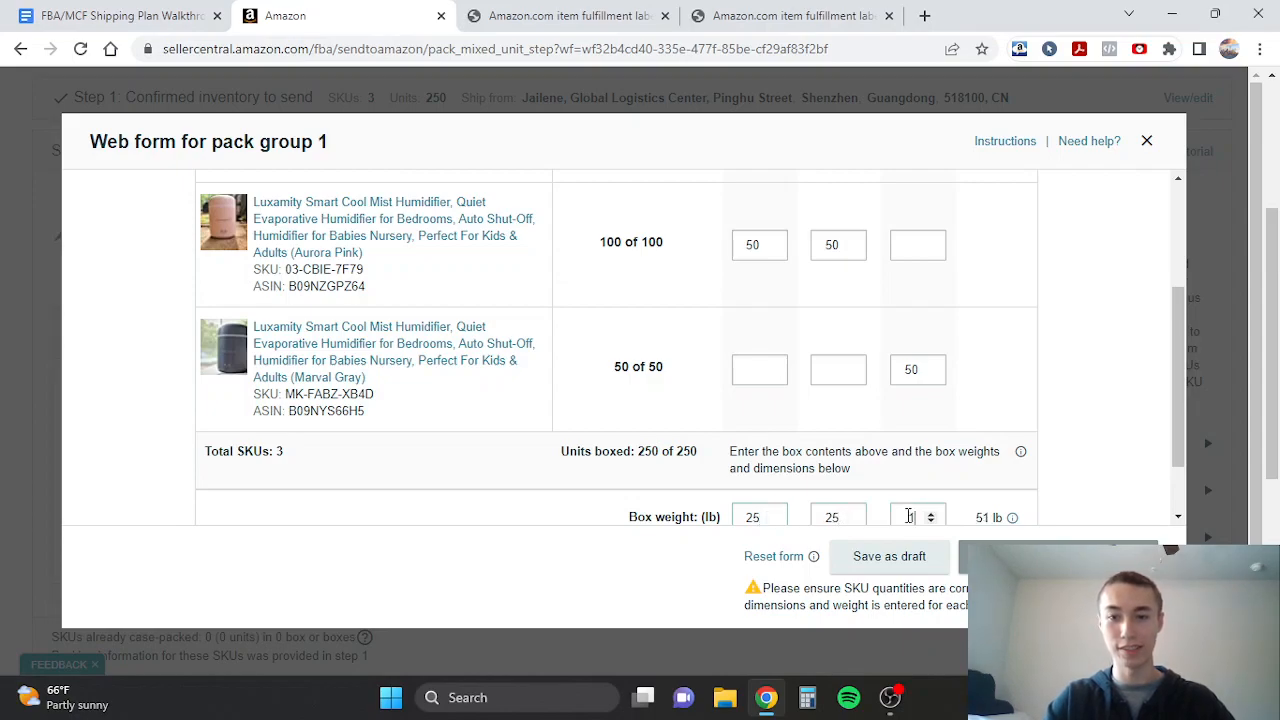
left_click(863, 495)
Step: Add a second box dimension row, and assign 15 x 15 x 15 in dimensions to boxes 1 and 2
scroll(863, 495, "down", 2)
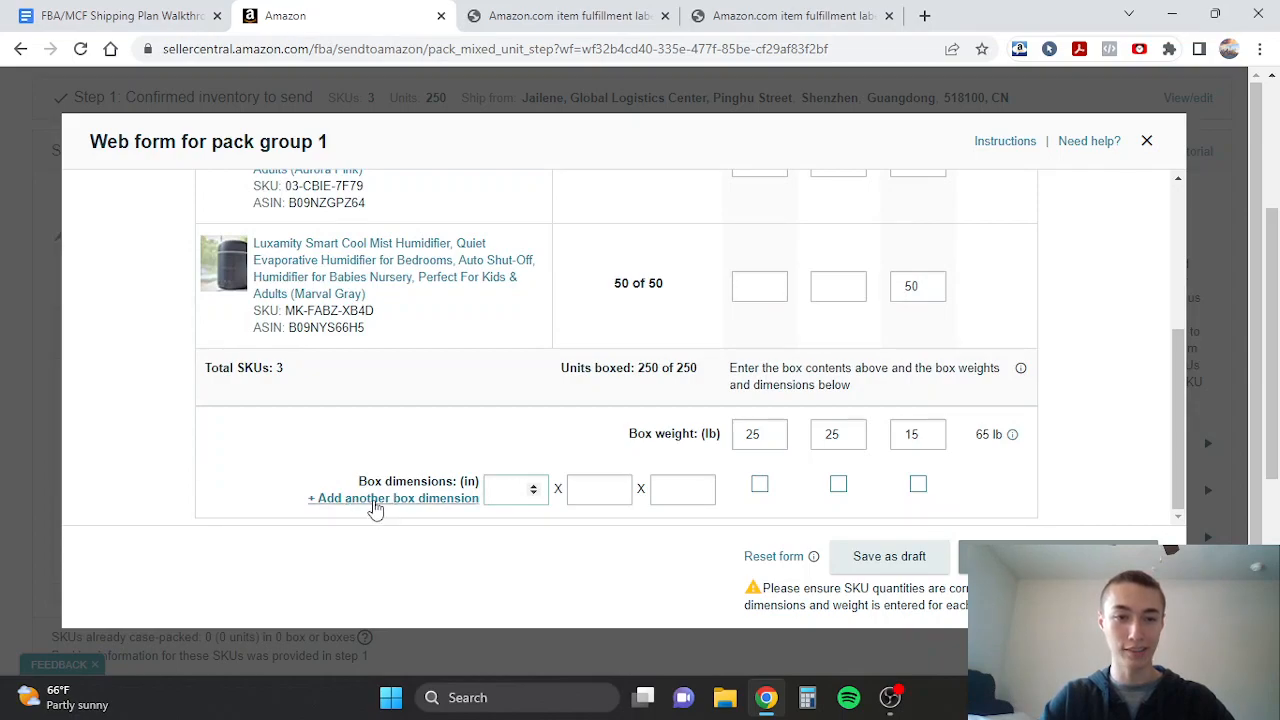
left_click(372, 503)
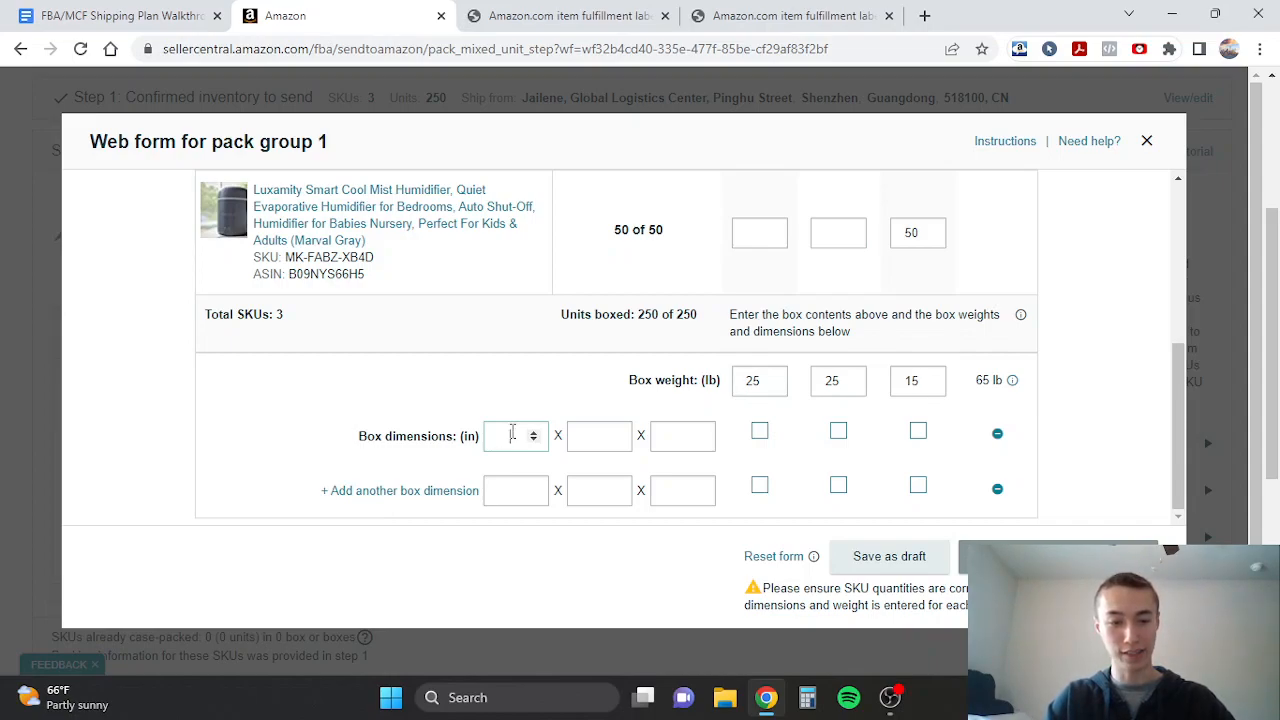
left_click(572, 436)
type("15")
left_click(654, 436)
type("15")
left_click(752, 440)
left_click(838, 432)
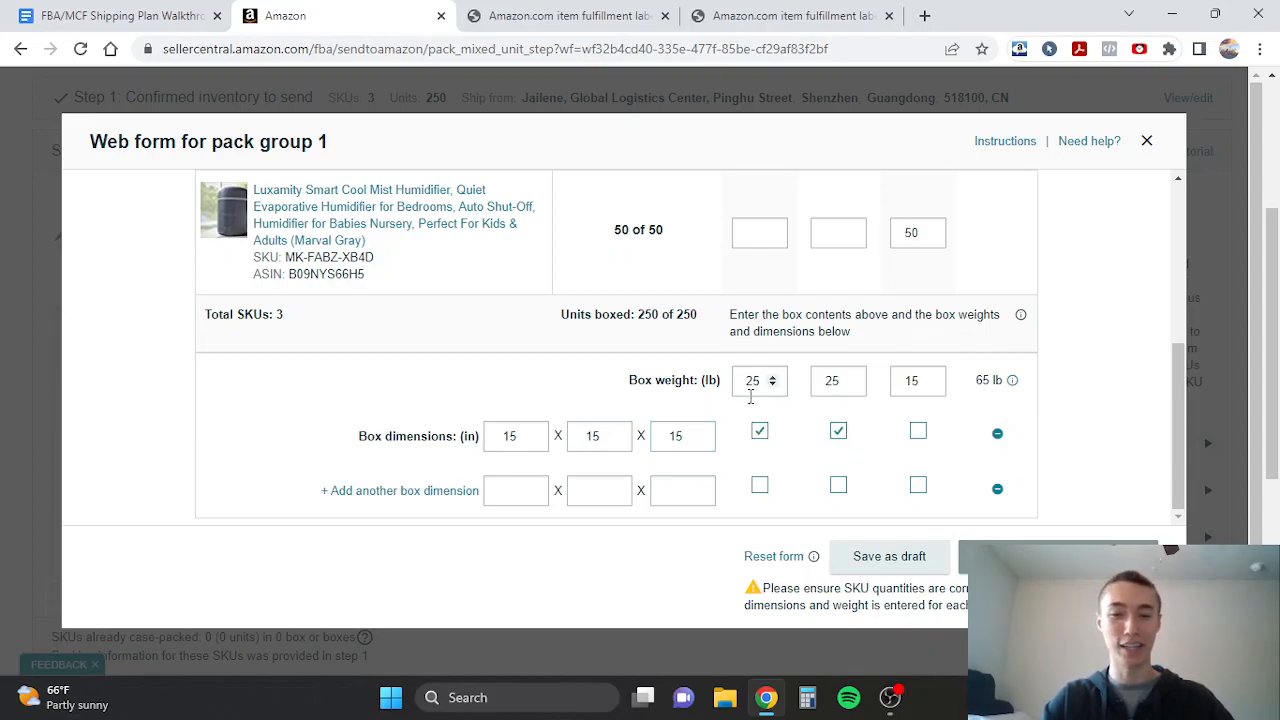
Step: Enter 10 x 10 x 10 in as the second box dimensions and assign them to box 3
left_click(502, 492)
type("10")
left_click(590, 490)
type("10")
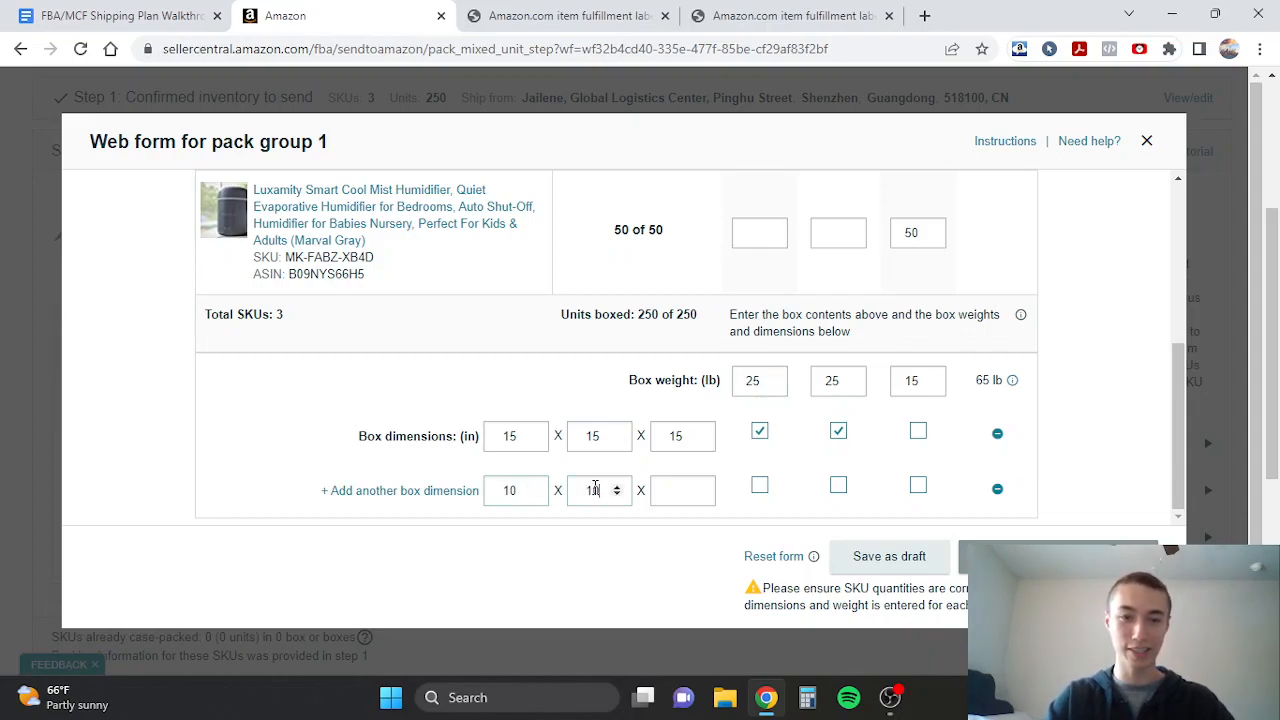
left_click(660, 492)
type("10")
left_click(919, 487)
Step: Review the box contents and confirm the pack group 1 web form, dismissing the volume and weight warnings
scroll(1130, 482, "up", 5)
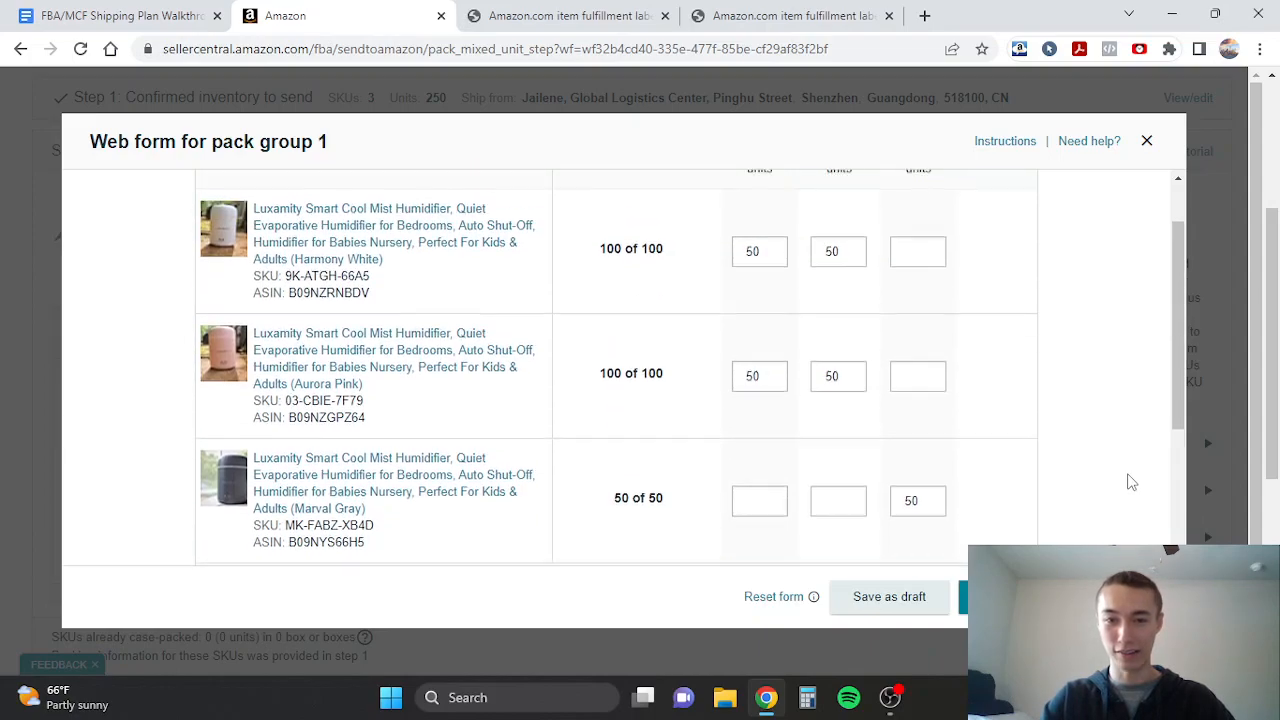
scroll(1130, 483, "down", 1)
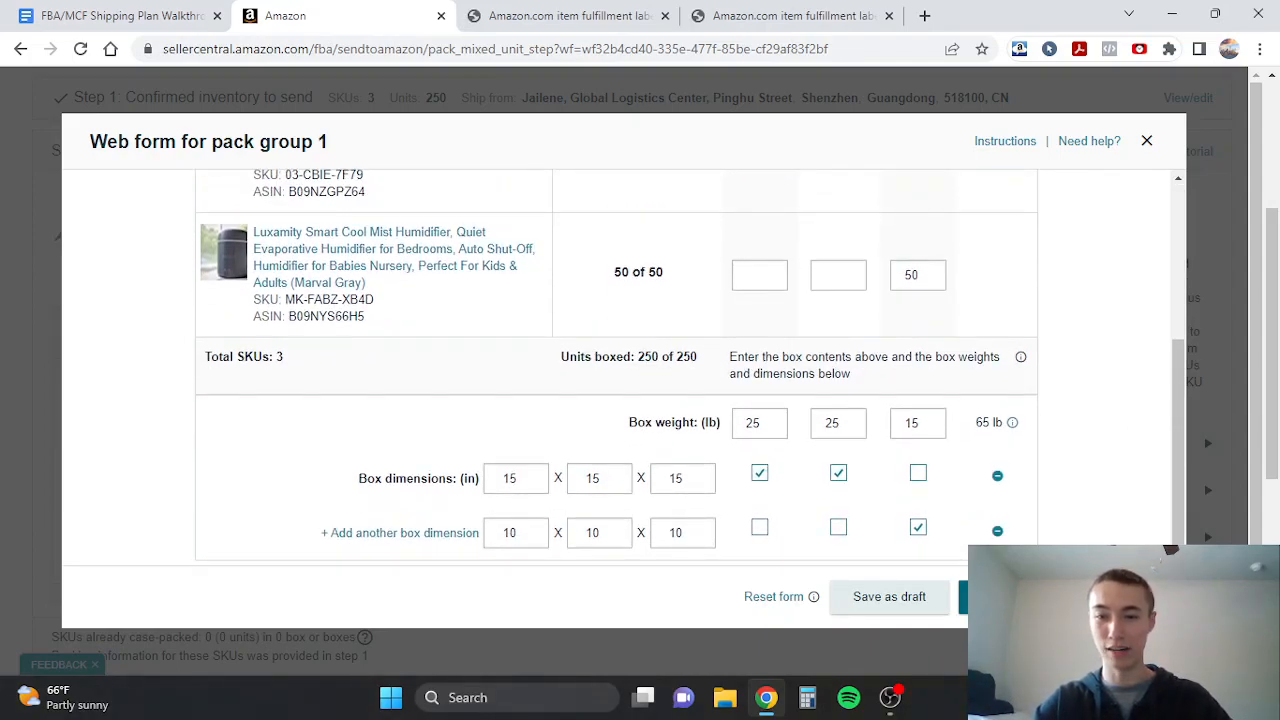
left_click(1058, 597)
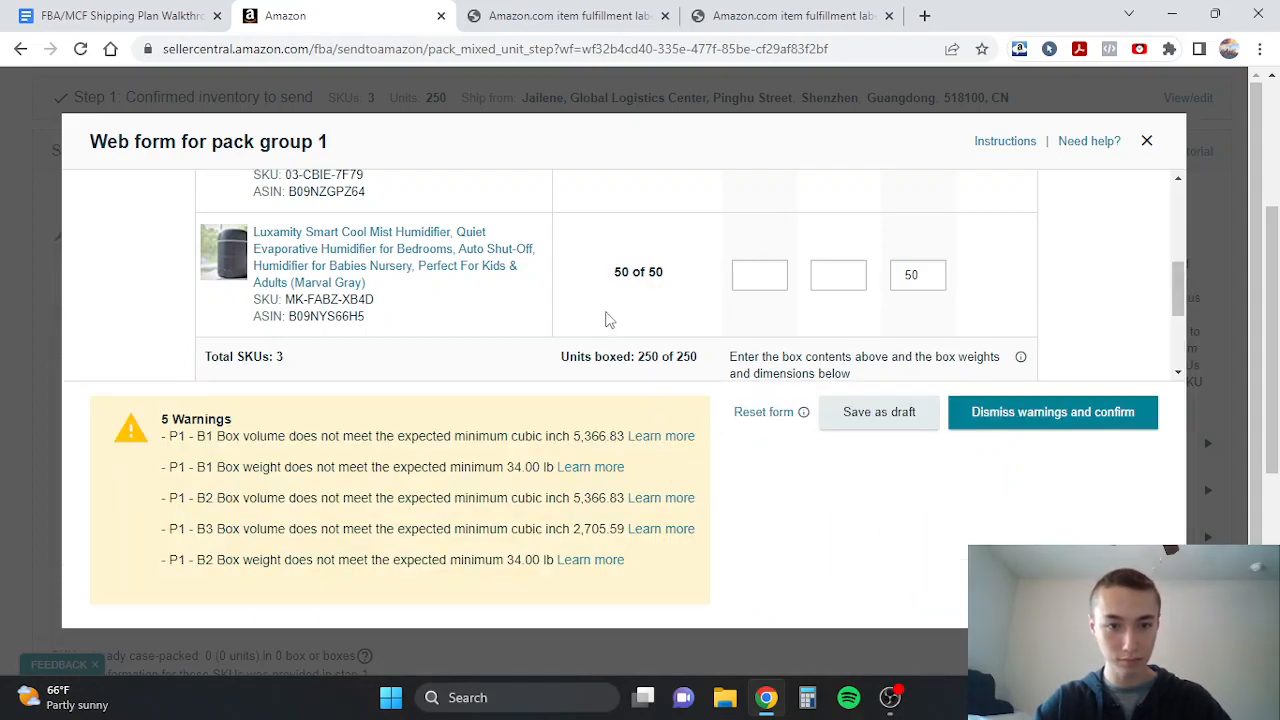
scroll(605, 319, "up", 1)
scroll(605, 319, "down", 3)
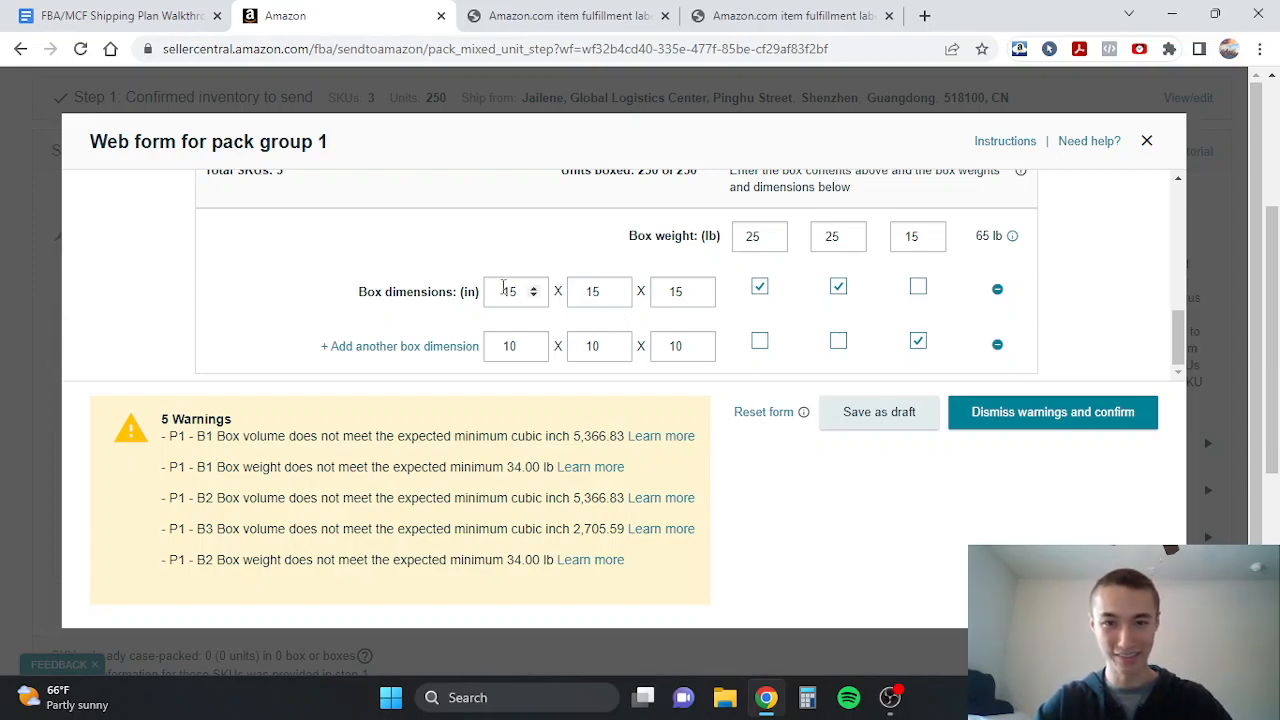
left_click(1040, 420)
Step: Review the packing information for pack group 1, and confirm it to continue to the shipping step
scroll(846, 443, "down", 2)
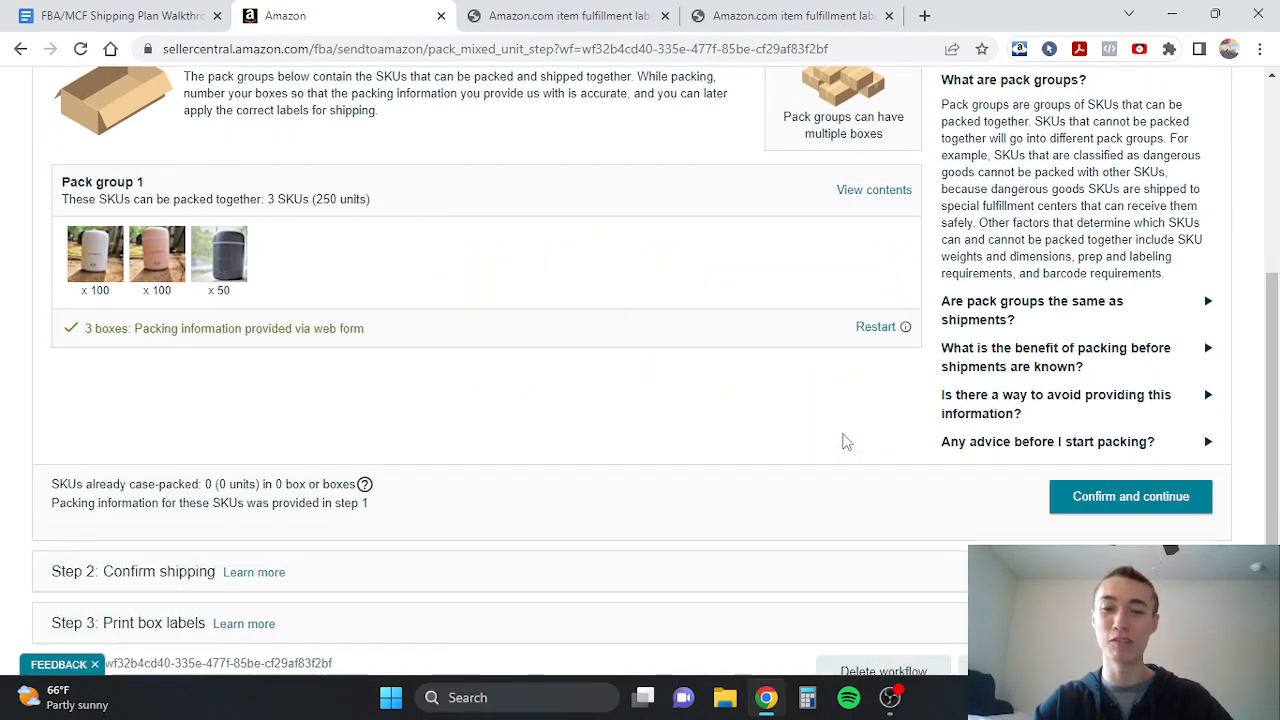
scroll(847, 442, "down", 1)
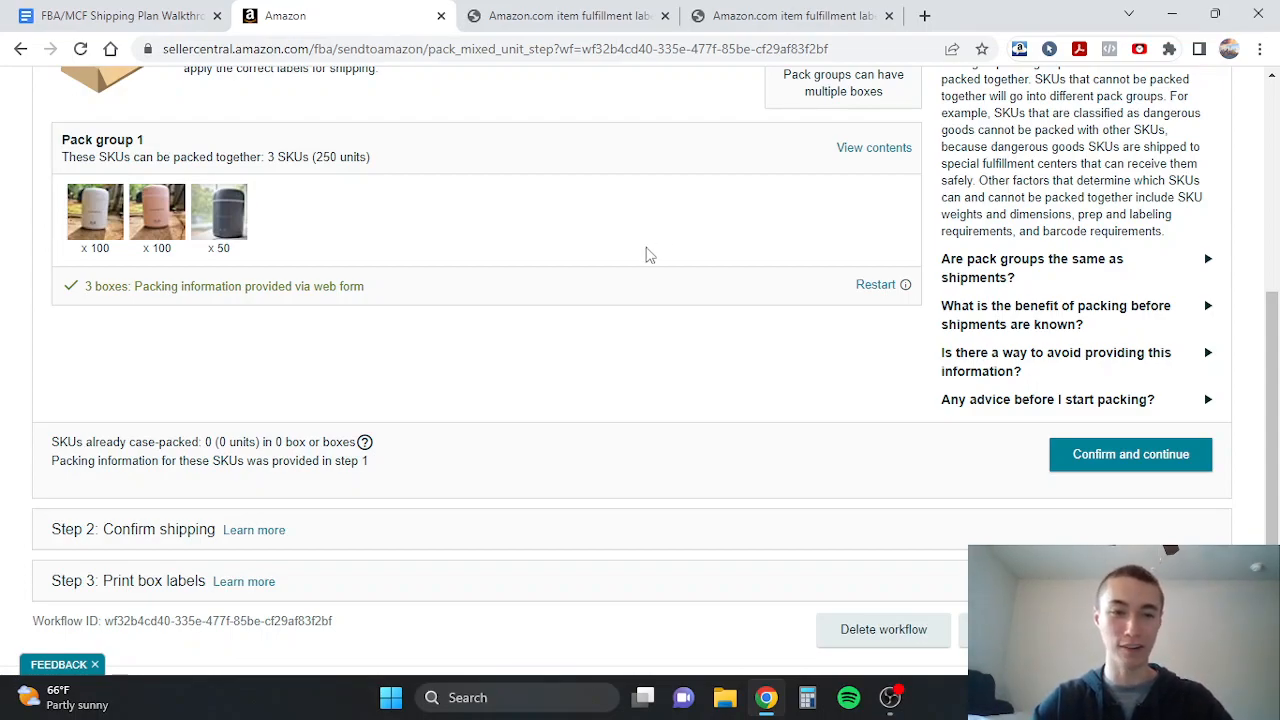
scroll(563, 338, "down", 1)
scroll(563, 338, "up", 1)
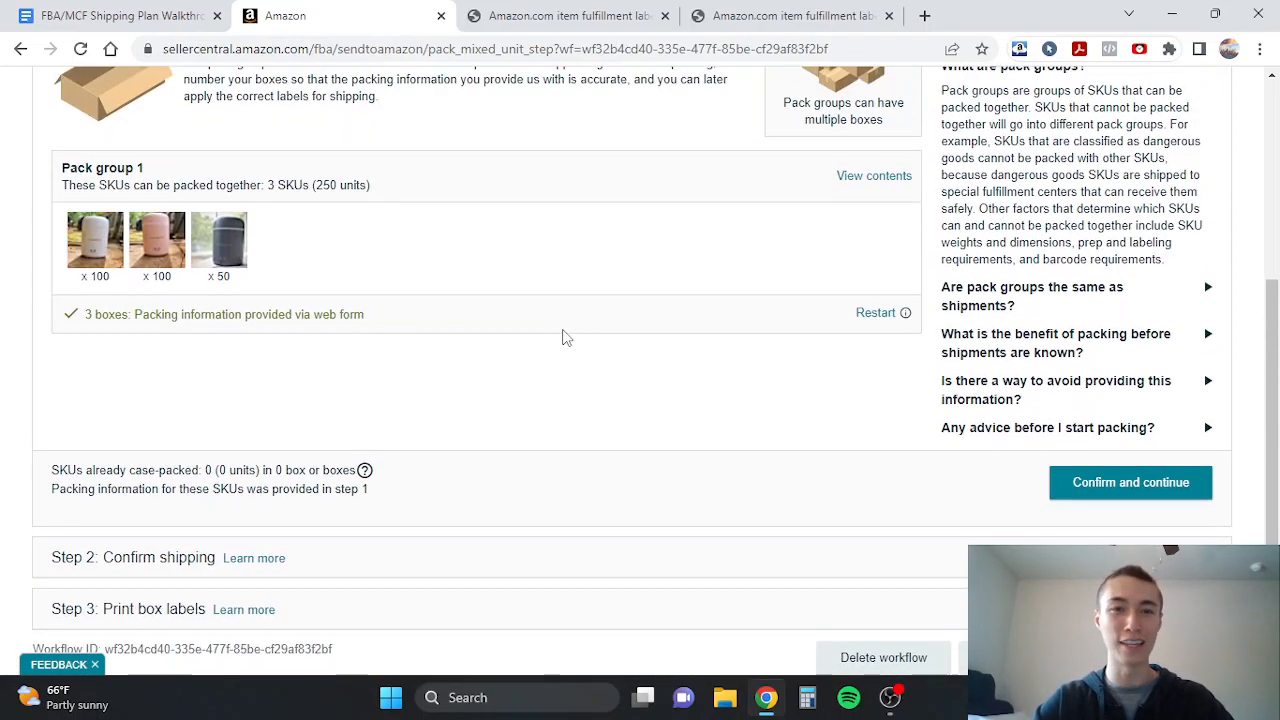
scroll(840, 420, "up", 1)
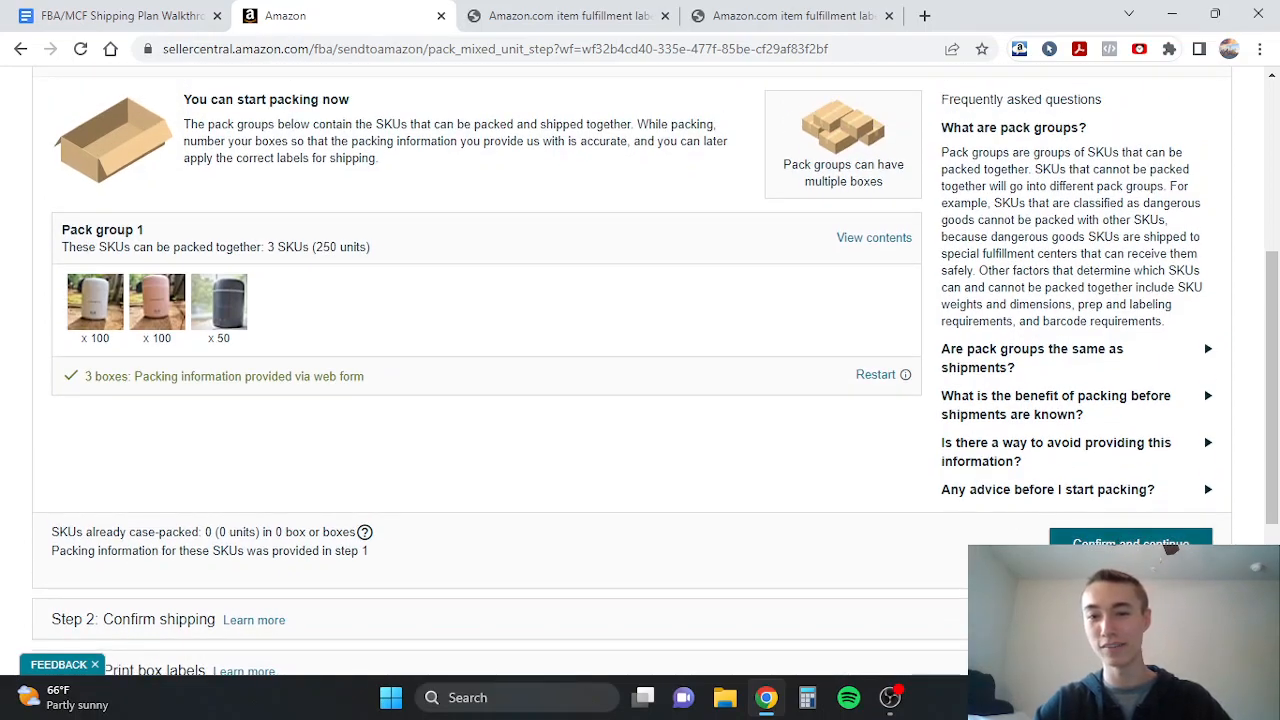
scroll(766, 528, "down", 1)
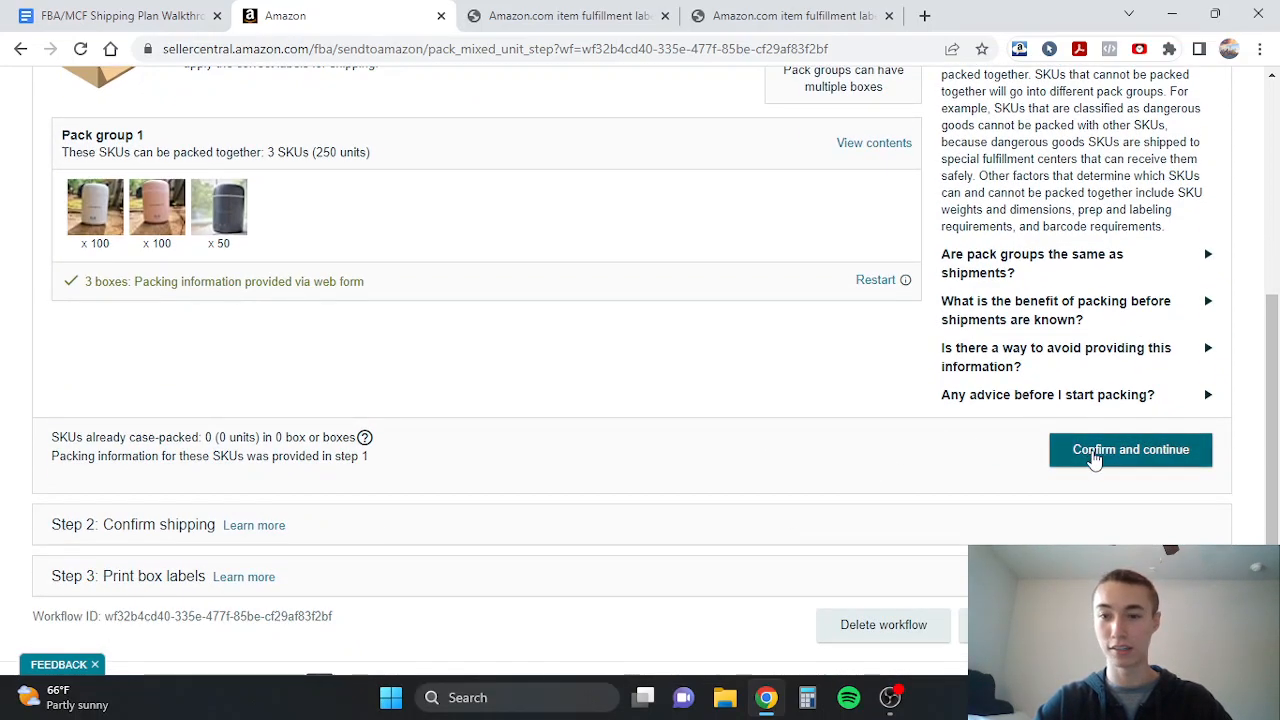
left_click(1095, 456)
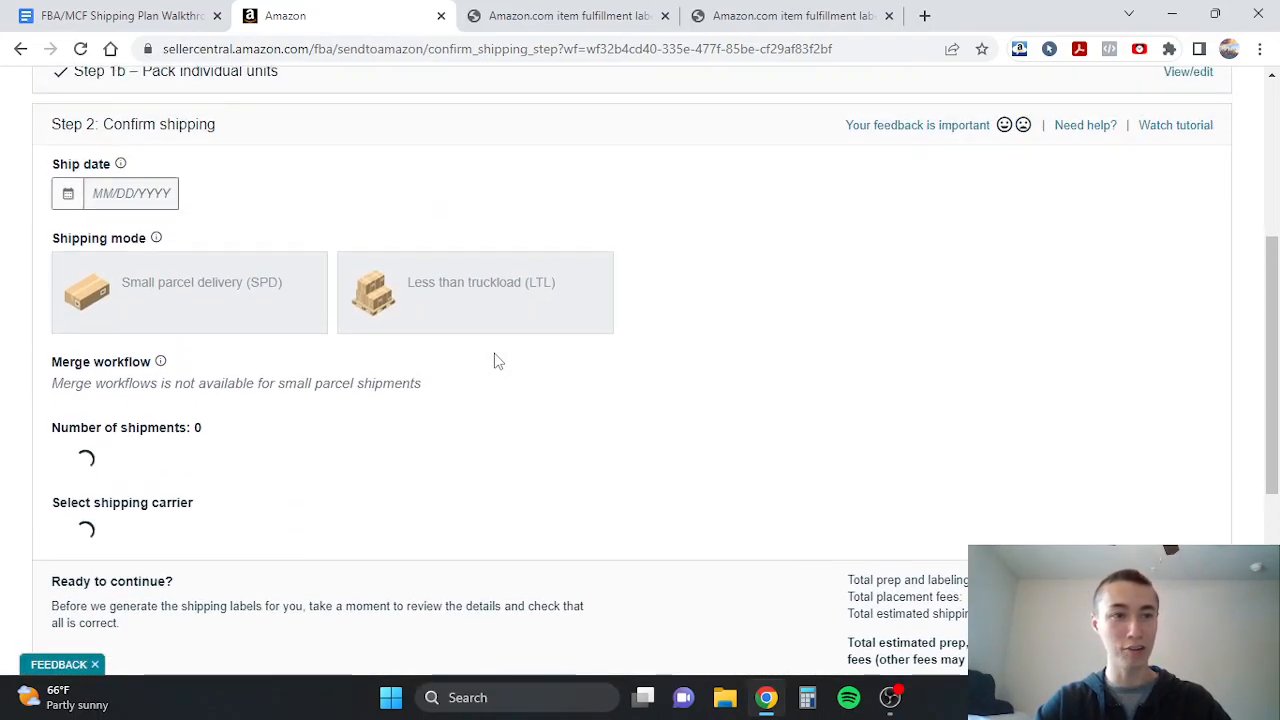
Step: Set the ship date to 5/4/2023, consulting the walkthrough's supplier questions, and choose small parcel delivery (SPD) as the shipping mode
left_click(128, 272)
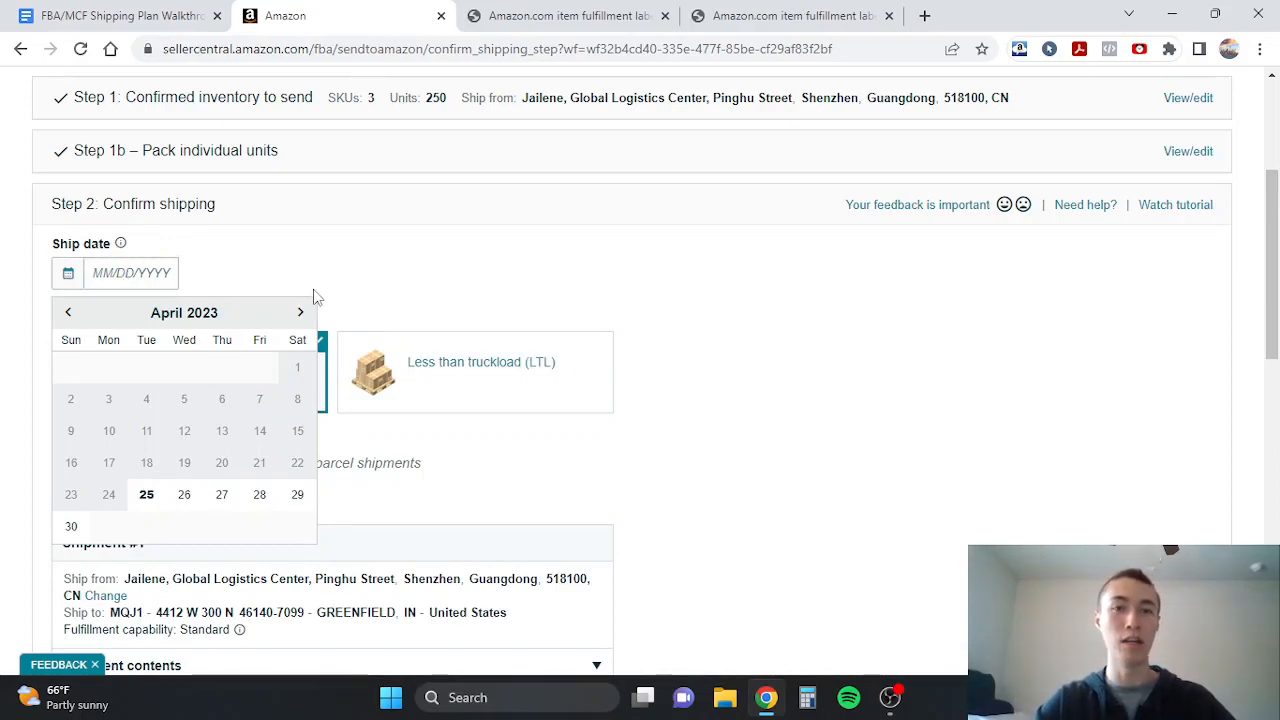
left_click(150, 16)
scroll(498, 340, "down", 6)
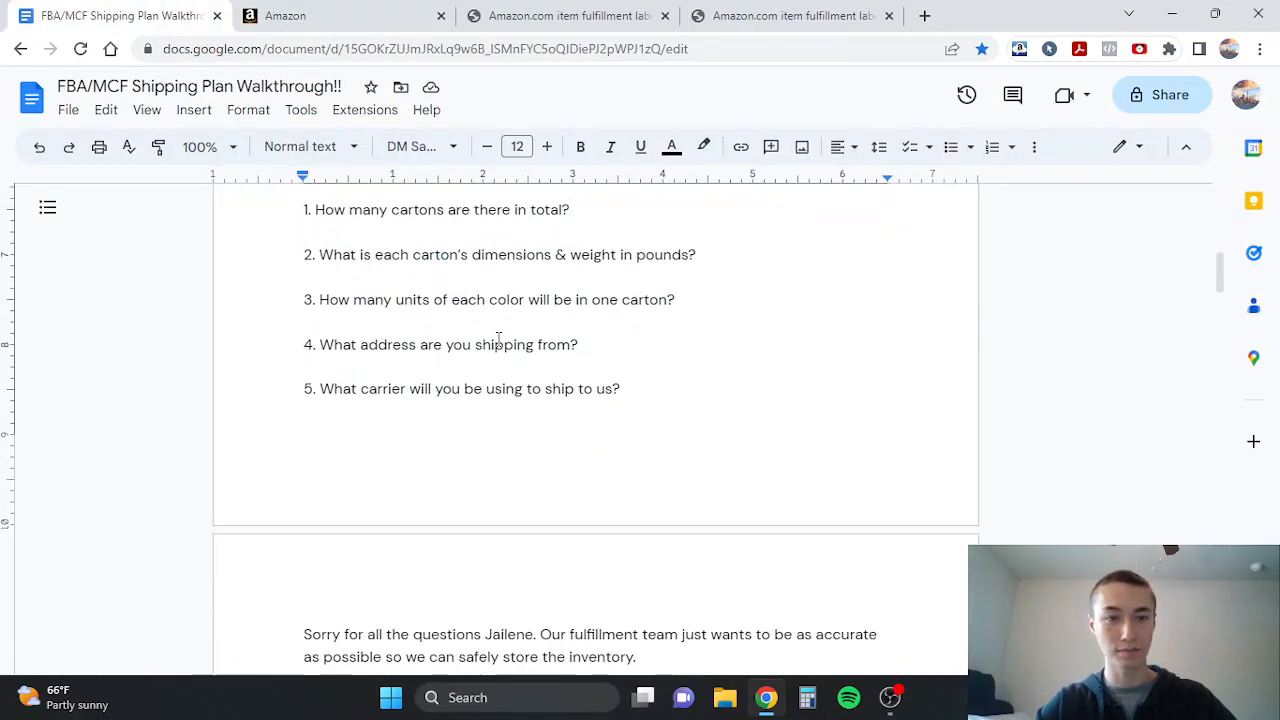
left_click(296, 27)
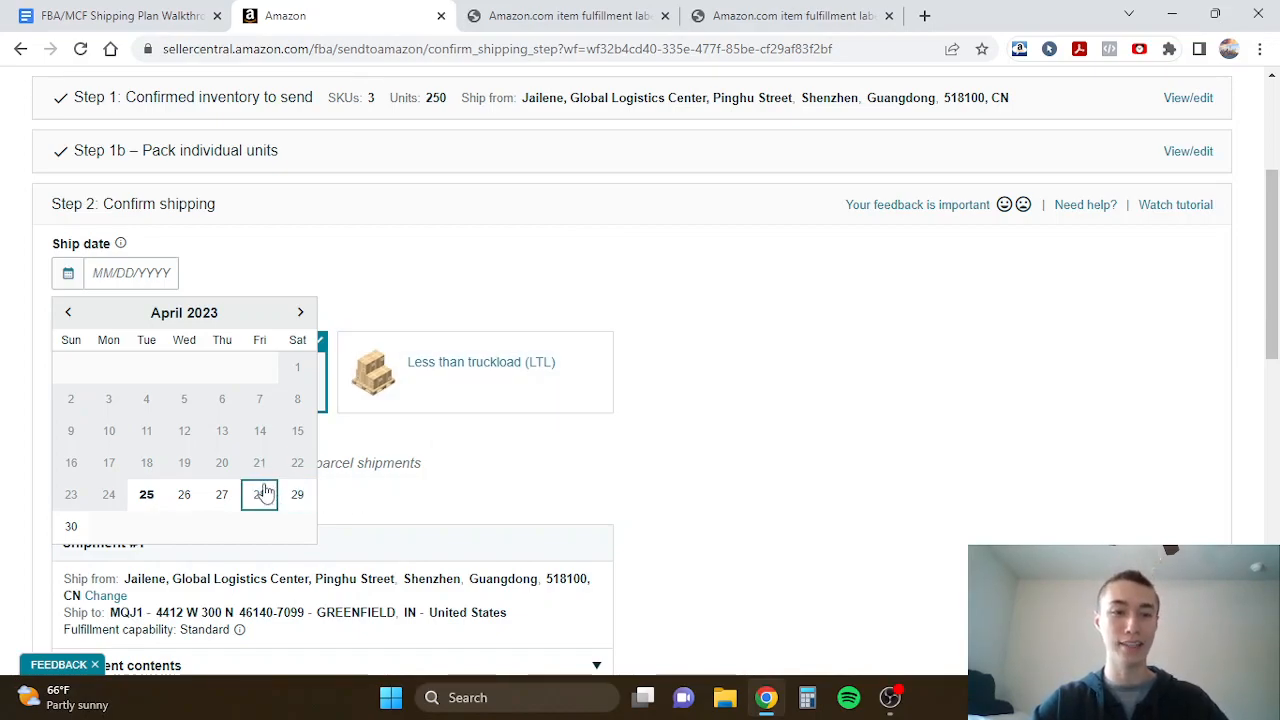
left_click(299, 313)
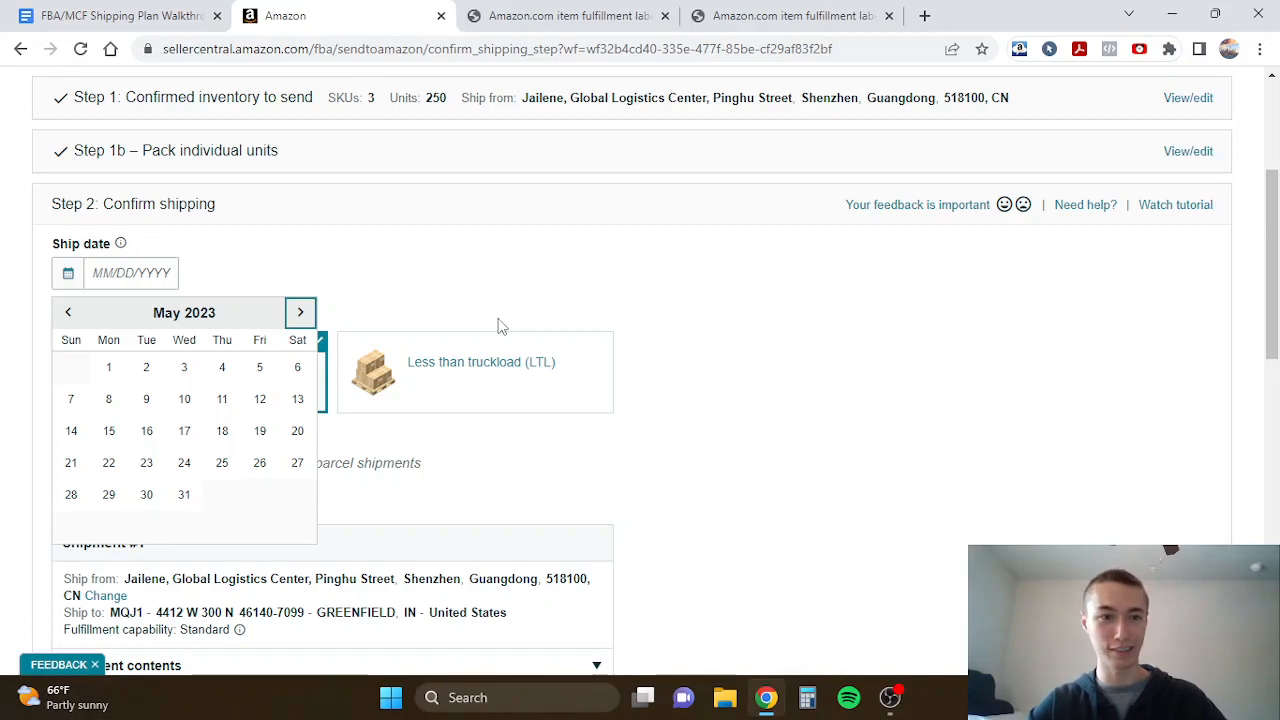
left_click(228, 368)
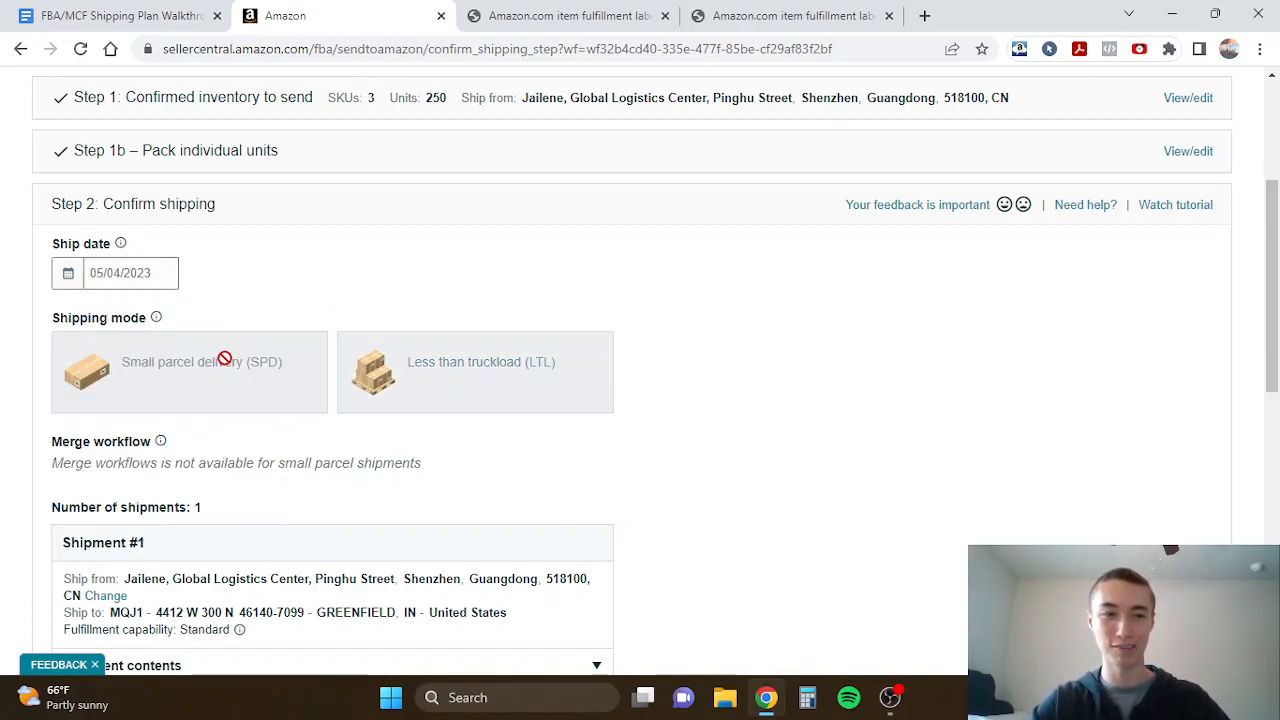
scroll(178, 298, "down", 1)
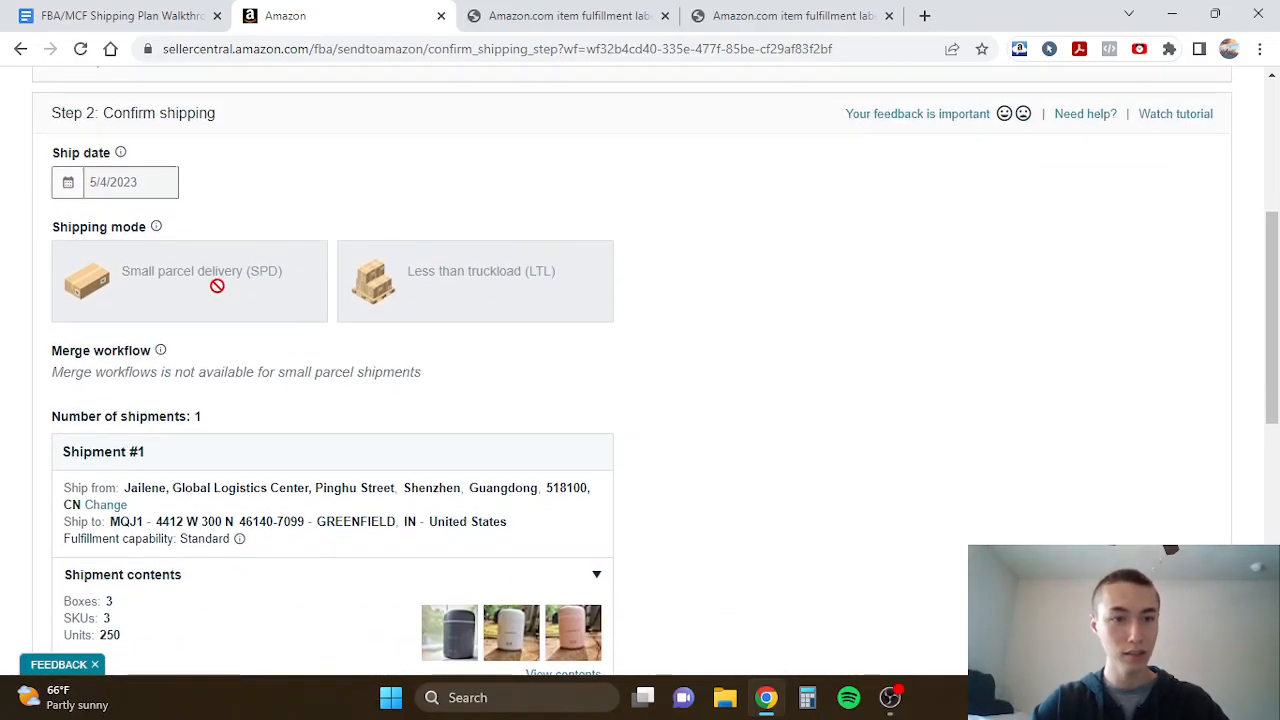
left_click(152, 425)
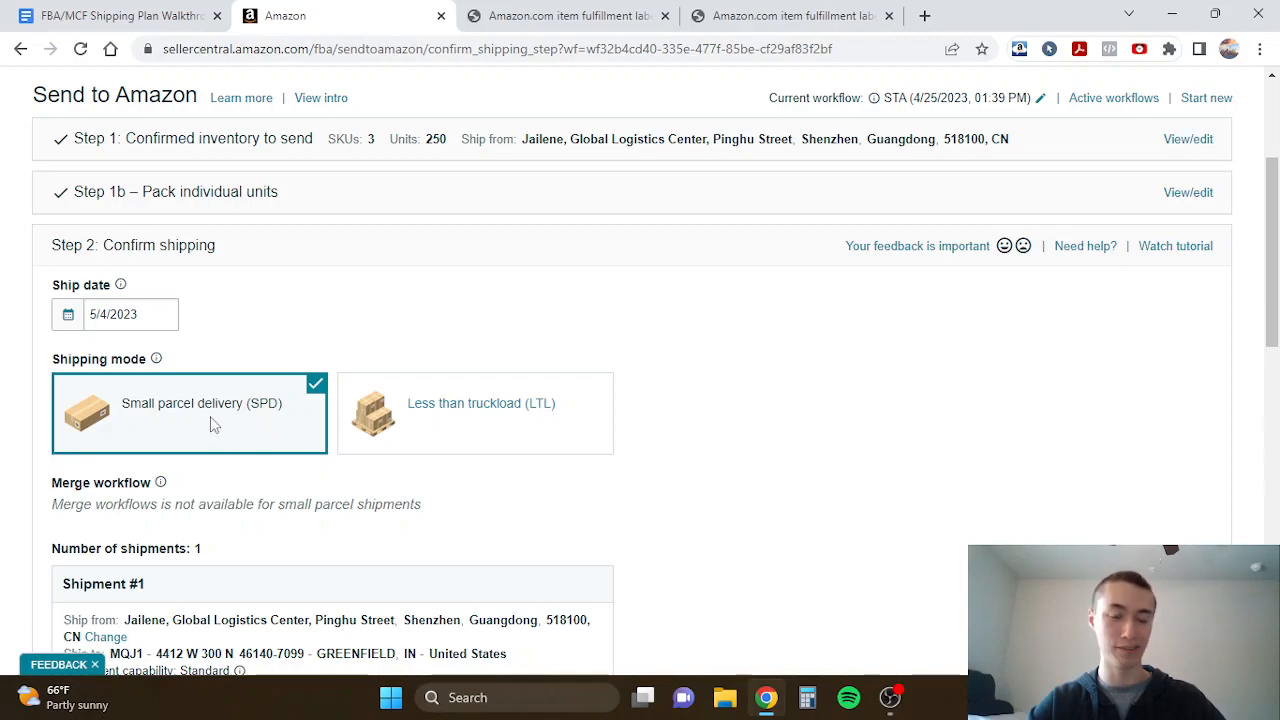
Step: Review shipment 1's box, SKU and unit summary and its detailed box contents
scroll(577, 294, "down", 2)
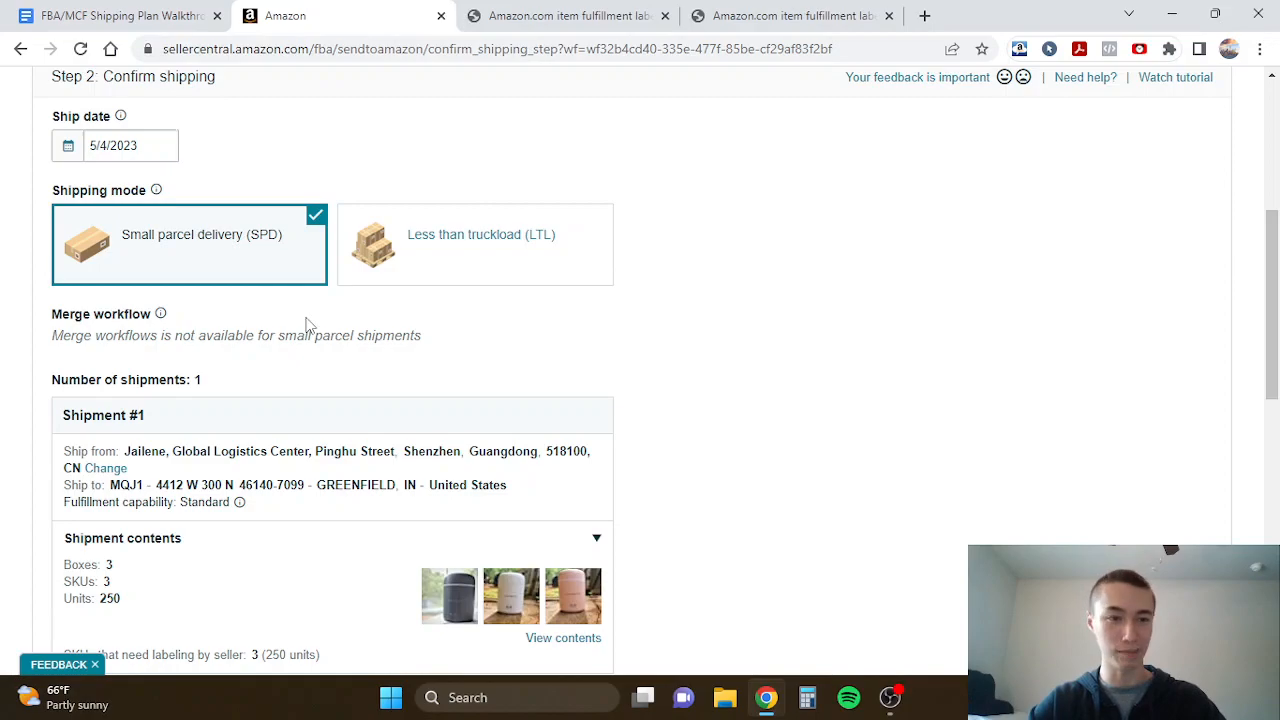
scroll(307, 324, "down", 2)
scroll(307, 324, "down", 3)
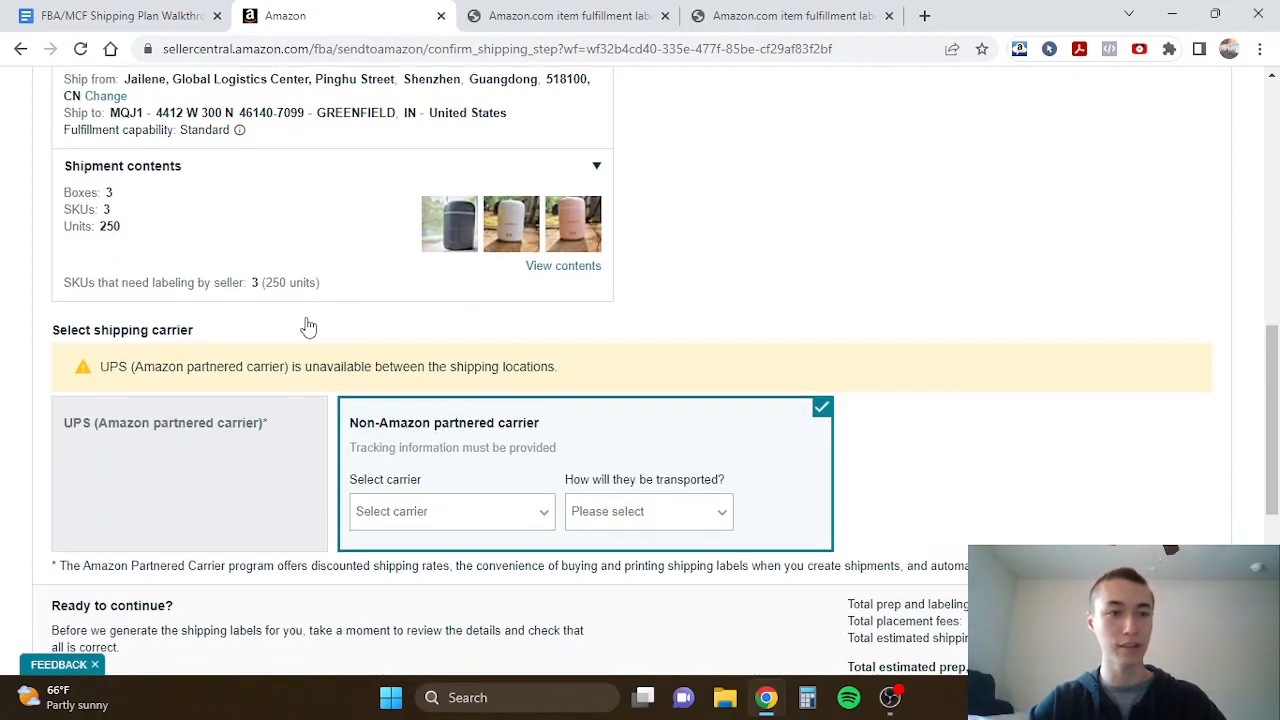
left_click_drag(105, 196, 114, 198)
left_click(104, 211)
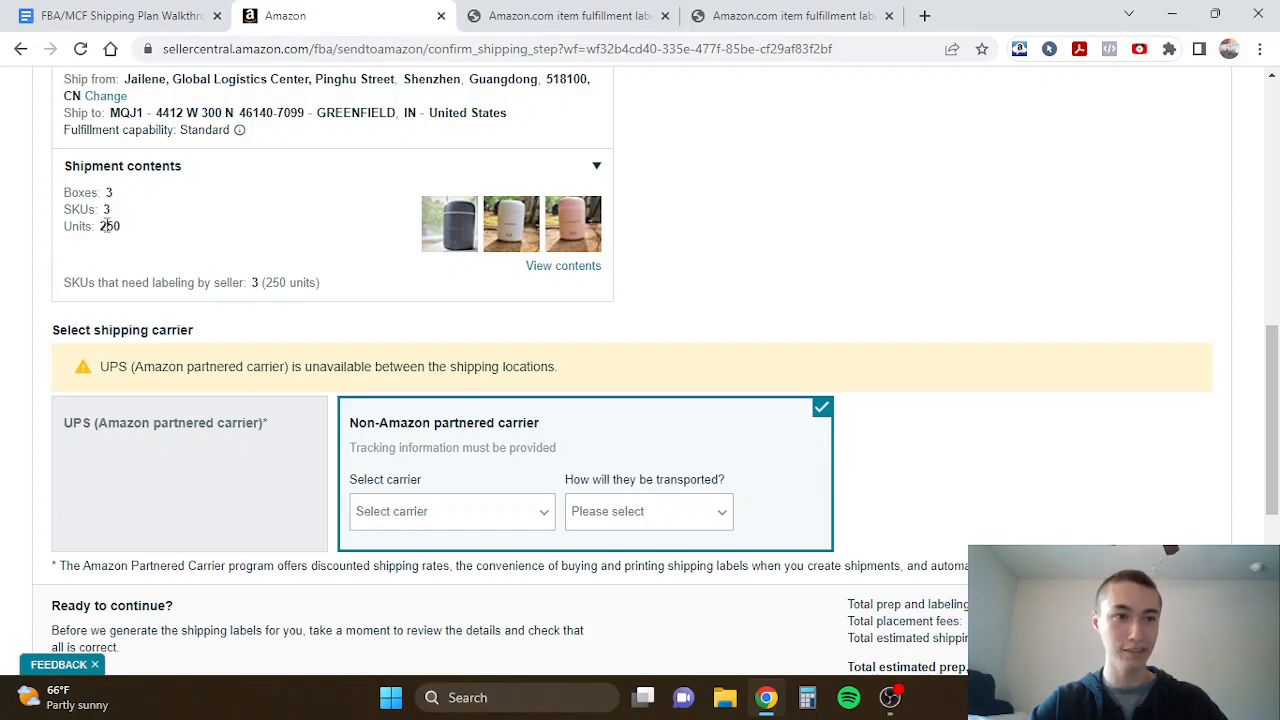
left_click(537, 267)
scroll(880, 378, "down", 3)
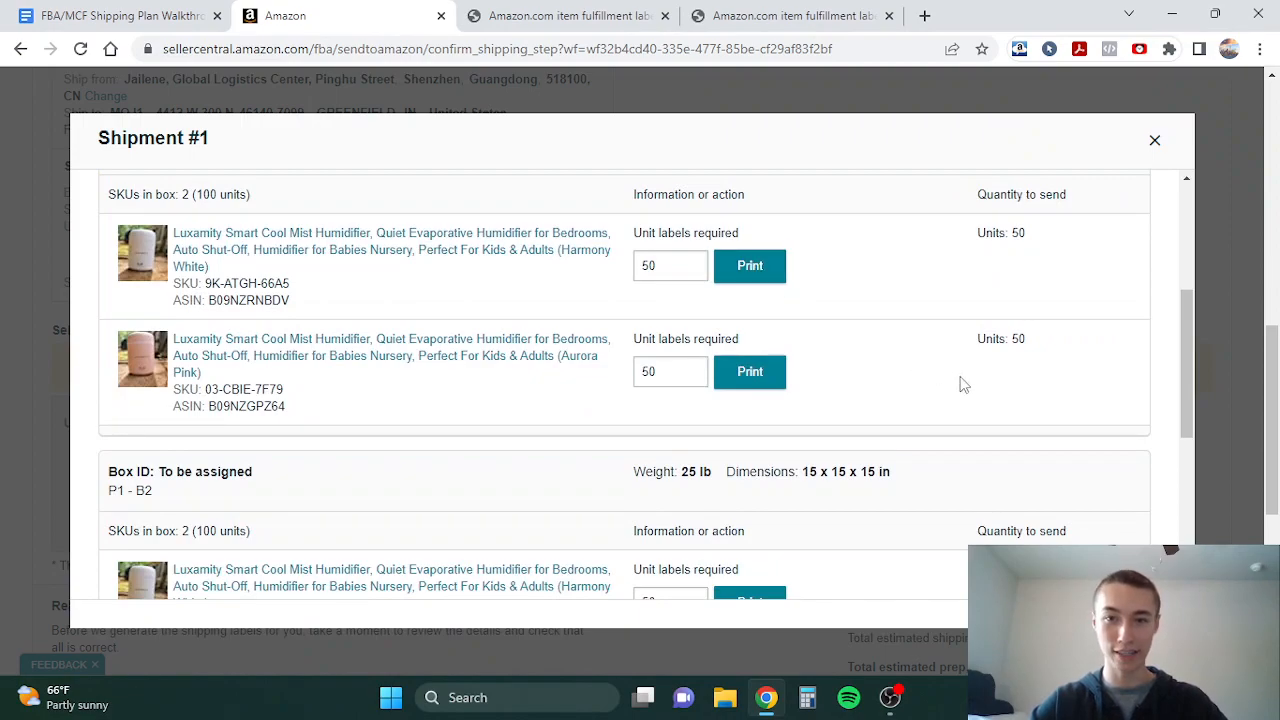
scroll(962, 384, "down", 3)
scroll(994, 420, "up", 4)
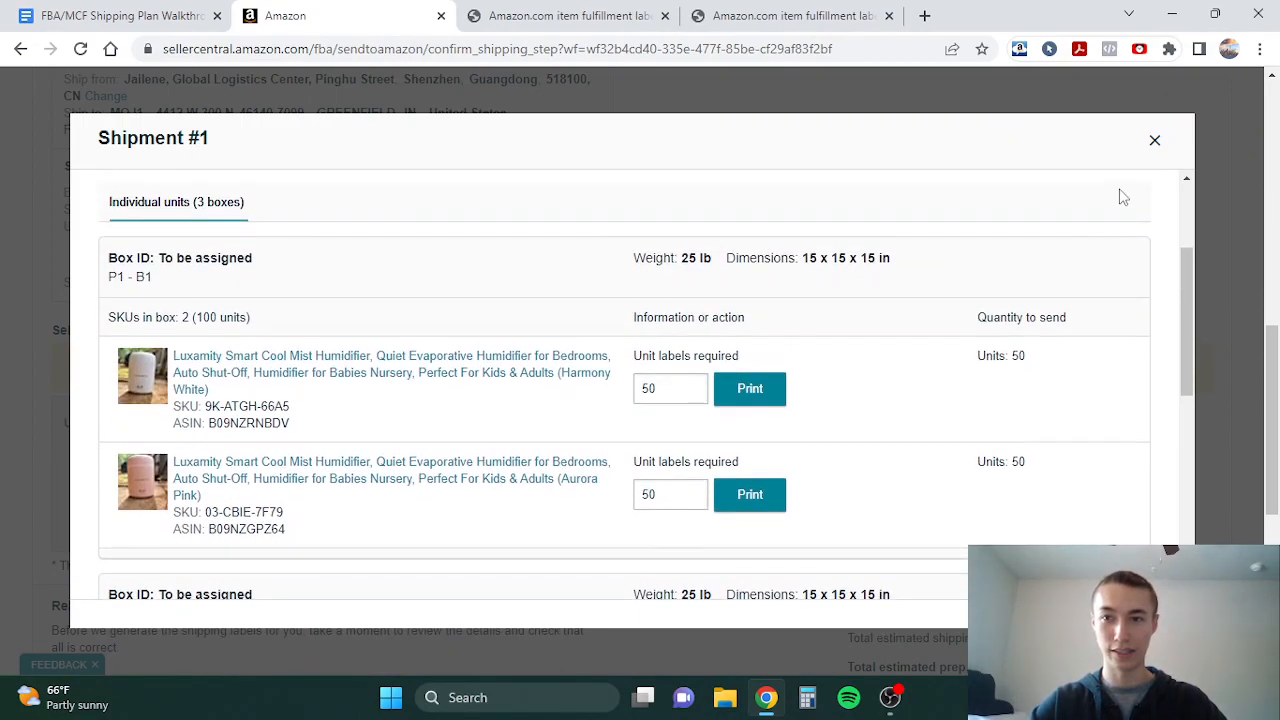
left_click(1152, 144)
Step: Choose DHL as the non-Amazon partnered carrier with Air transport, and accept the charges to confirm shipping
scroll(474, 312, "down", 2)
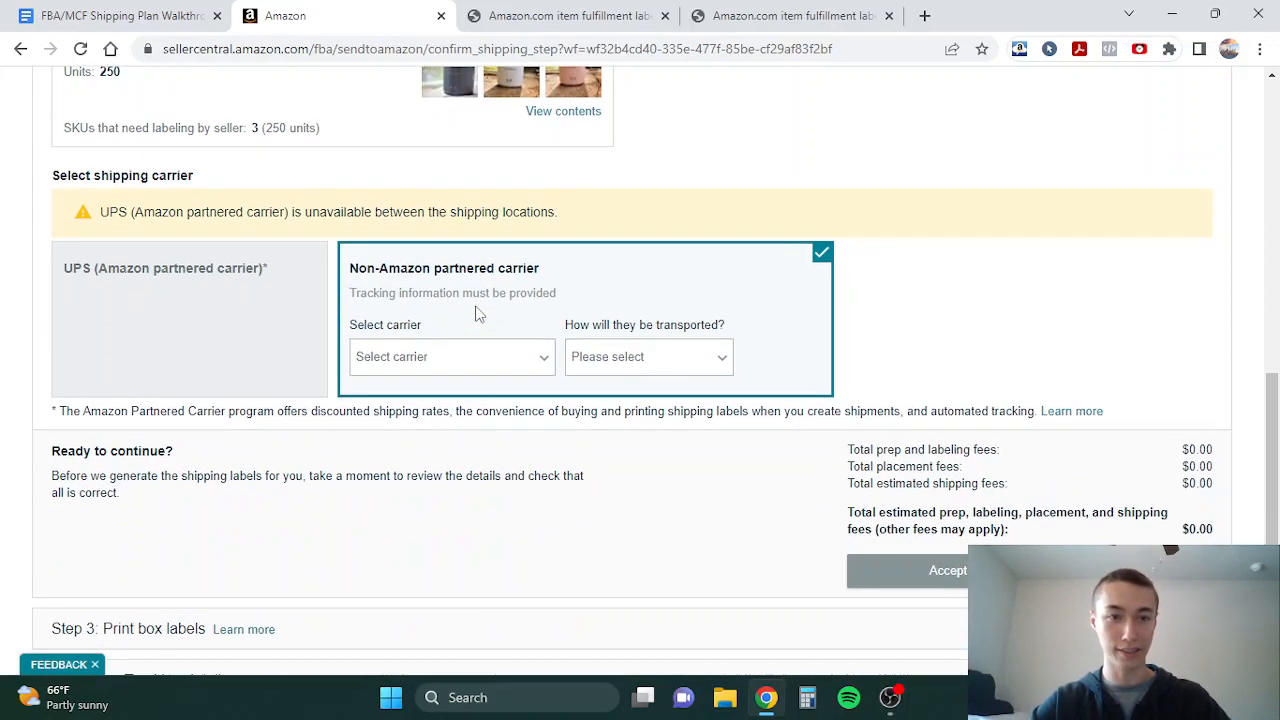
left_click(383, 358)
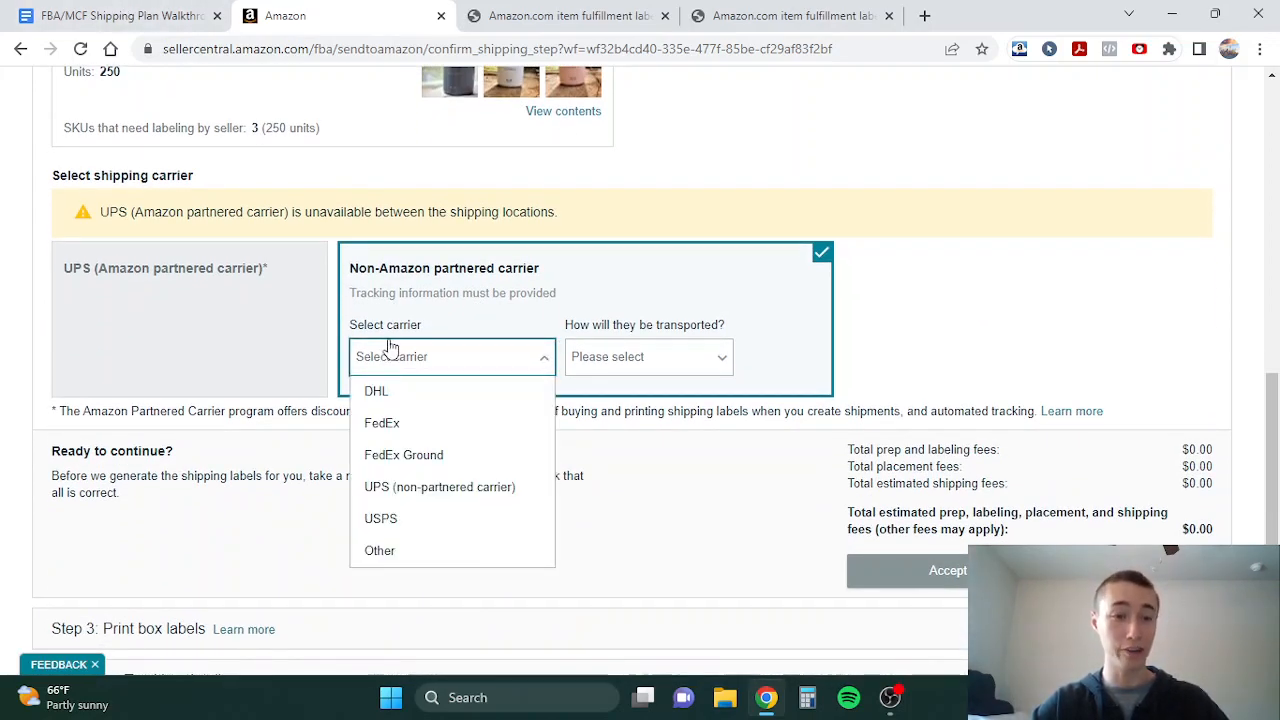
left_click(380, 391)
left_click(633, 357)
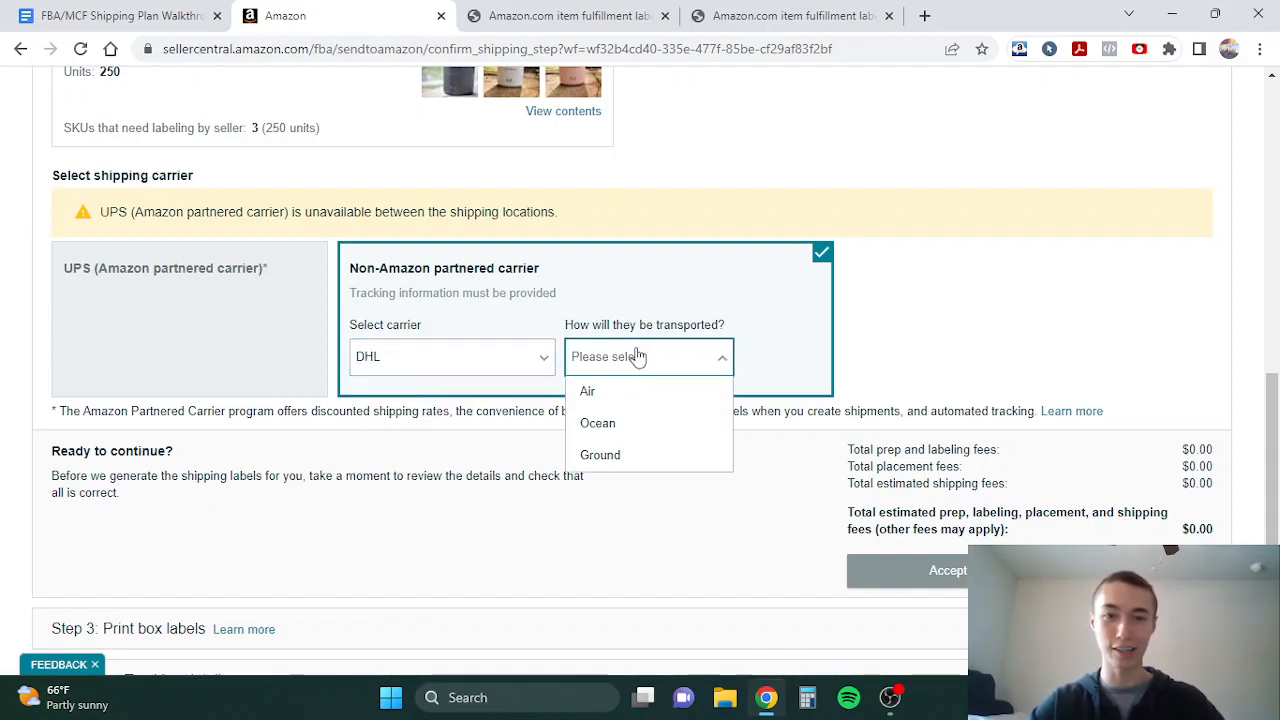
left_click(618, 399)
scroll(430, 444, "down", 1)
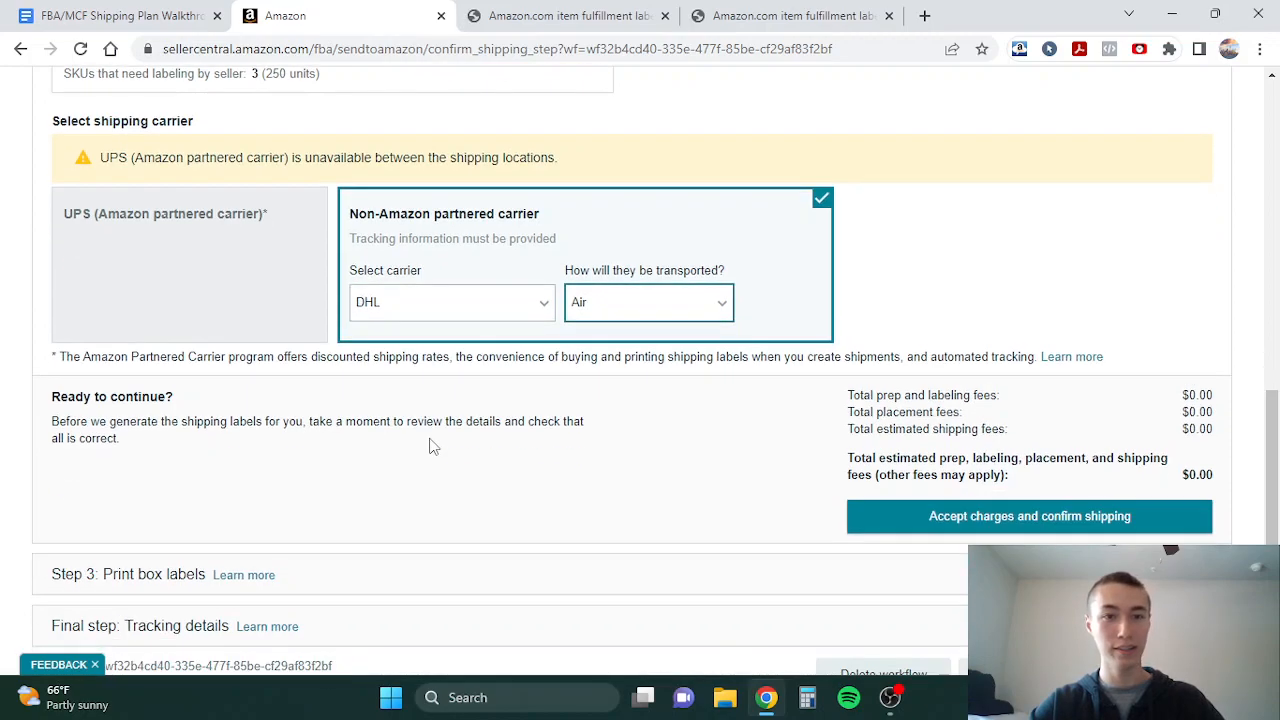
left_click(957, 516)
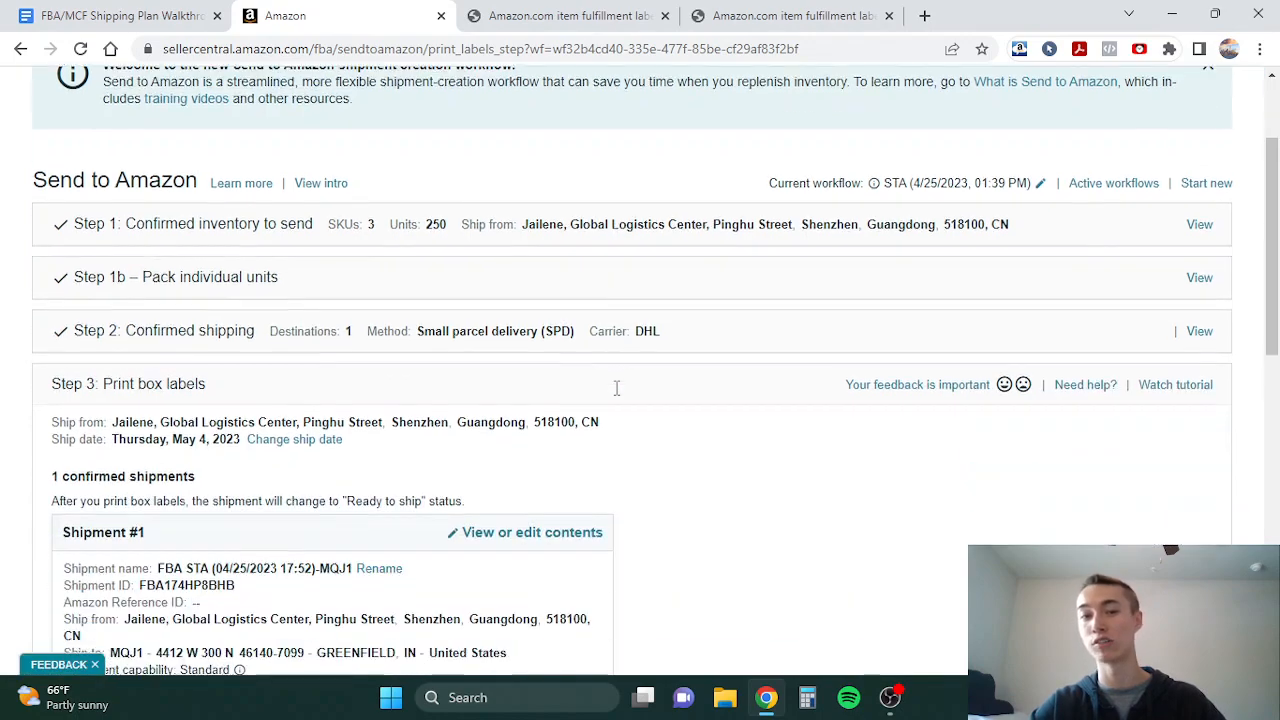
Step: Review the confirmed shipment's details and the follow-up instructions in the box label printing step
scroll(617, 390, "down", 7)
scroll(617, 396, "up", 1)
scroll(617, 396, "up", 2)
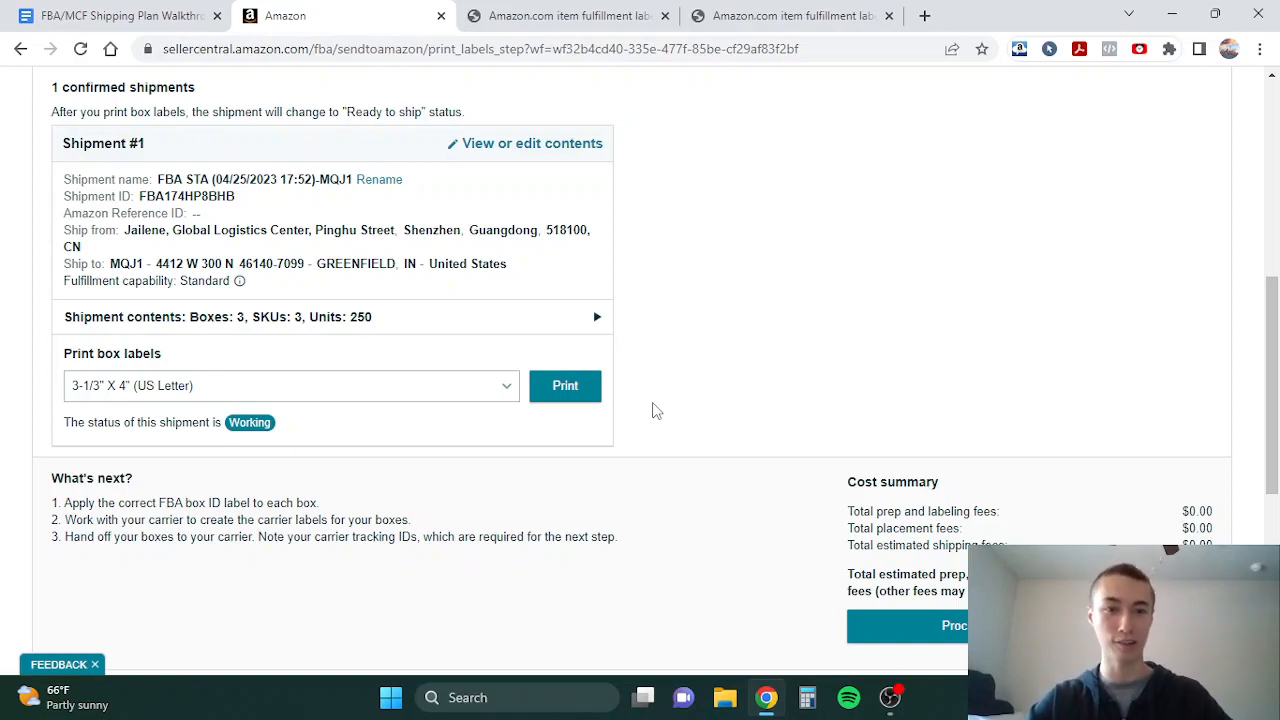
scroll(655, 410, "up", 1)
scroll(655, 410, "up", 1)
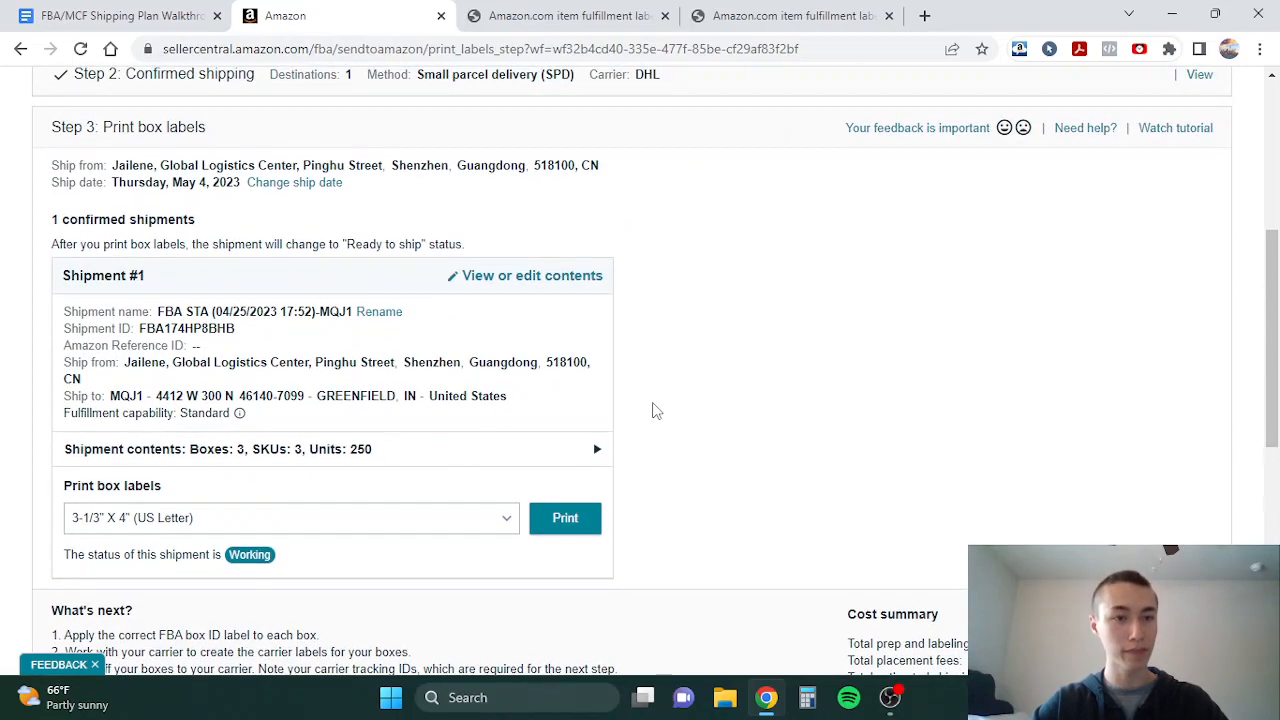
mouse_move(239, 413)
scroll(218, 389, "down", 1)
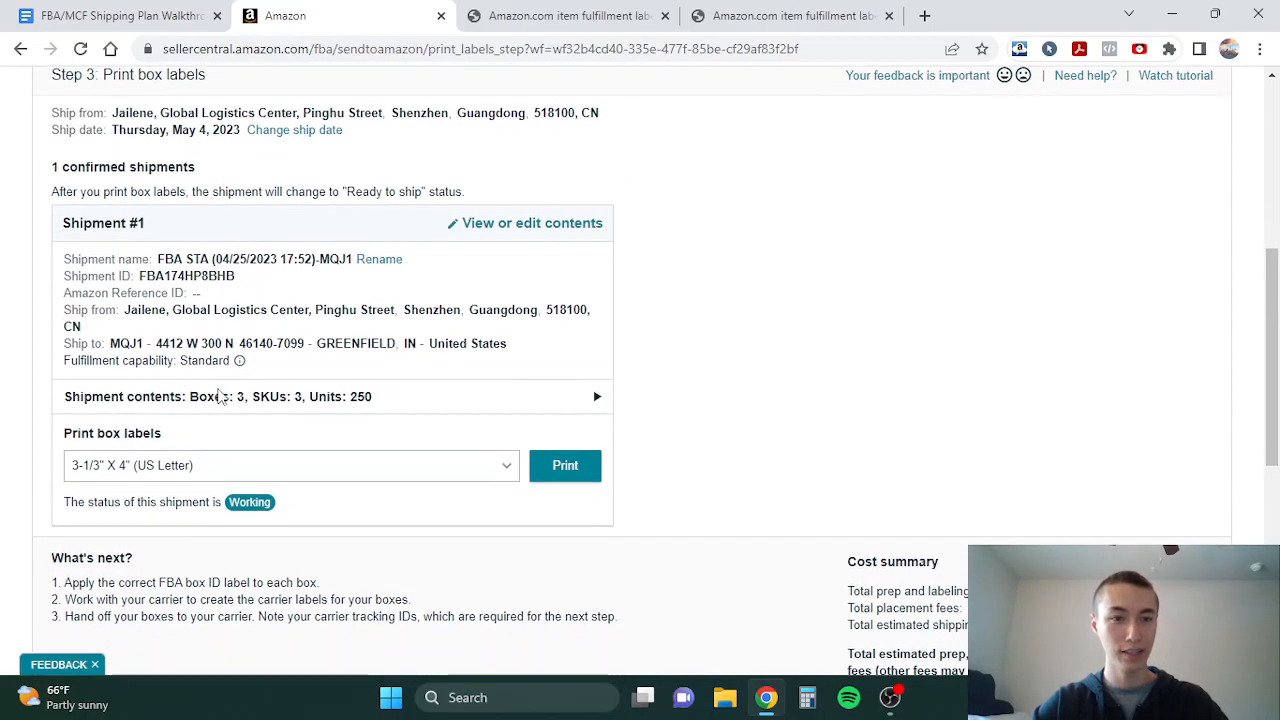
Step: Check the walkthrough's supplier message section, and print shipment 1's box labels in the 3-1/3" X 4" (US Letter) format
left_click(110, 14)
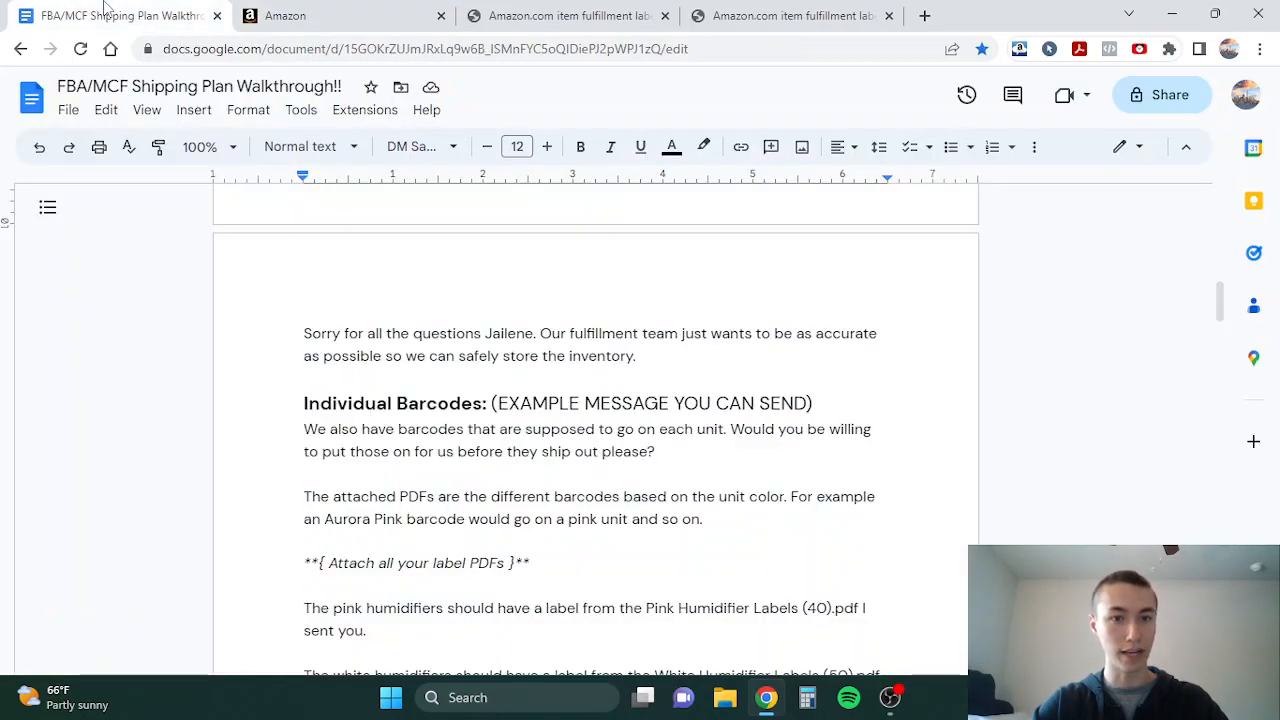
scroll(462, 402, "down", 2)
left_click(290, 15)
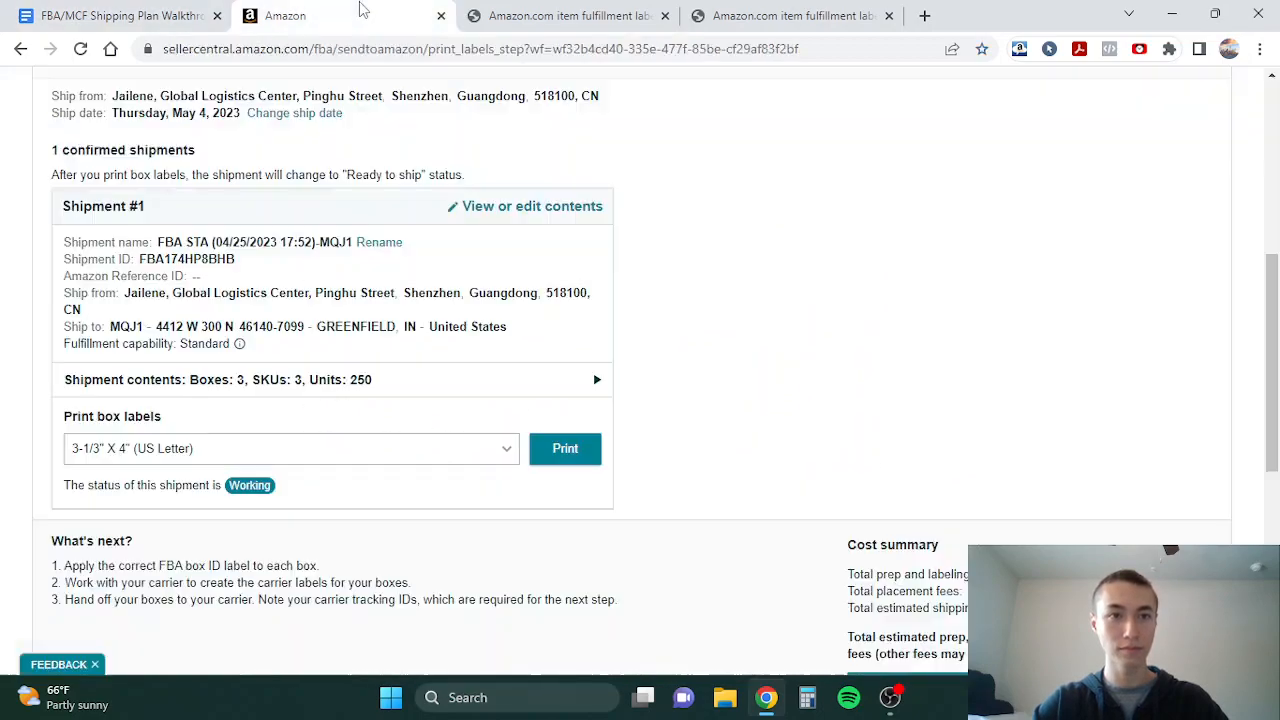
scroll(352, 366, "down", 1)
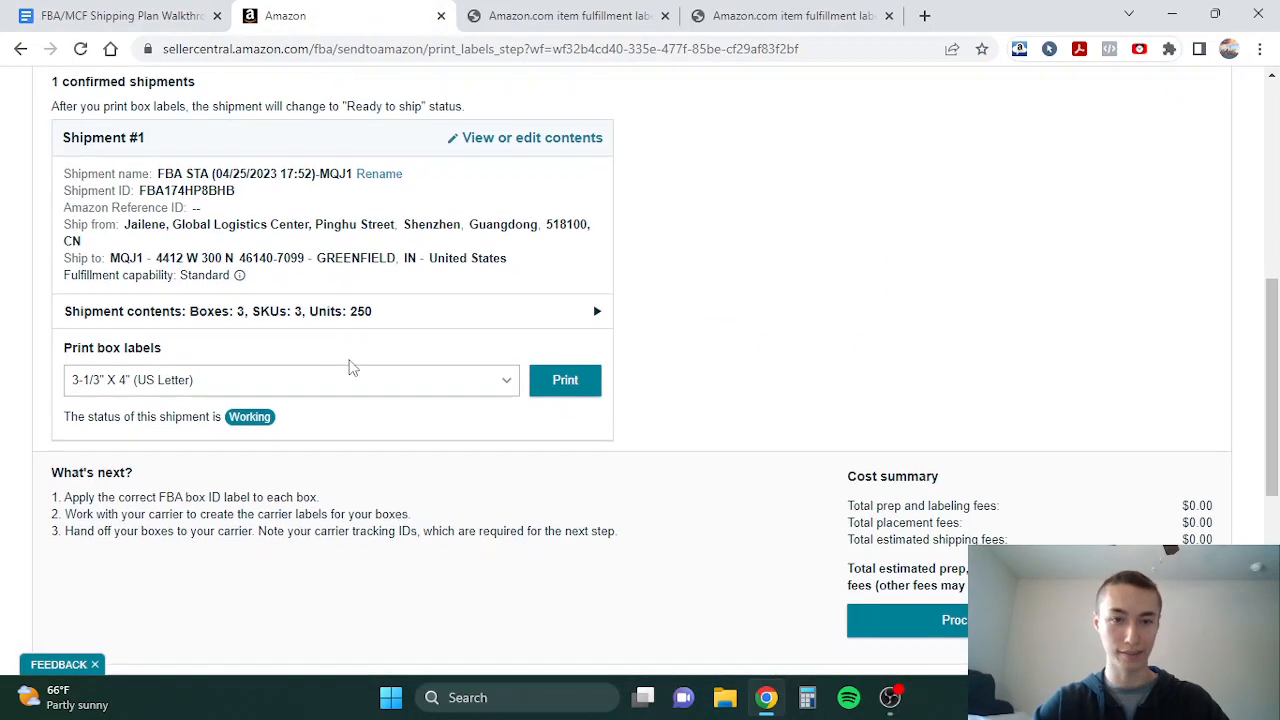
left_click(580, 390)
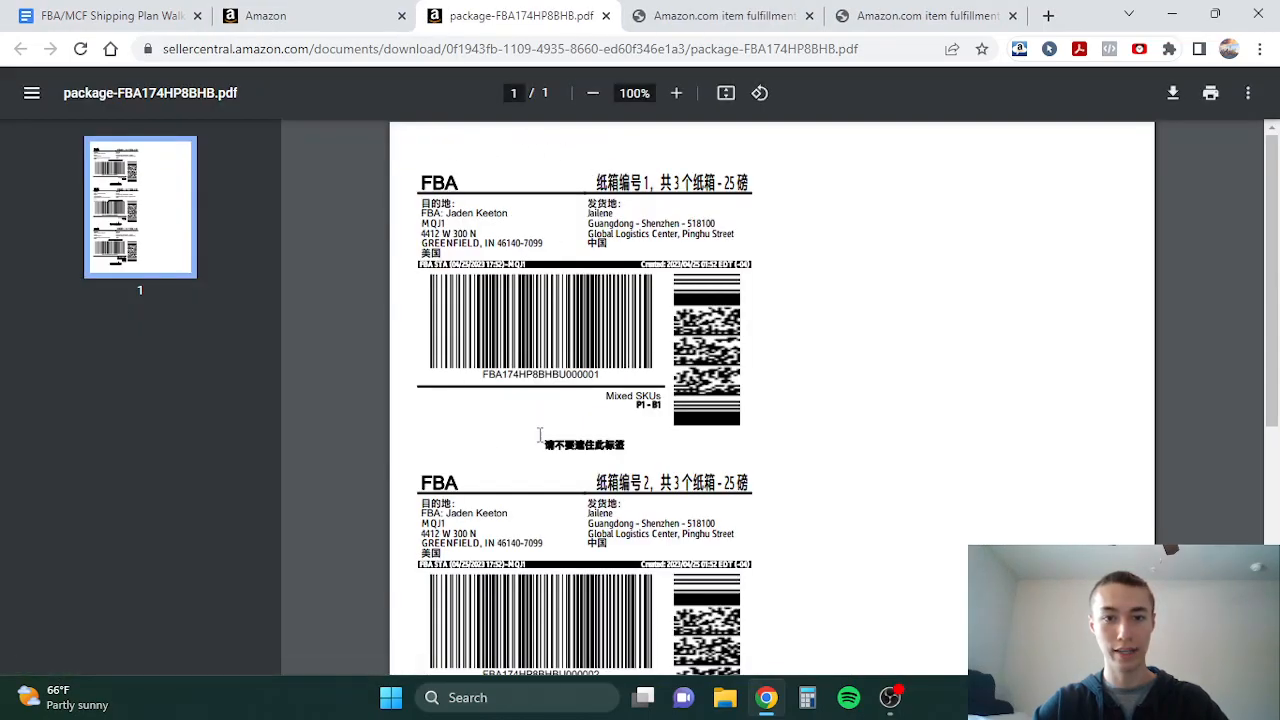
Step: Examine the generated box labels PDF, including the destination details on the first box's label
scroll(541, 440, "down", 3)
scroll(541, 440, "up", 3)
scroll(563, 420, "down", 3)
scroll(540, 300, "up", 2)
scroll(522, 192, "up", 3)
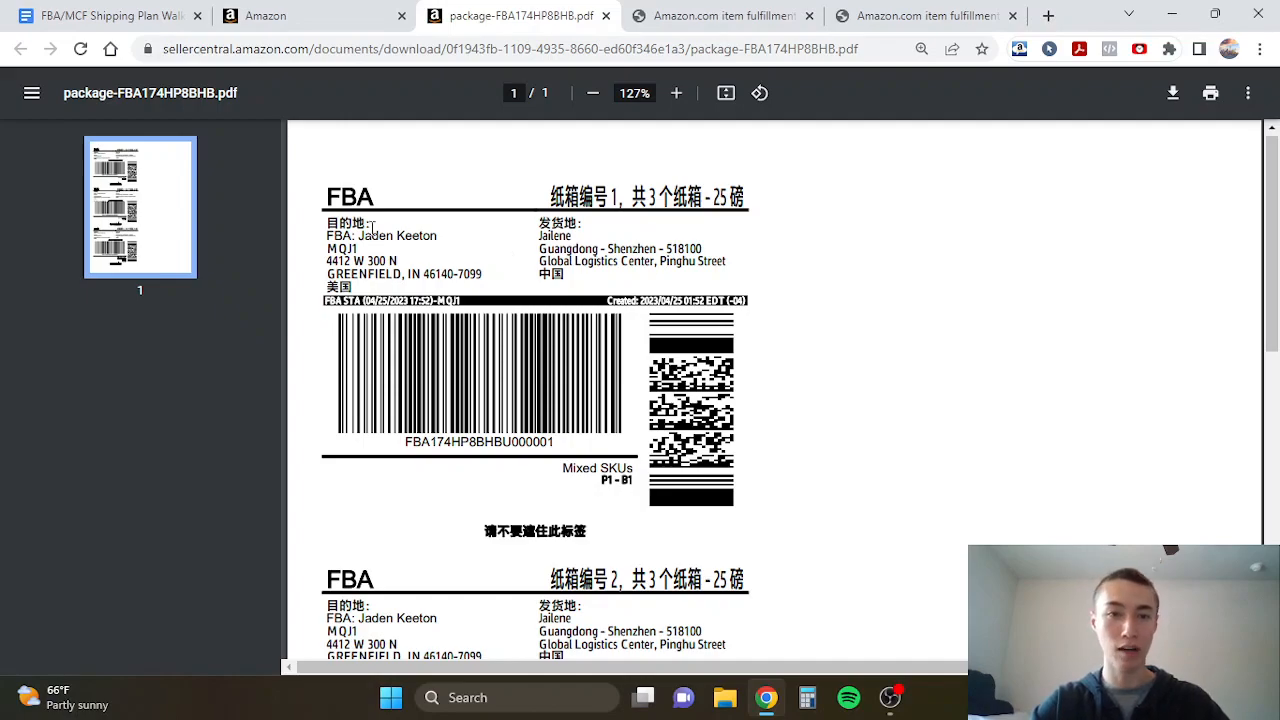
left_click_drag(355, 240, 476, 268)
left_click(487, 274)
Step: Compare the SKU type printed on the first and third box labels
scroll(502, 246, "down", 1)
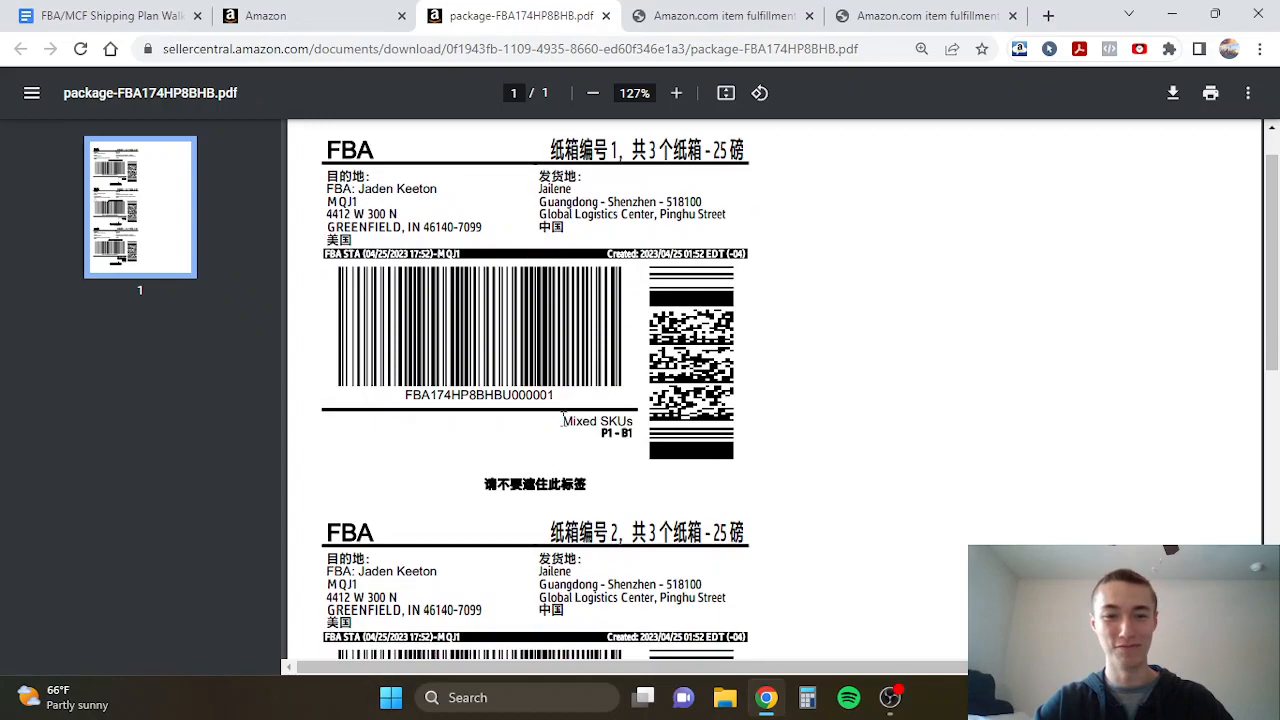
left_click_drag(564, 422, 634, 428)
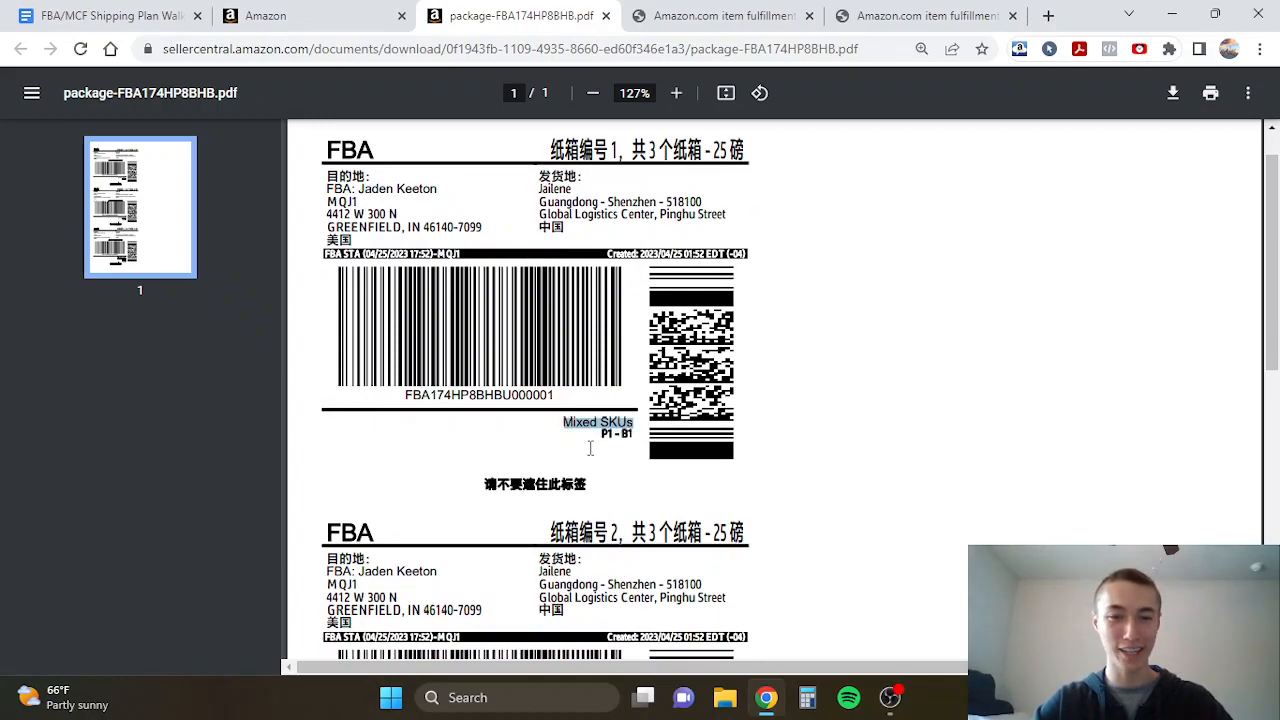
left_click(598, 441)
scroll(598, 441, "down", 6)
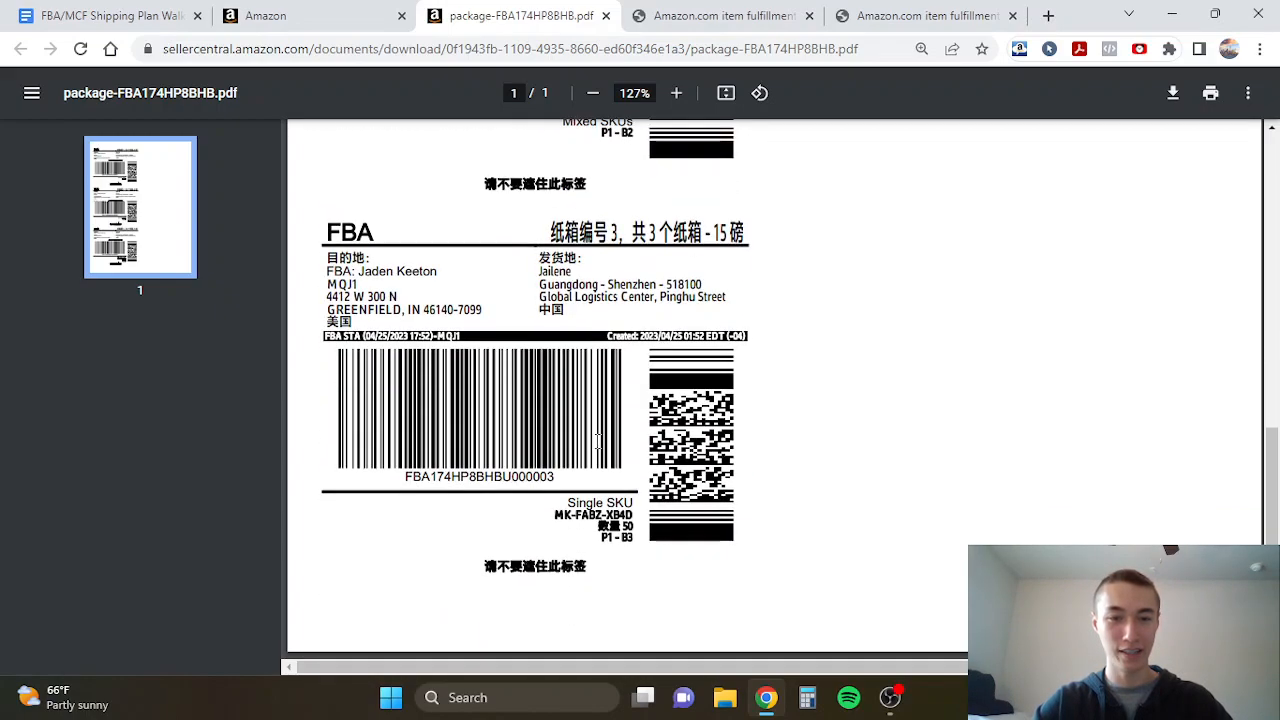
left_click_drag(569, 504, 662, 506)
left_click(664, 512)
scroll(664, 512, "up", 8)
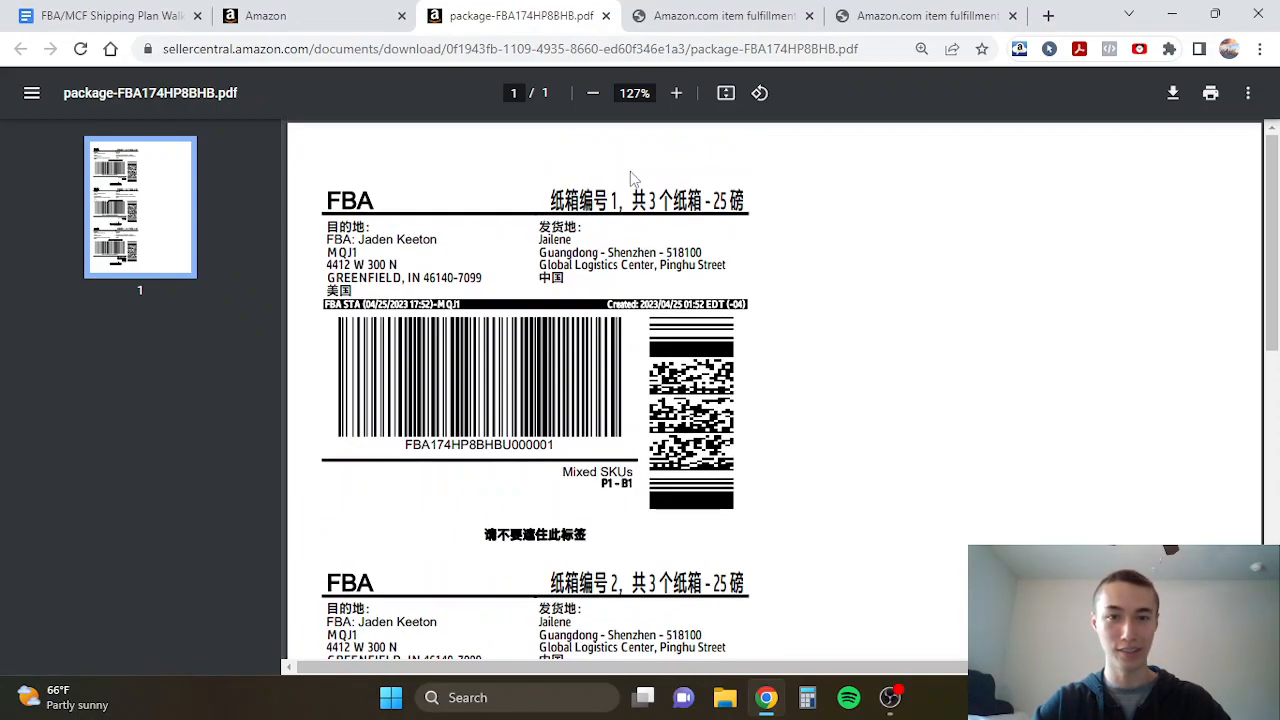
Step: Examine the carton numbering in the headers of the box labels, from the first label through the third
left_click_drag(624, 201, 610, 201)
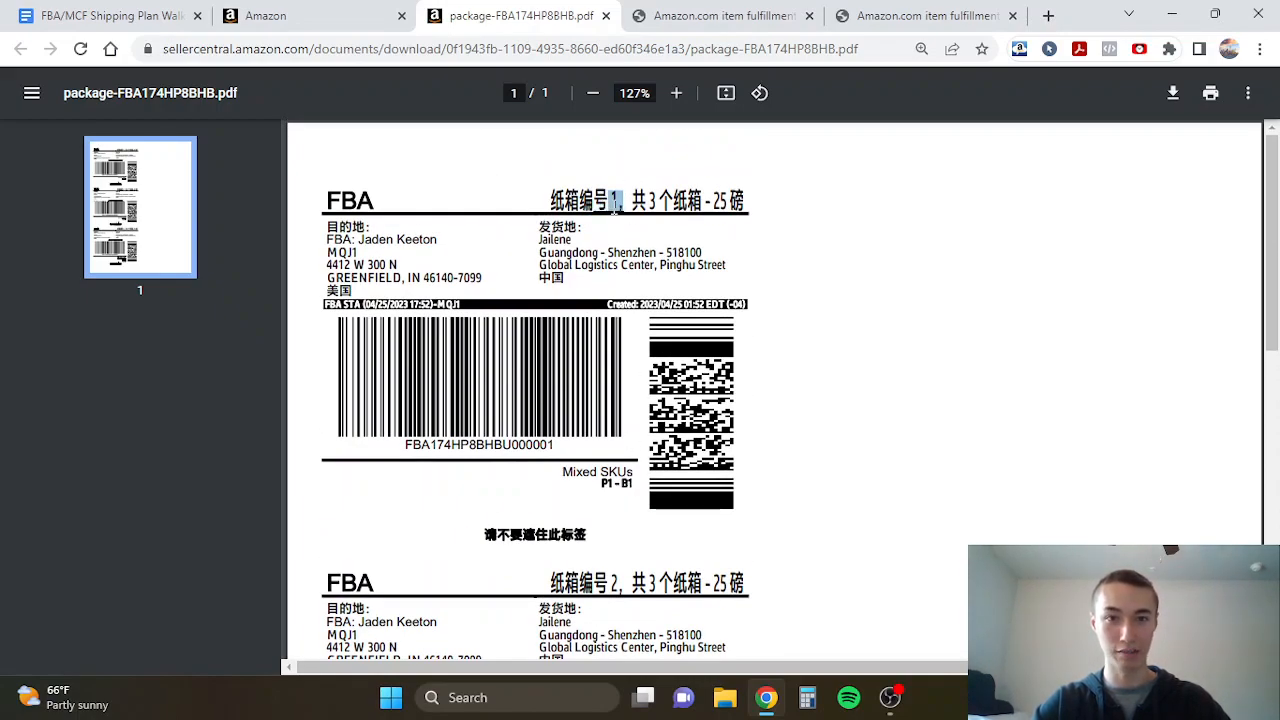
scroll(650, 400, "down", 1)
scroll(610, 385, "down", 2)
scroll(610, 386, "down", 3)
right_click(610, 390)
left_click_drag(606, 326, 598, 325)
left_click(598, 323)
scroll(588, 568, "down", 1)
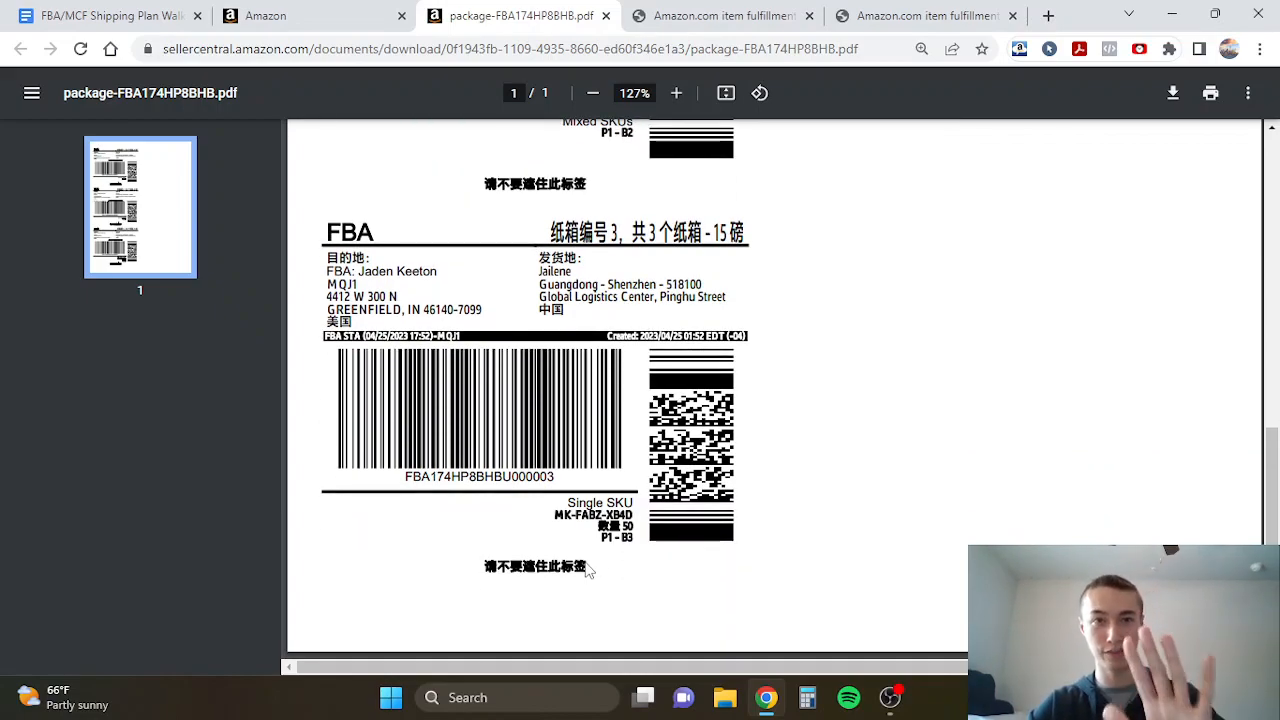
Step: Check the SKU type printed on the third and second box labels
left_click_drag(566, 503, 642, 500)
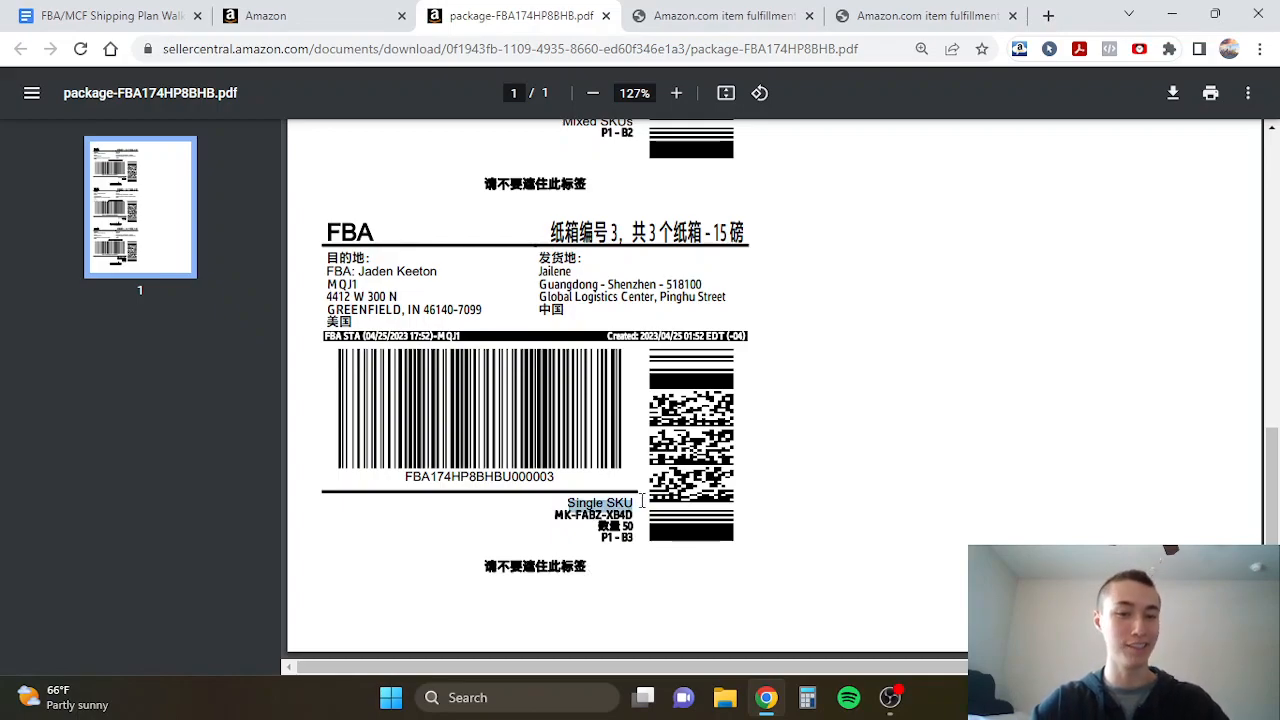
left_click(642, 503)
scroll(578, 545, "up", 5)
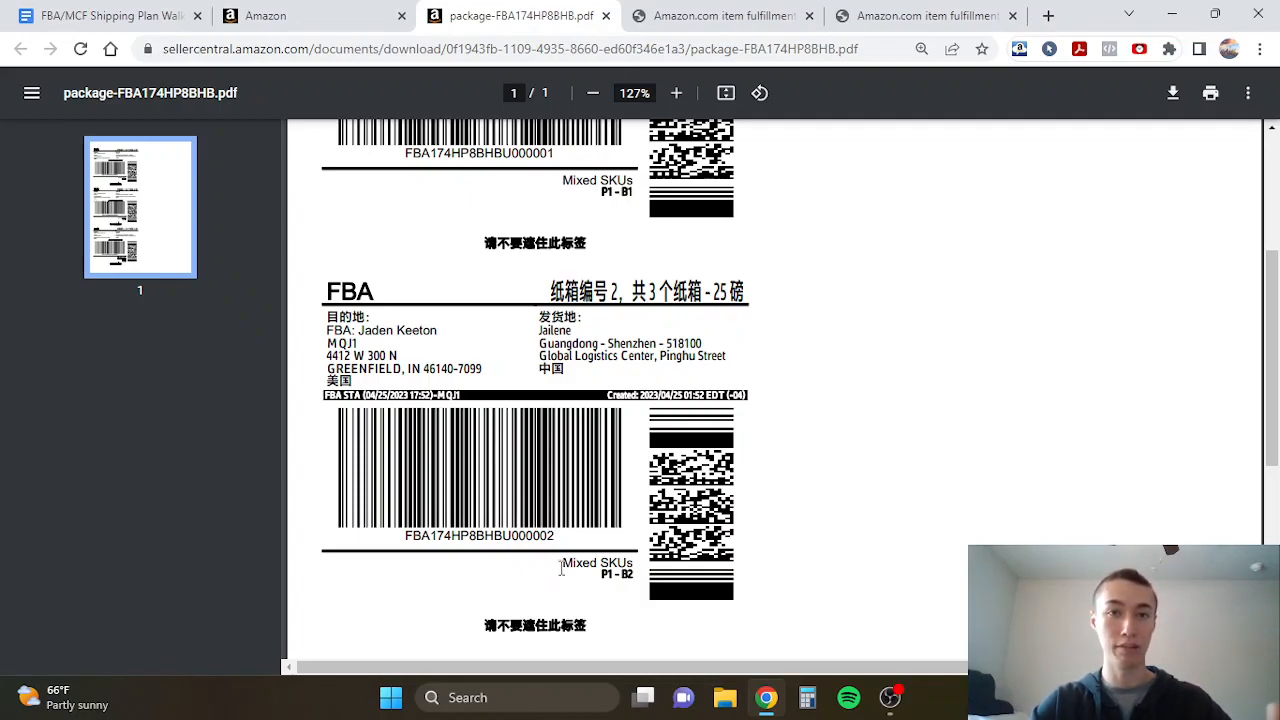
left_click_drag(561, 570, 638, 572)
left_click(636, 566)
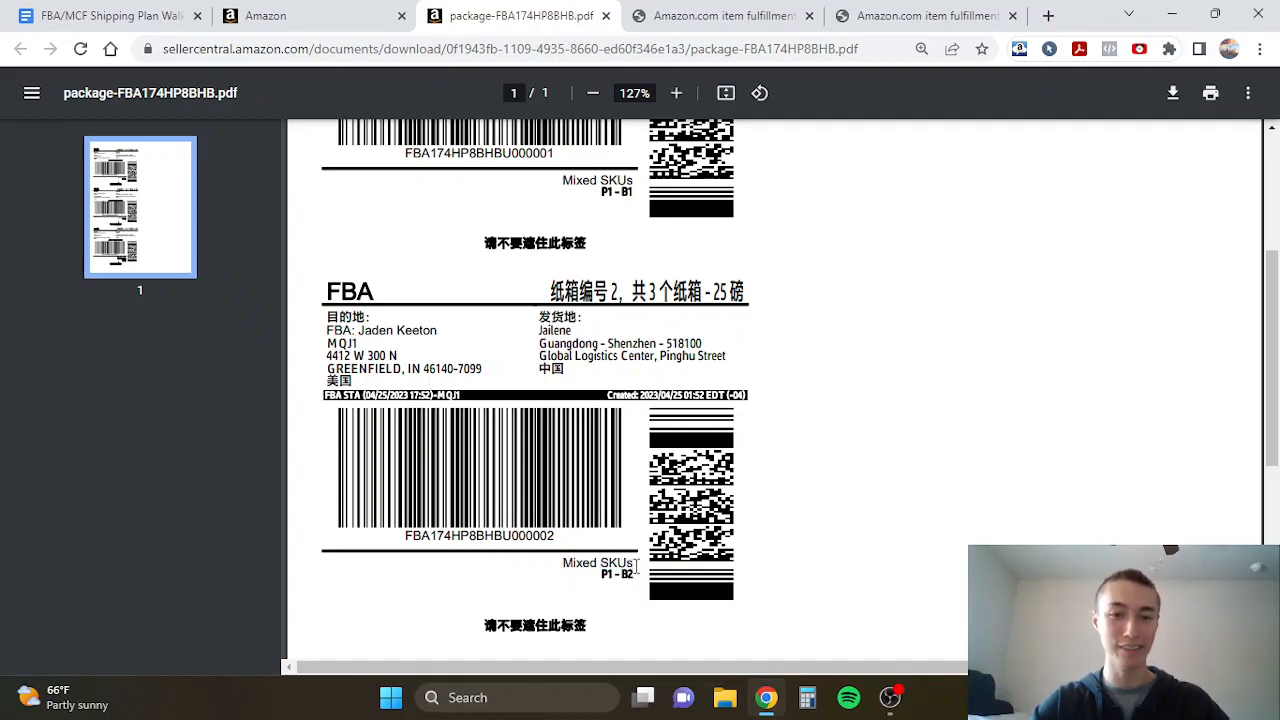
scroll(594, 562, "up", 3)
Step: Review the Box Labels example message in the Google Docs walkthrough against the labels PDF, including its file name and carton count
left_click(137, 12)
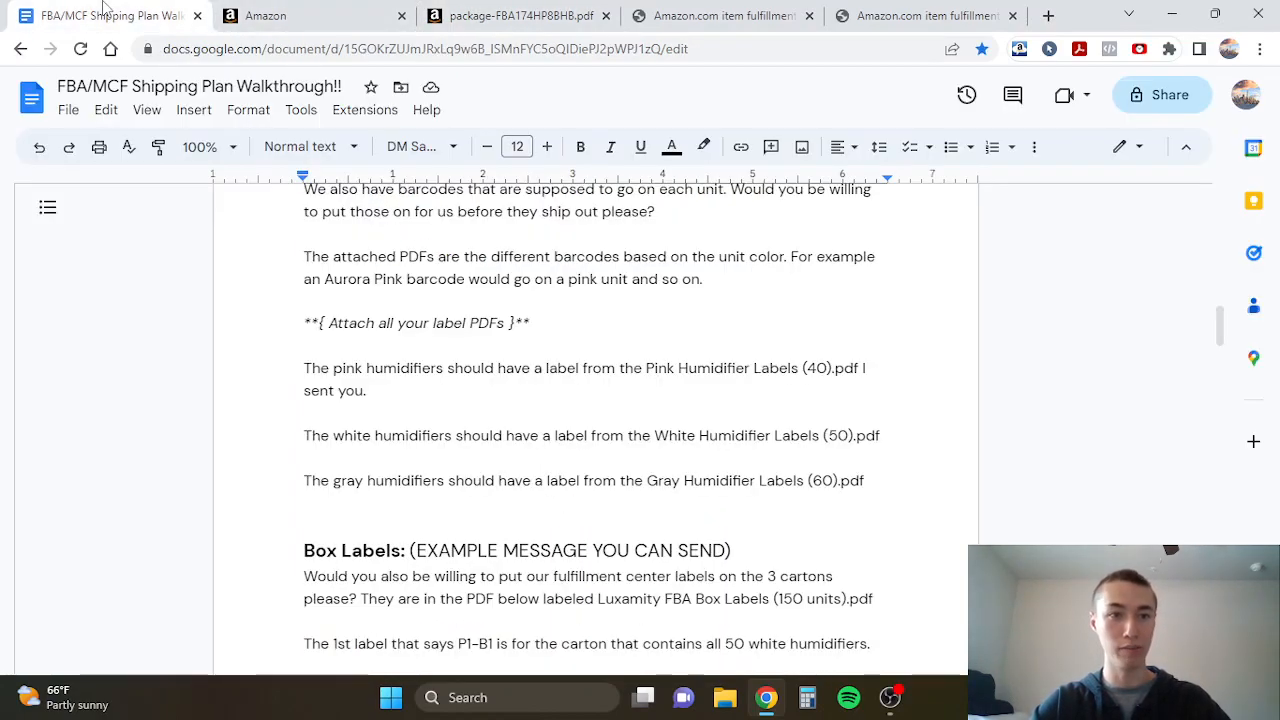
scroll(470, 372, "down", 4)
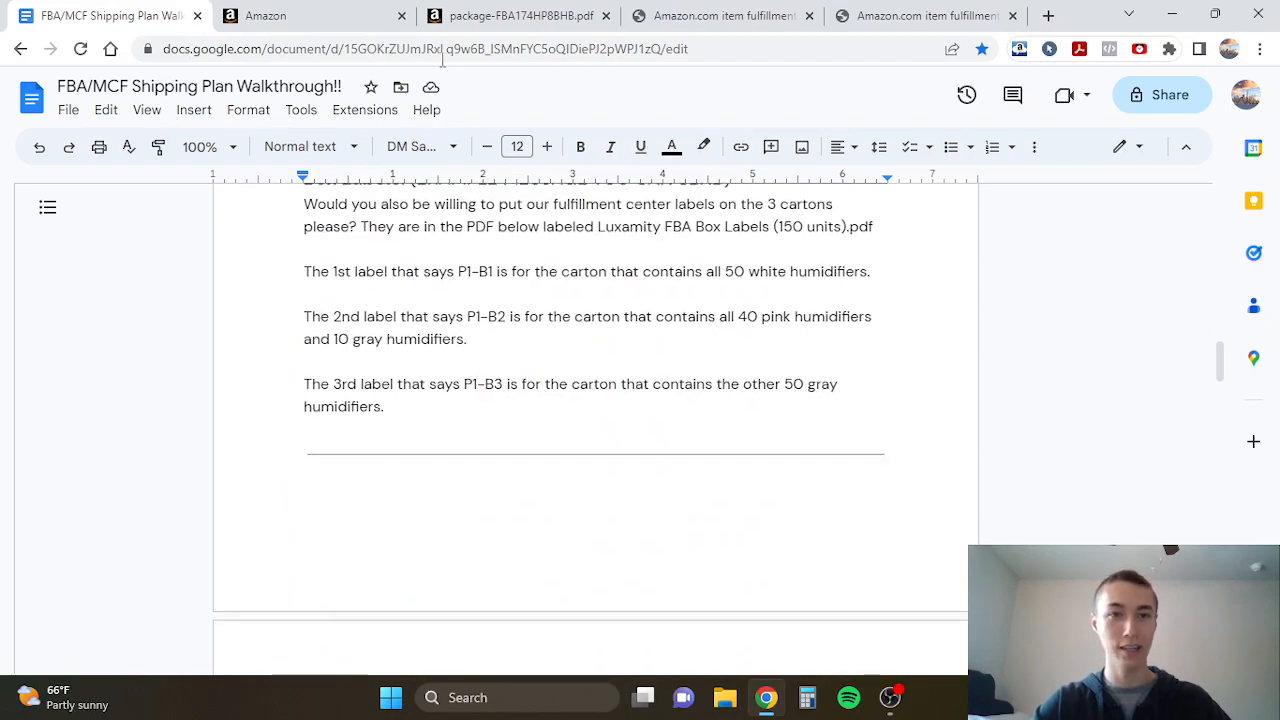
left_click(485, 12)
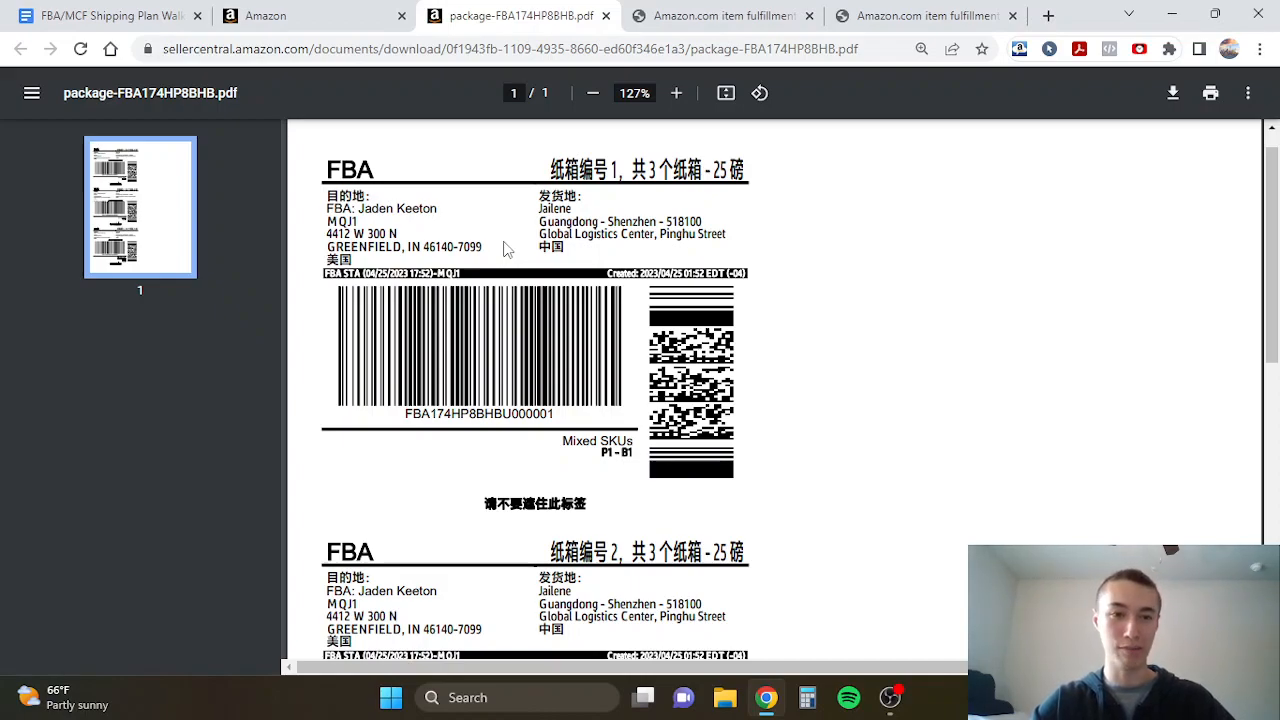
left_click(50, 16)
scroll(376, 274, "up", 2)
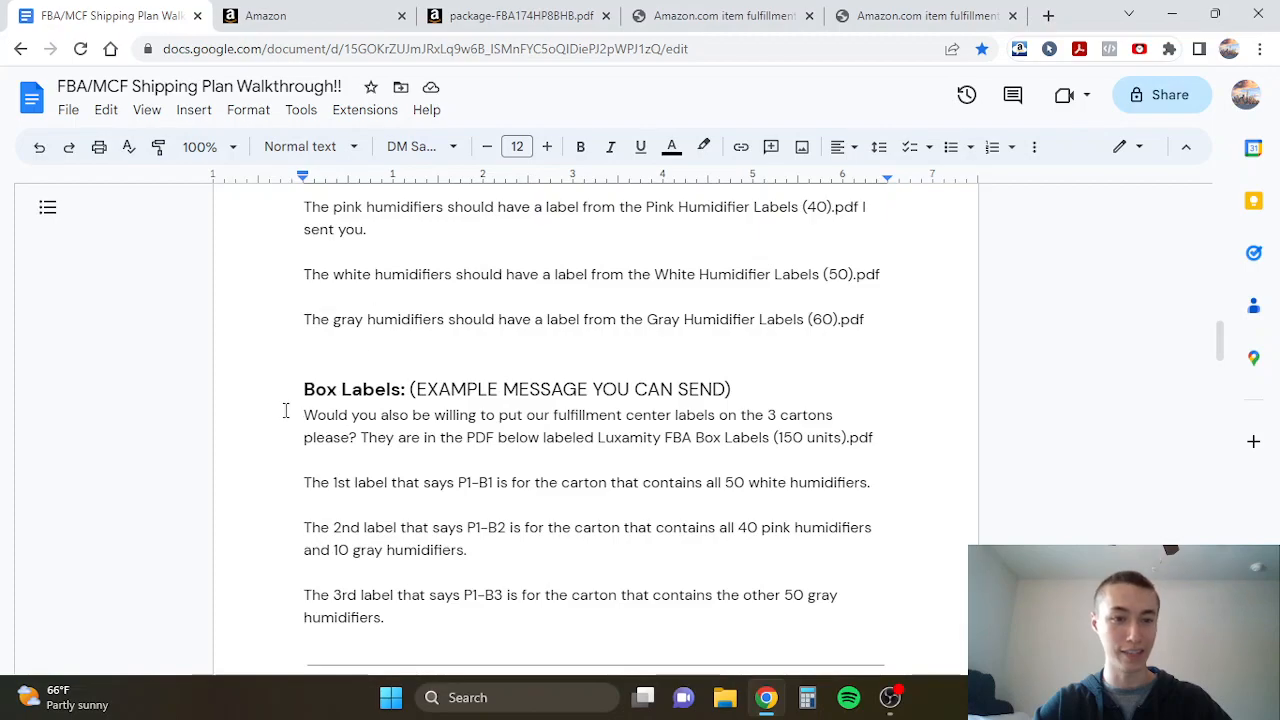
scroll(499, 584, "down", 1)
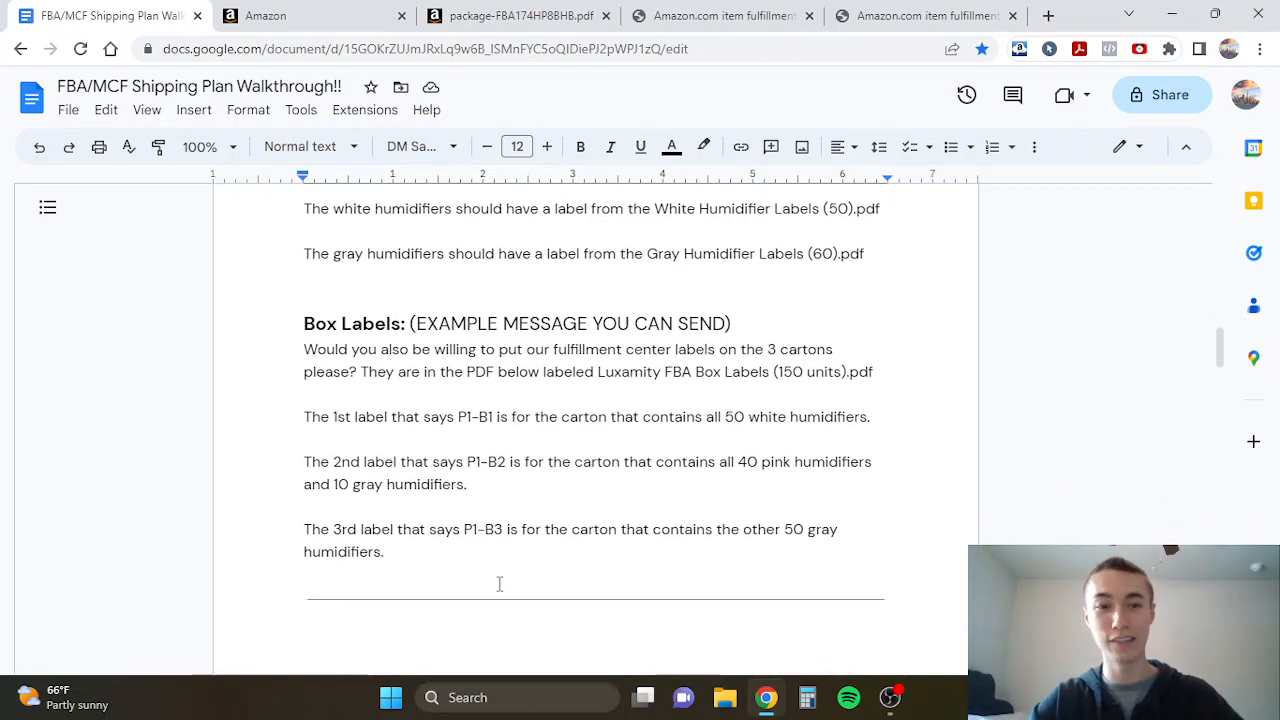
left_click(305, 355)
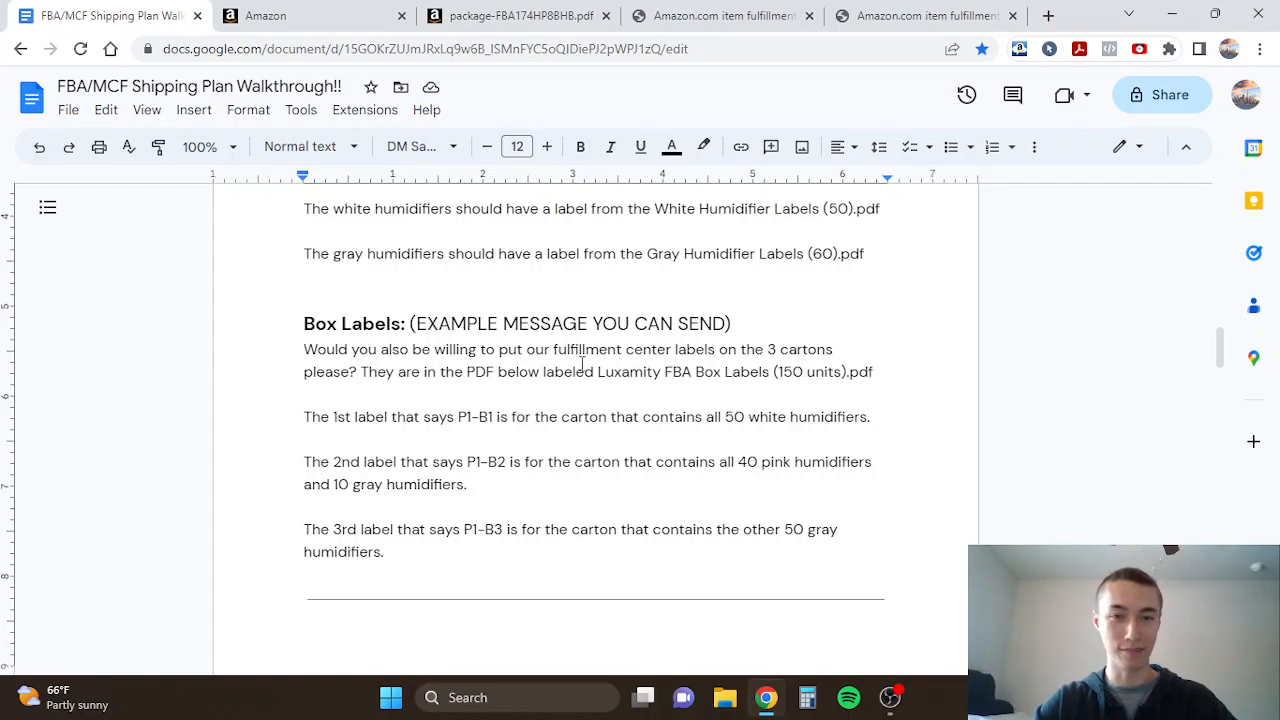
left_click_drag(598, 371, 886, 362)
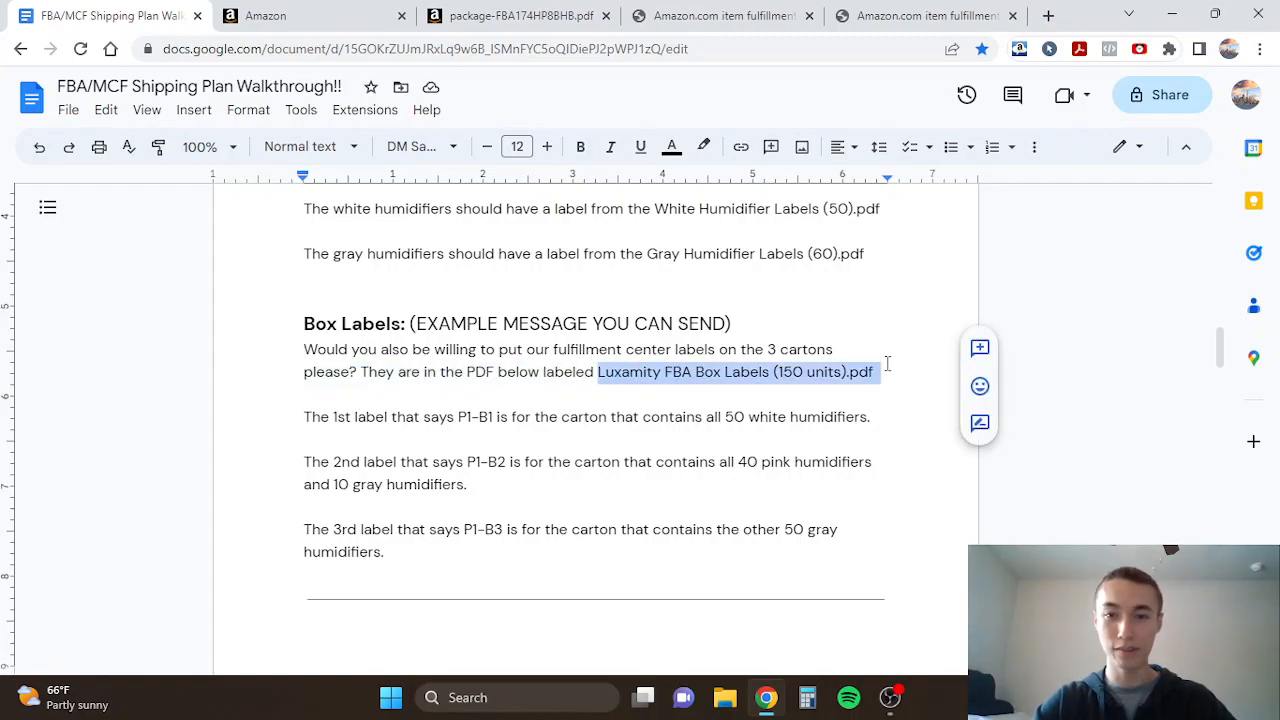
left_click_drag(769, 351, 810, 349)
left_click(811, 349)
scroll(811, 349, "down", 1)
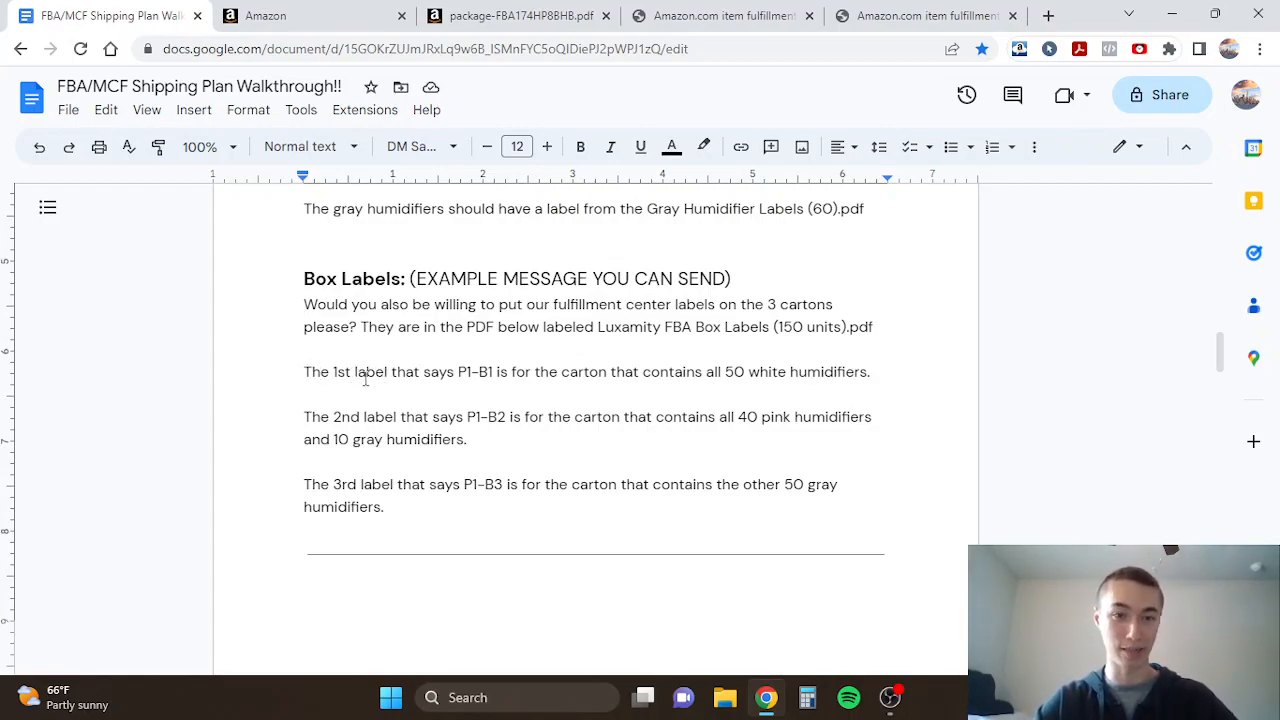
Step: Change the message's 1st label (P1-B1) sentence so the carton contains all "50 pink humidifiers & 50 white humidifiers"
left_click(515, 15)
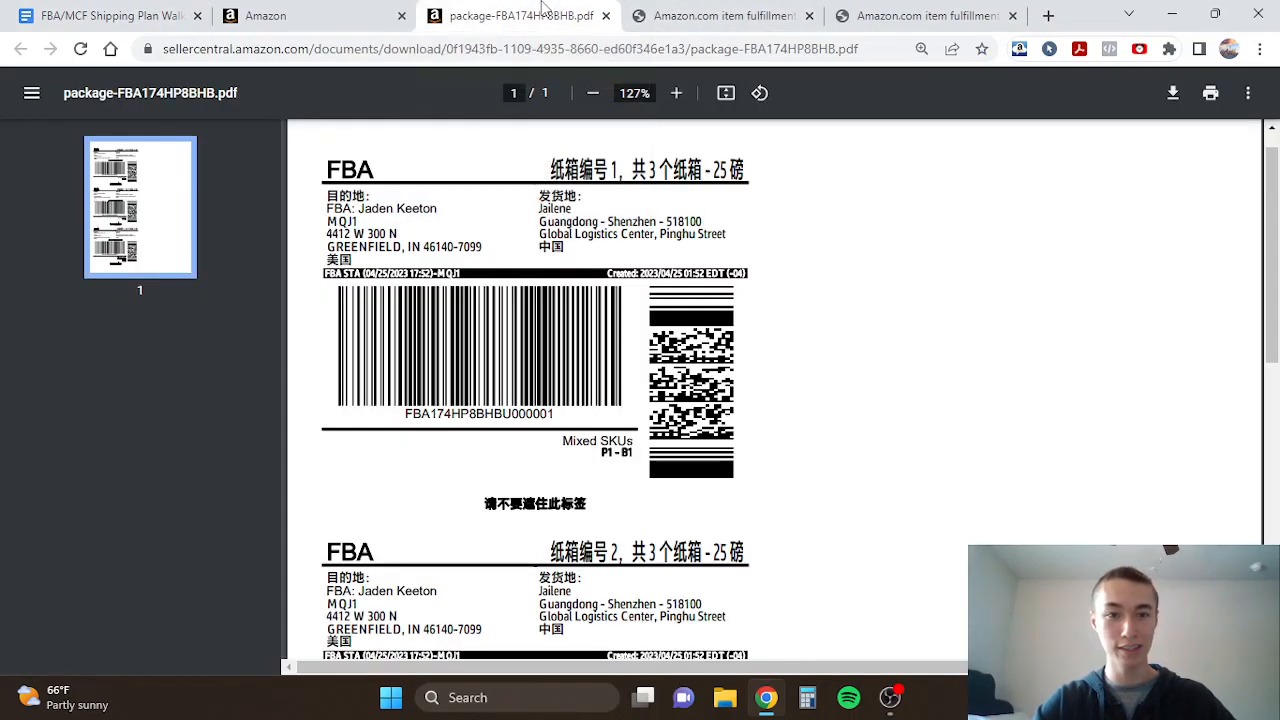
left_click(295, 12)
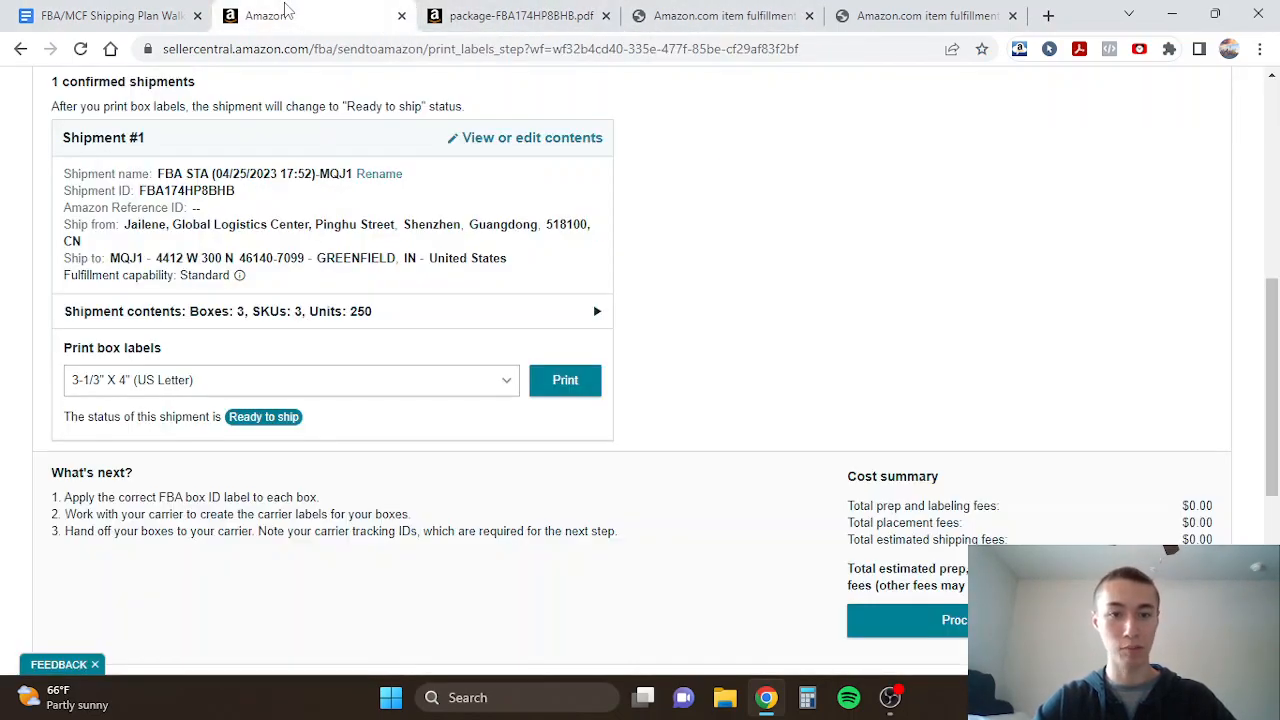
left_click(118, 10)
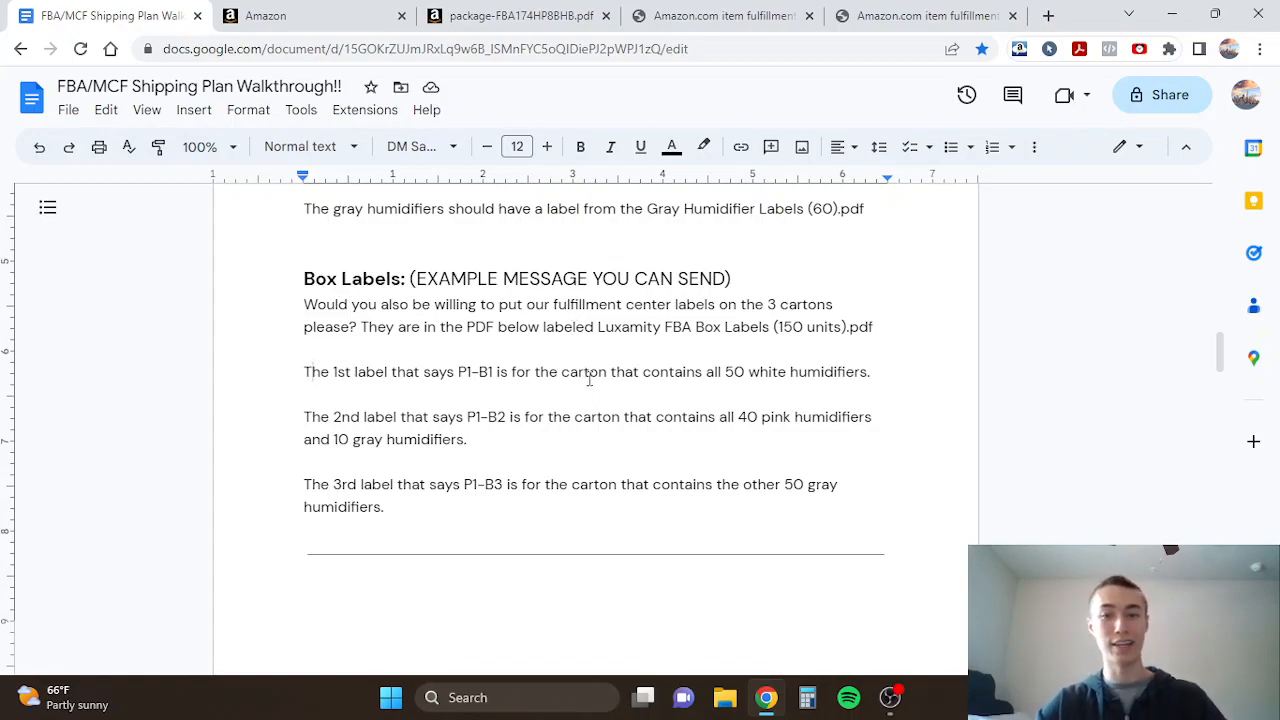
left_click(746, 372)
key("BackSpace")
key("BackSpace")
type("50")
type(" pink h")
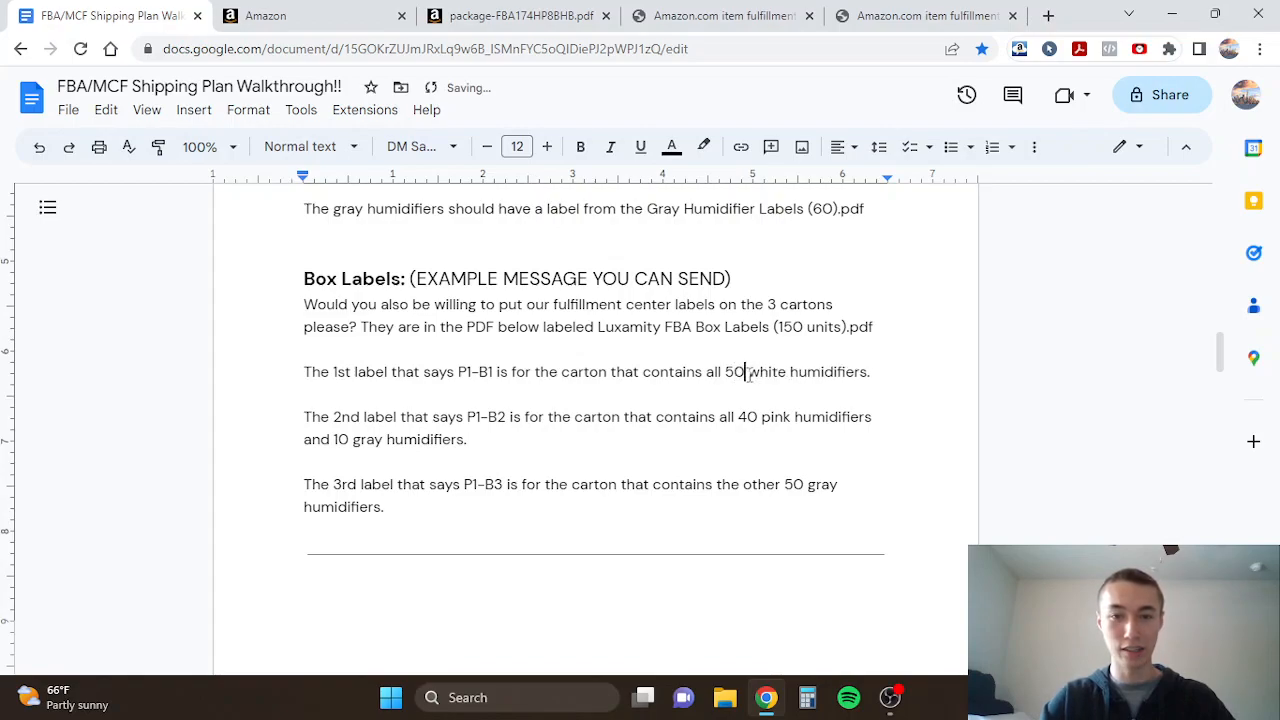
type("umidifiers &")
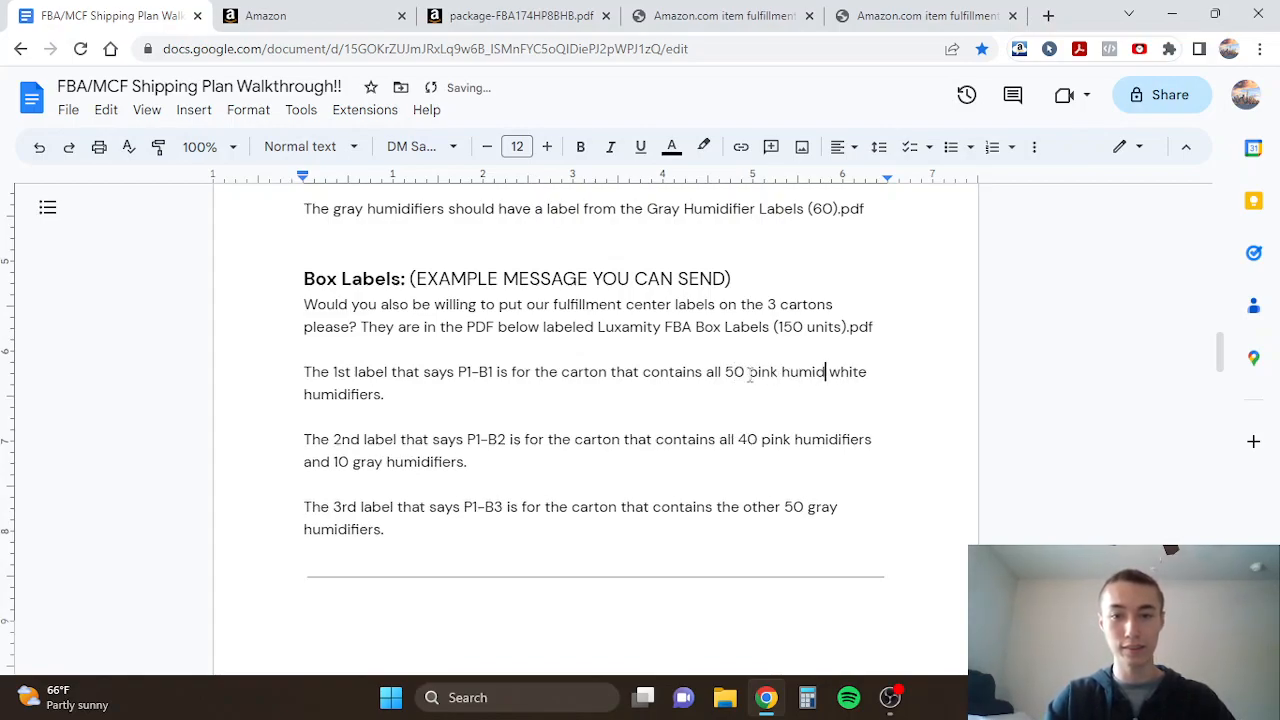
type(" 50")
left_click(610, 400)
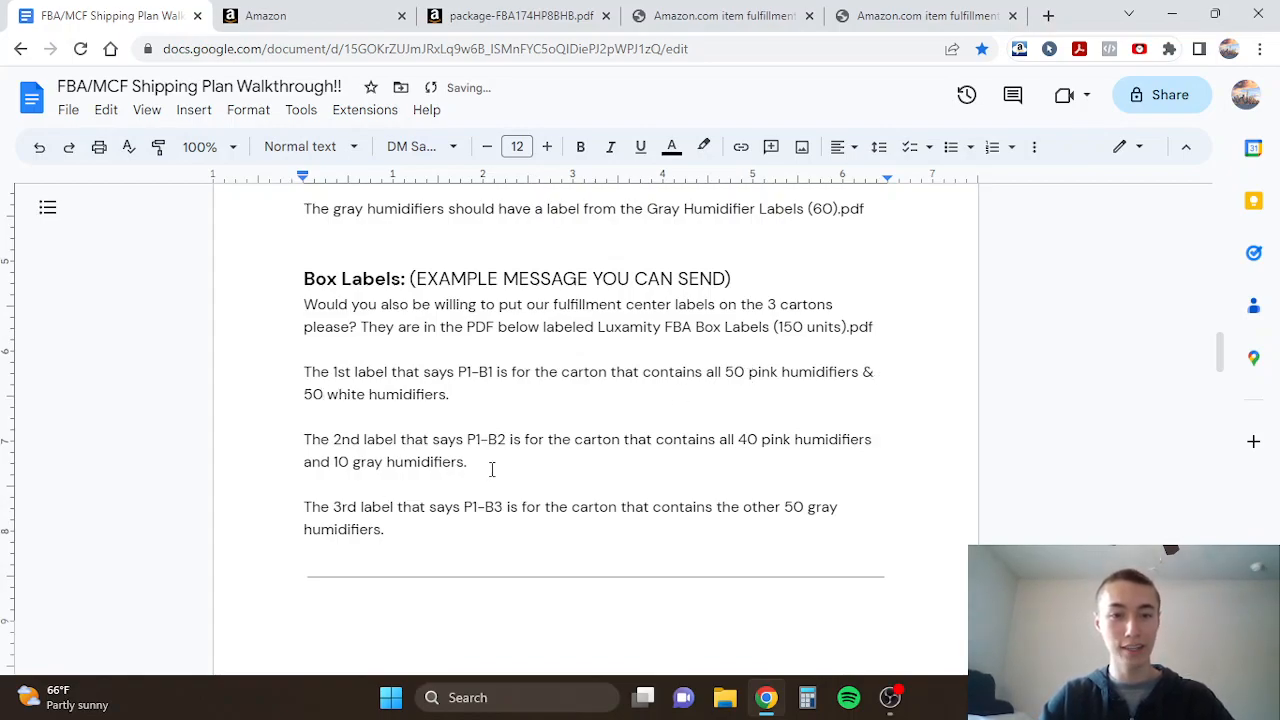
Step: Copy "50 pink humidifiers & 50 white humidifiers." over the carton contents in the 2nd label (P1-B2) sentence
left_click_drag(726, 372, 720, 395)
key("ctrl+c")
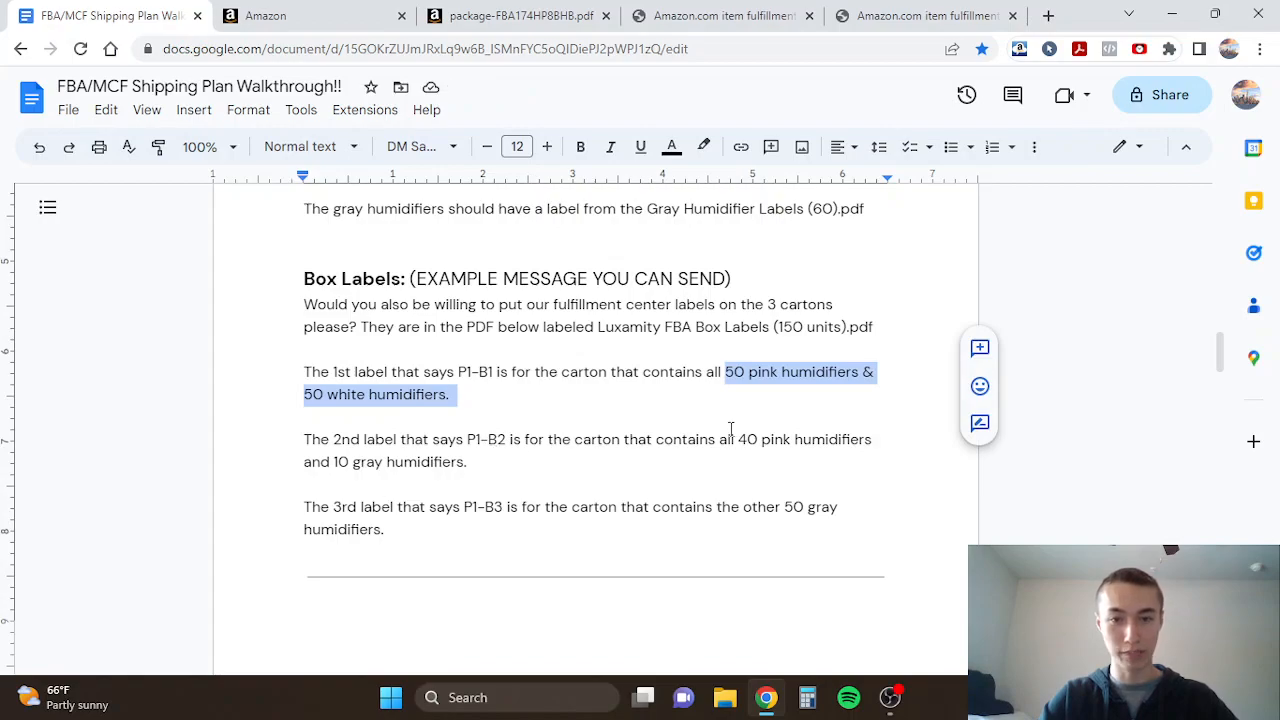
left_click_drag(740, 440, 737, 460)
key("ctrl+v")
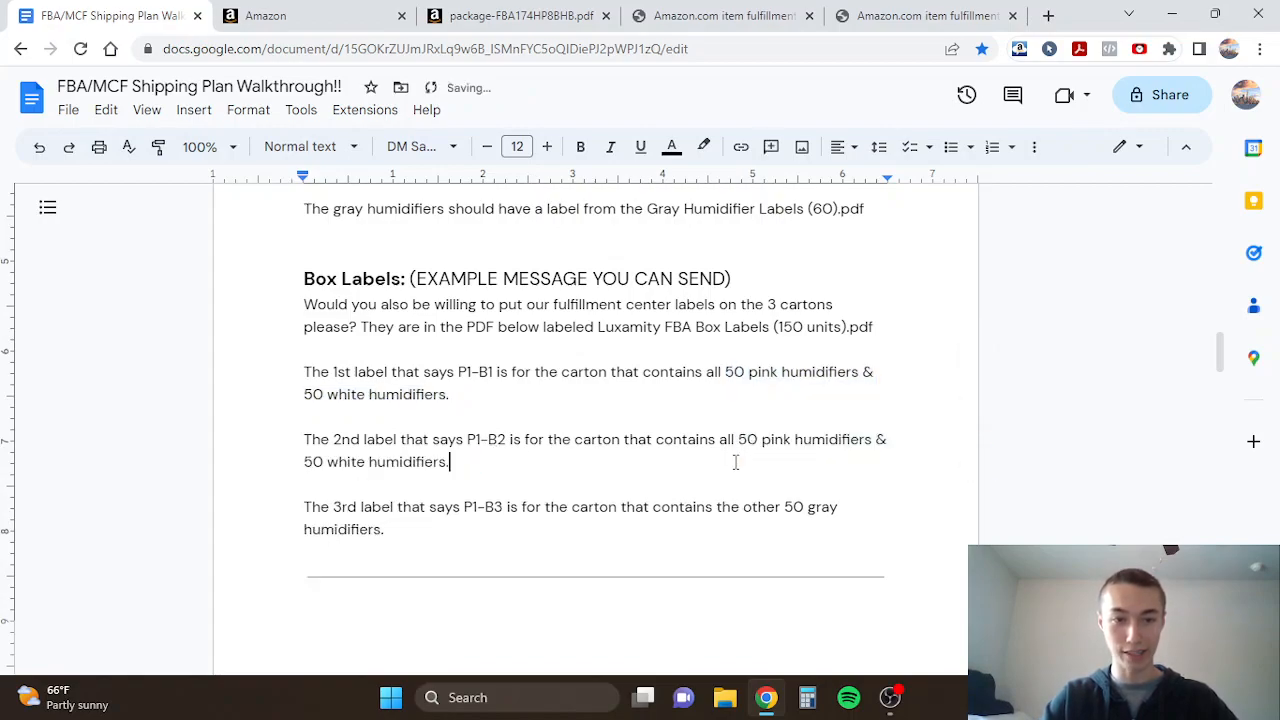
Step: Check the second label in the PDF, and remove the word "other" from the message's 3rd label (P1-B3) sentence
left_click(478, 15)
scroll(481, 403, "down", 3)
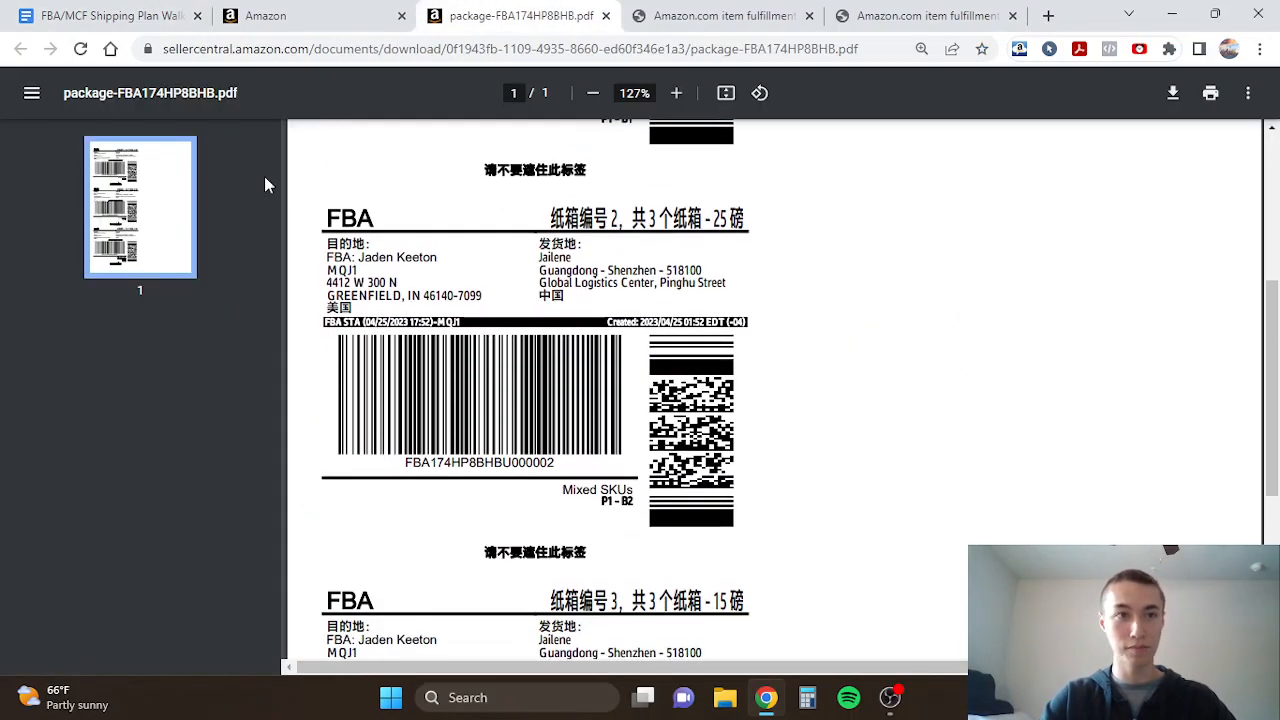
left_click(114, 15)
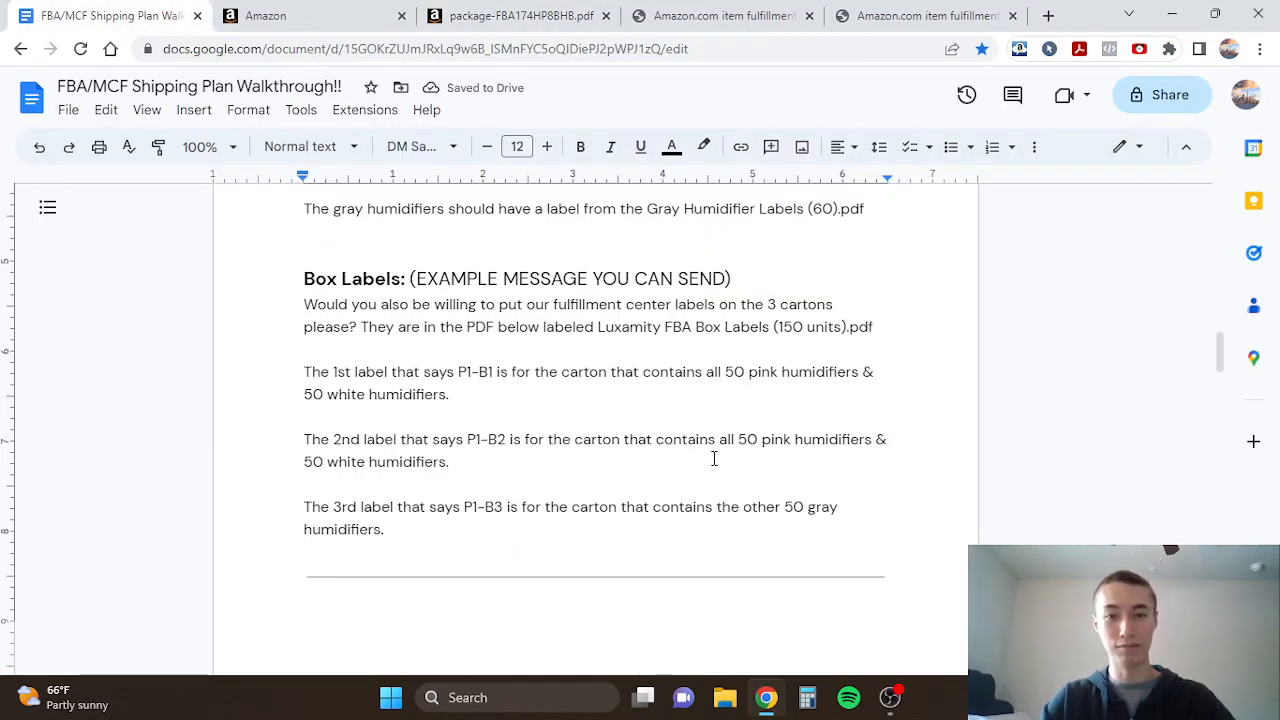
scroll(589, 463, "down", 1)
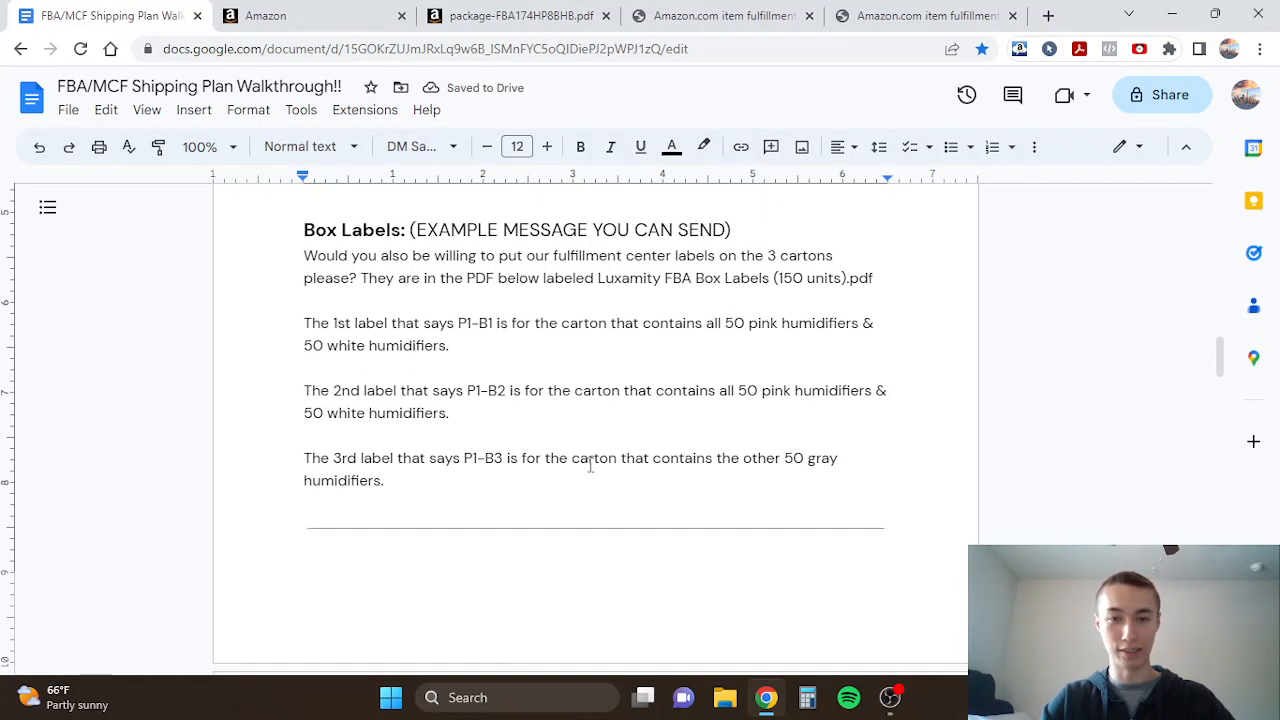
left_click(753, 458)
double_click(753, 458)
key("BackSpace")
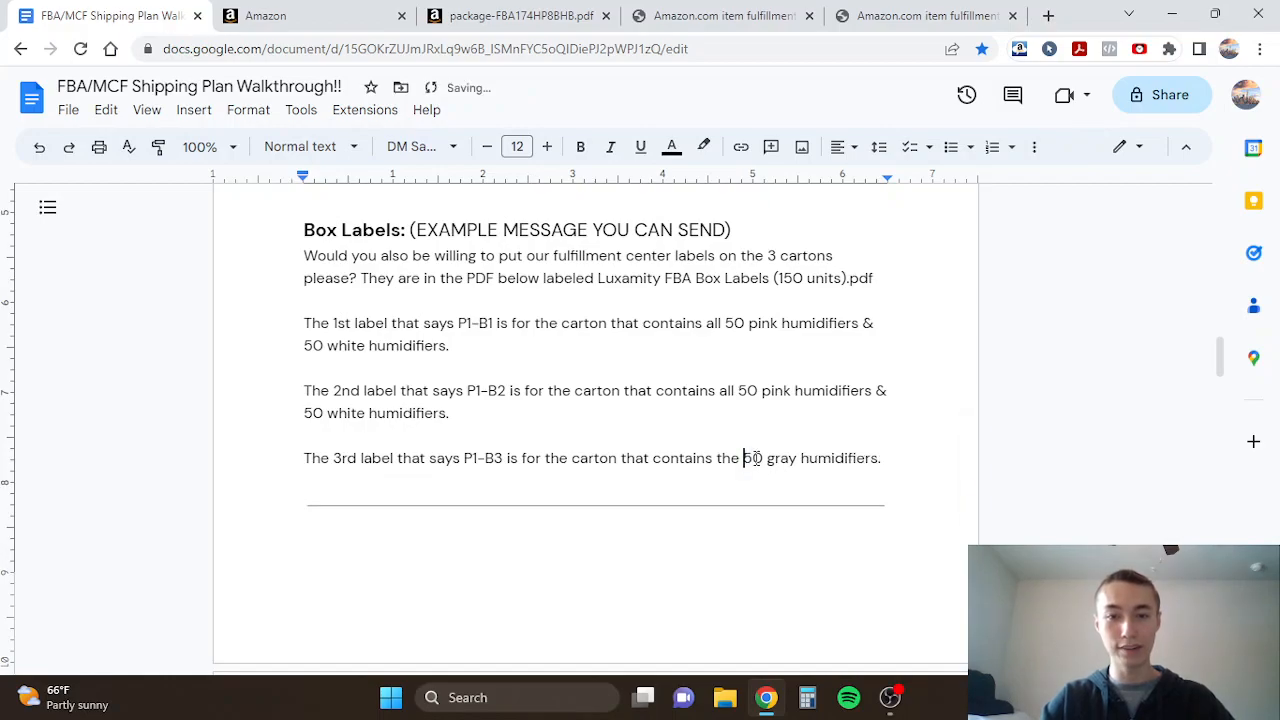
scroll(527, 483, "up", 1)
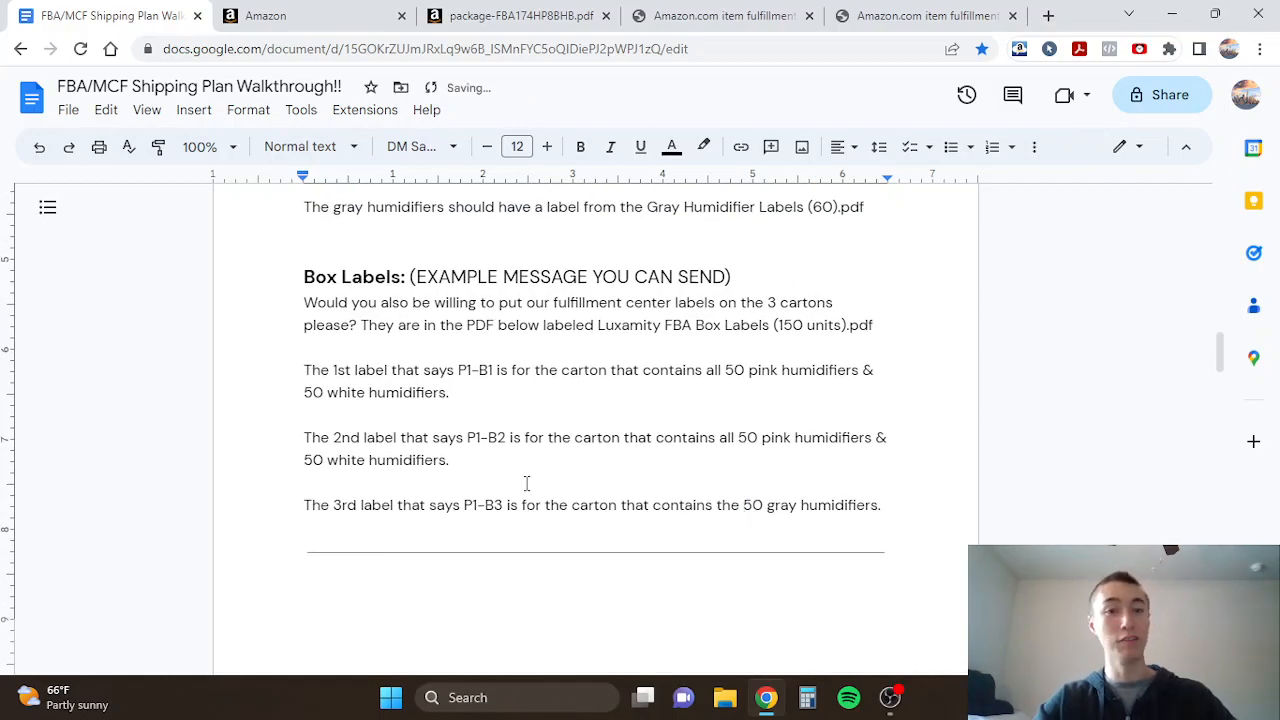
left_click(917, 502)
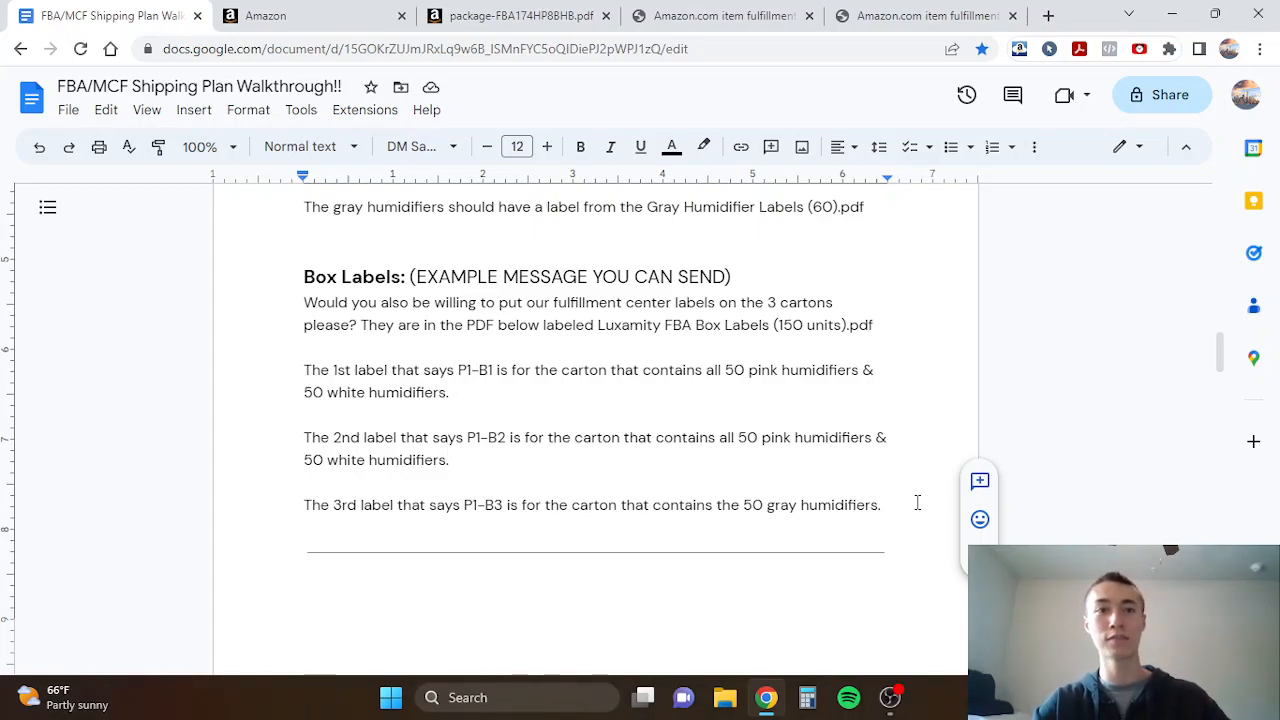
Step: Return to the Send to Amazon page and examine the ship-to address of Shipment #1
left_click(340, 14)
scroll(705, 395, "down", 1)
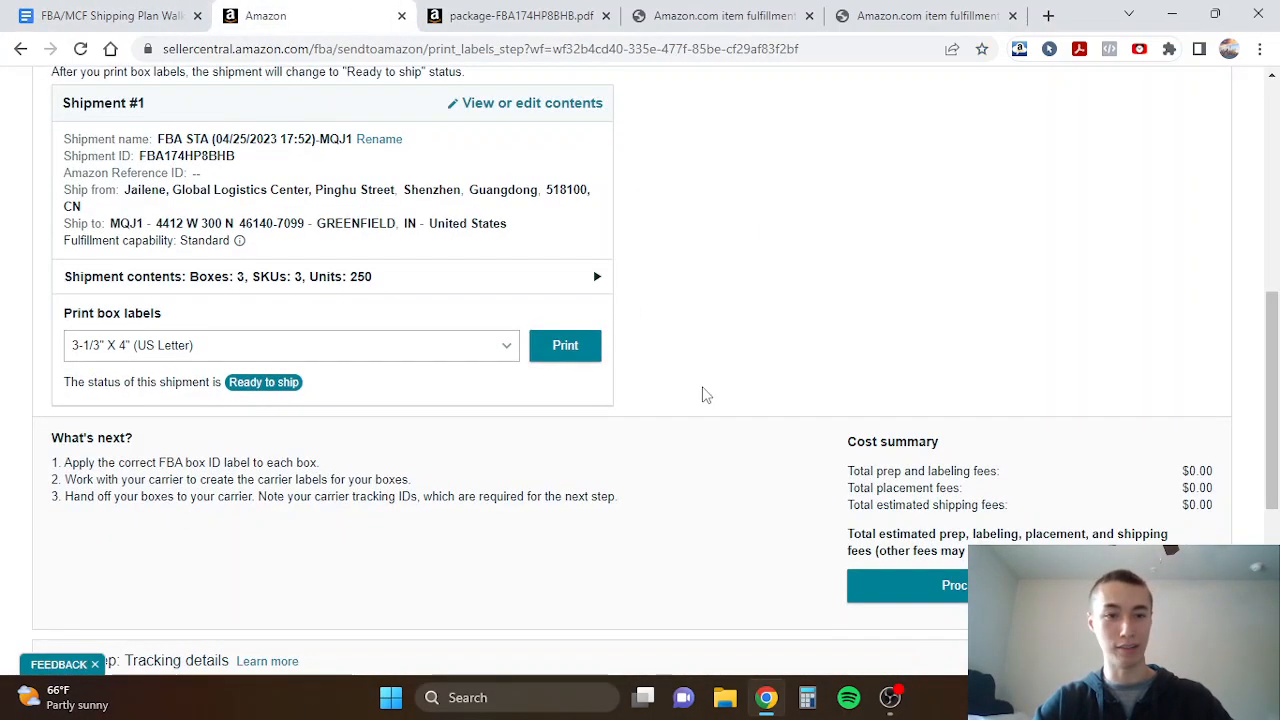
scroll(705, 395, "up", 2)
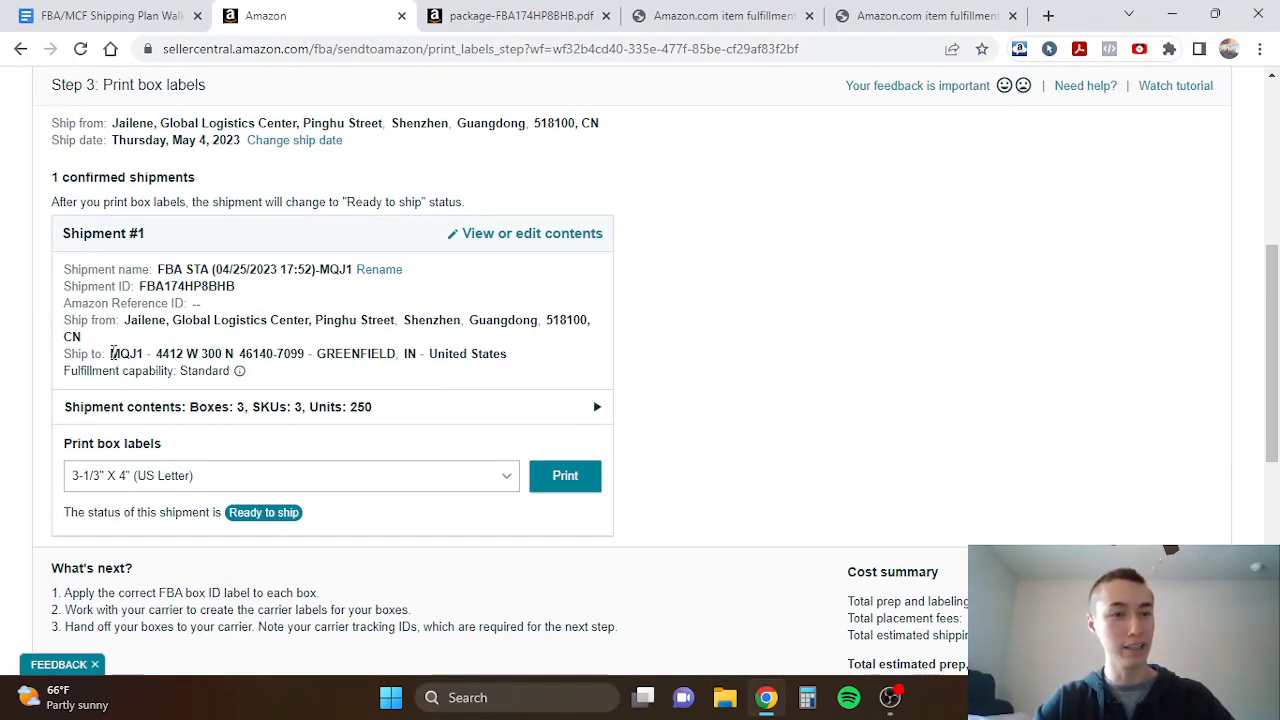
scroll(331, 376, "down", 1)
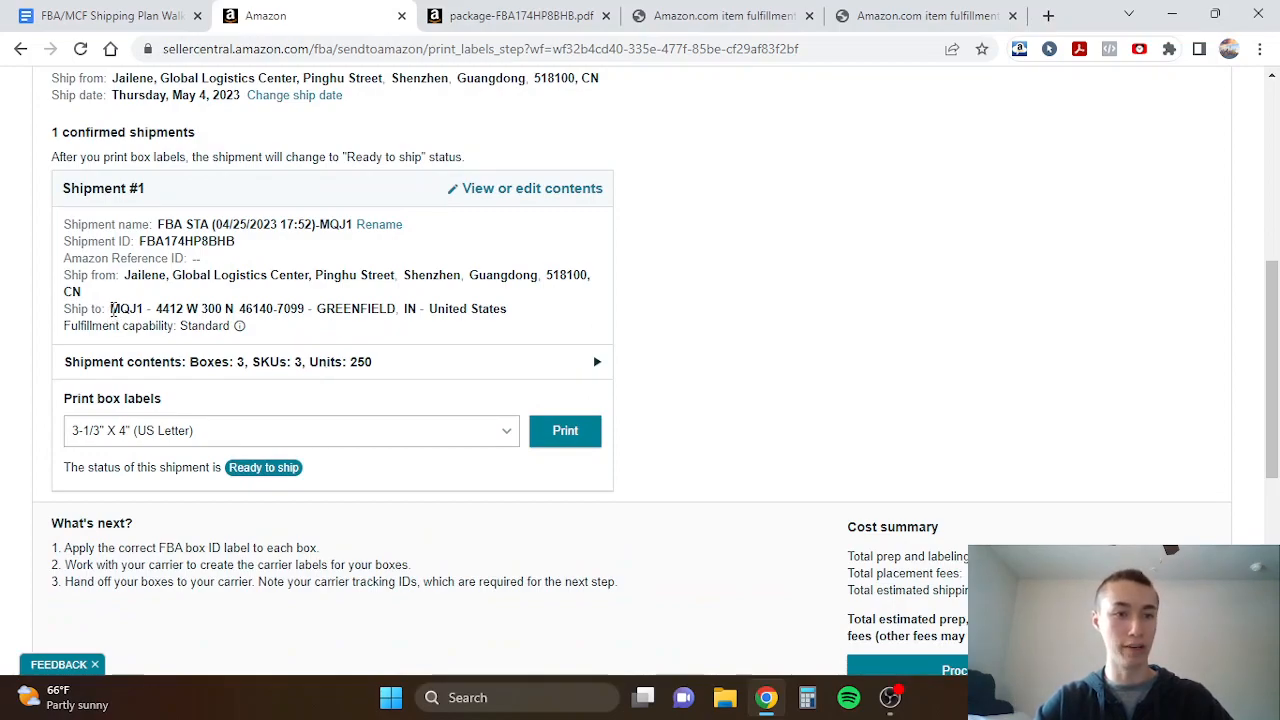
scroll(405, 325, "up", 1)
scroll(400, 325, "down", 3)
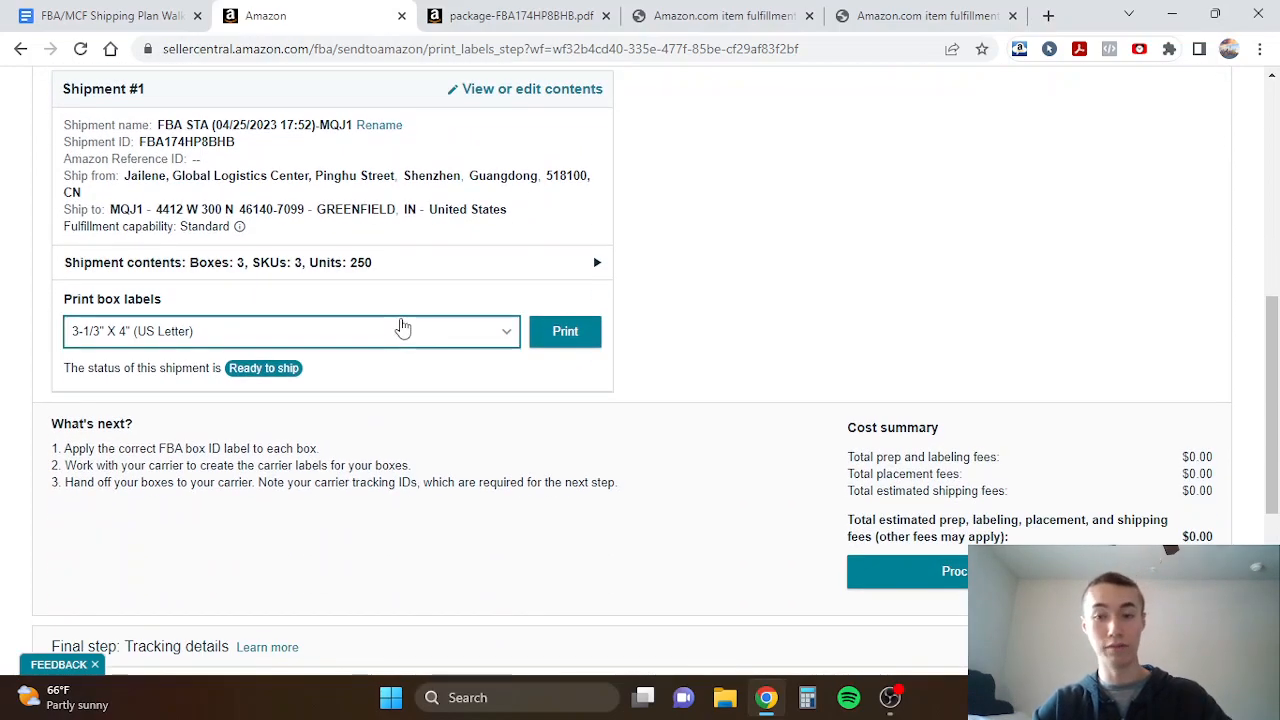
scroll(466, 334, "up", 3)
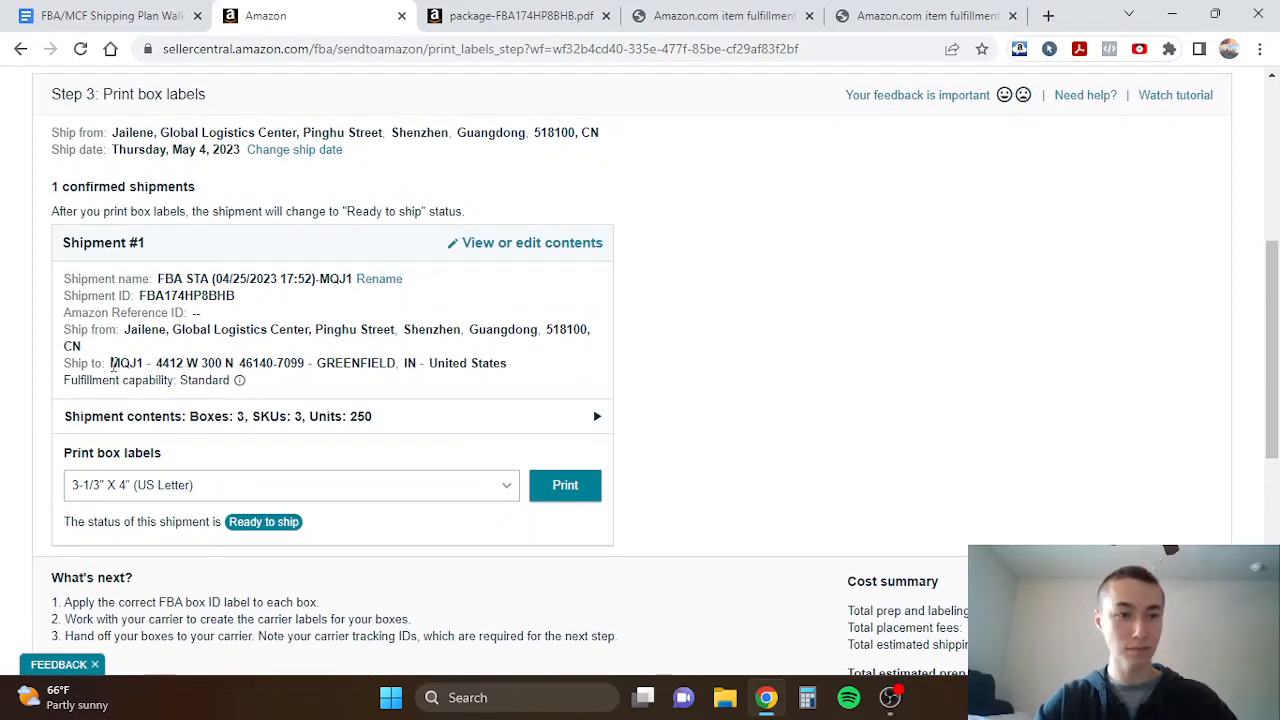
left_click_drag(113, 367, 509, 365)
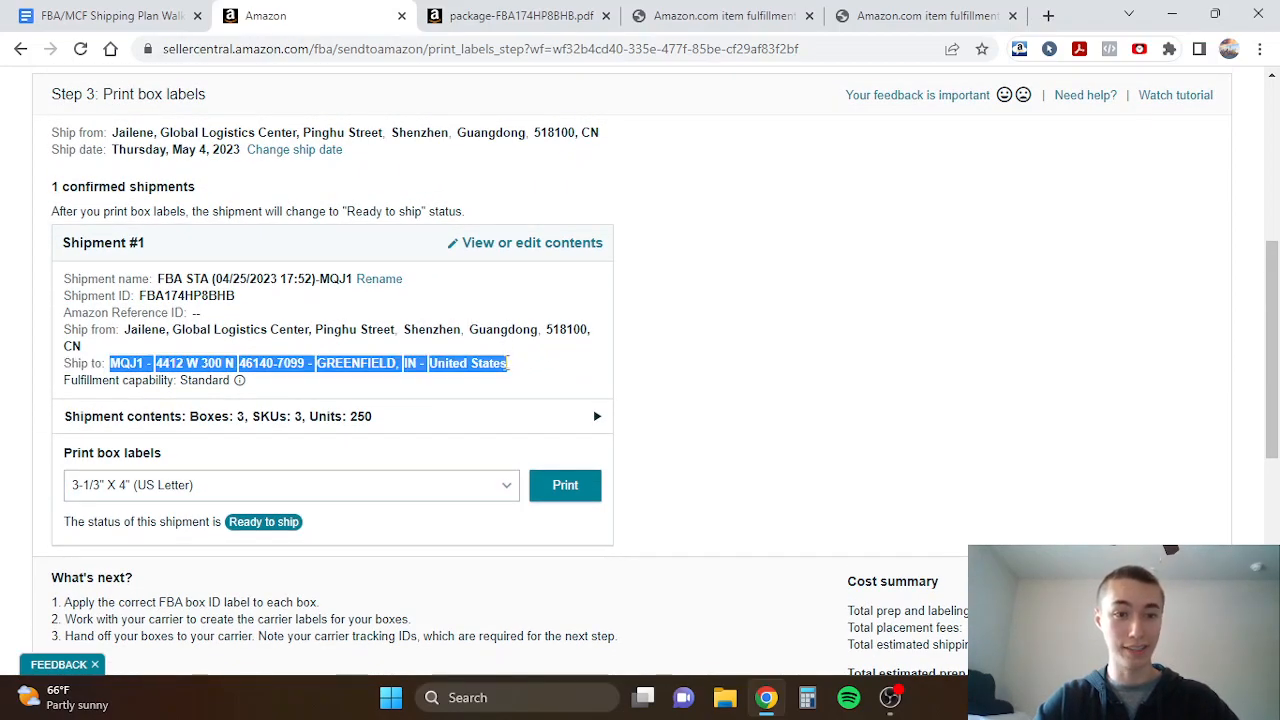
left_click(147, 367)
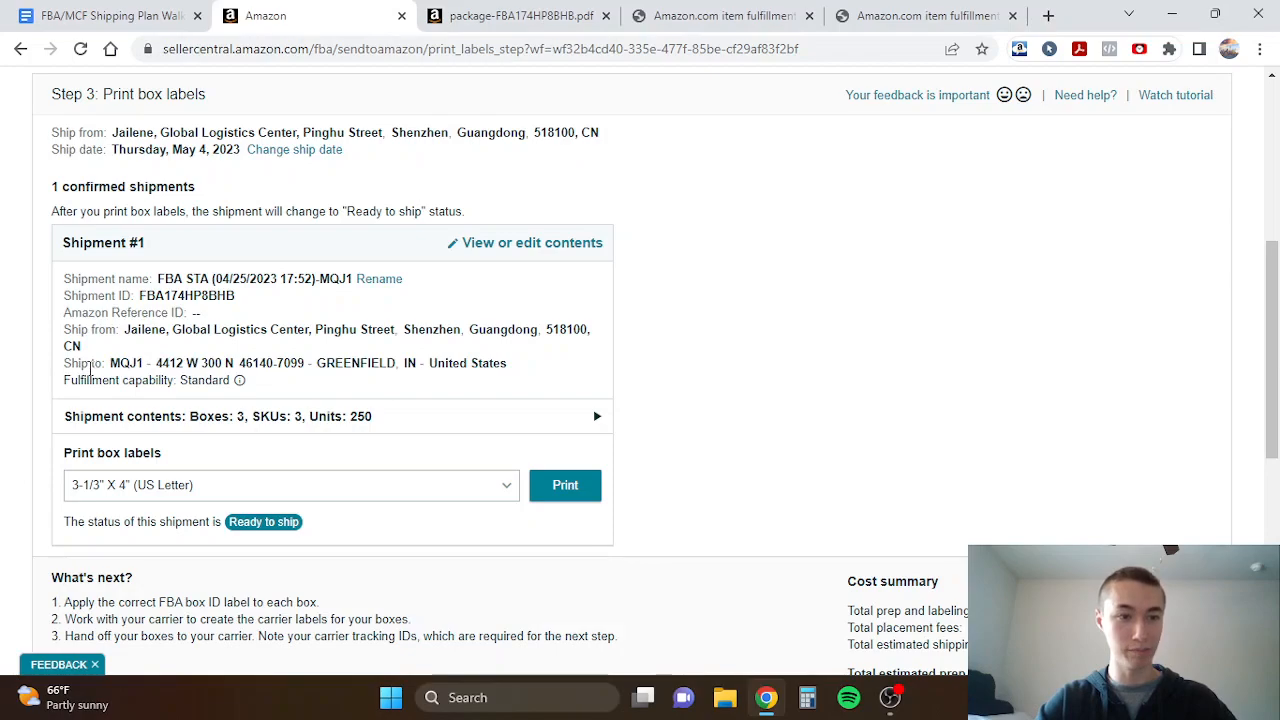
left_click_drag(111, 365, 512, 370)
left_click(246, 365)
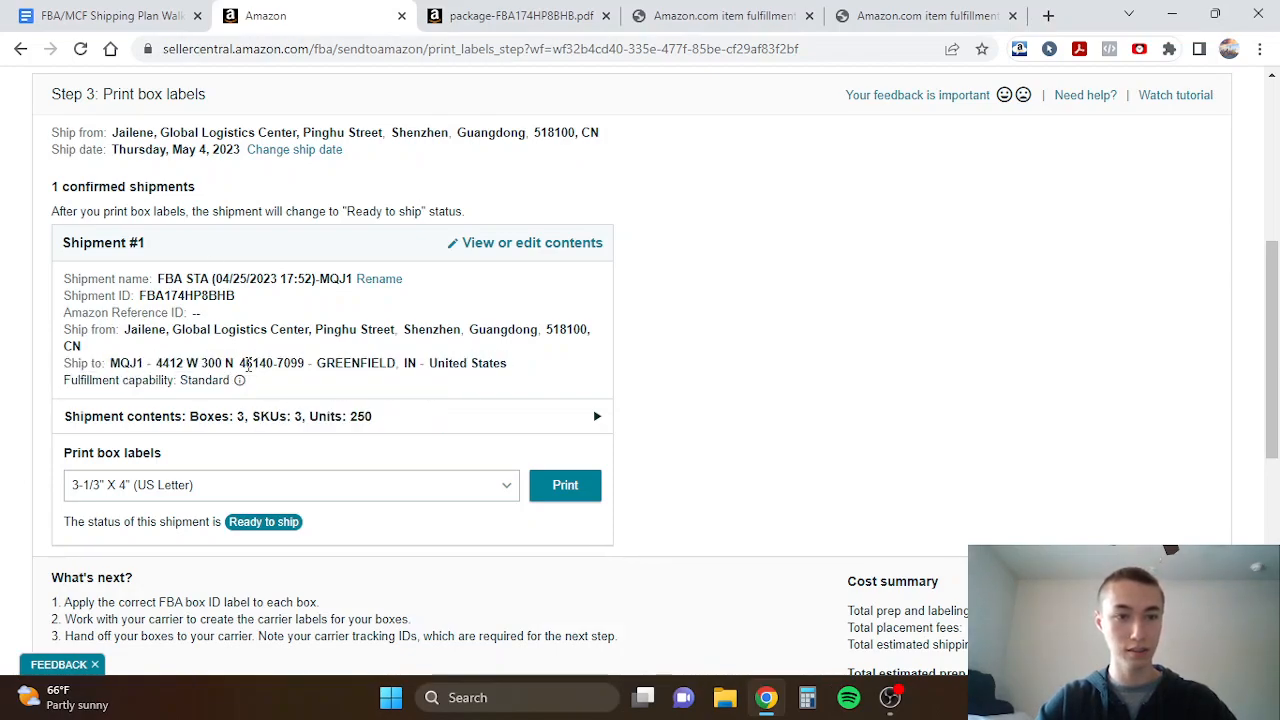
Step: Paste the shipment's ship-to address without formatting on a new line below the 3rd label (P1-B3) sentence in the walkthrough document
left_click(119, 13)
key("Return")
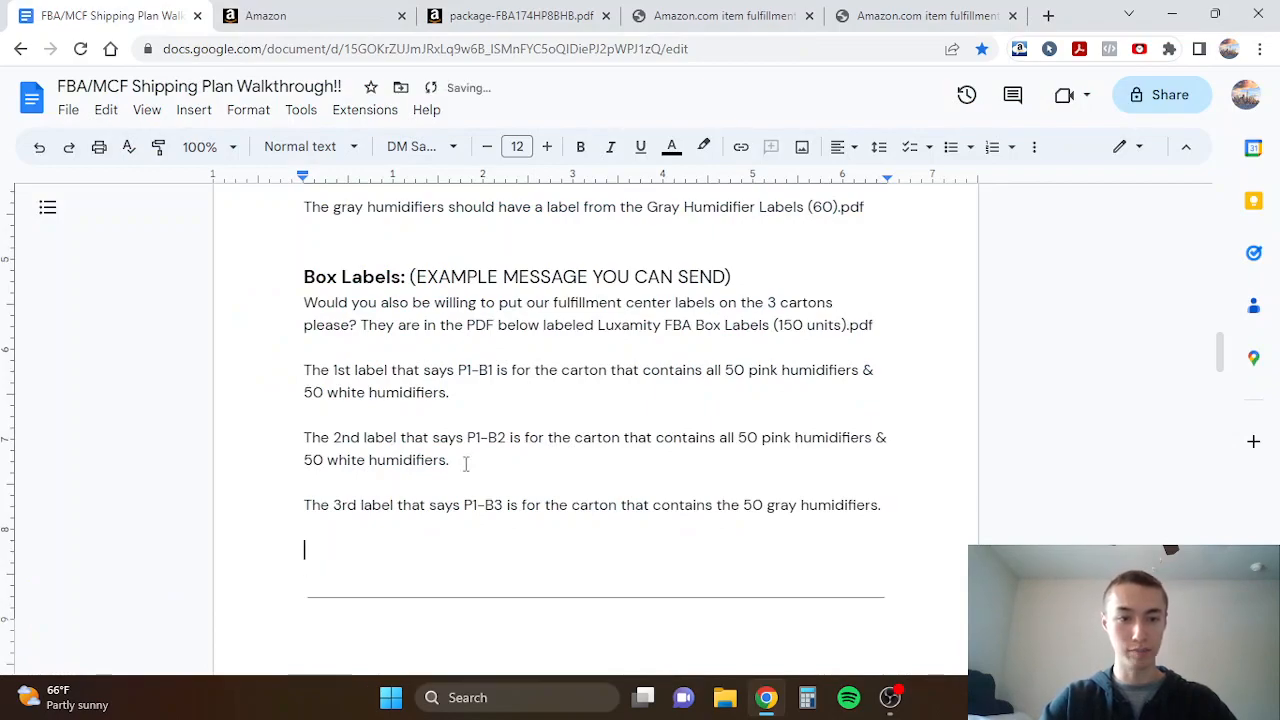
right_click(316, 558)
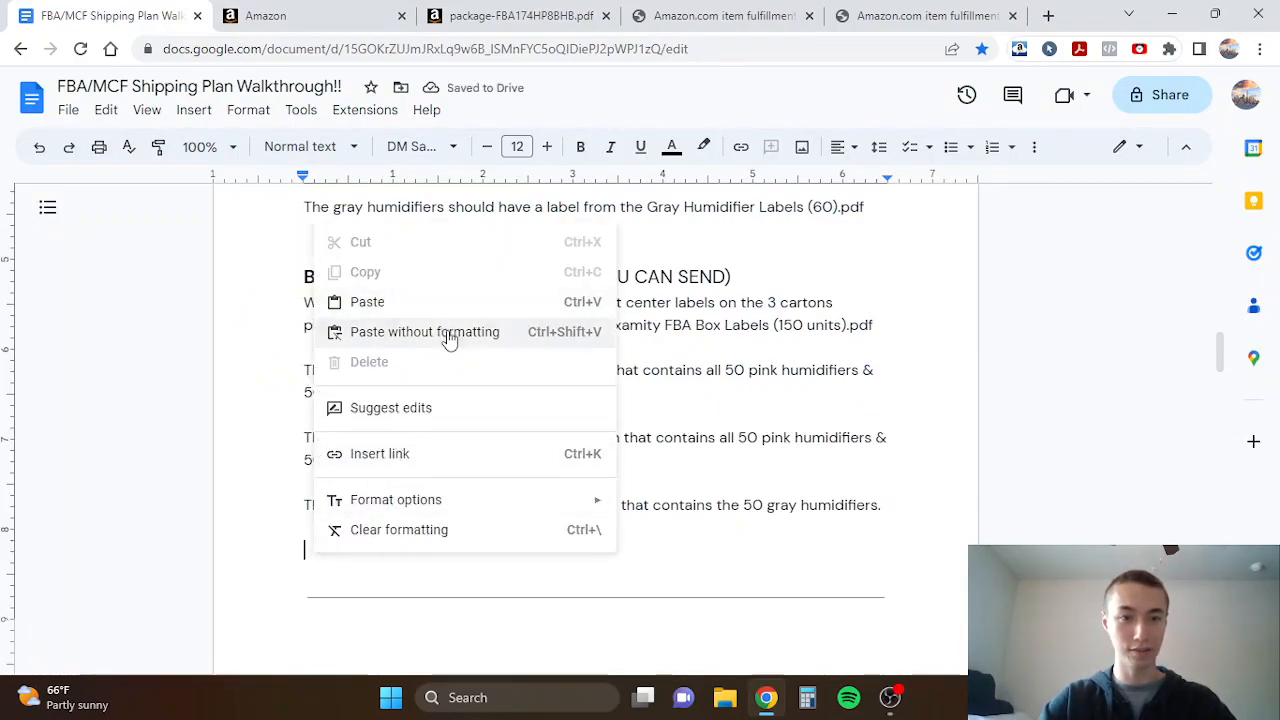
left_click(449, 337)
Step: Return to the Send to Amazon page and continue from printing box labels to the final Tracking details step
left_click(300, 15)
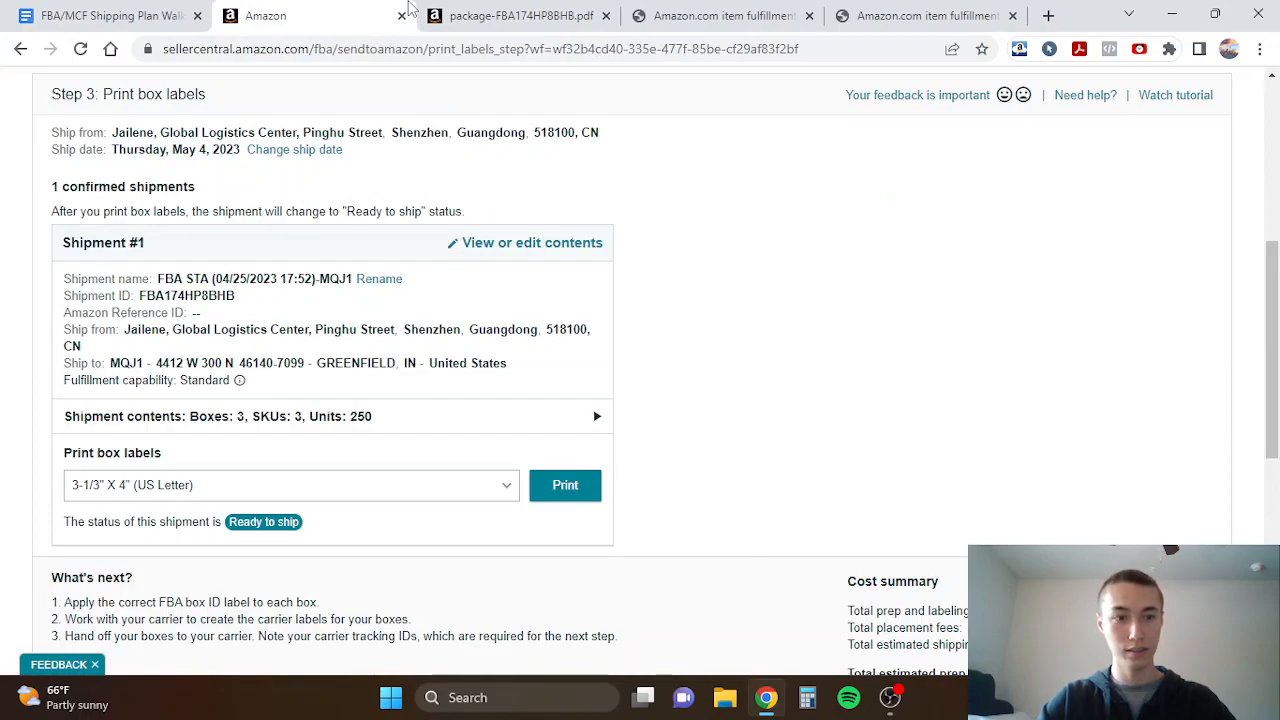
scroll(353, 367, "down", 1)
scroll(354, 371, "up", 3)
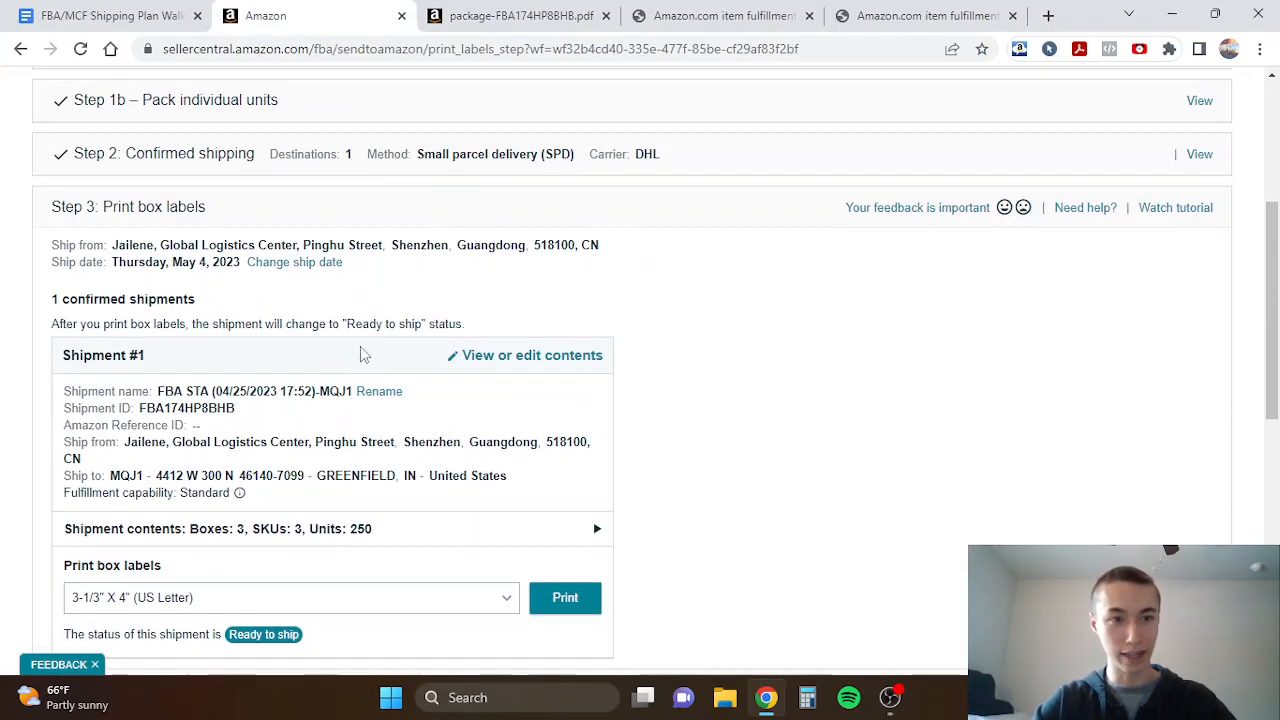
scroll(477, 388, "down", 1)
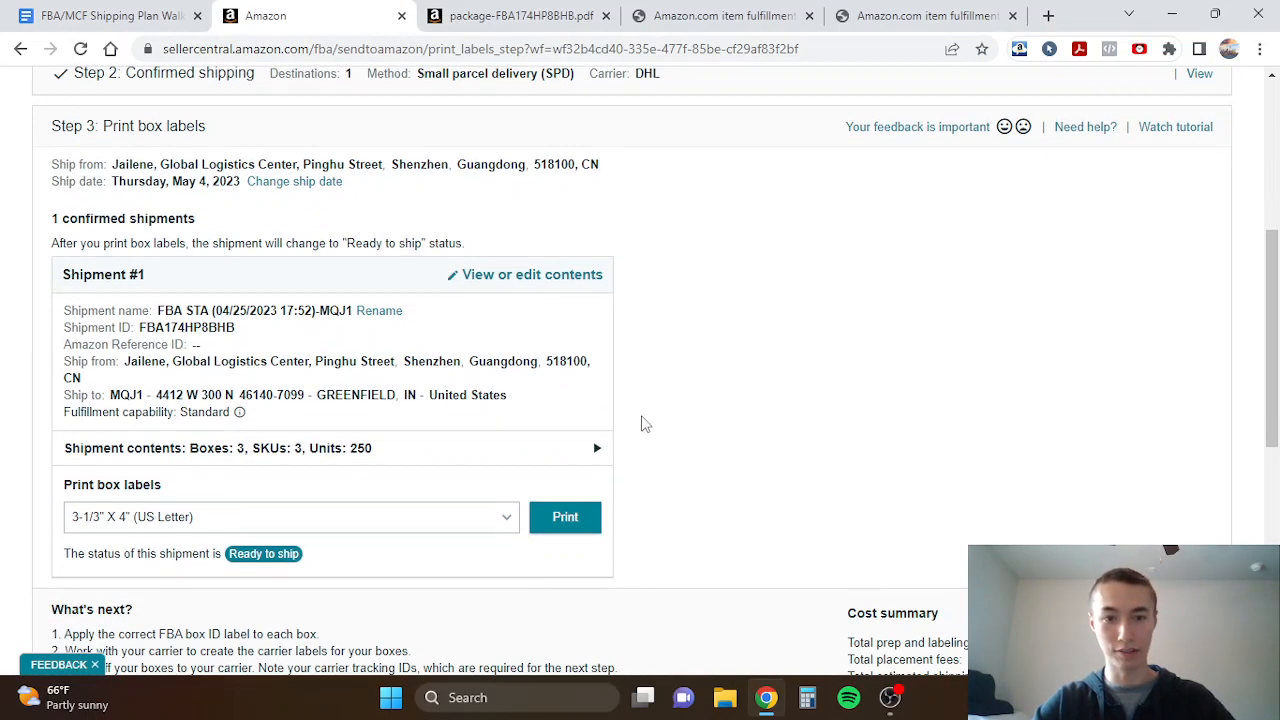
scroll(640, 423, "down", 3)
left_click(1024, 527)
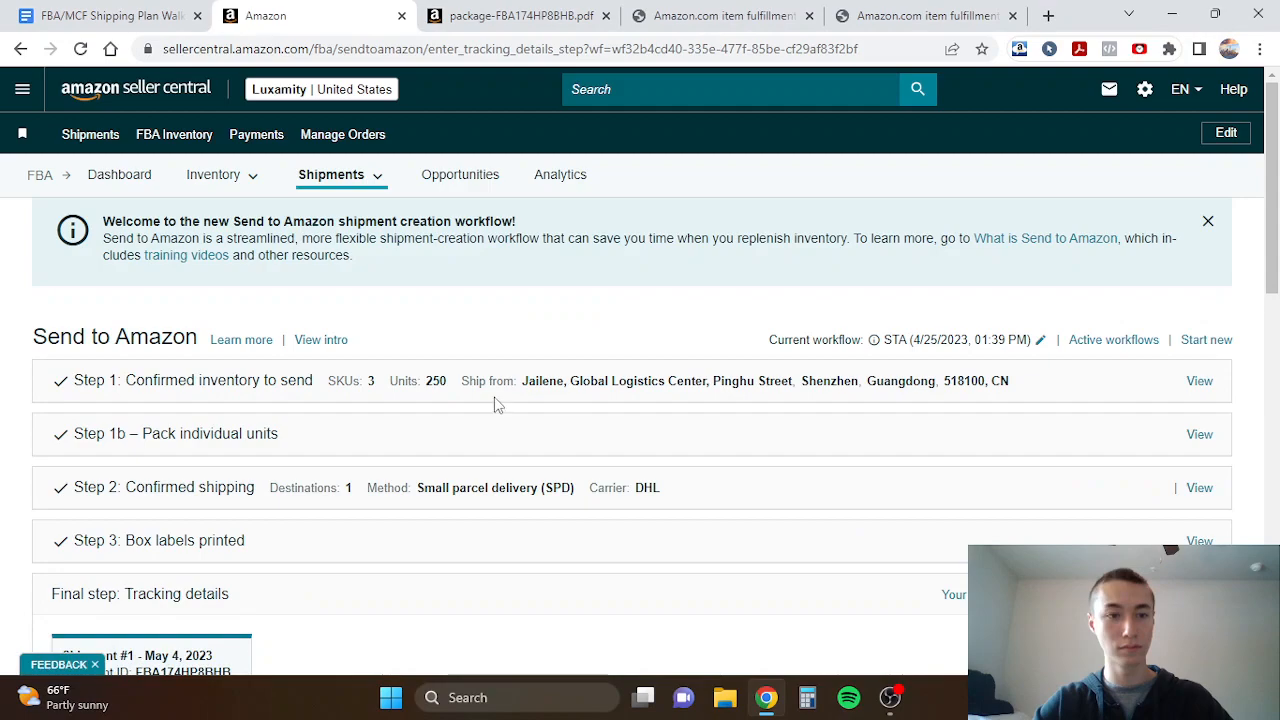
Step: Examine the Tracking details step, including the tracking ID fields, weights and dimensions for each box
scroll(497, 404, "down", 5)
scroll(497, 404, "down", 2)
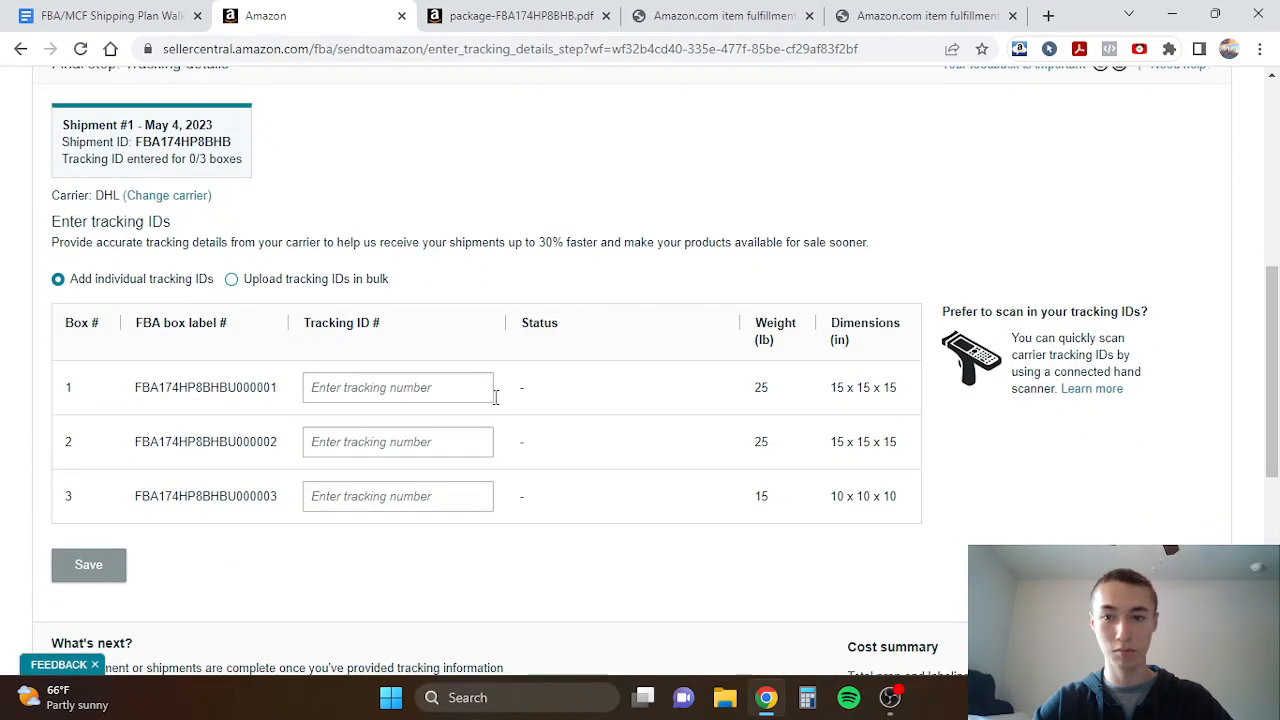
scroll(334, 316, "up", 2)
scroll(334, 316, "up", 1)
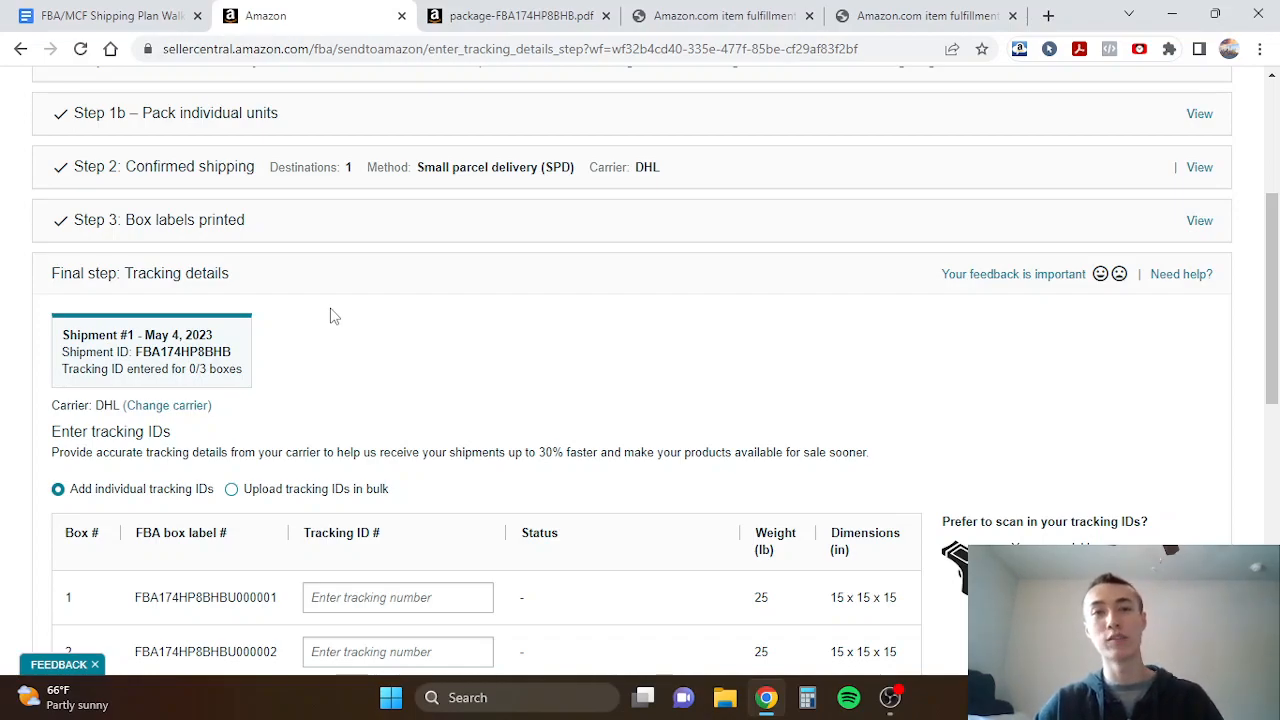
scroll(334, 316, "down", 1)
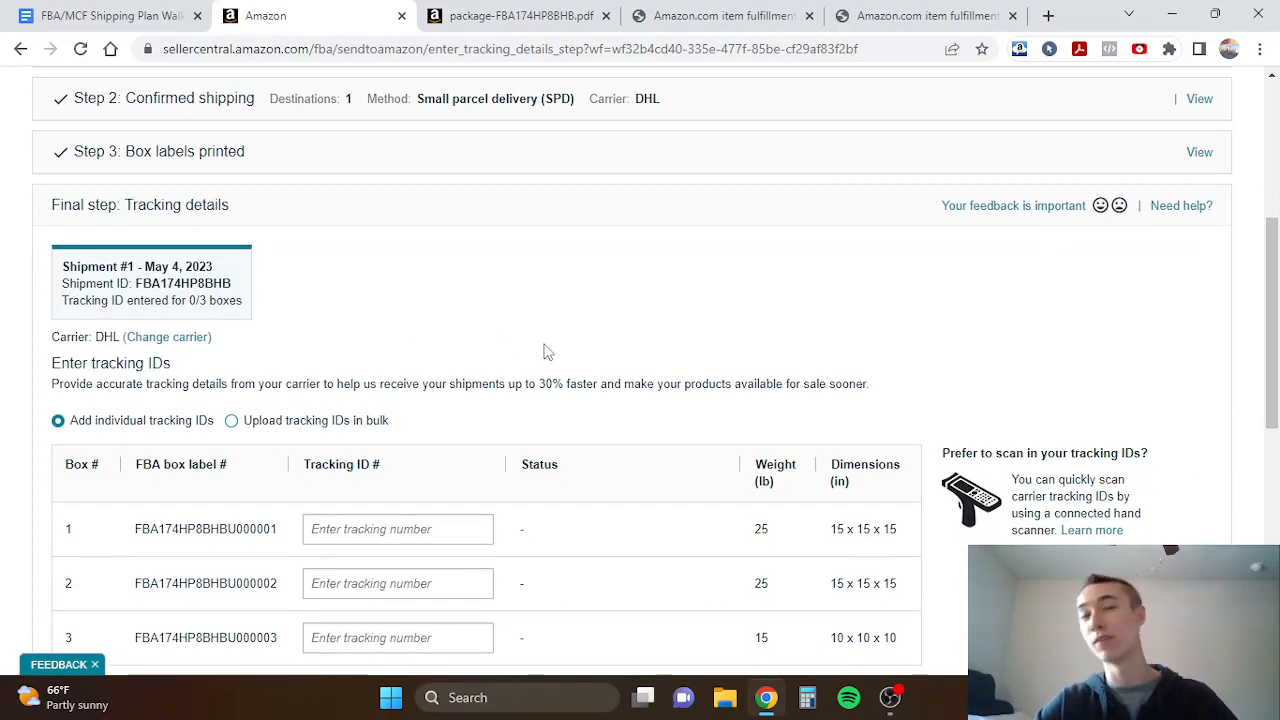
scroll(547, 351, "down", 1)
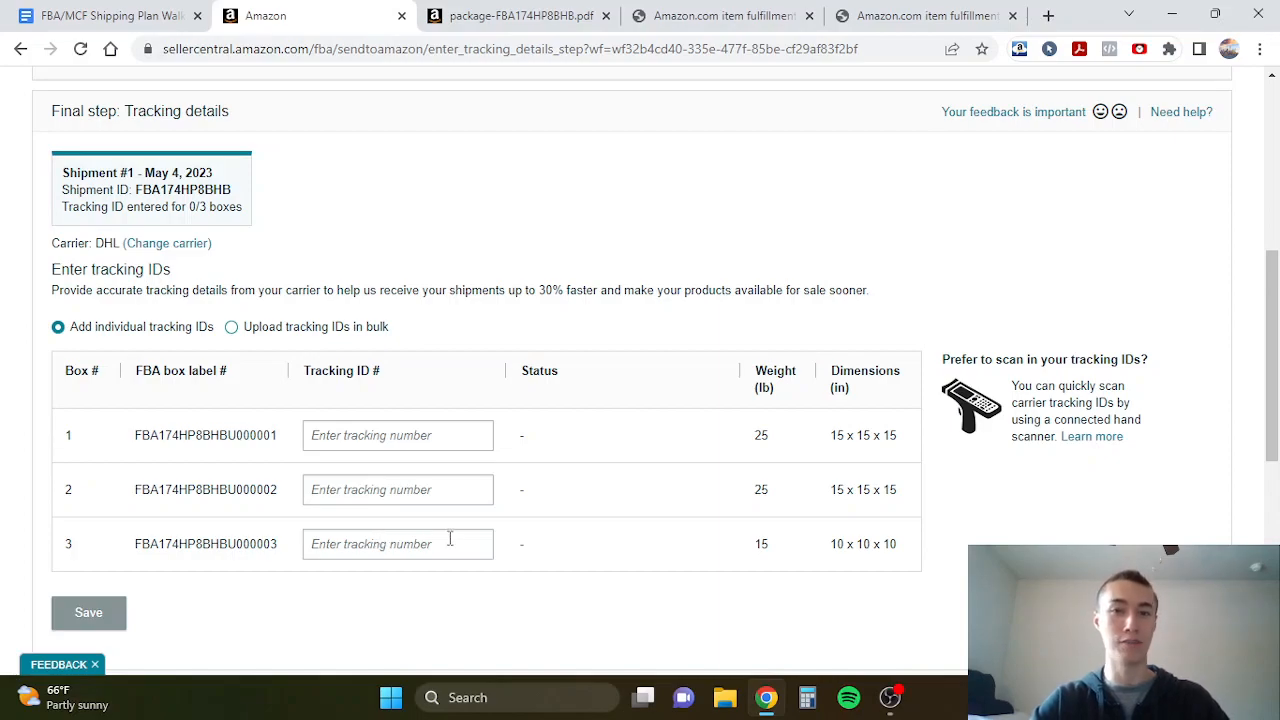
scroll(623, 500, "down", 2)
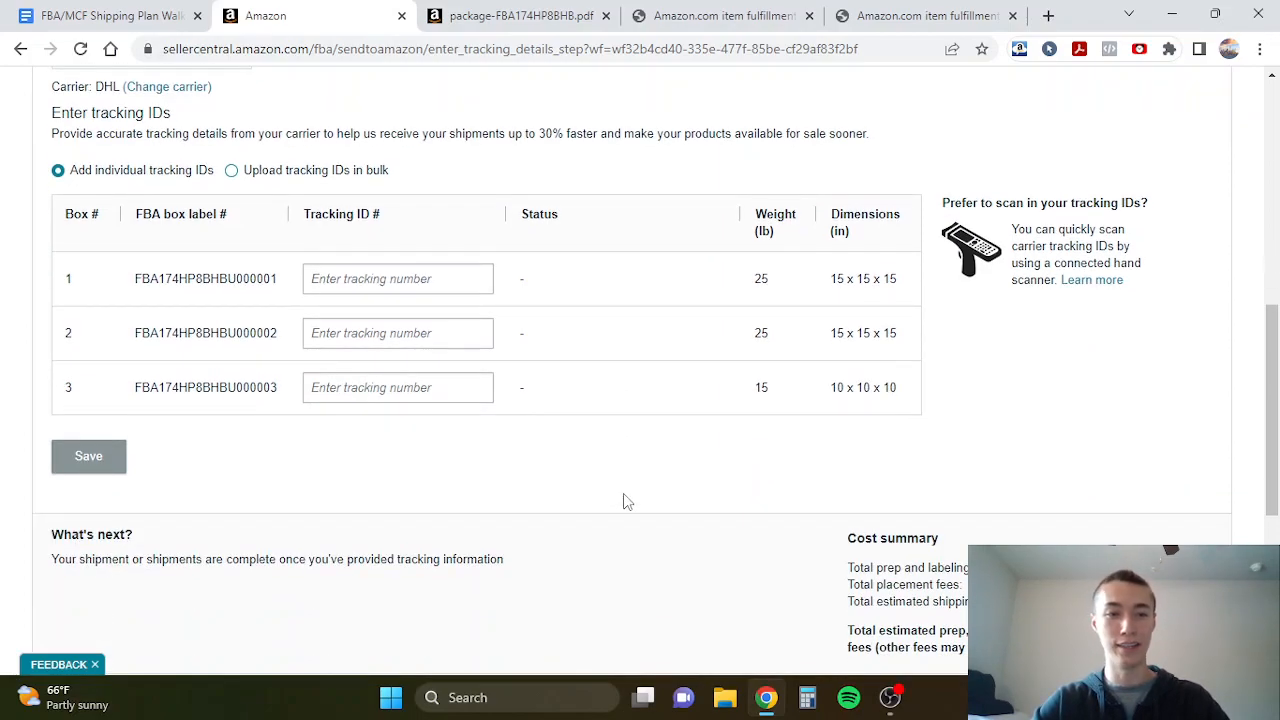
scroll(456, 388, "up", 5)
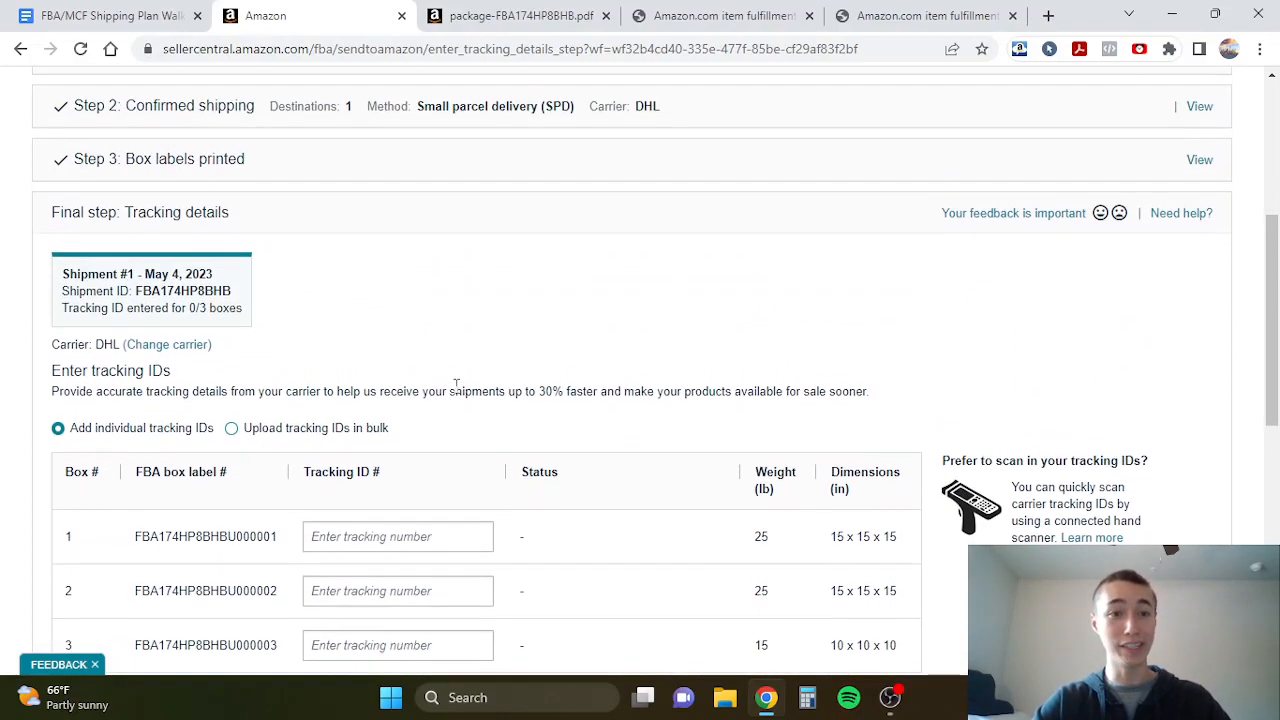
scroll(456, 392, "up", 2)
scroll(456, 392, "down", 3)
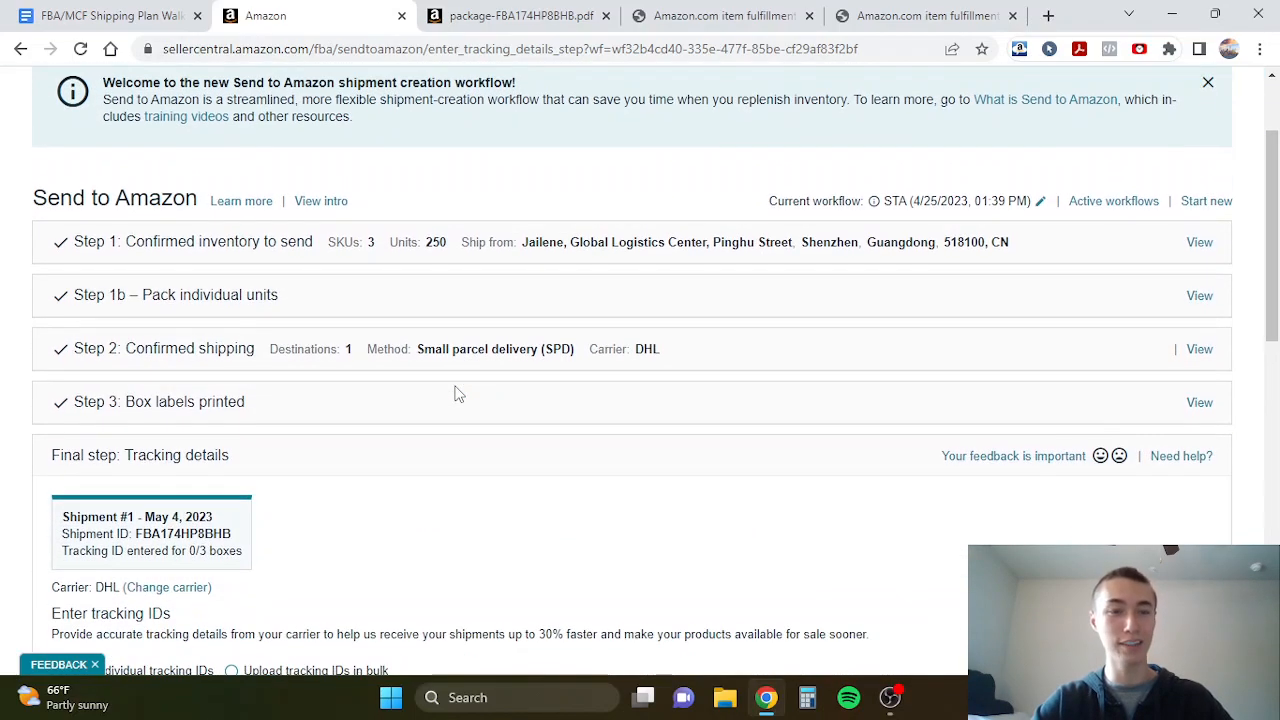
scroll(588, 420, "down", 2)
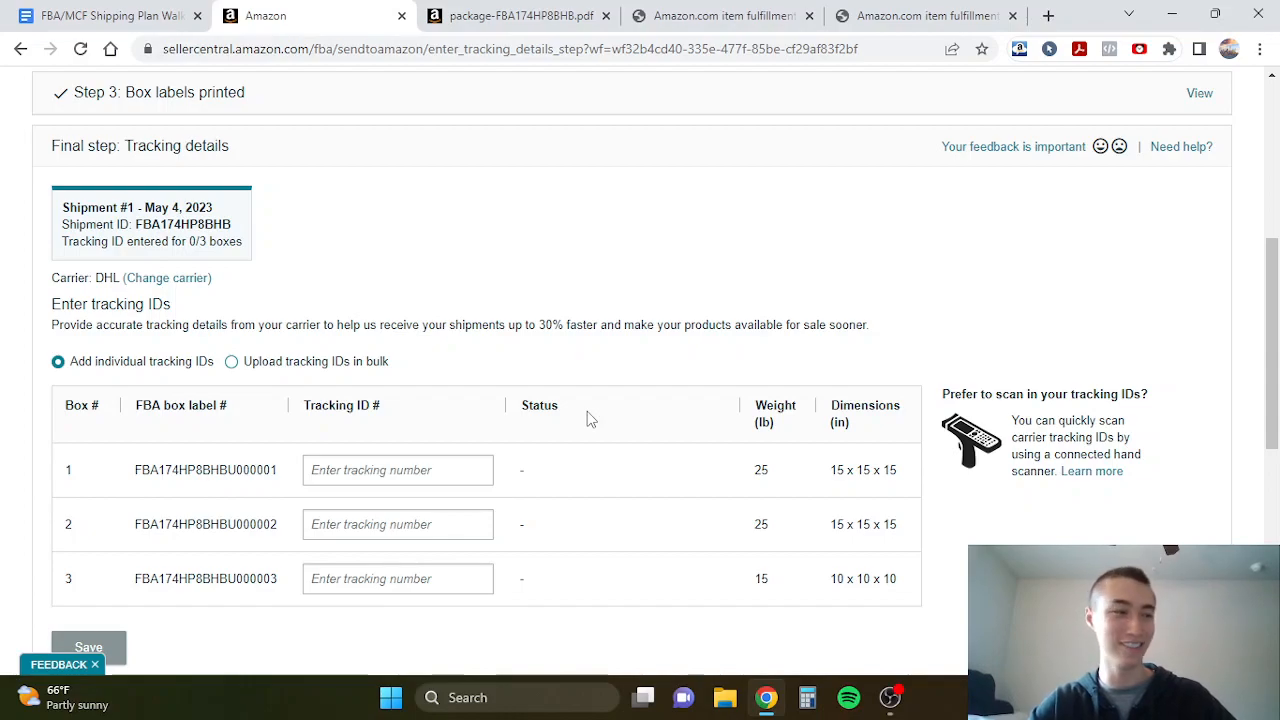
scroll(590, 420, "down", 2)
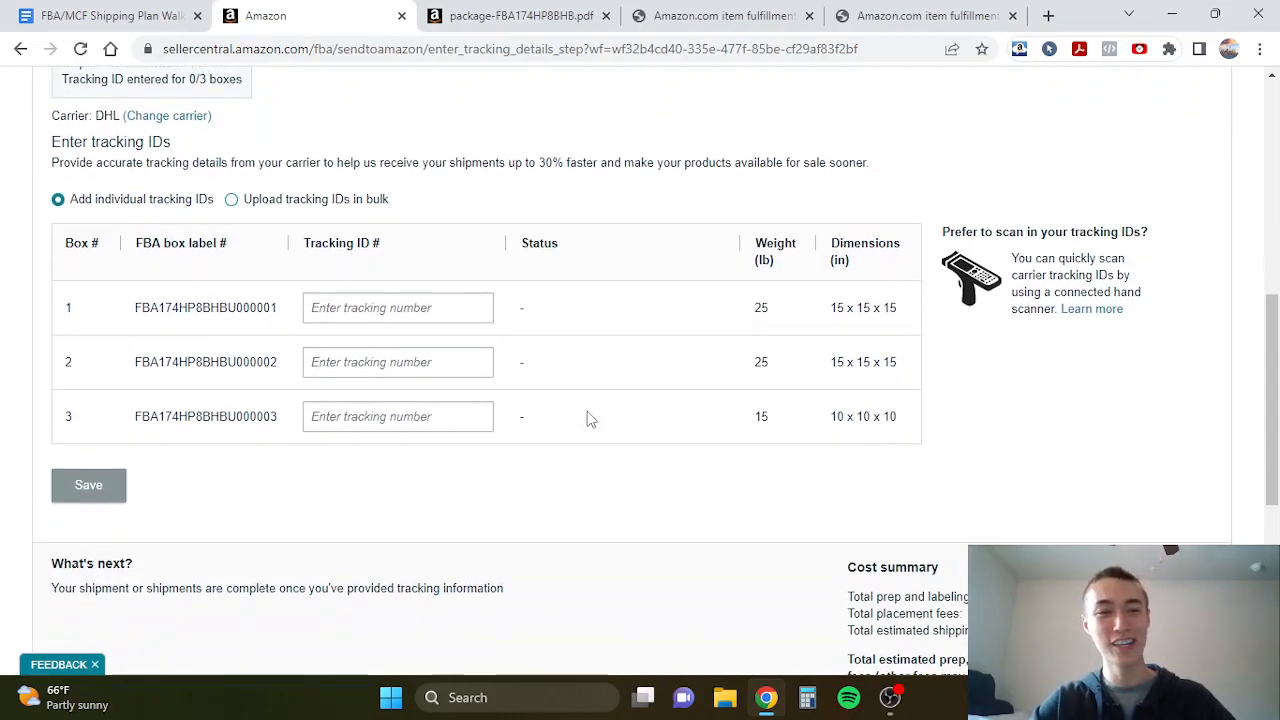
scroll(590, 420, "up", 2)
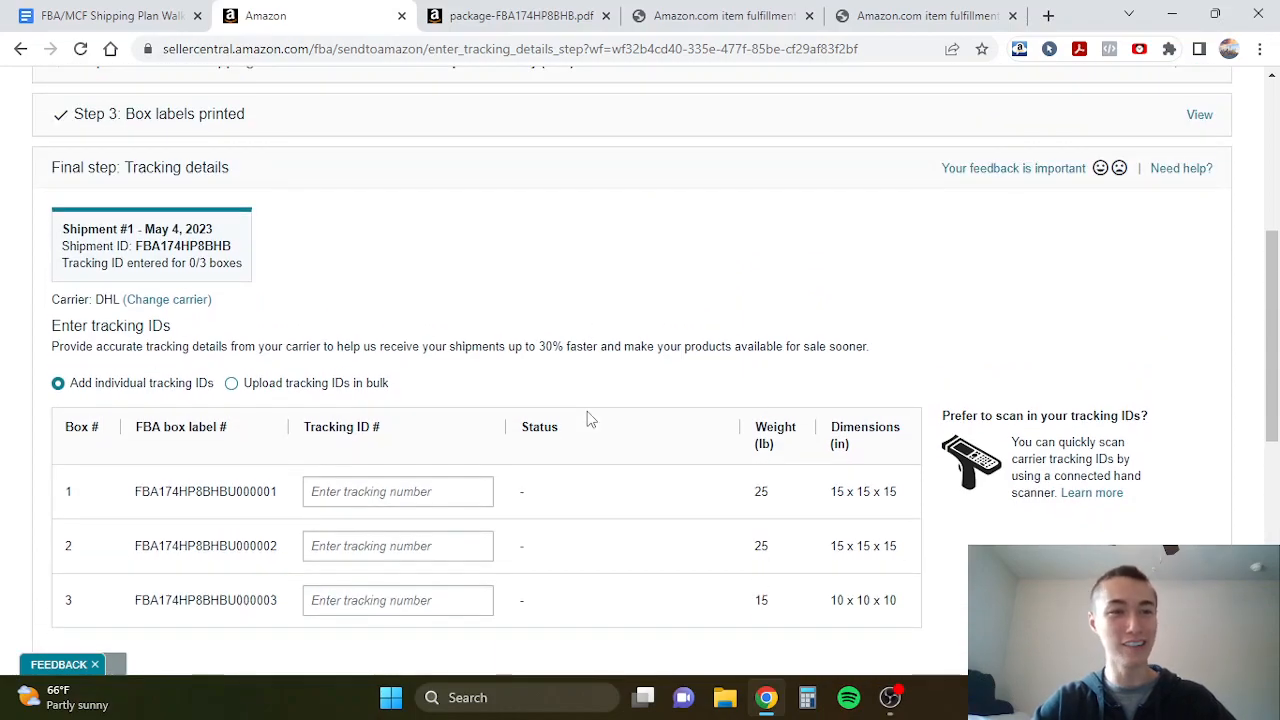
Step: Switch to the walkthrough document and look over its download instructions and FBA shipping inventory notes
left_click(110, 15)
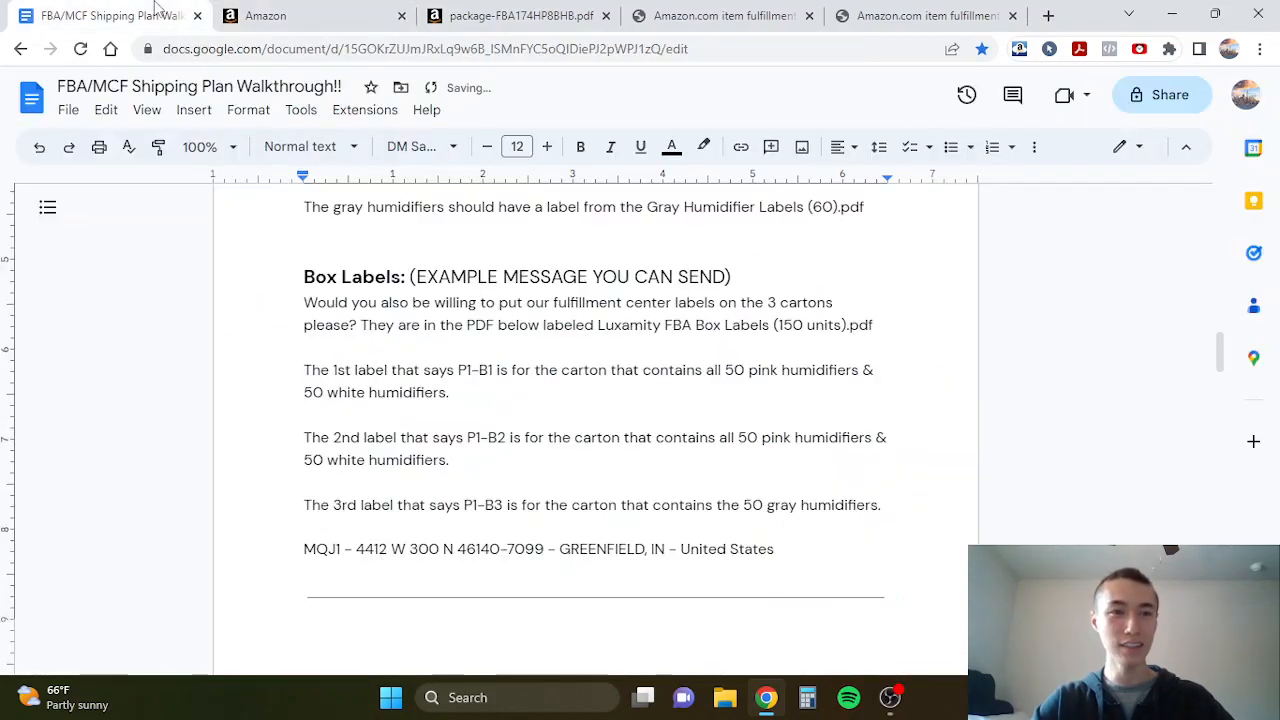
scroll(645, 462, "down", 3)
scroll(645, 462, "down", 3)
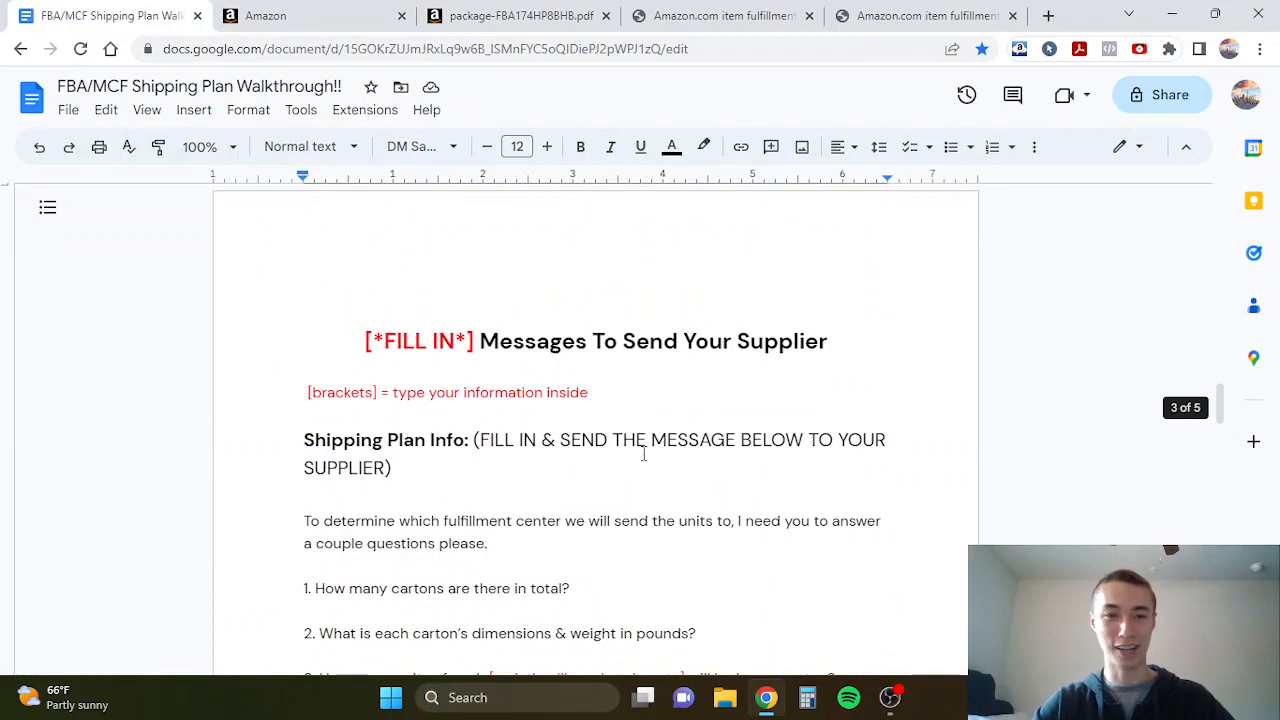
scroll(643, 450, "down", 2)
scroll(643, 452, "up", 15)
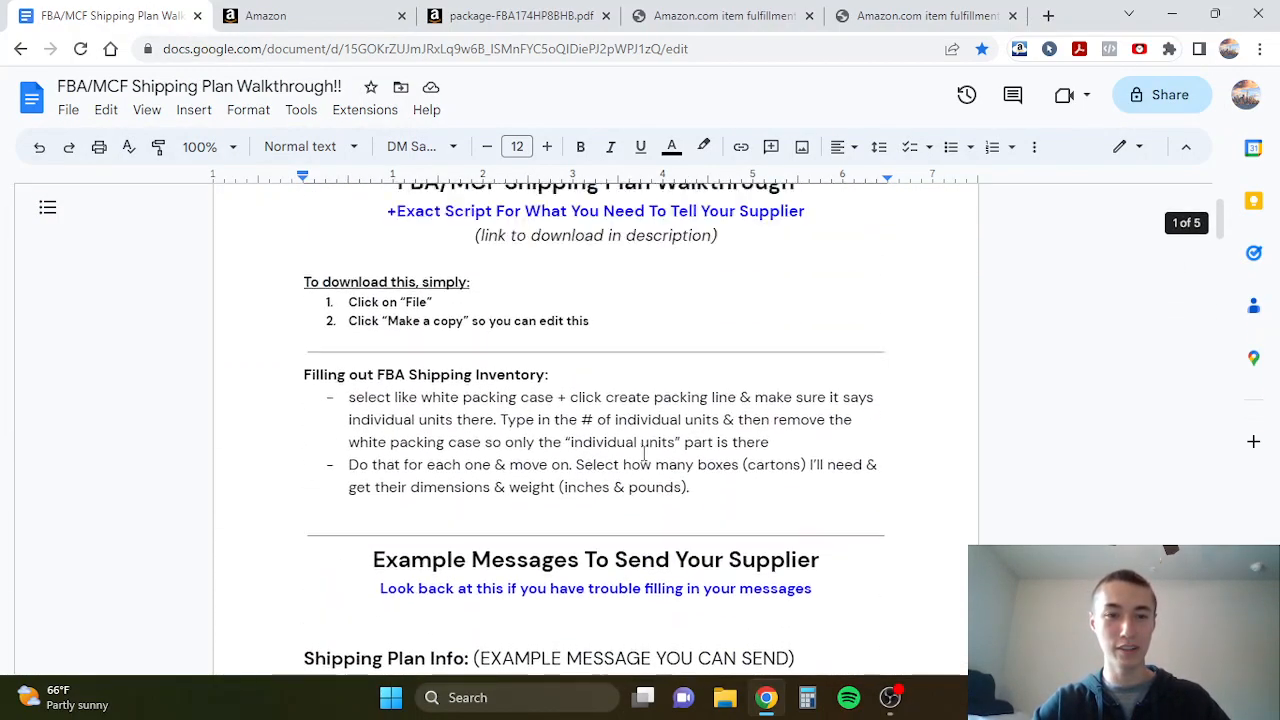
scroll(643, 452, "down", 2)
scroll(643, 452, "down", 1)
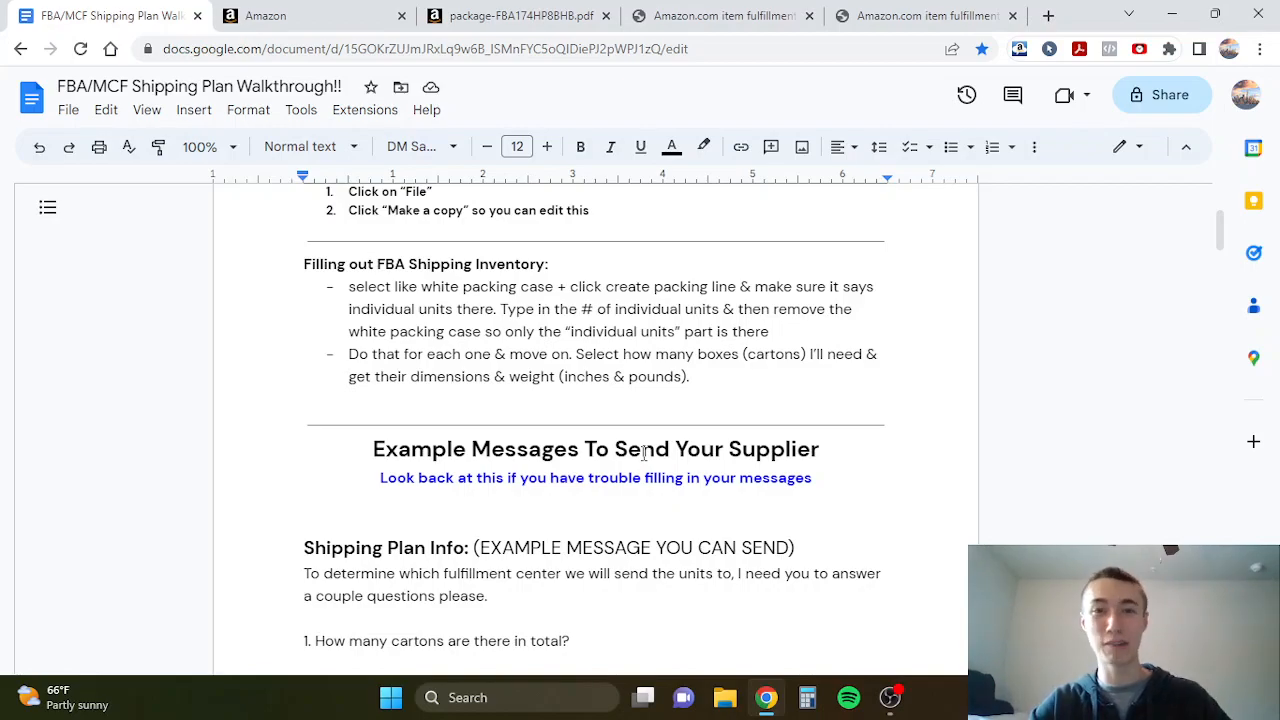
scroll(643, 452, "up", 3)
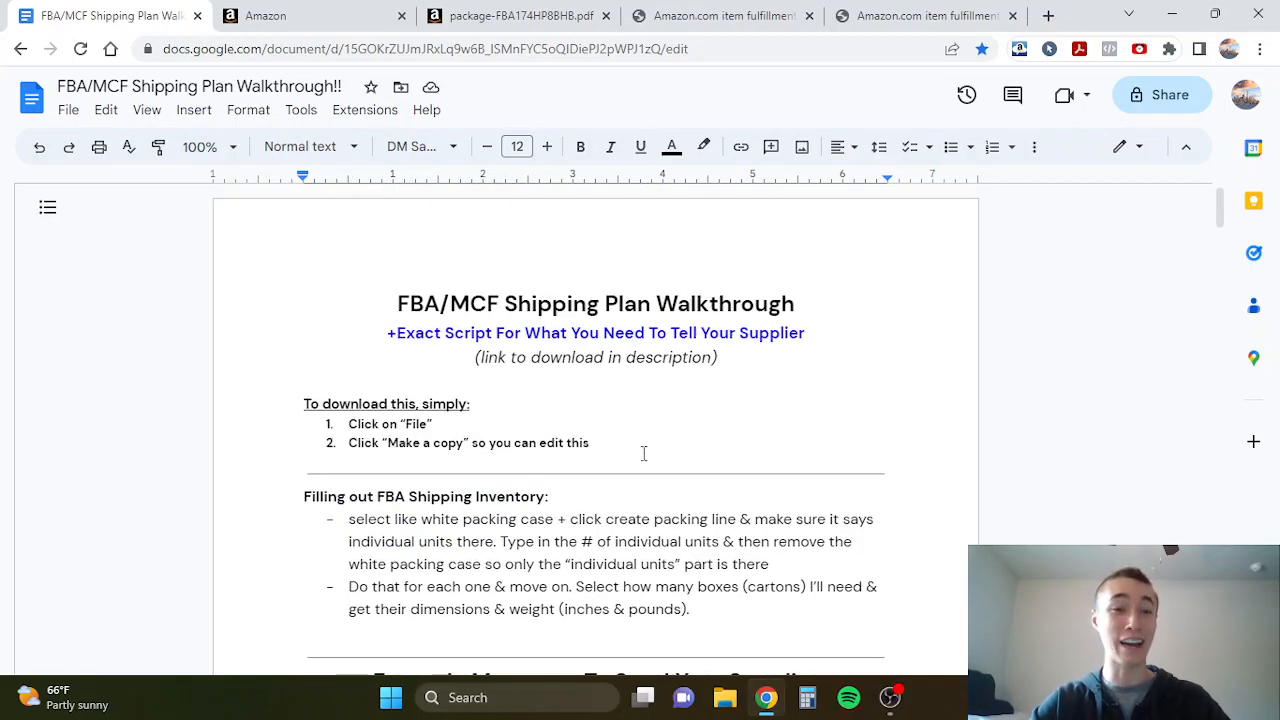
scroll(643, 452, "down", 3)
scroll(497, 414, "up", 3)
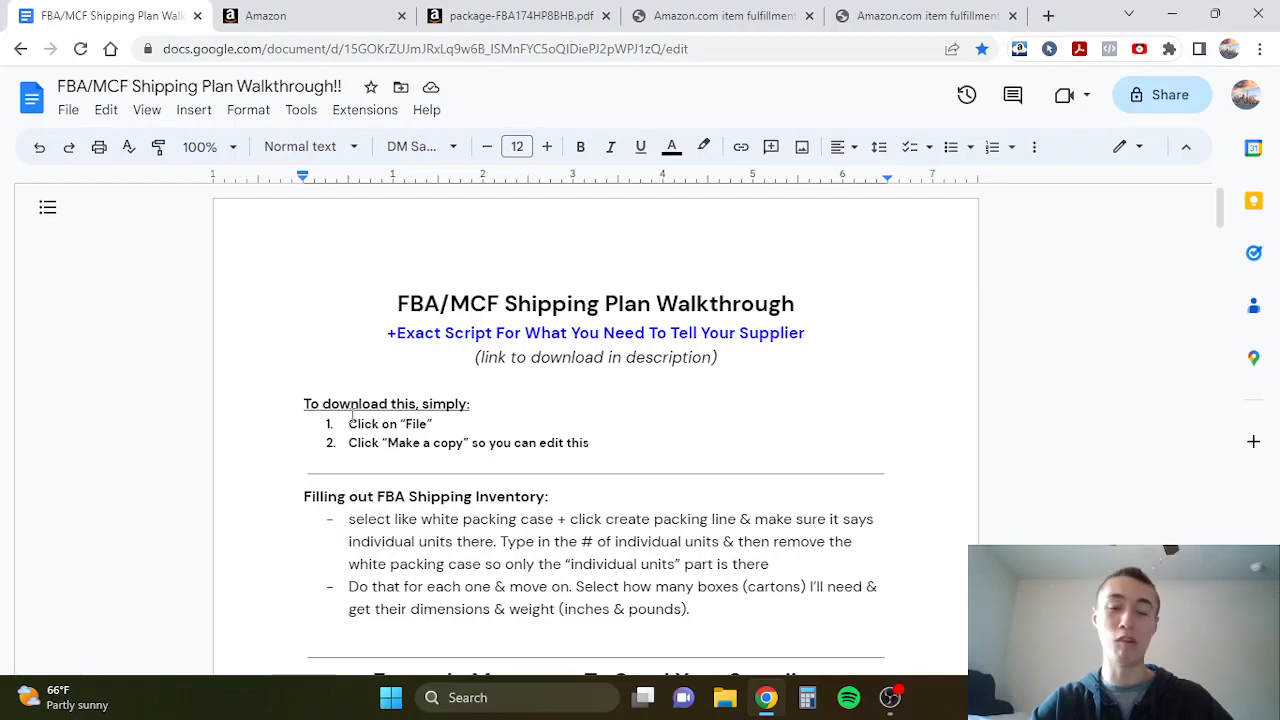
Step: Locate the document's Make a copy option without making a copy
left_click(62, 112)
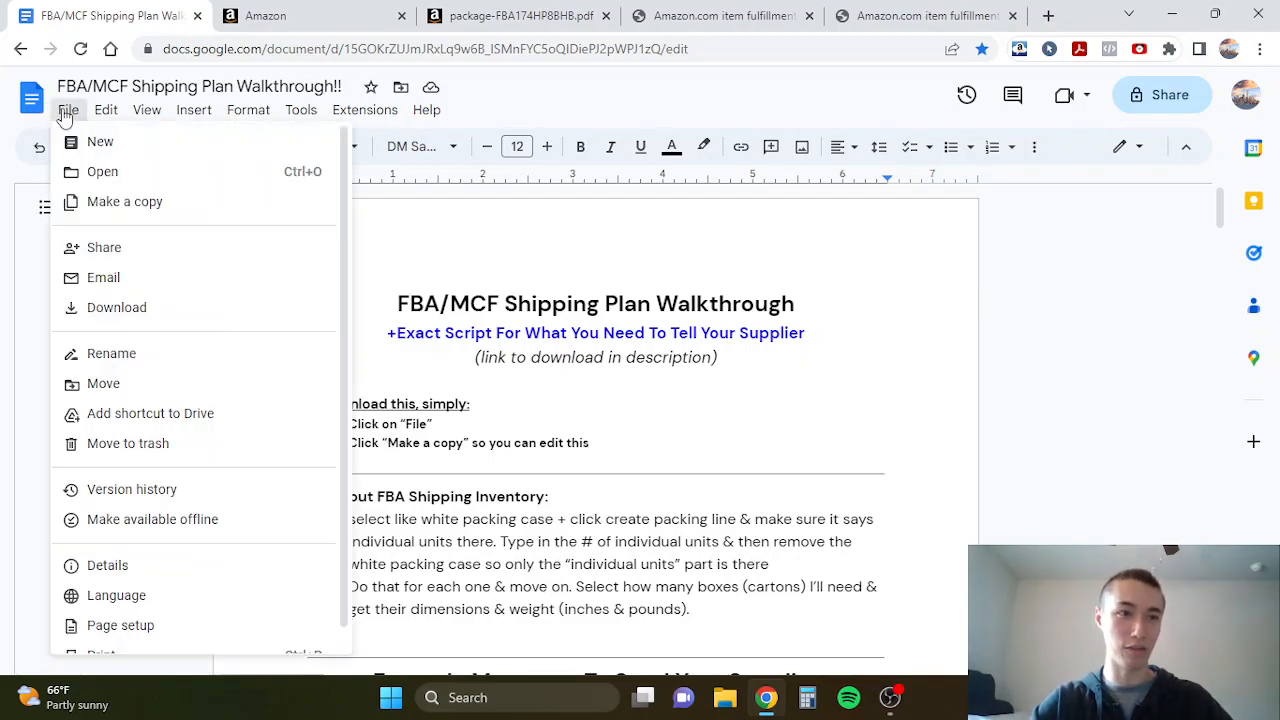
left_click(507, 338)
left_click(683, 417)
left_click(556, 399)
left_click(547, 383)
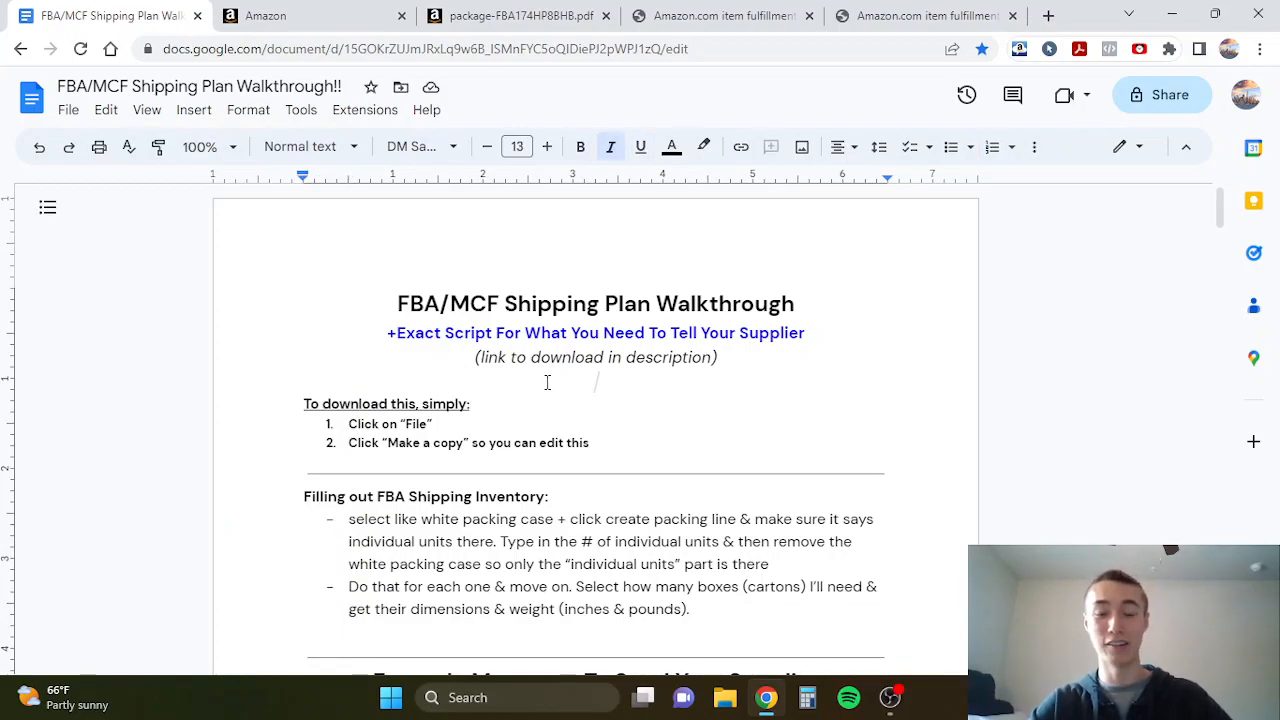
Step: Review the example supplier messages for shipping plan info, individual barcodes and box labels in the walkthrough document
scroll(547, 383, "down", 2)
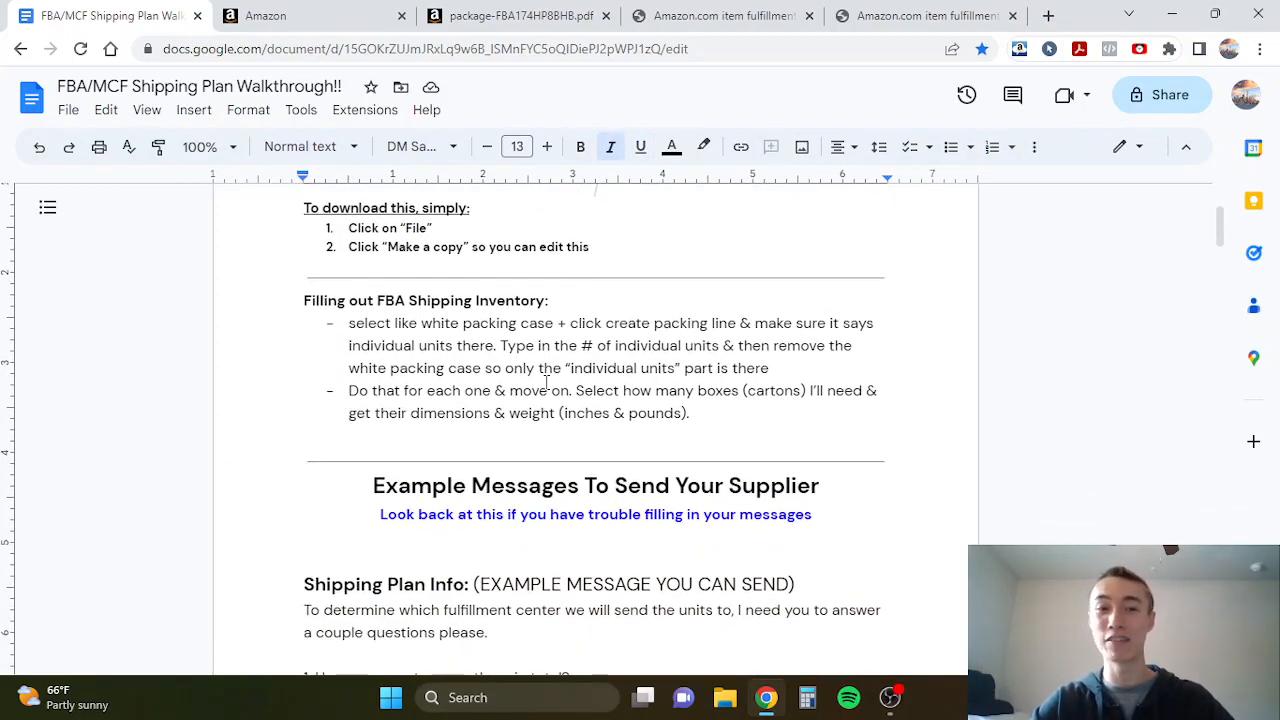
scroll(547, 383, "up", 2)
scroll(640, 366, "down", 3)
scroll(642, 369, "down", 8)
scroll(642, 369, "up", 1)
scroll(642, 370, "down", 3)
scroll(640, 366, "down", 5)
left_click(365, 275)
scroll(365, 275, "up", 6)
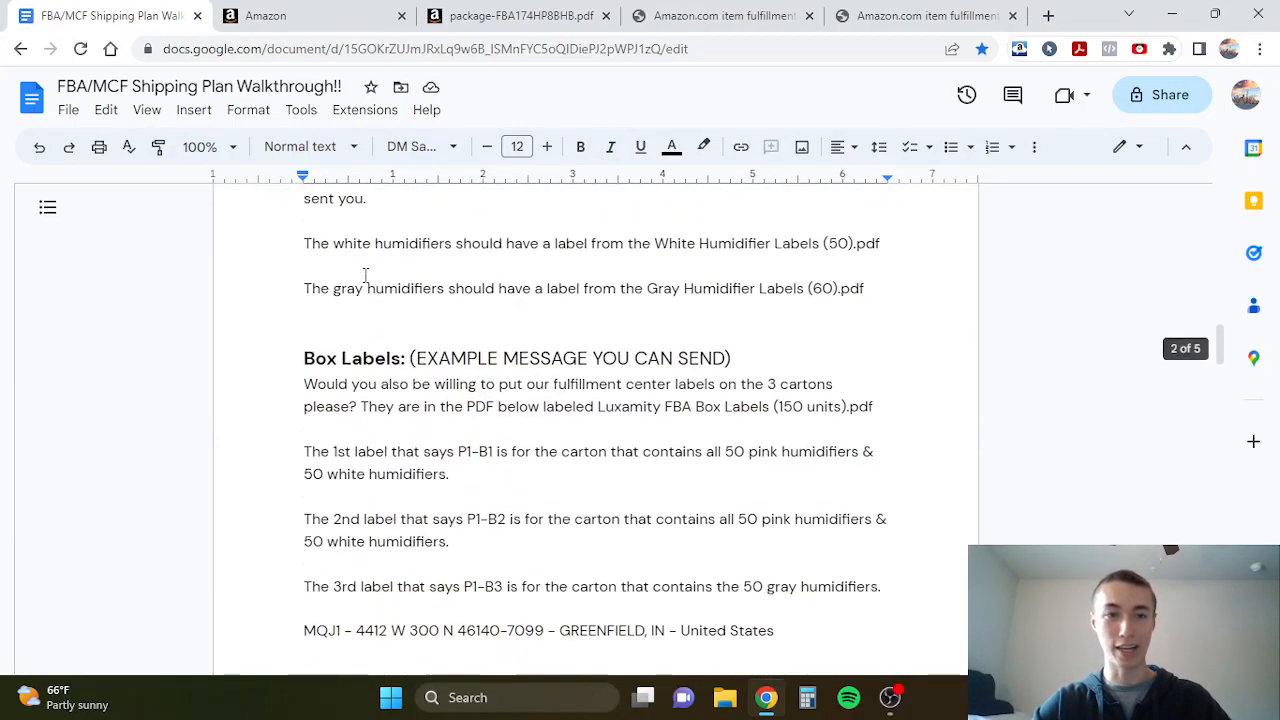
scroll(748, 320, "up", 3)
scroll(586, 557, "up", 7)
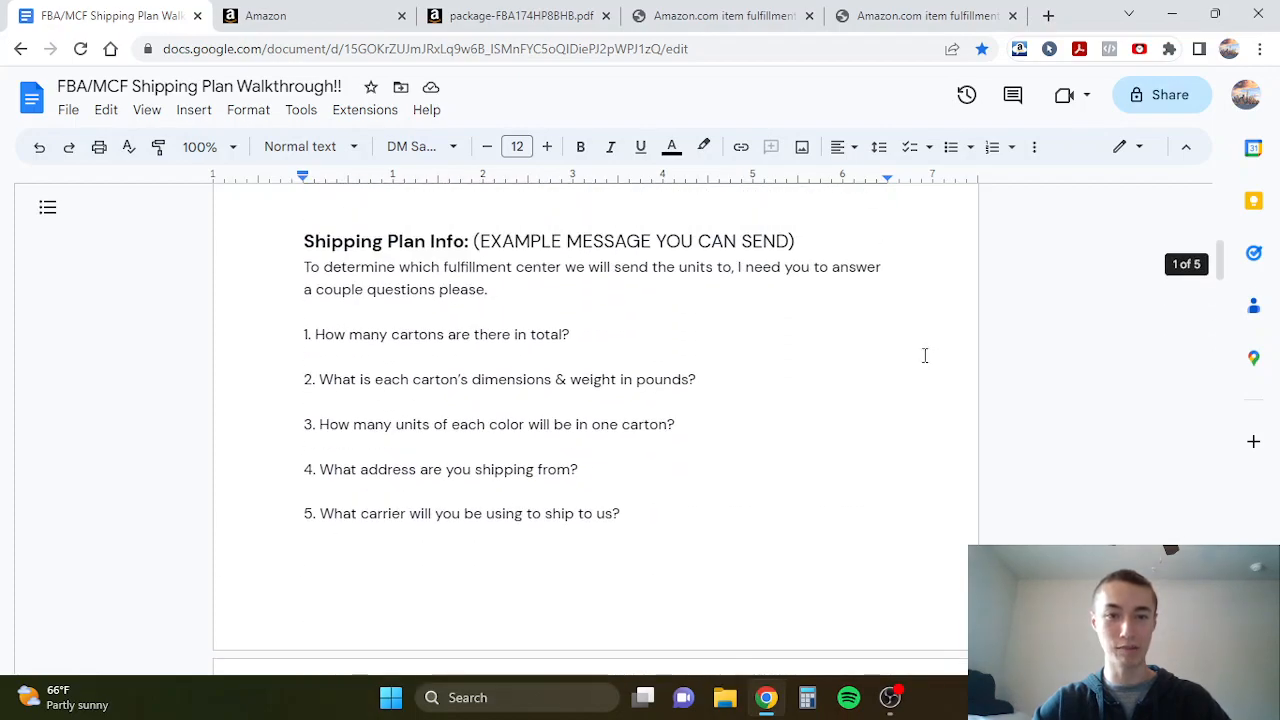
Step: Read through the fill-in supplier message templates and their red bracketed placeholders, through to the end of the document
scroll(491, 369, "down", 12)
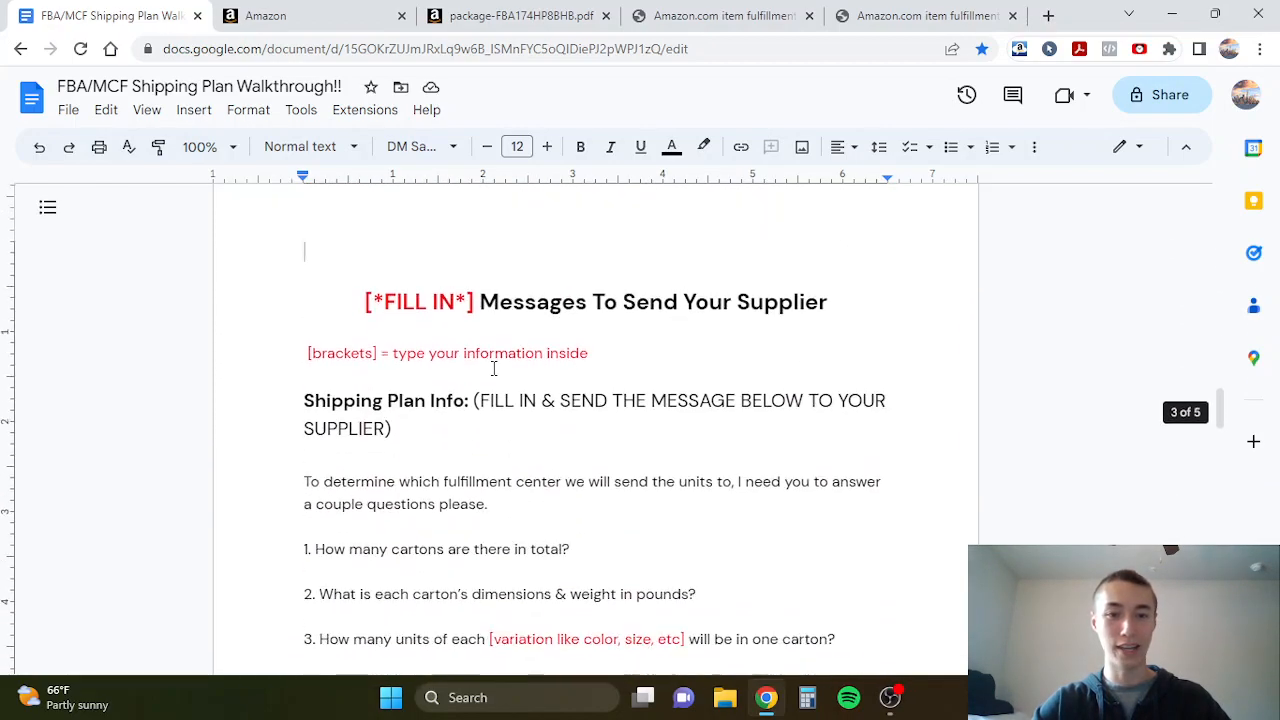
scroll(400, 449, "down", 3)
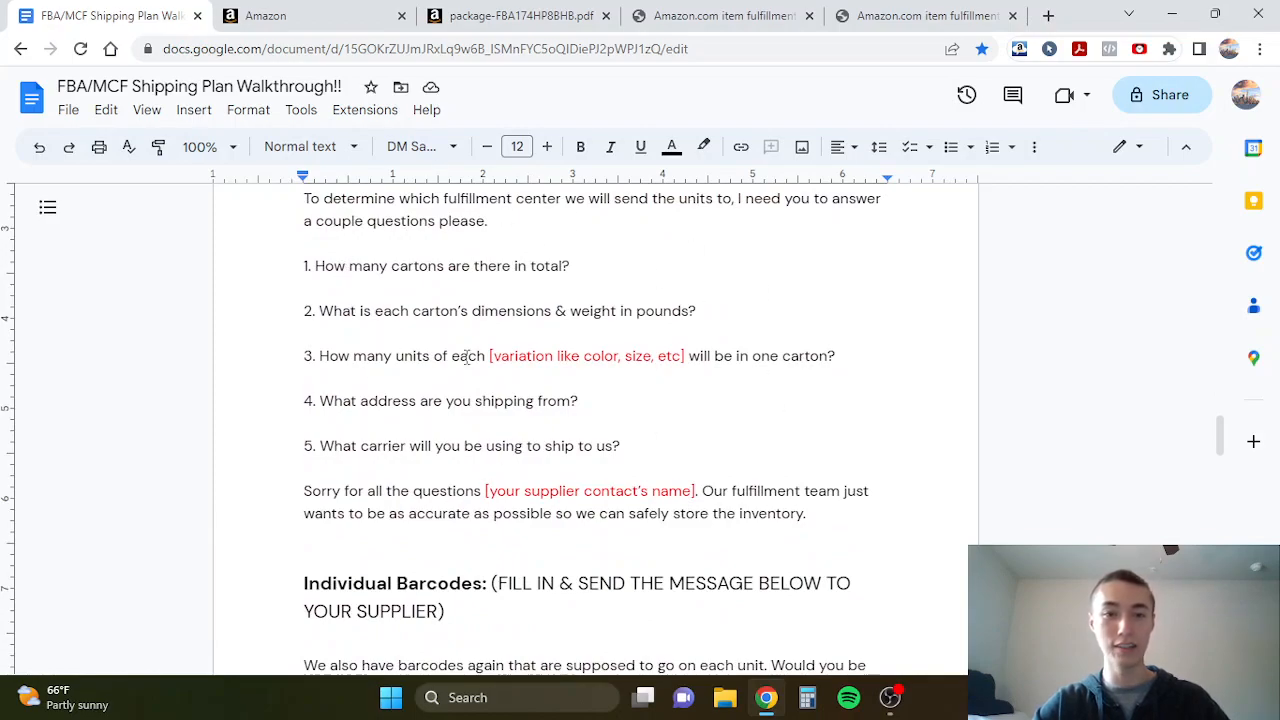
left_click_drag(490, 357, 704, 360)
left_click(691, 374)
scroll(691, 376, "down", 15)
scroll(692, 377, "up", 3)
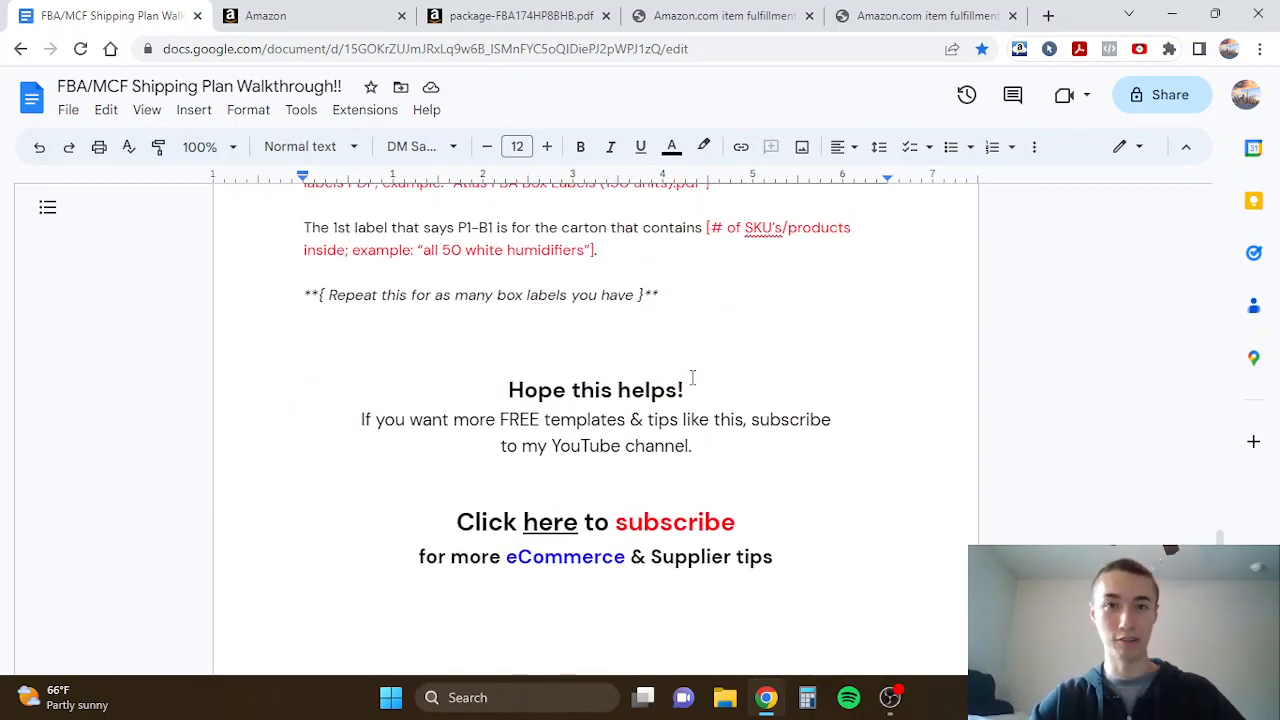